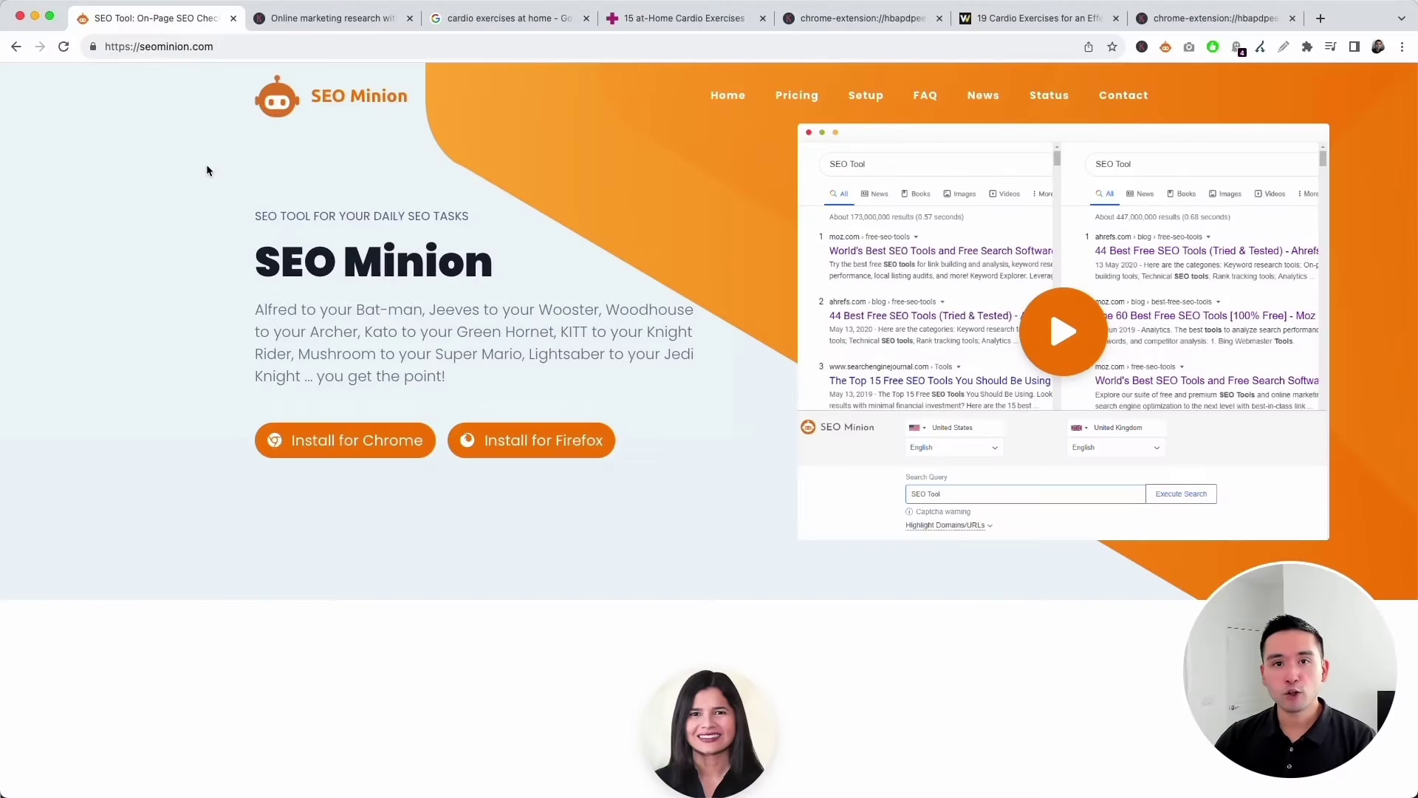
# - Flip between the Keywords Everywhere and SEO Minion homepages
pyautogui.click(304, 21)
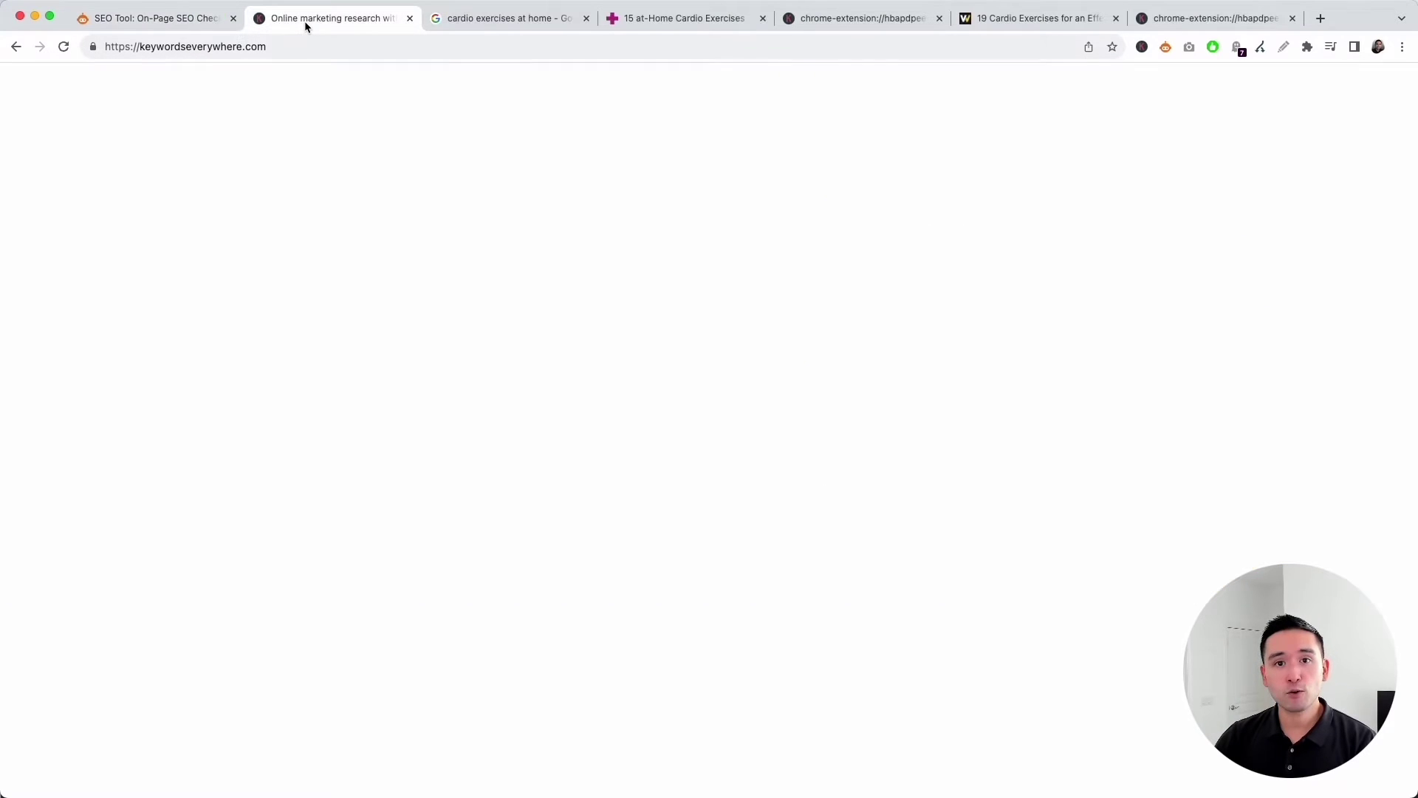
pyautogui.click(204, 22)
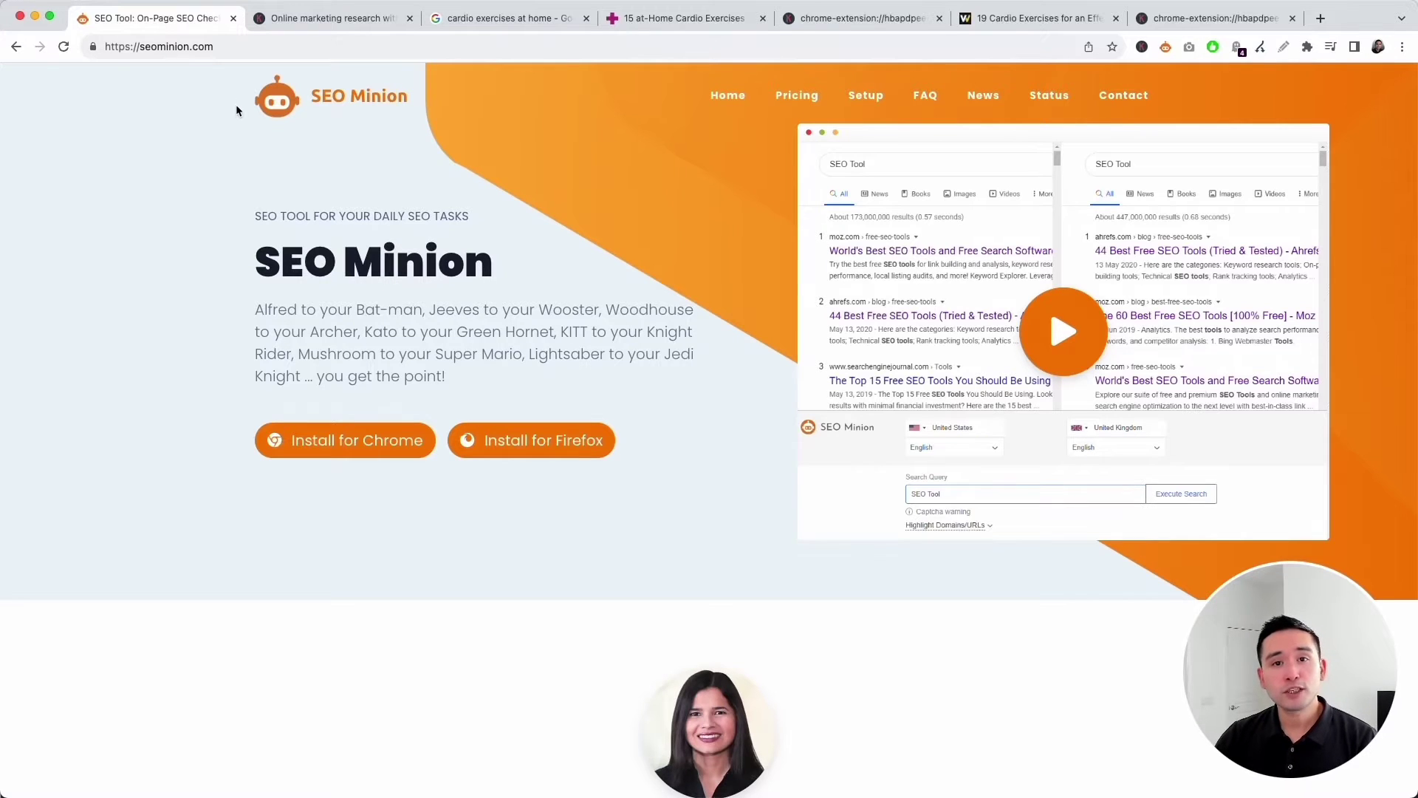
pyautogui.click(342, 21)
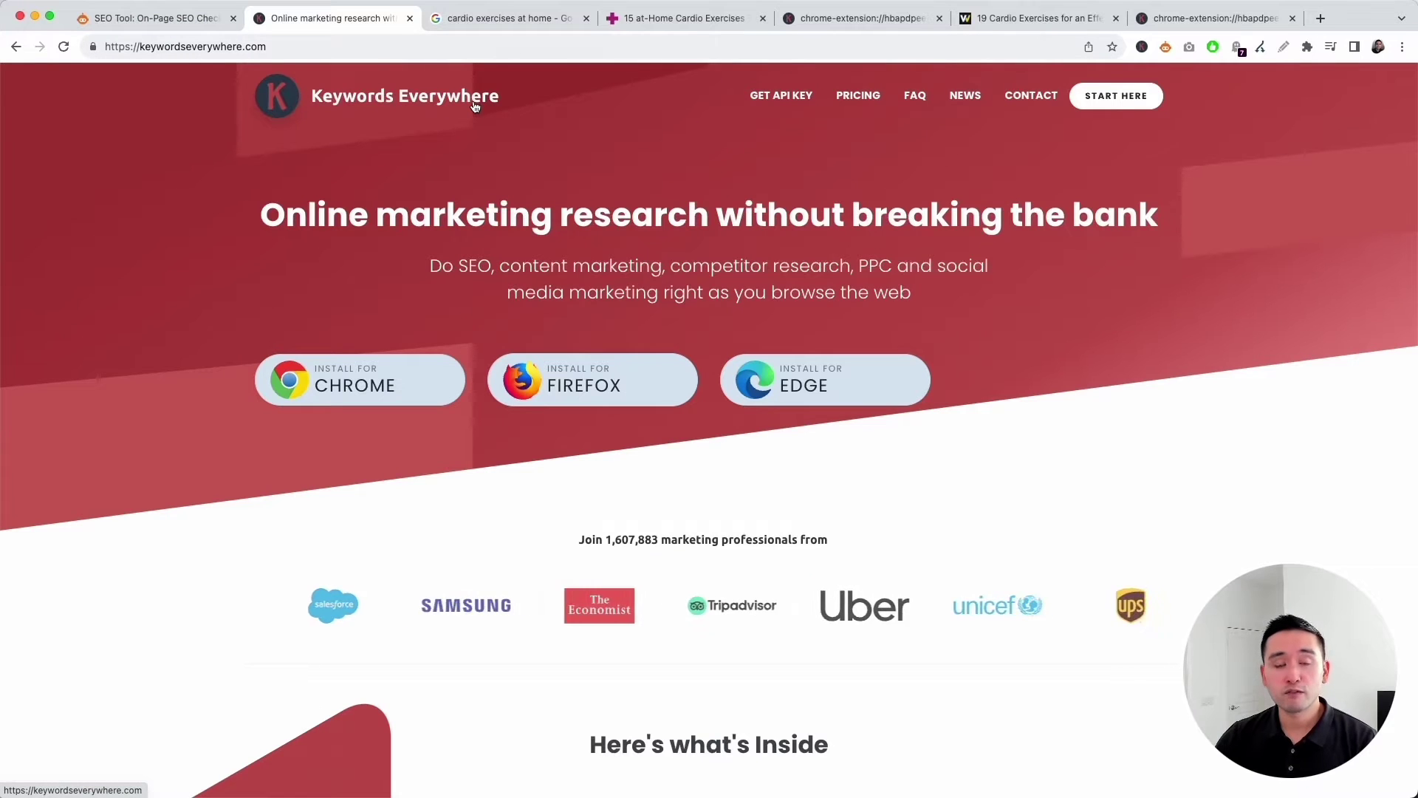
pyautogui.click(185, 19)
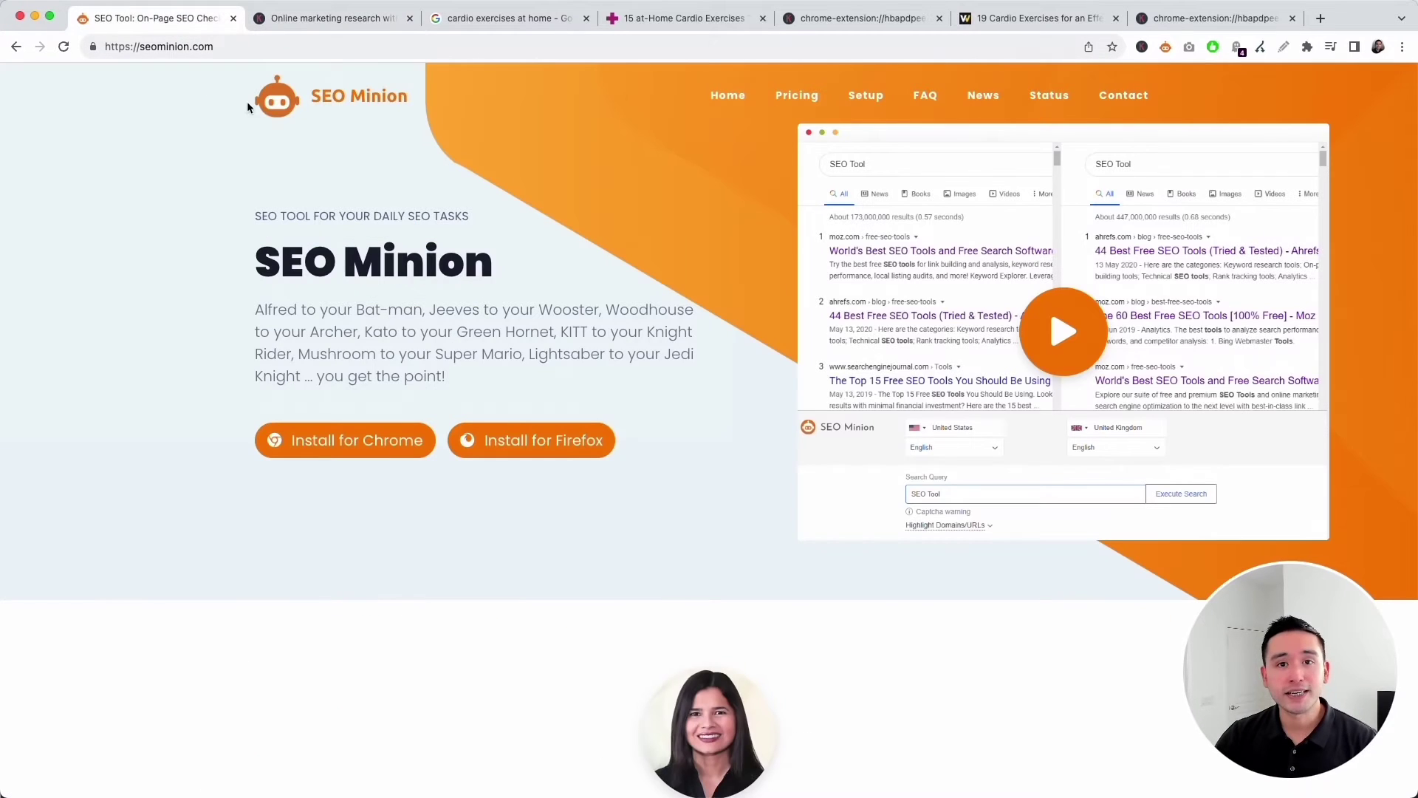
# - Bring up the 'cardio exercises at home' Google results and scroll through them
pyautogui.click(455, 23)
pyautogui.scroll(-2, 402, 157)
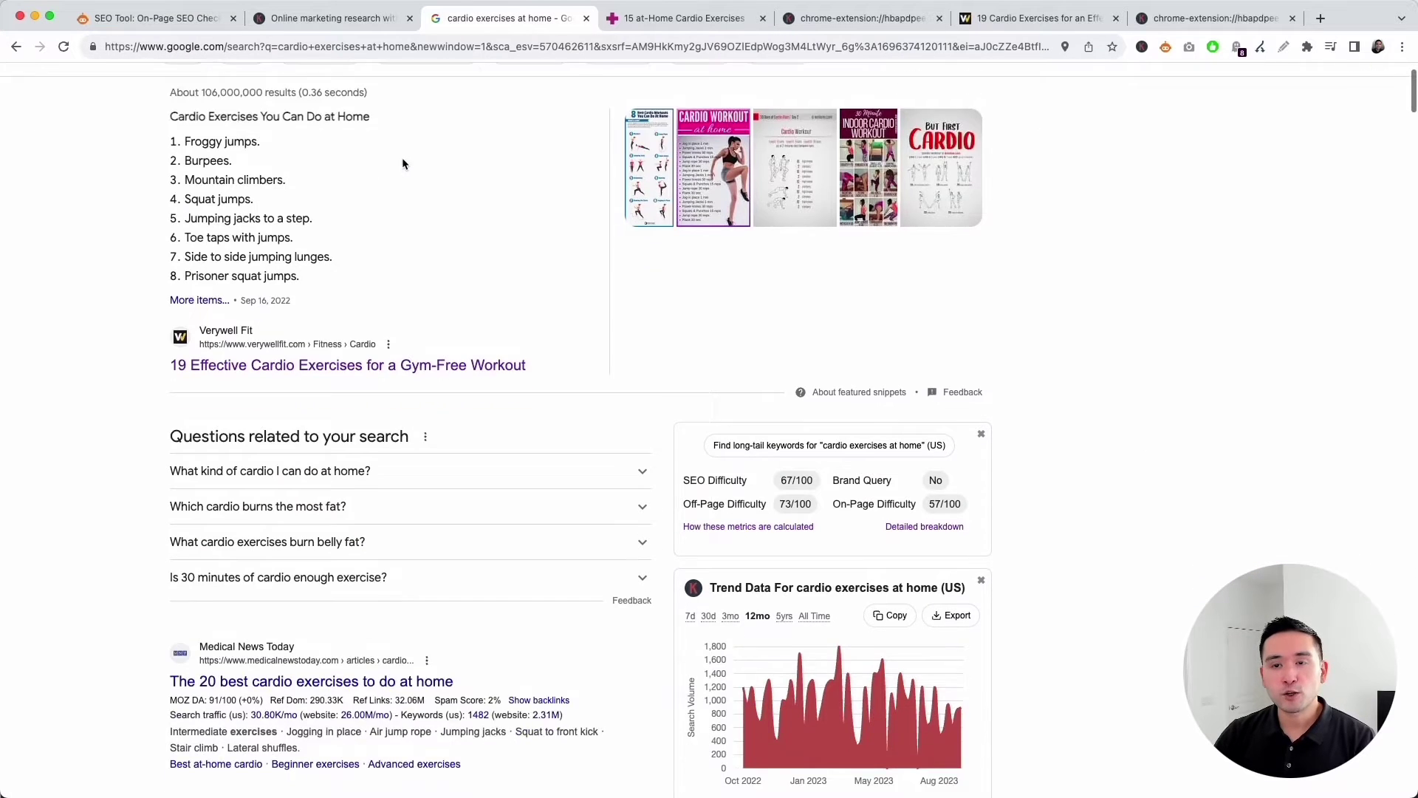
pyautogui.scroll(2, 392, 158)
pyautogui.moveTo(175, 99); pyautogui.dragTo(334, 98)
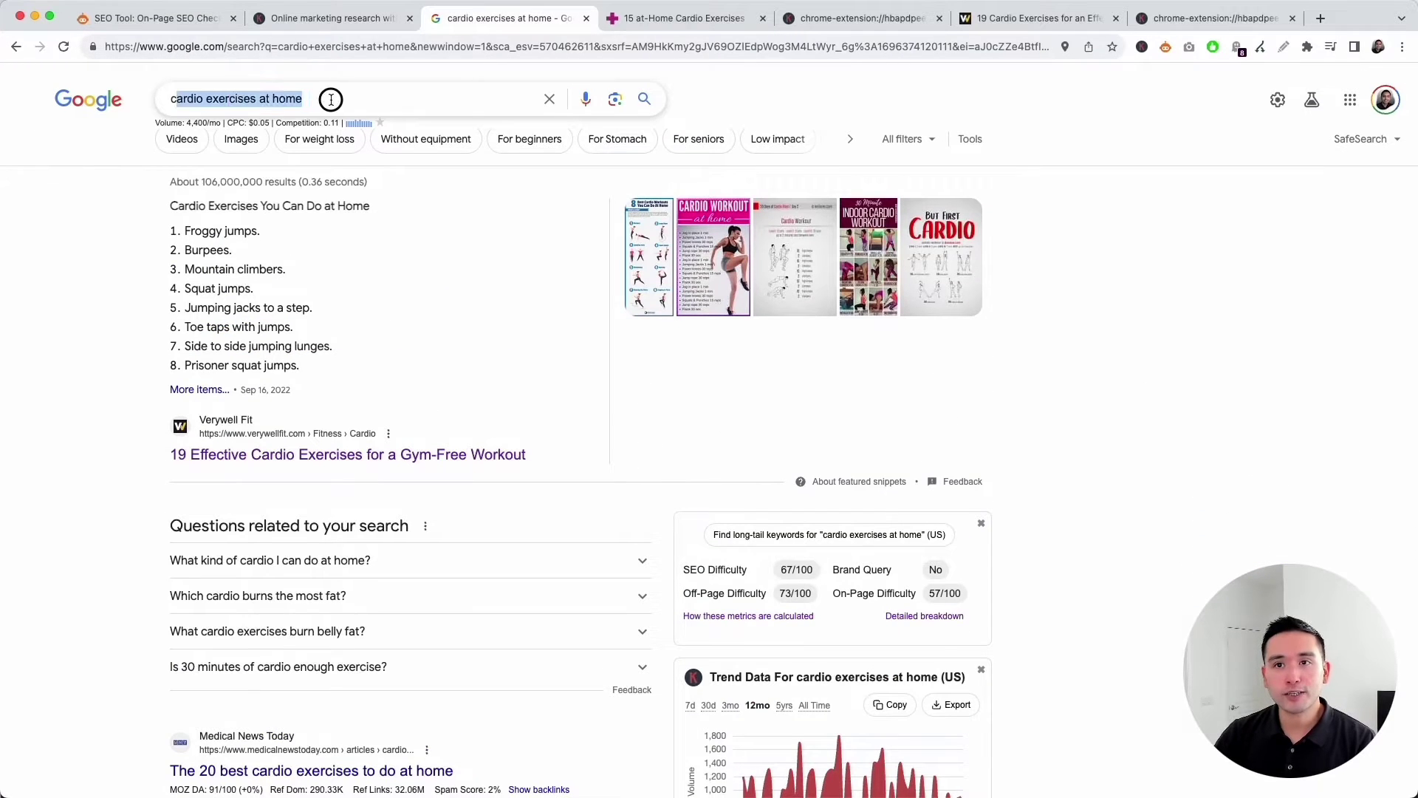
pyautogui.click(340, 74)
pyautogui.scroll(-3, 332, 340)
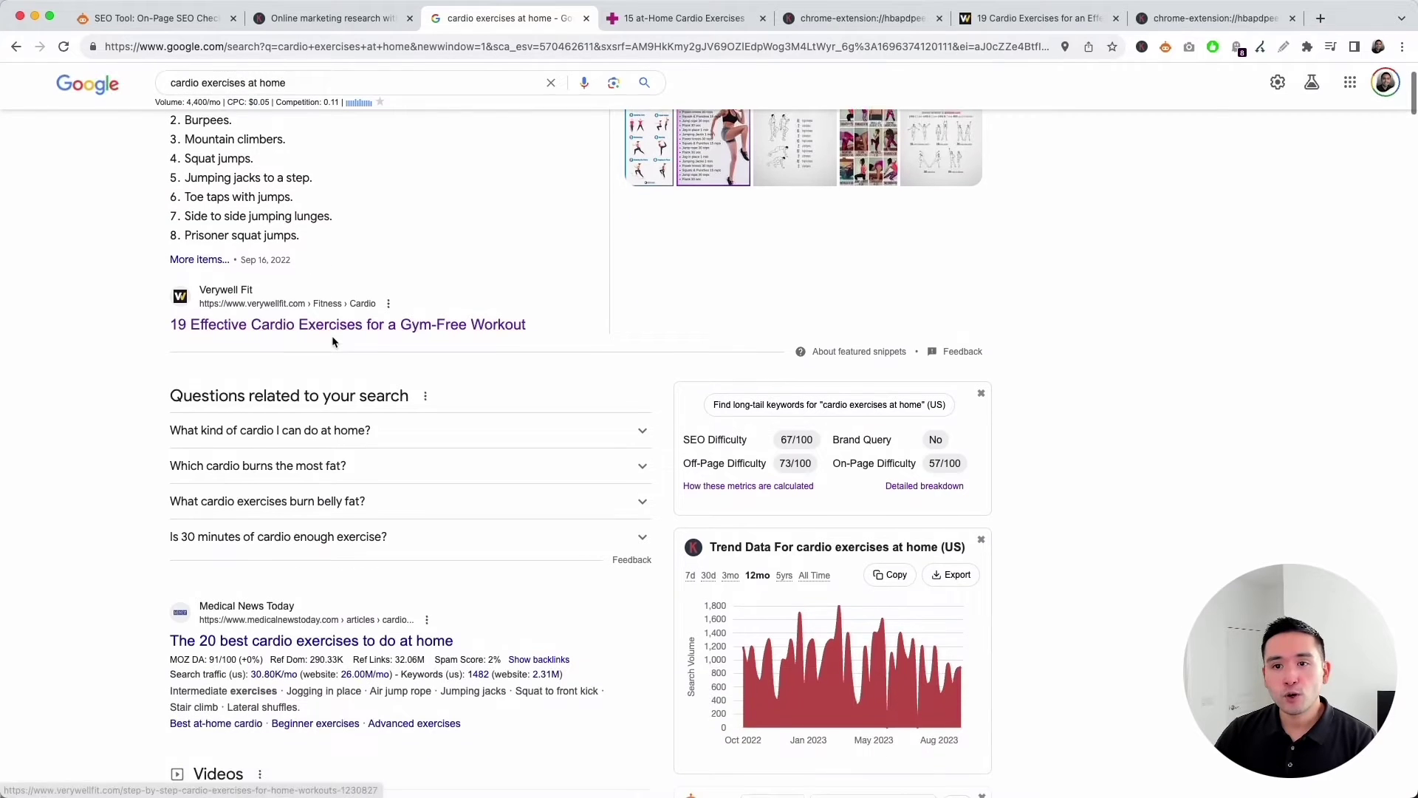
pyautogui.scroll(-4, 295, 333)
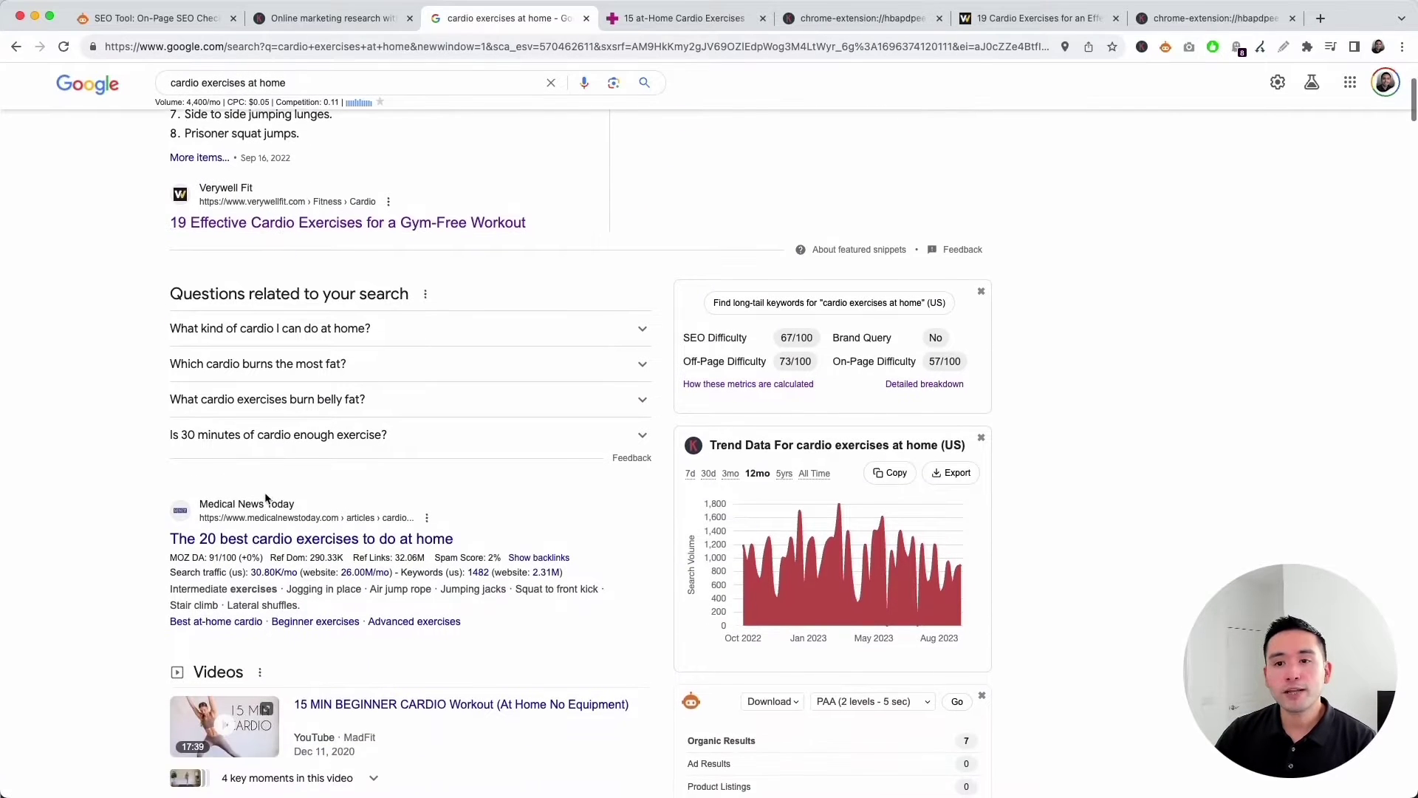
pyautogui.scroll(-4, 316, 472)
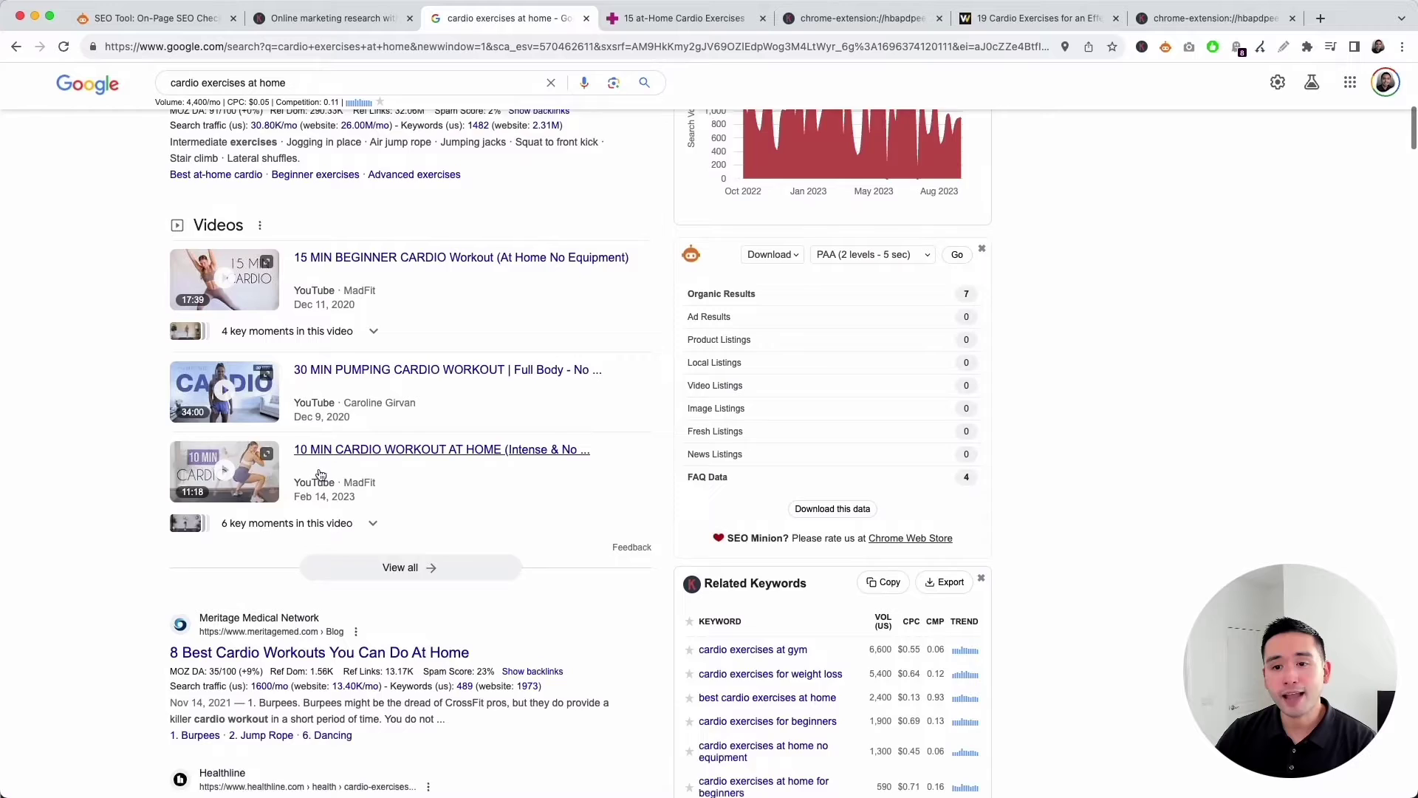
pyautogui.scroll(4, 312, 517)
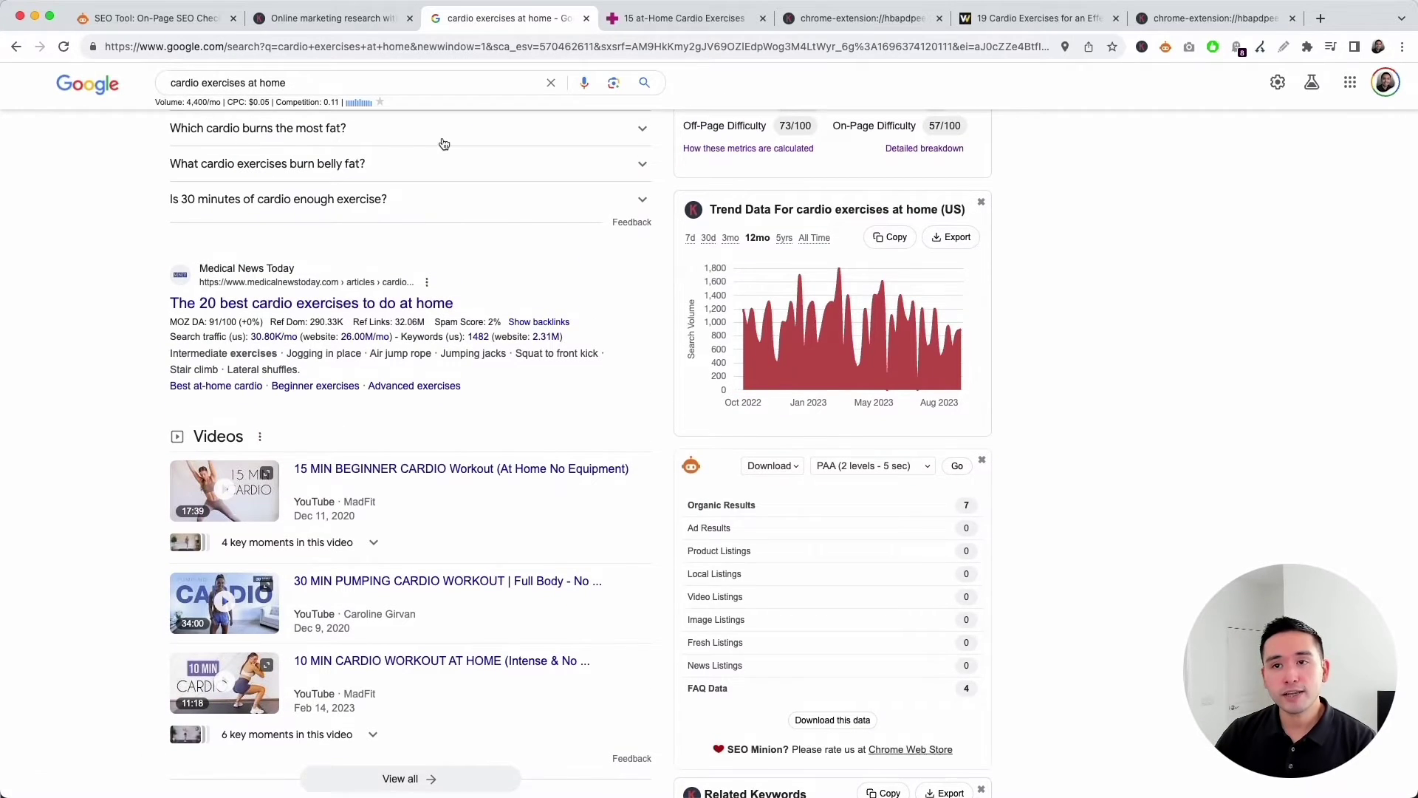
pyautogui.scroll(2, 447, 250)
pyautogui.scroll(1, 447, 249)
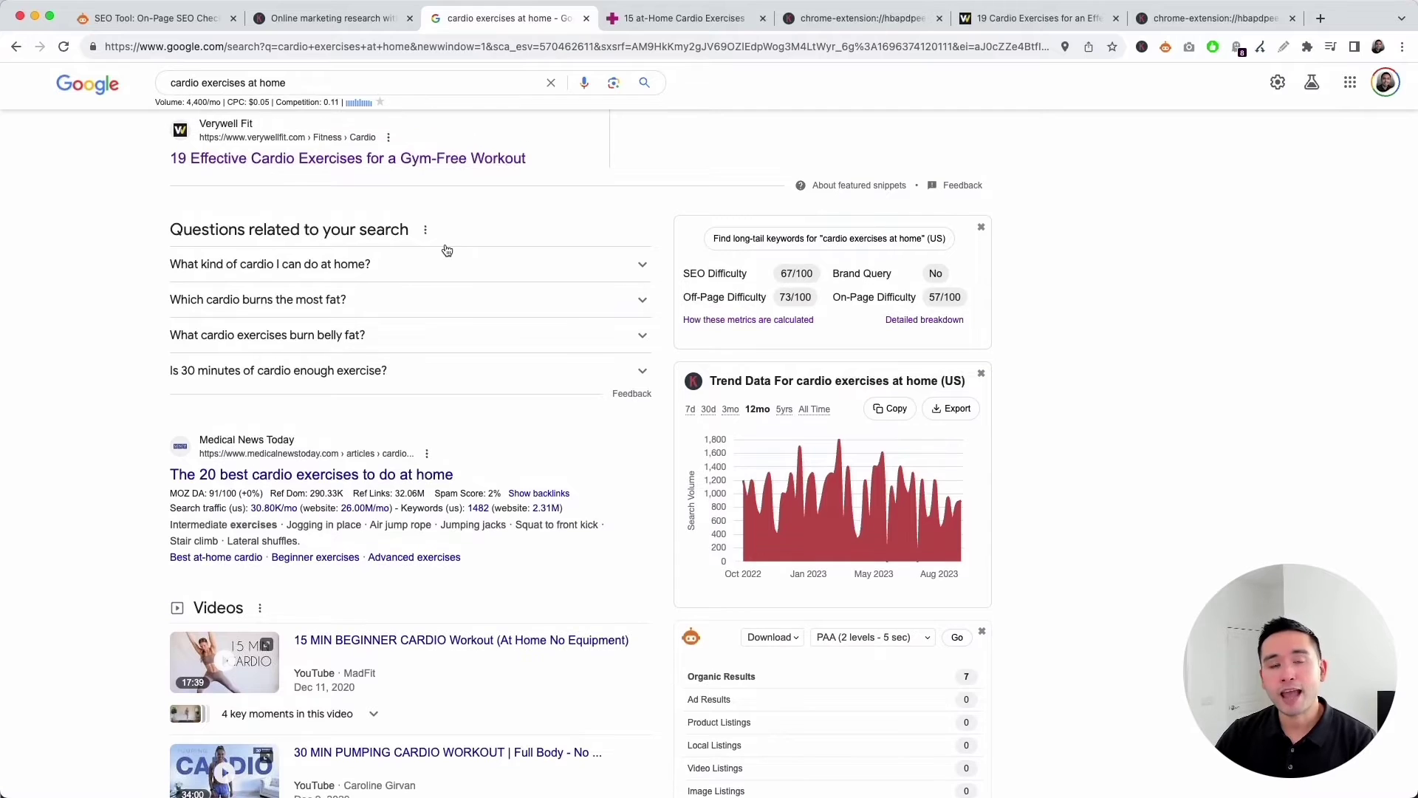
pyautogui.scroll(2, 445, 249)
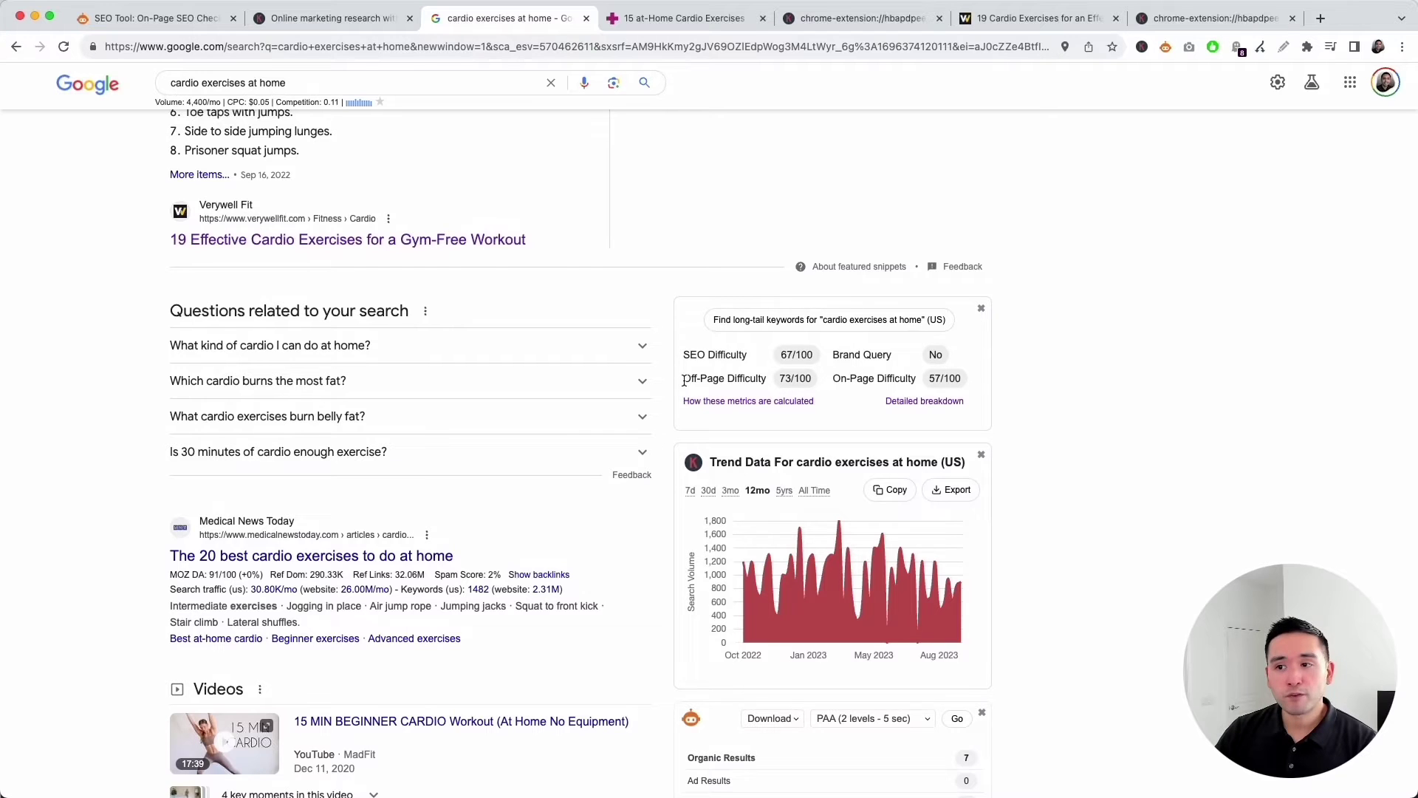
# - Highlight the difficulty scores: SEO 67/100, Off-Page 73/100, On-Page 57/100
pyautogui.moveTo(684, 381); pyautogui.dragTo(789, 377)
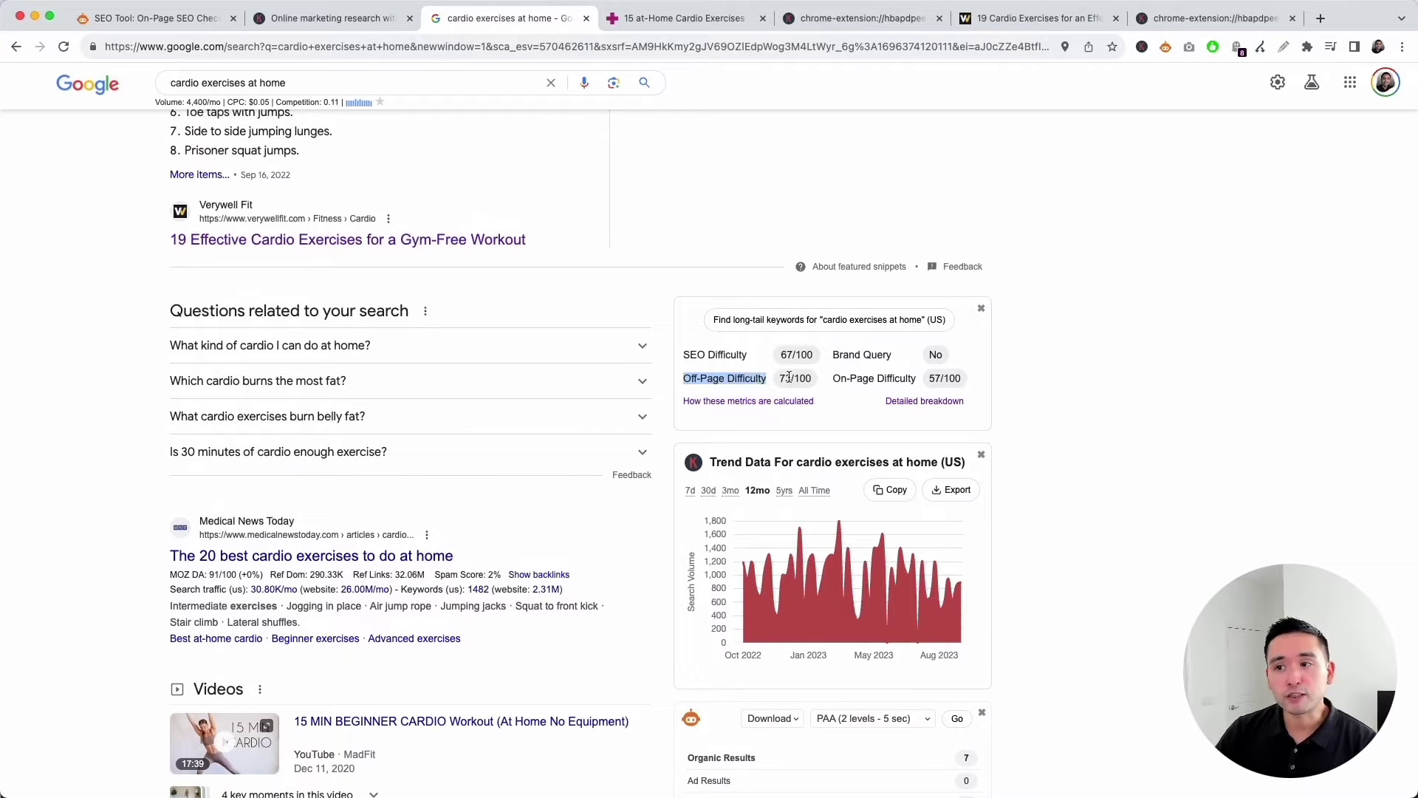
pyautogui.click(794, 377)
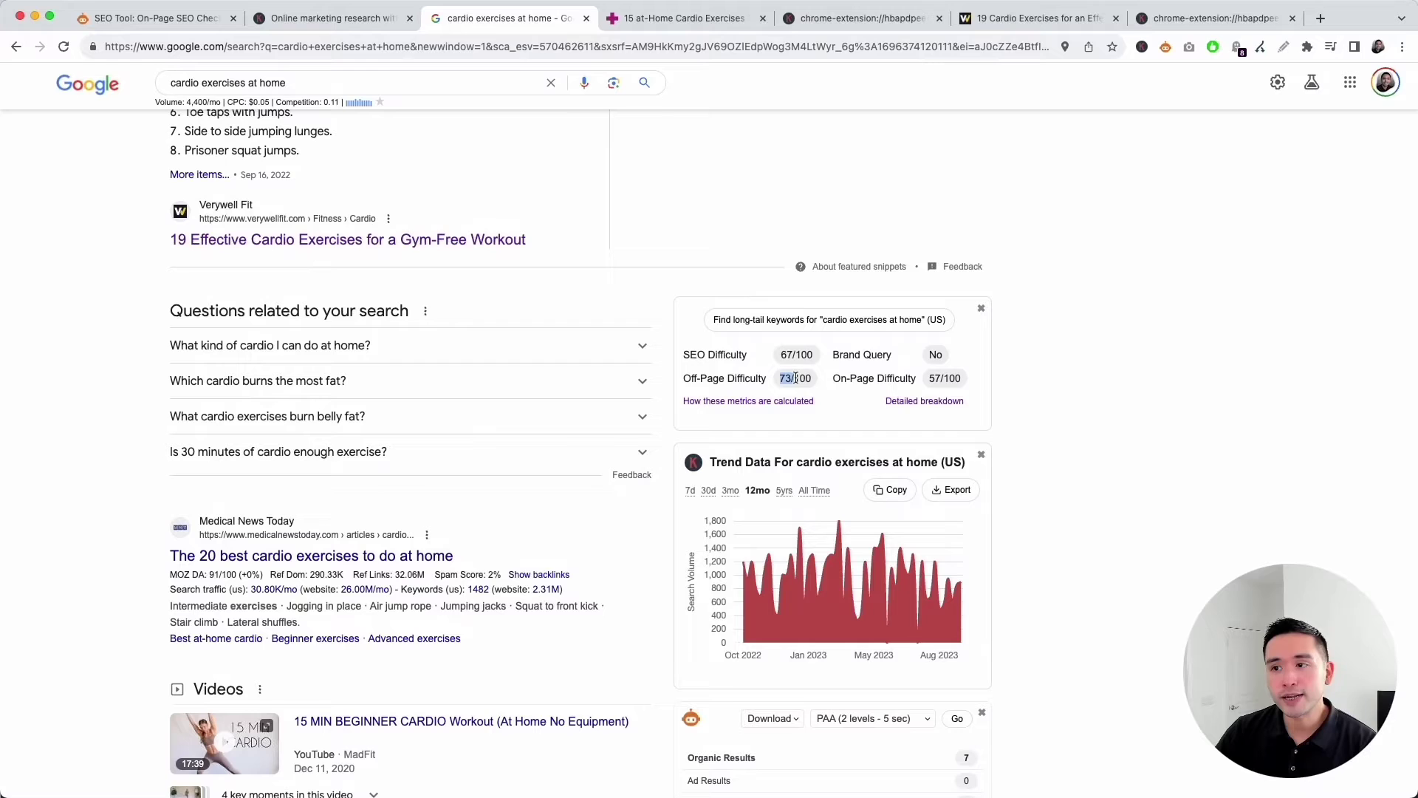
pyautogui.moveTo(833, 378); pyautogui.dragTo(987, 372)
pyautogui.click(796, 355)
pyautogui.moveTo(796, 354); pyautogui.dragTo(816, 356)
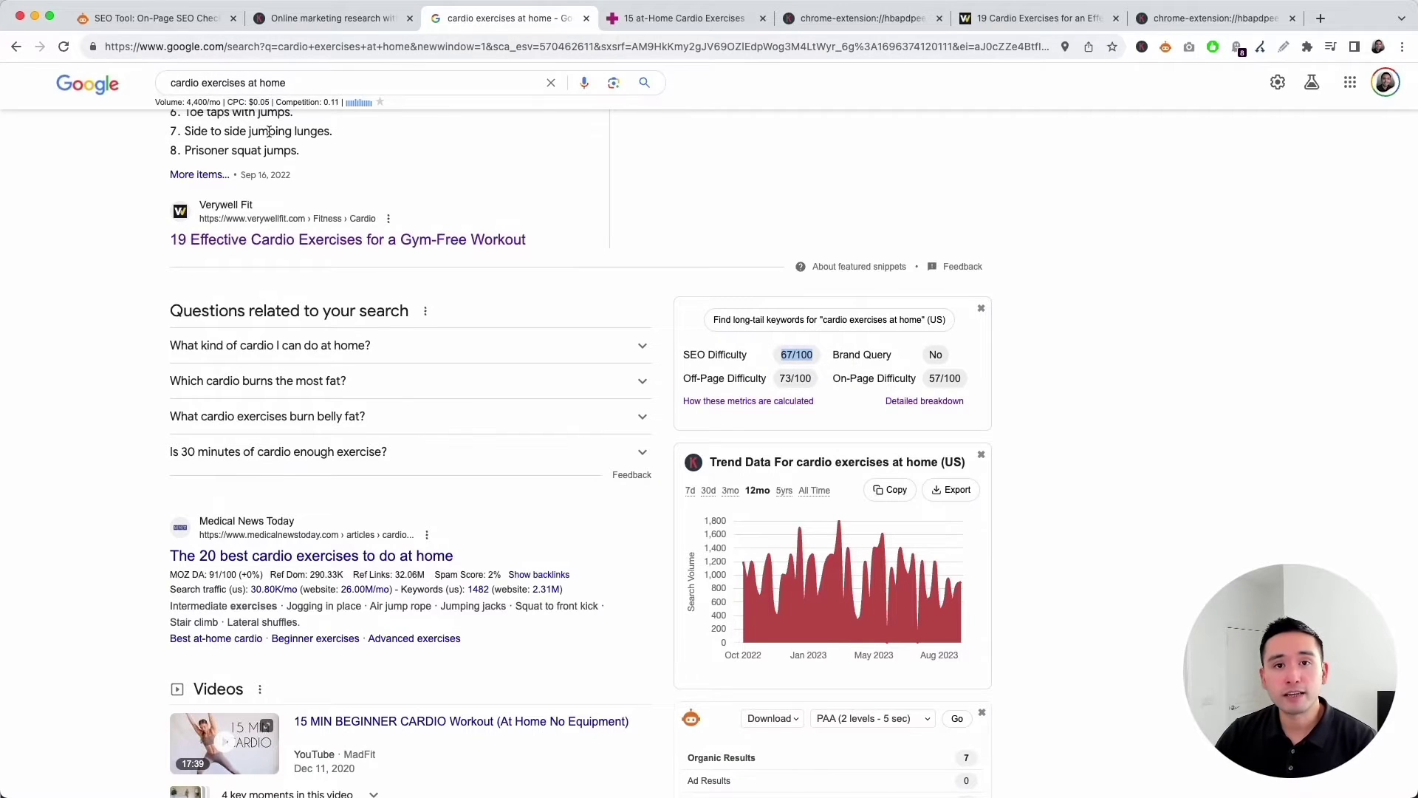
pyautogui.scroll(3, 243, 332)
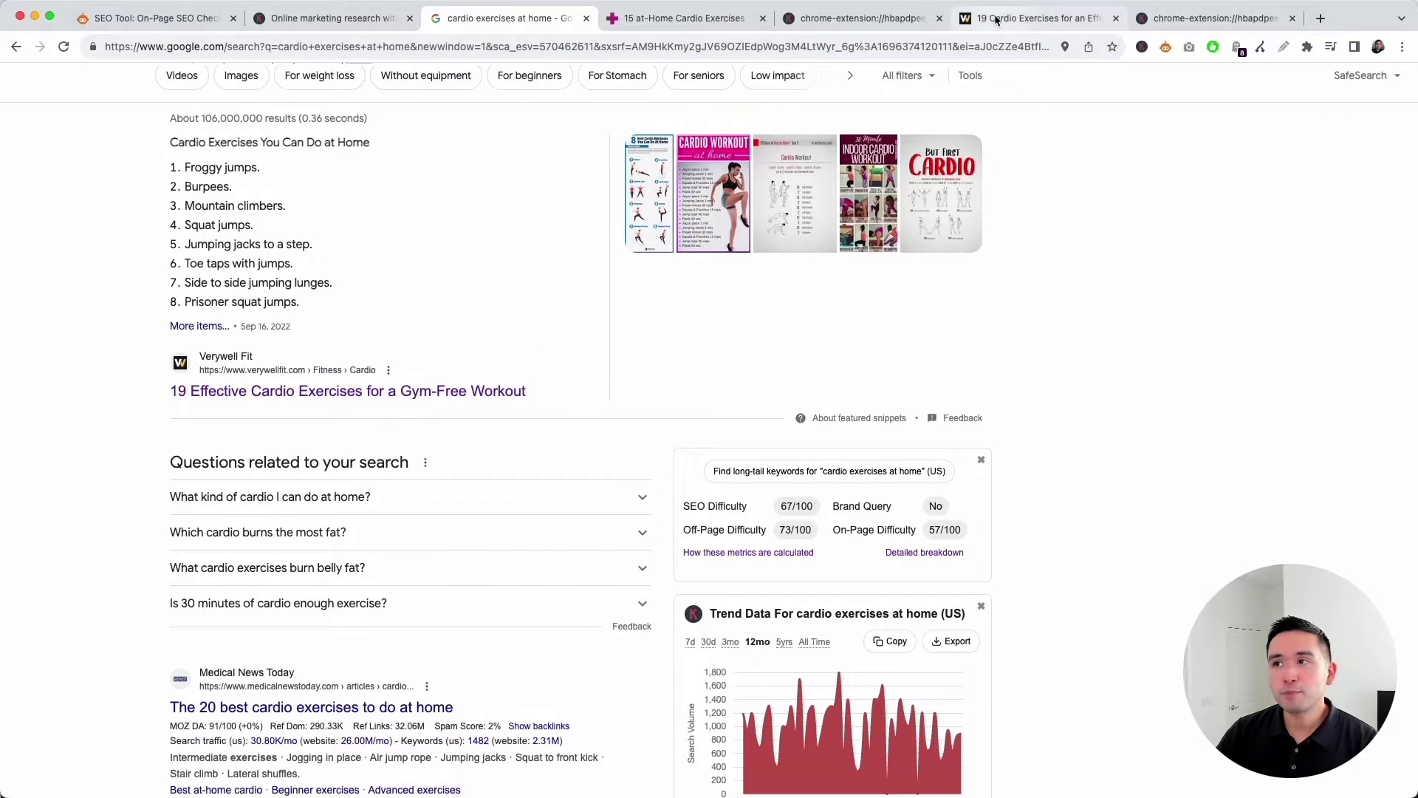
# - Look over the Verywell Fit cardio article
pyautogui.click(1038, 18)
pyautogui.scroll(-15, 810, 181)
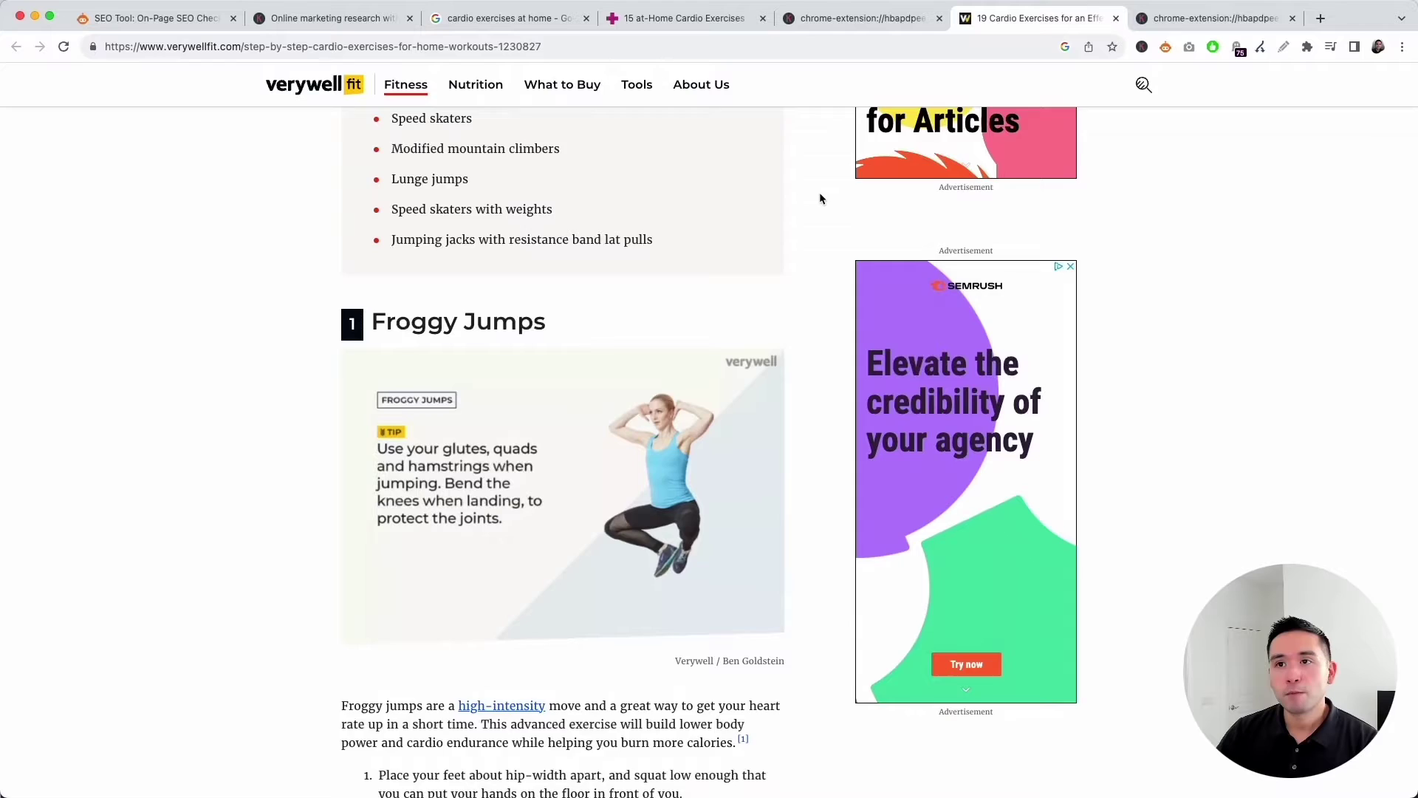
pyautogui.scroll(15, 824, 197)
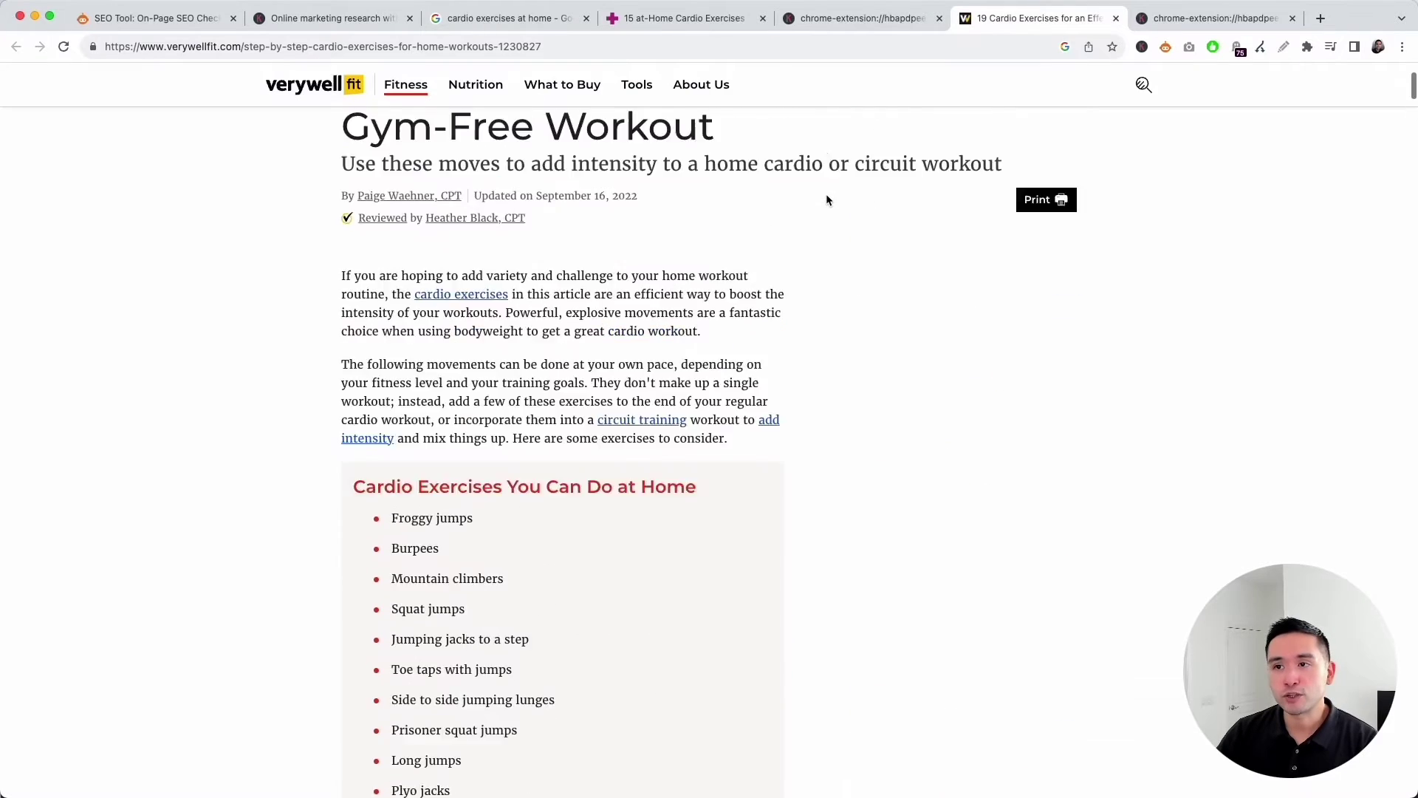
# - Find 'cardio exercises at home' on the results page and step through the matches
pyautogui.press('super+3')
pyautogui.scroll(-7, 570, 247)
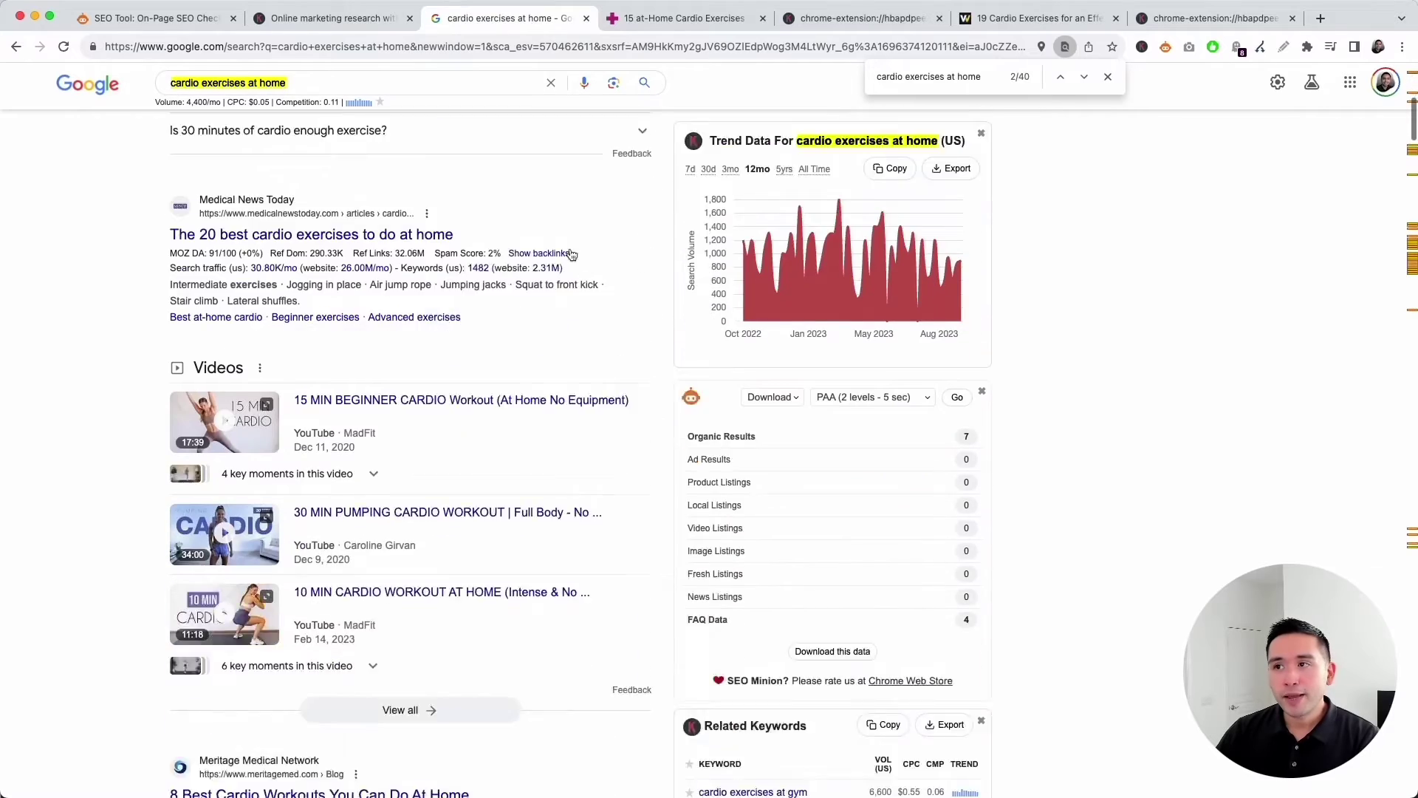
pyautogui.click(1083, 77)
pyautogui.click(1085, 78)
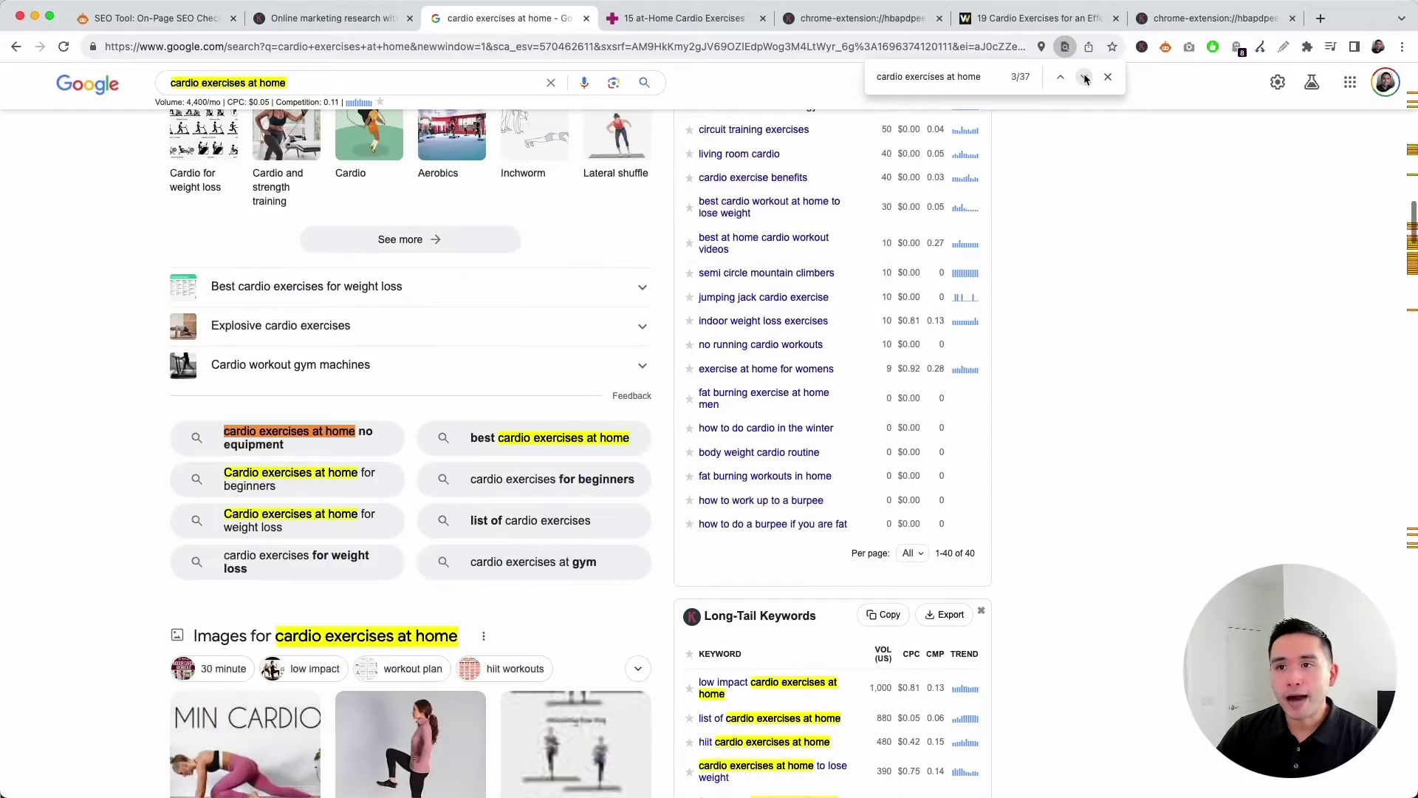
pyautogui.scroll(-20, 640, 237)
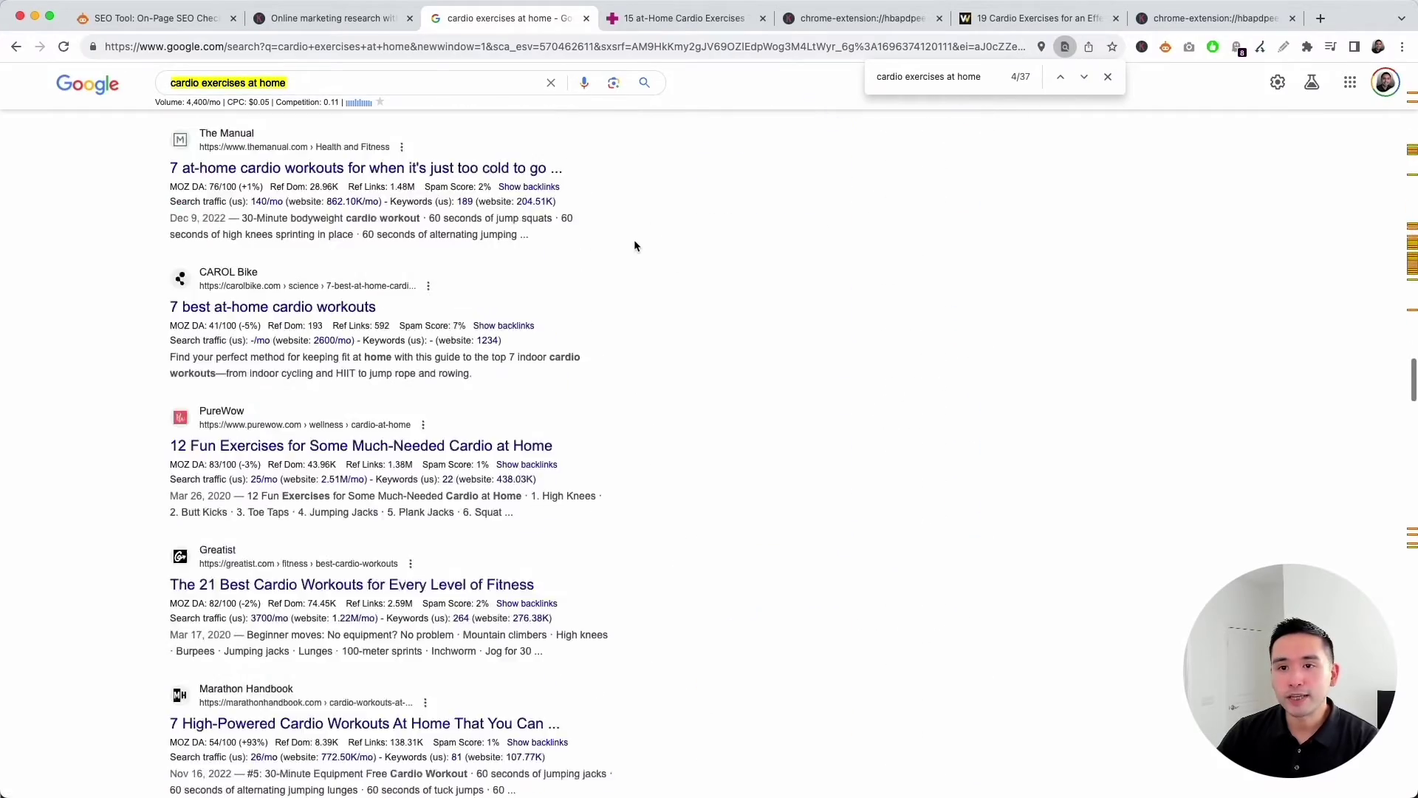
pyautogui.scroll(-20, 641, 243)
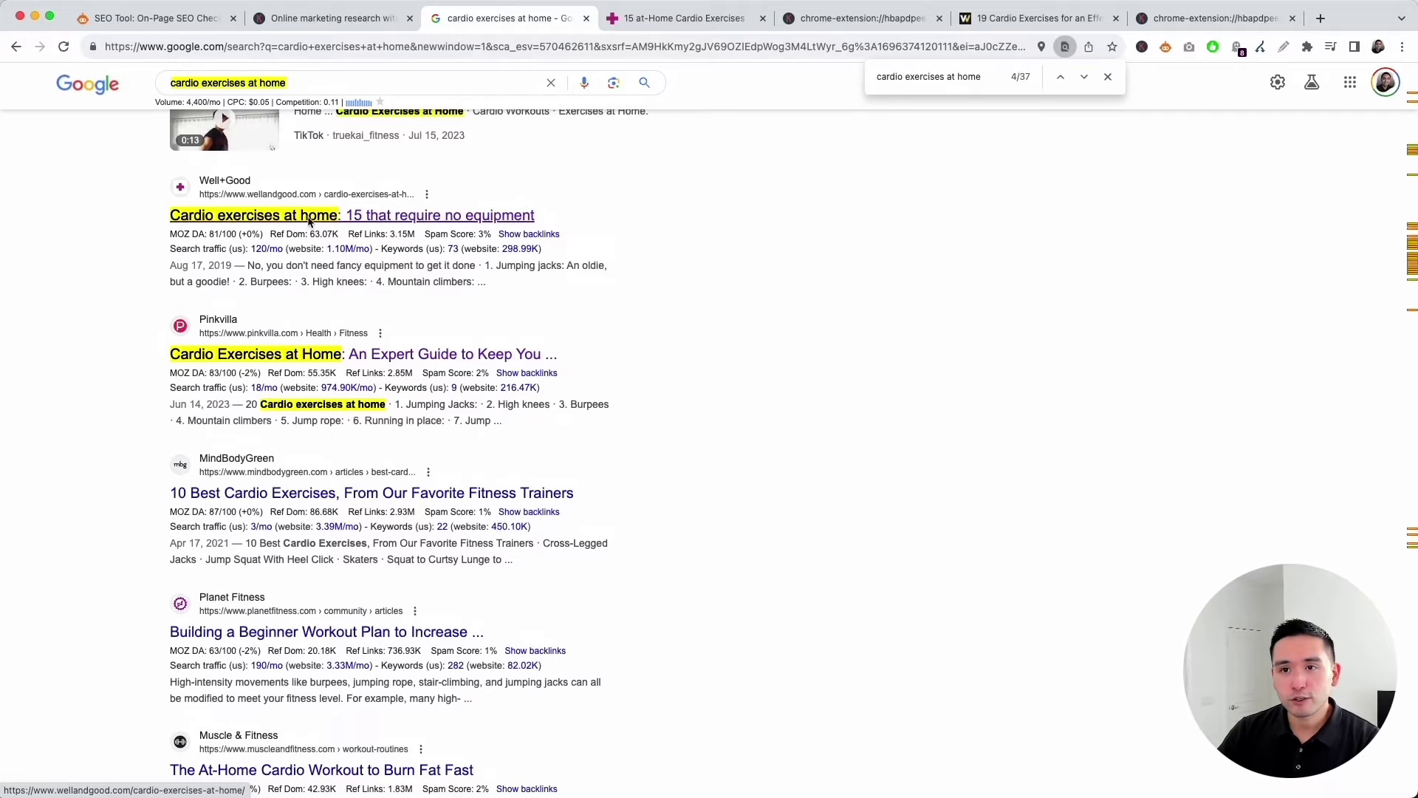
# - Check the Well+Good cardio article, then return to Google and close the find bar
pyautogui.click(680, 20)
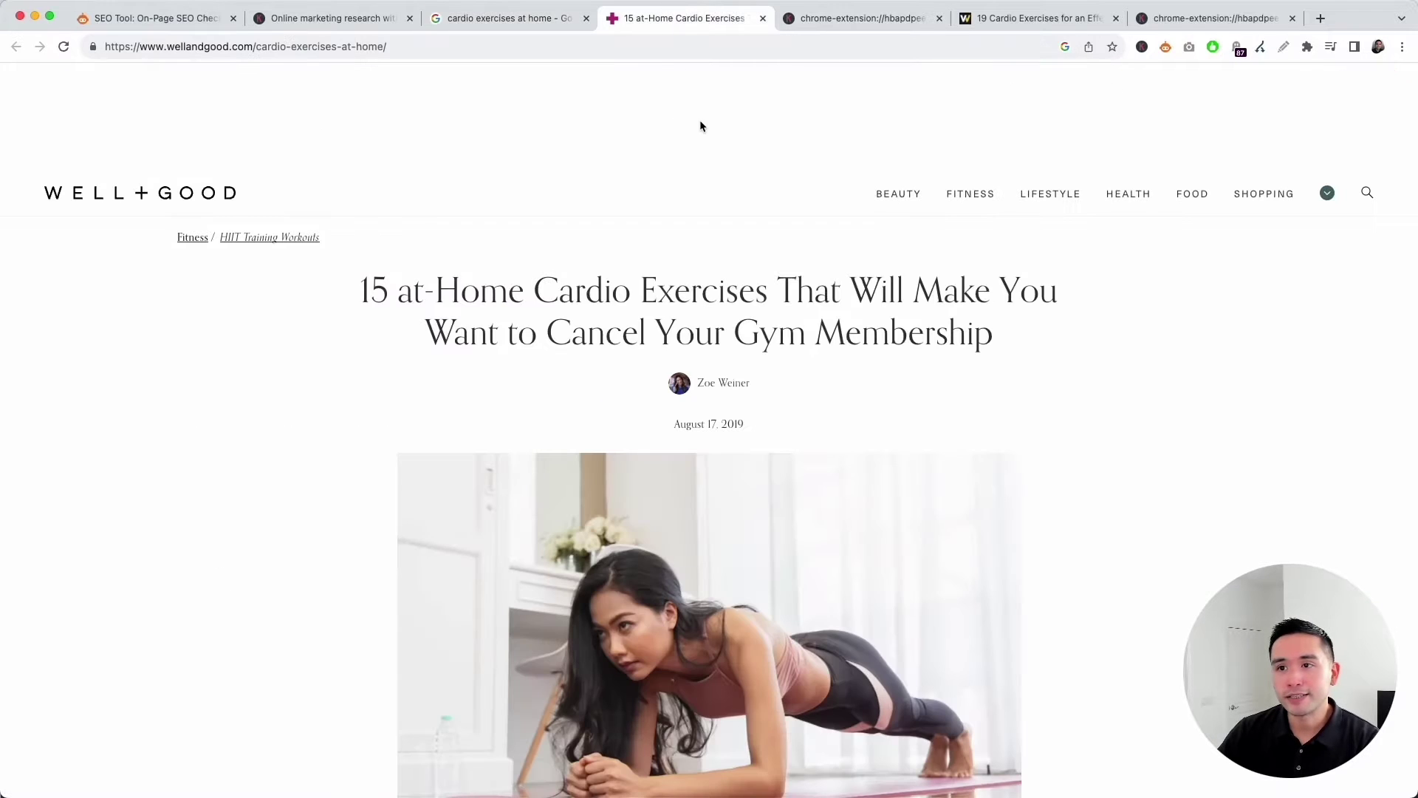
pyautogui.click(545, 19)
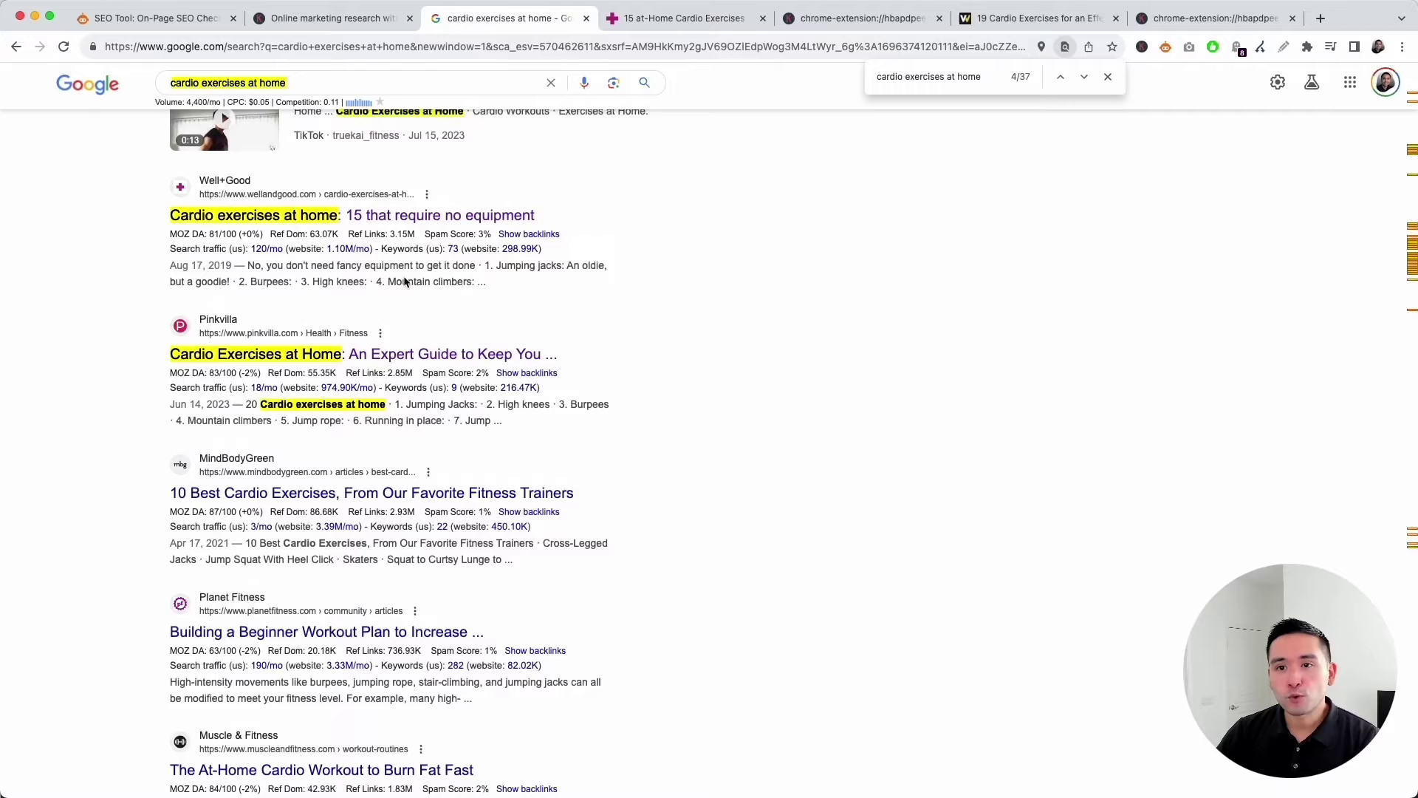
pyautogui.scroll(3, 366, 515)
pyautogui.scroll(-2, 365, 486)
pyautogui.scroll(2, 258, 443)
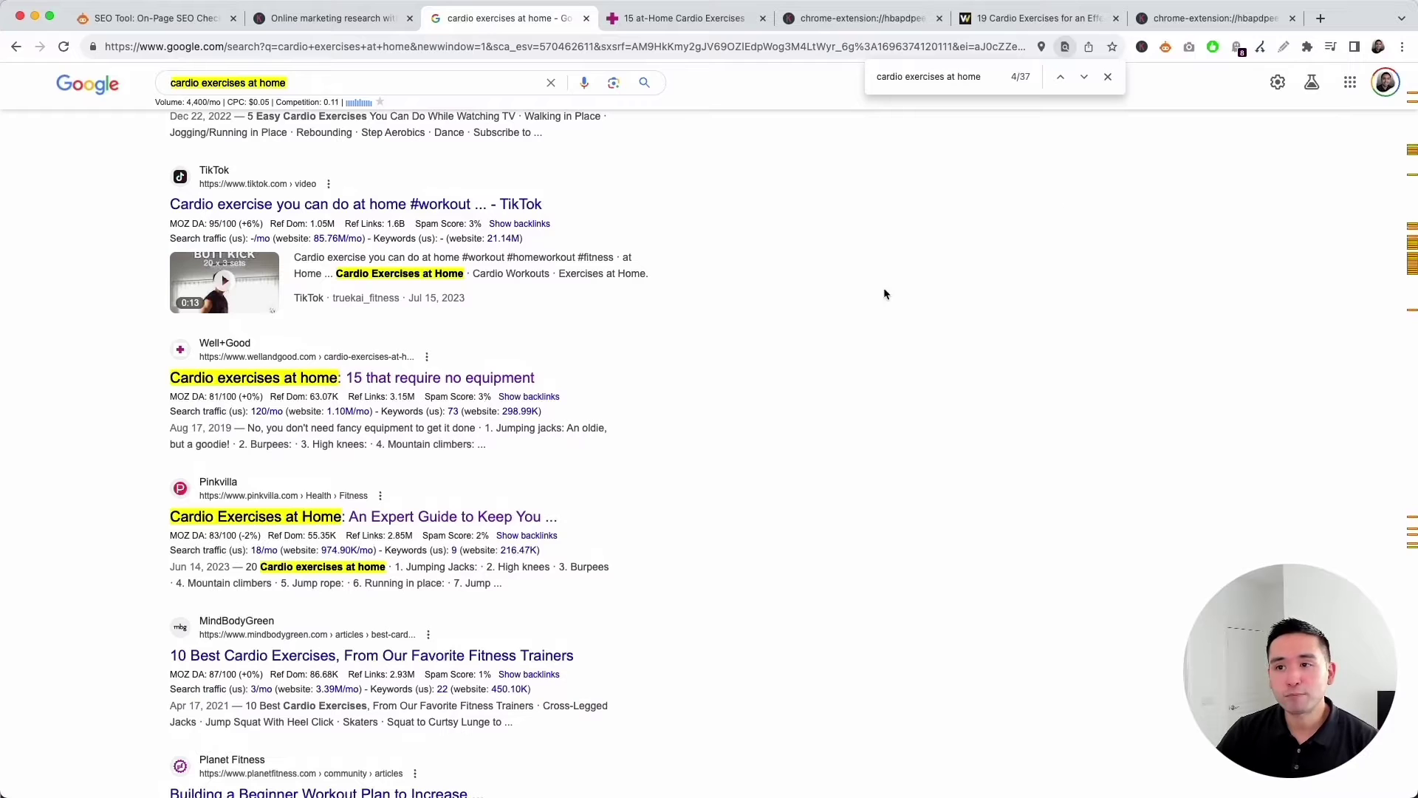
pyautogui.click(1109, 77)
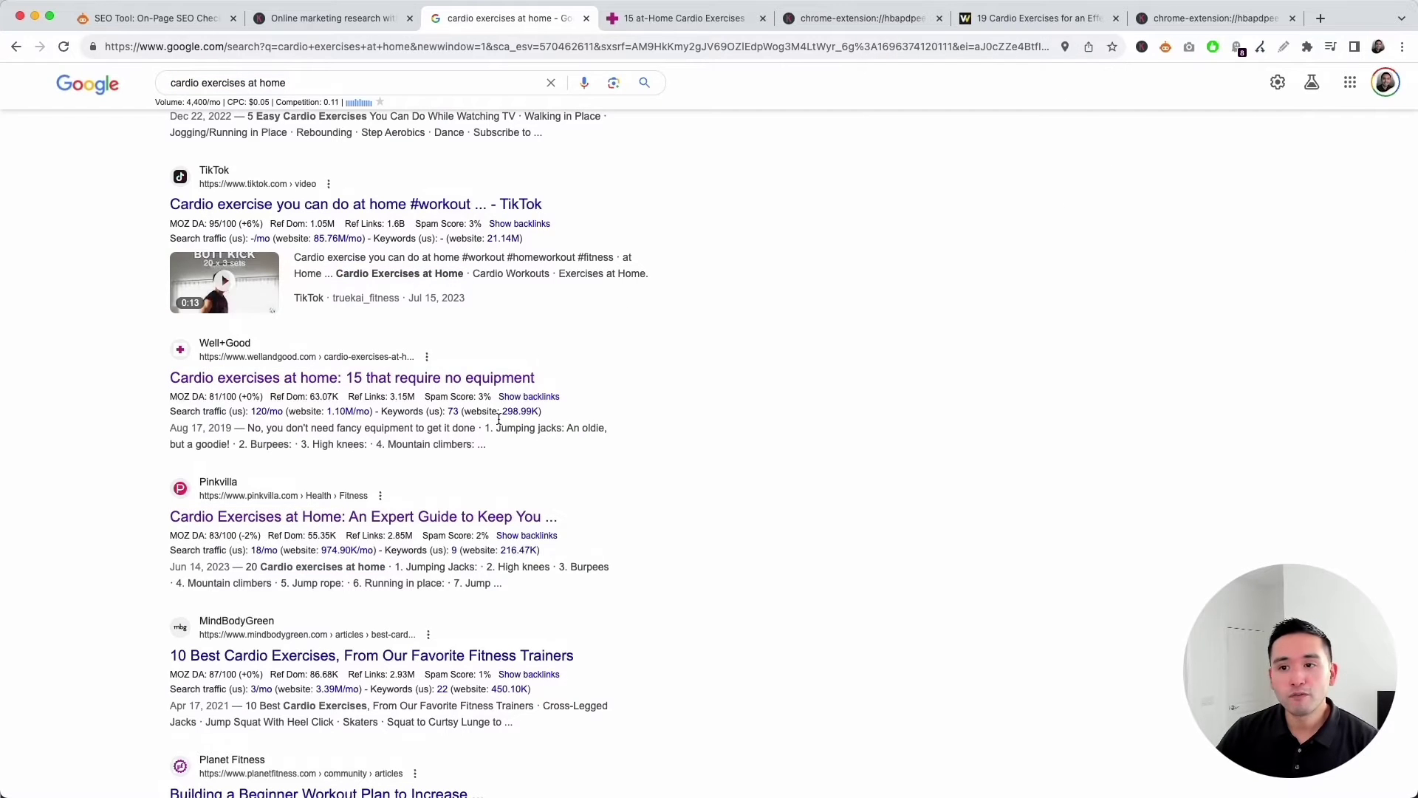
# - Read Well+Good's link metrics: 63,070 referring domains, 3,147,025 backlinks and 3% spam score
pyautogui.moveTo(496, 398)
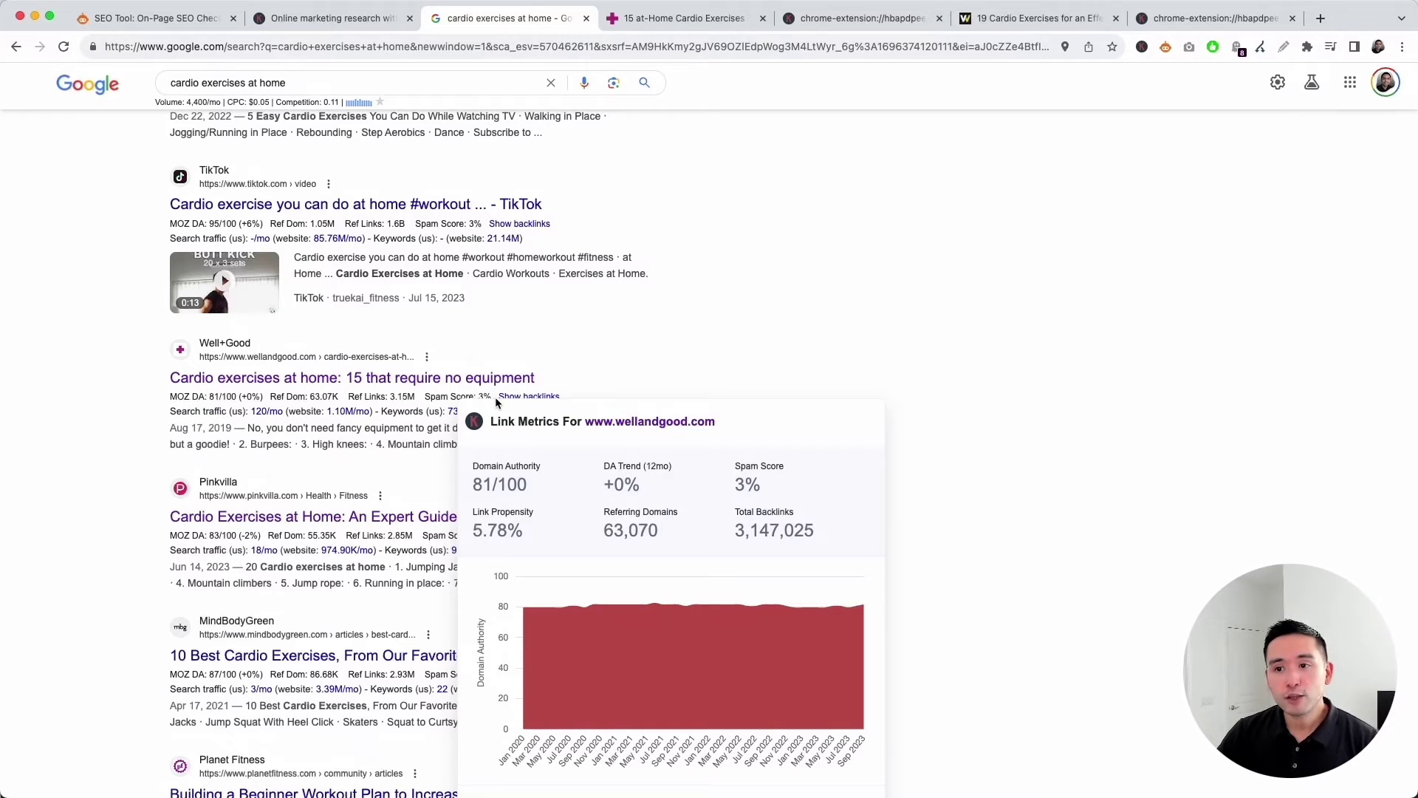
pyautogui.moveTo(550, 614)
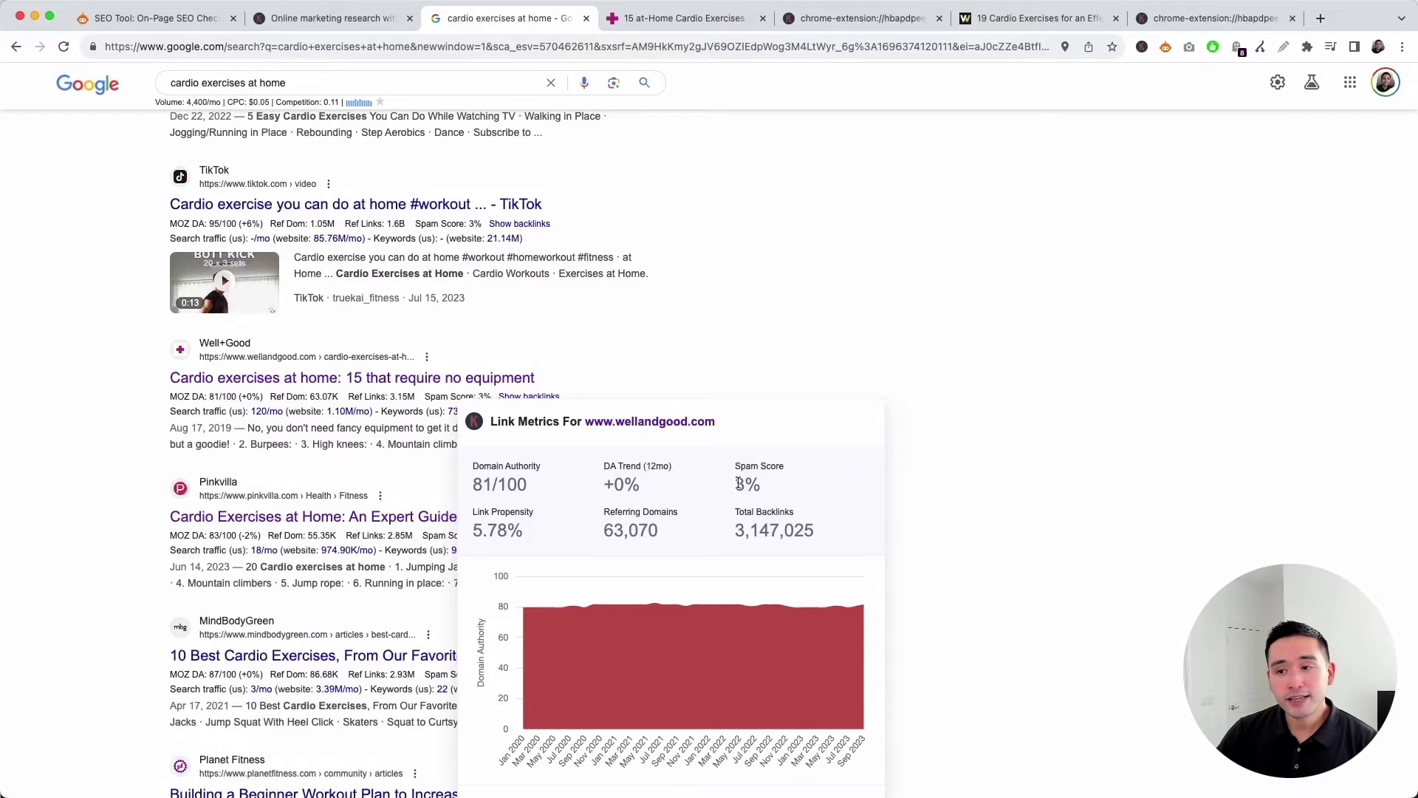
pyautogui.moveTo(608, 510); pyautogui.dragTo(819, 540)
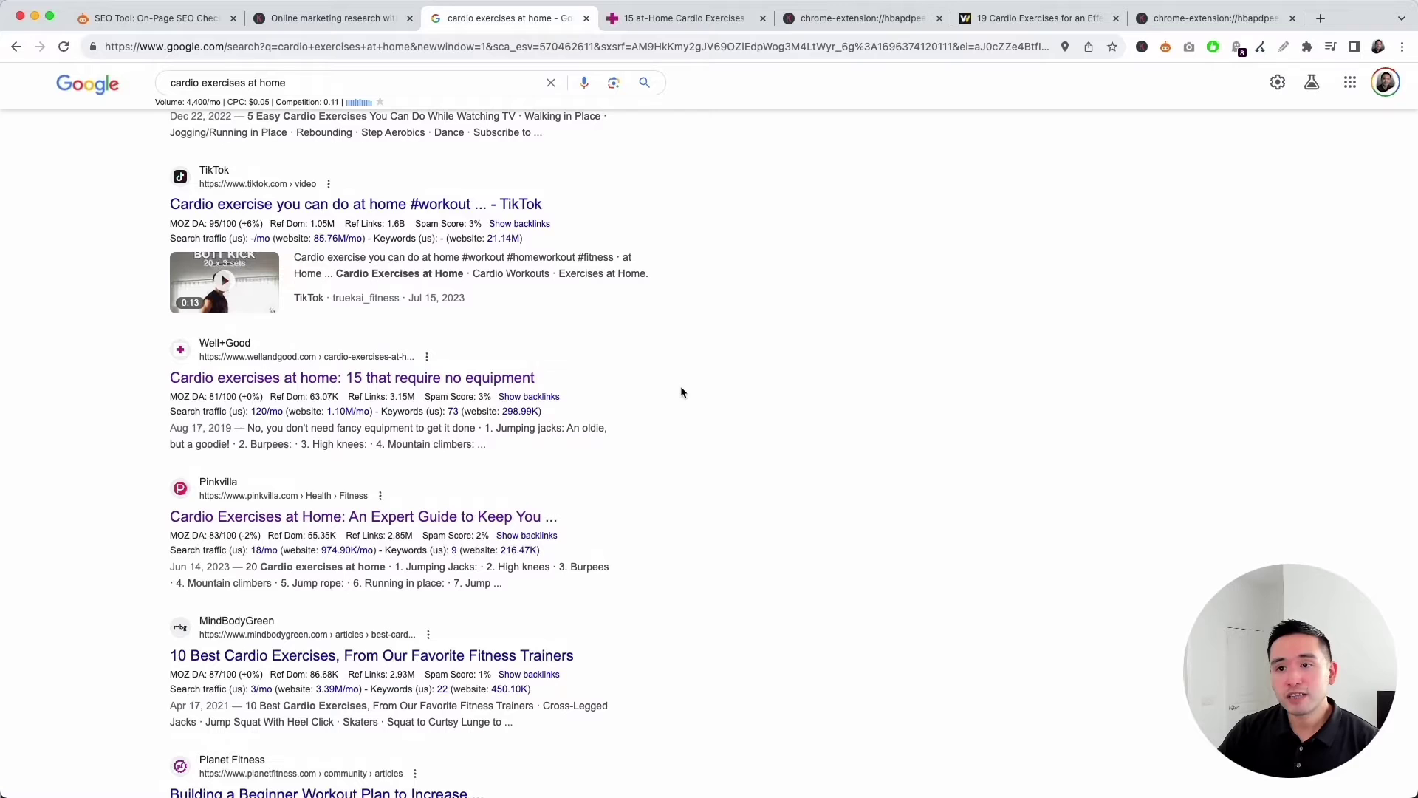
# - Expand the Well+Good result's backlinks, showing 1-4 of 4 linking pages
pyautogui.click(514, 399)
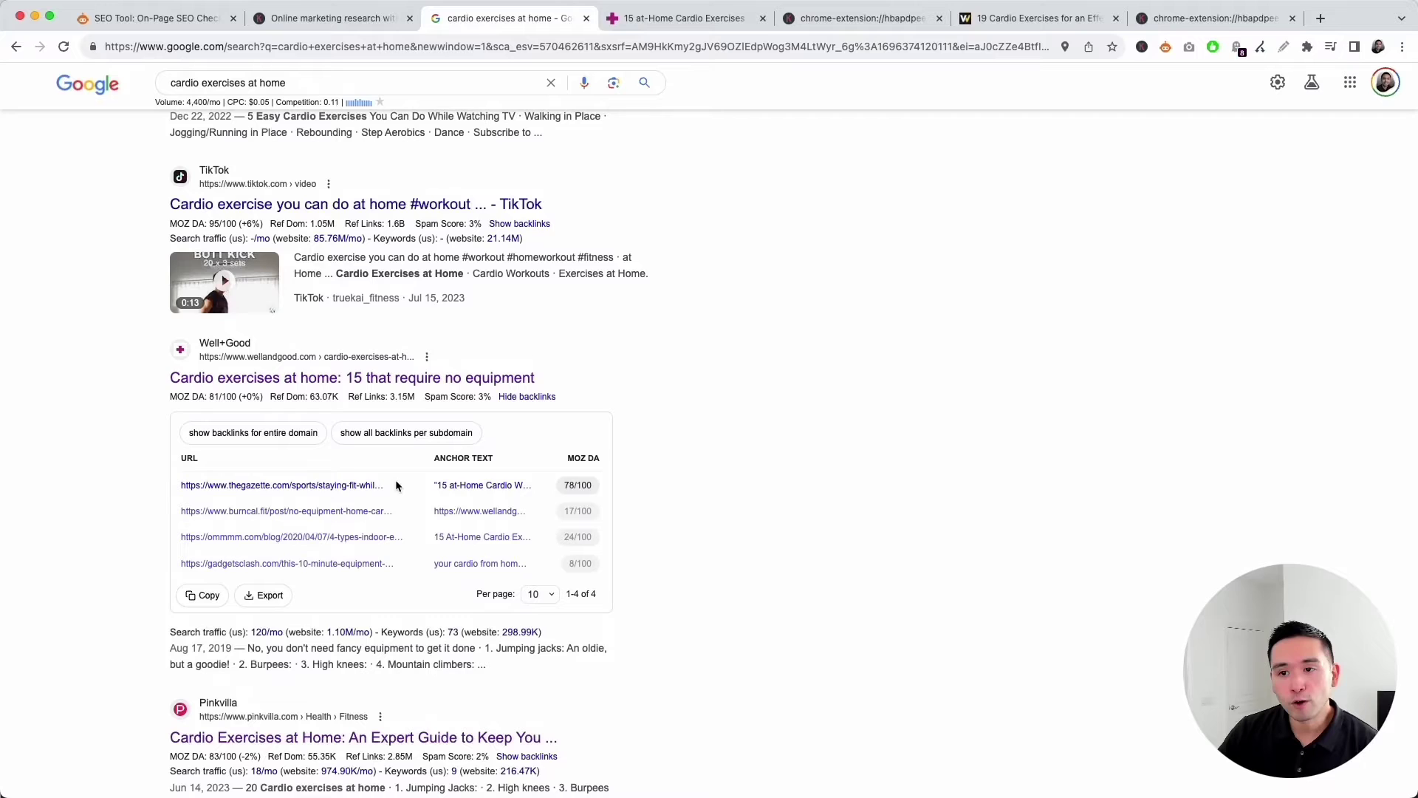
pyautogui.moveTo(601, 595); pyautogui.dragTo(461, 591)
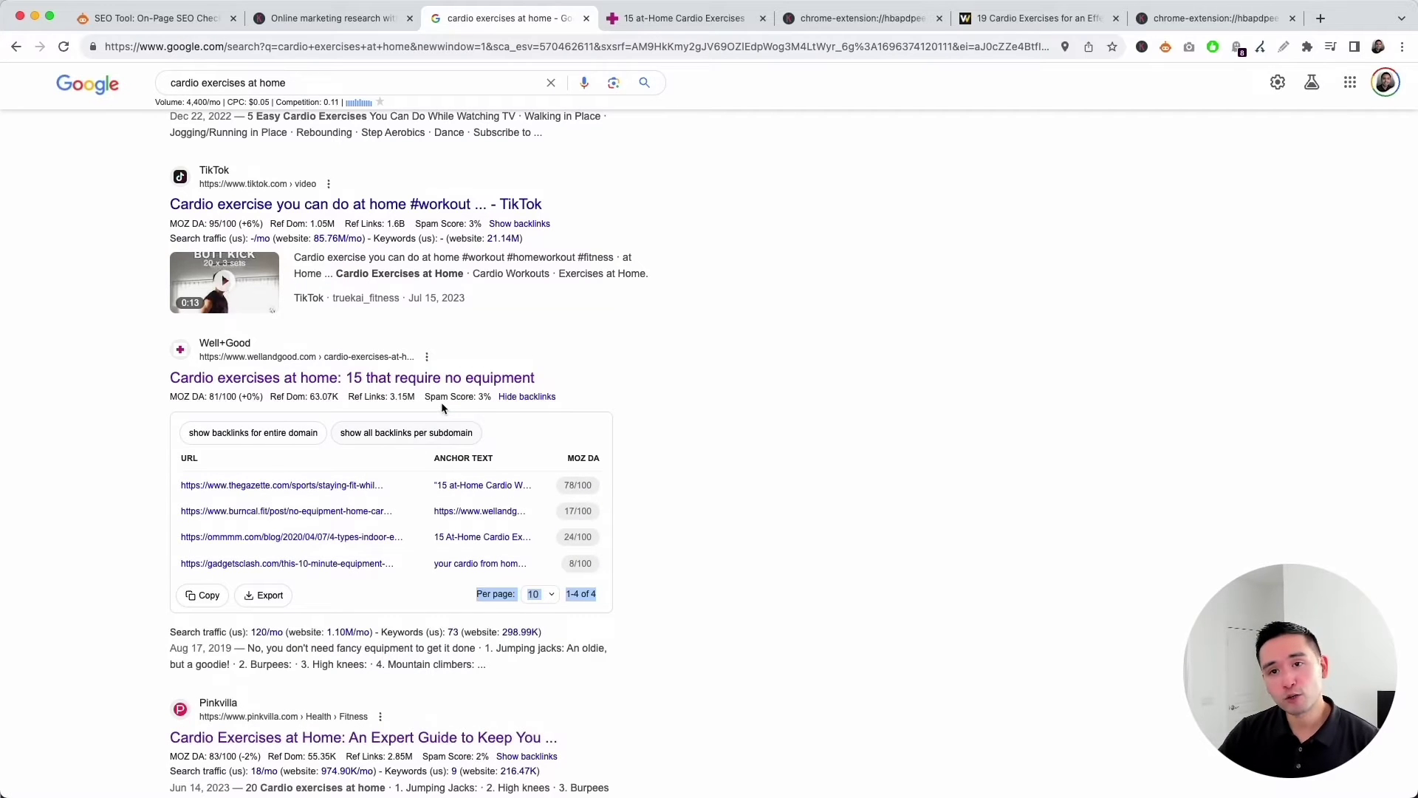
# - Expand Medical News Today's backlinks and pick out the 272-backlink total
pyautogui.scroll(2, 564, 427)
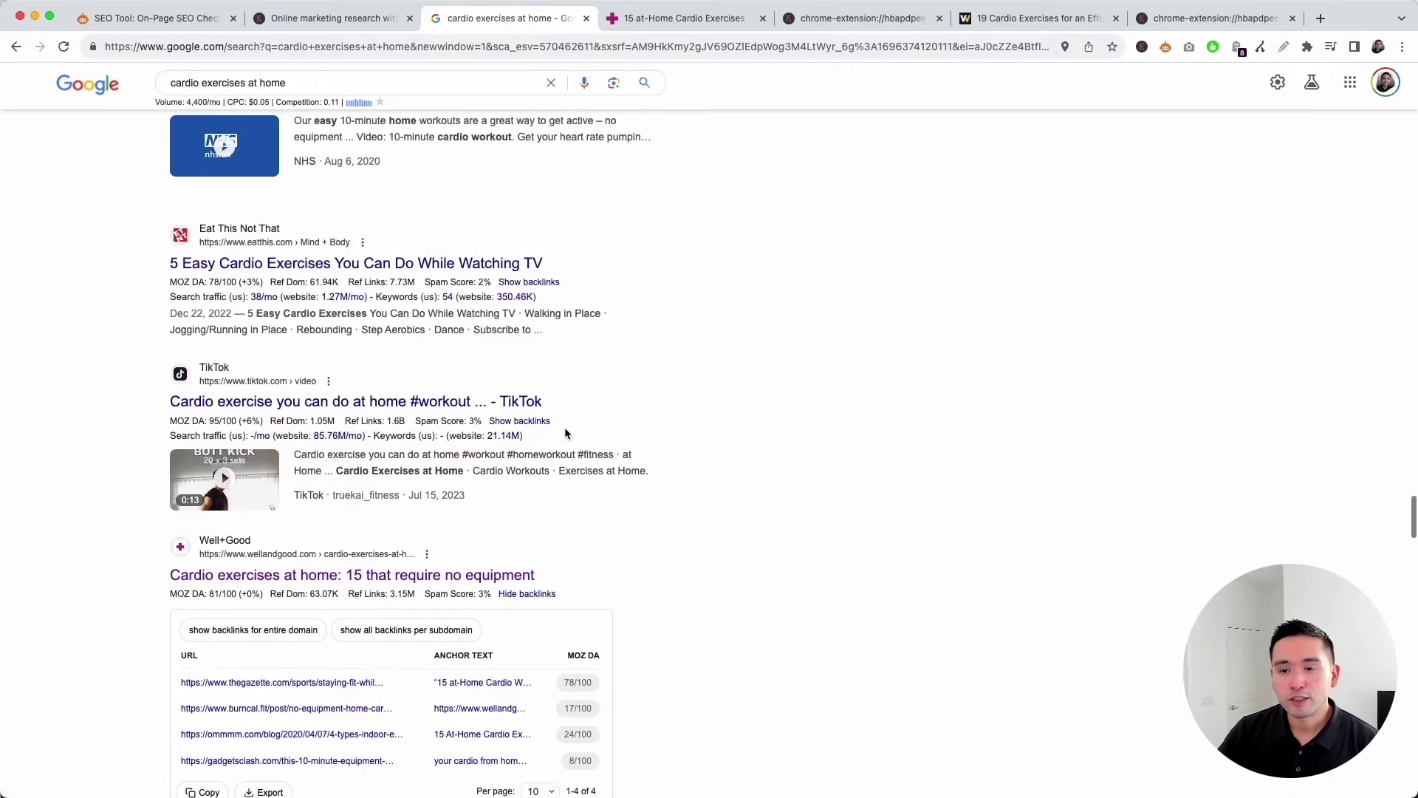
pyautogui.scroll(-15, 565, 433)
pyautogui.scroll(15, 565, 433)
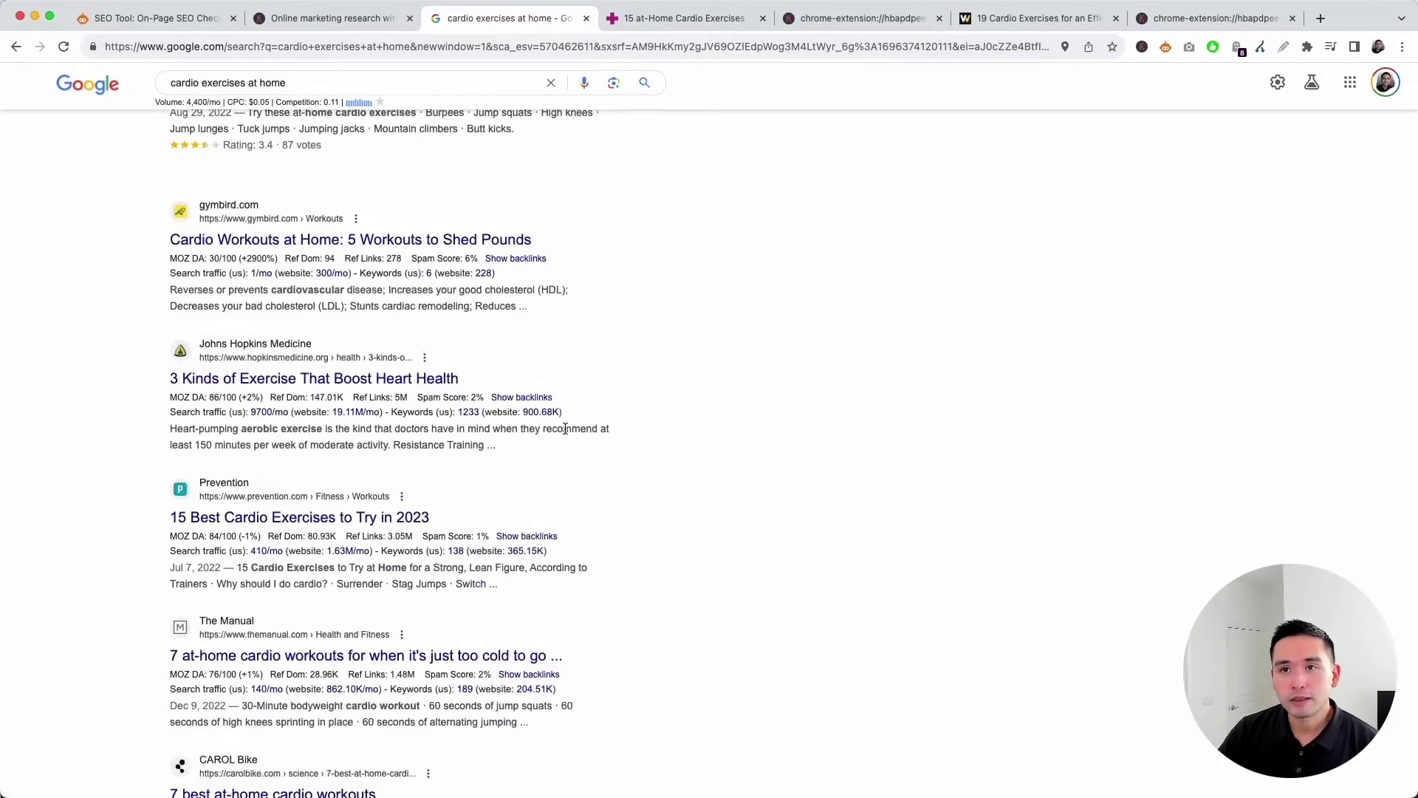
pyautogui.scroll(15, 566, 433)
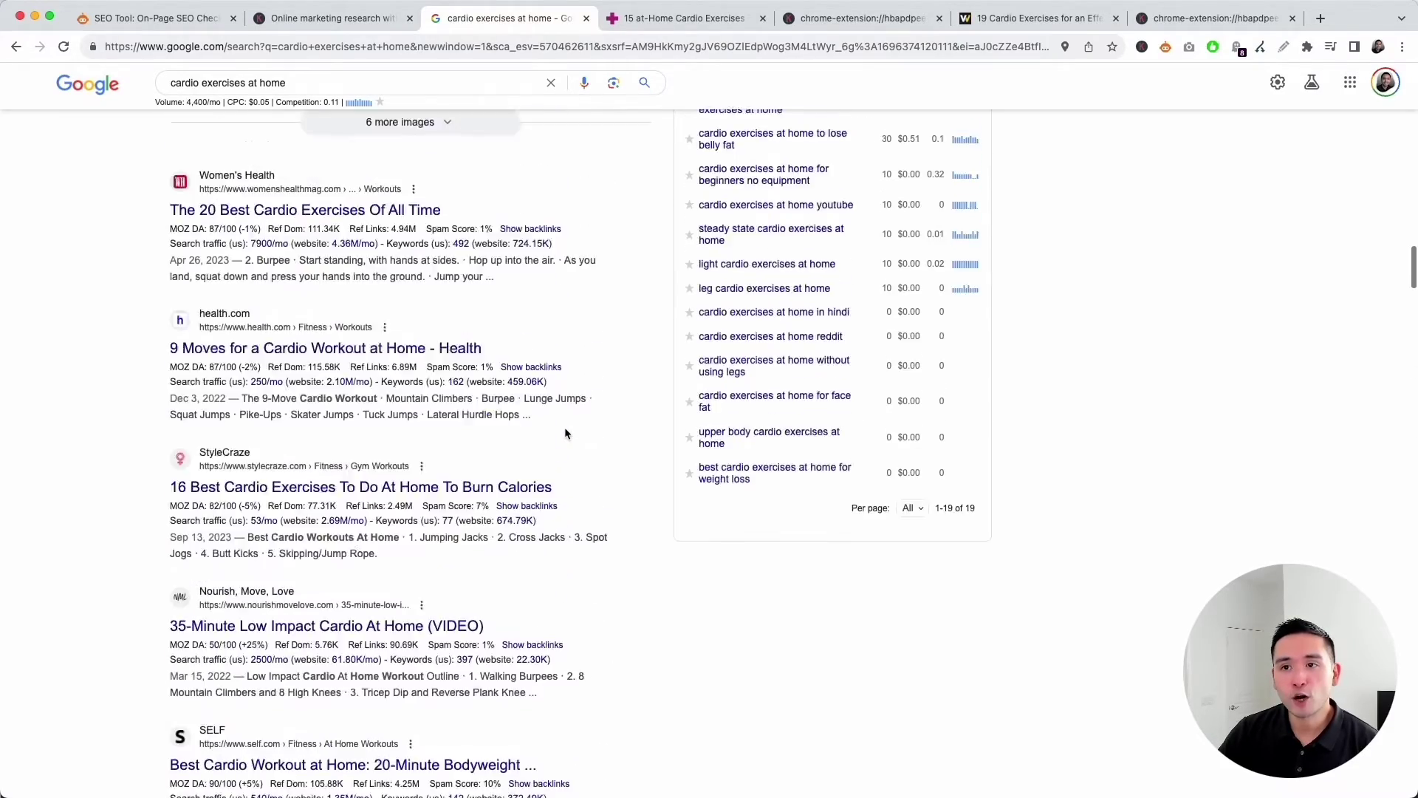
pyautogui.scroll(15, 564, 432)
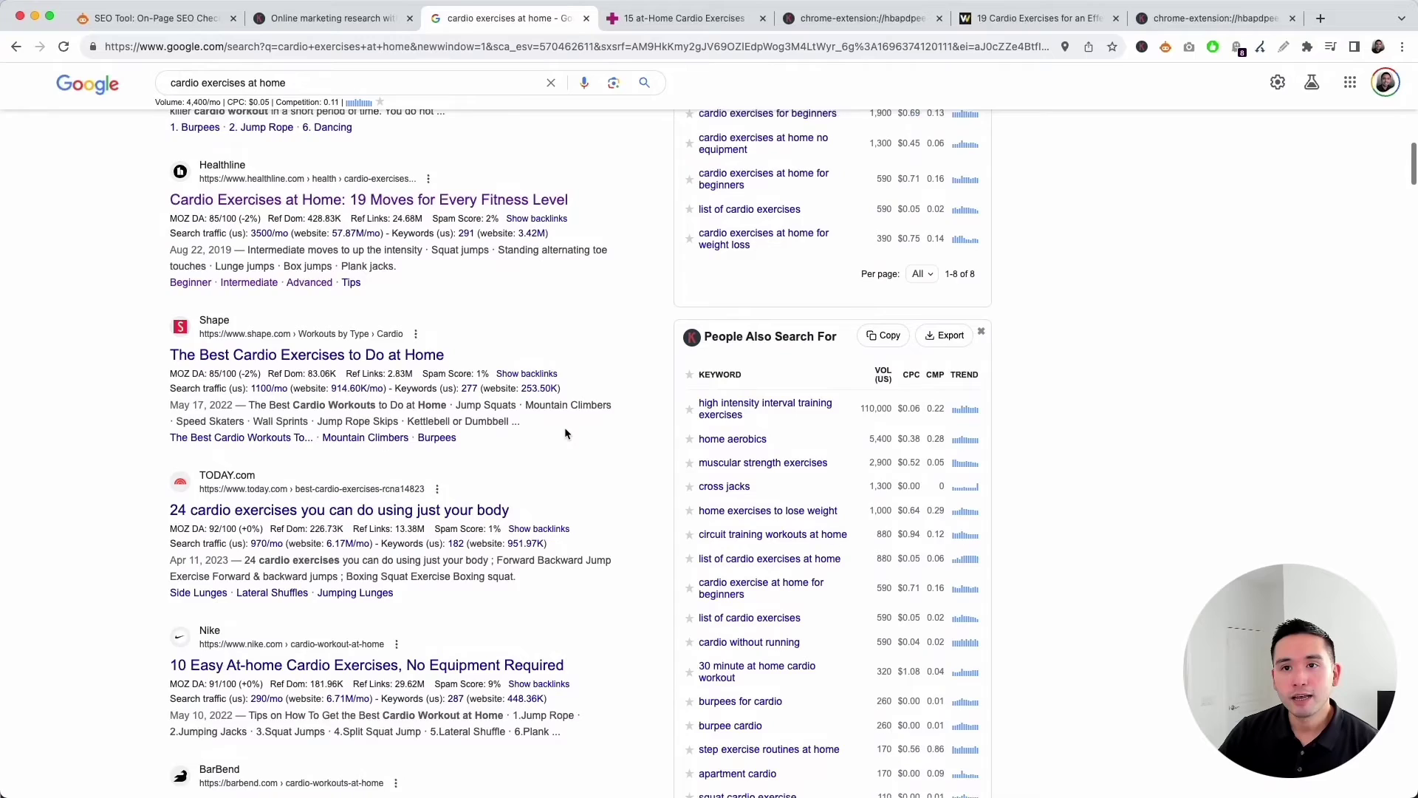
pyautogui.scroll(5, 565, 433)
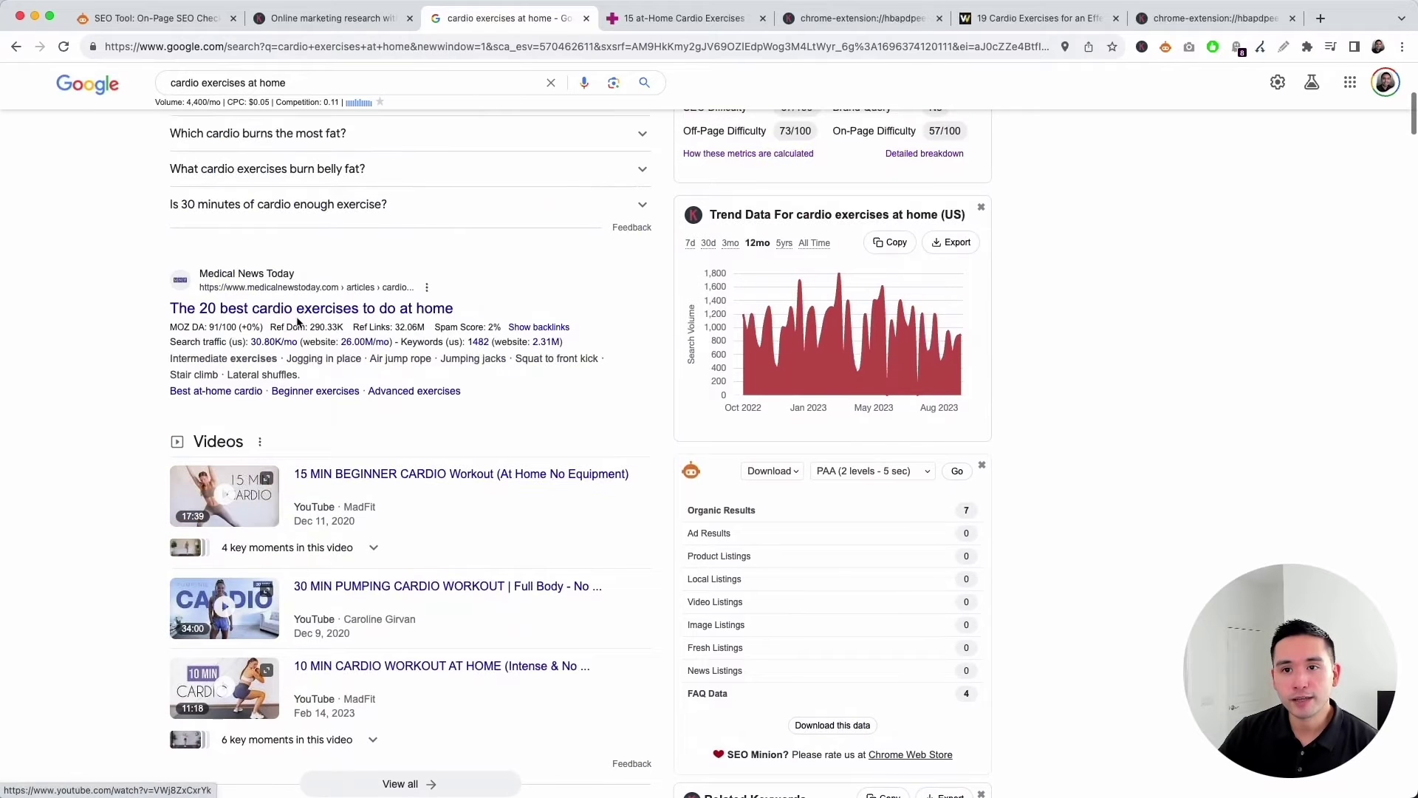
pyautogui.moveTo(496, 326)
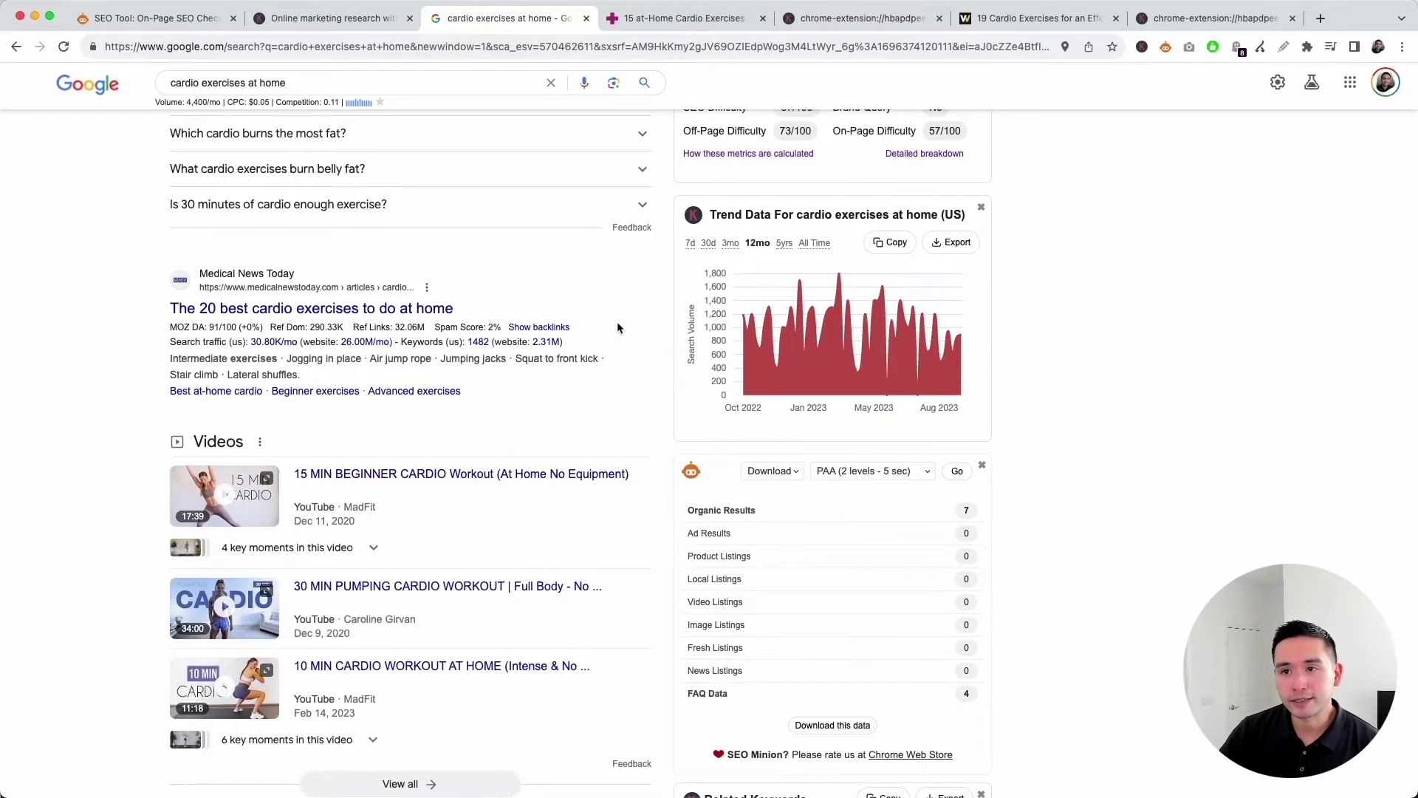
pyautogui.click(545, 329)
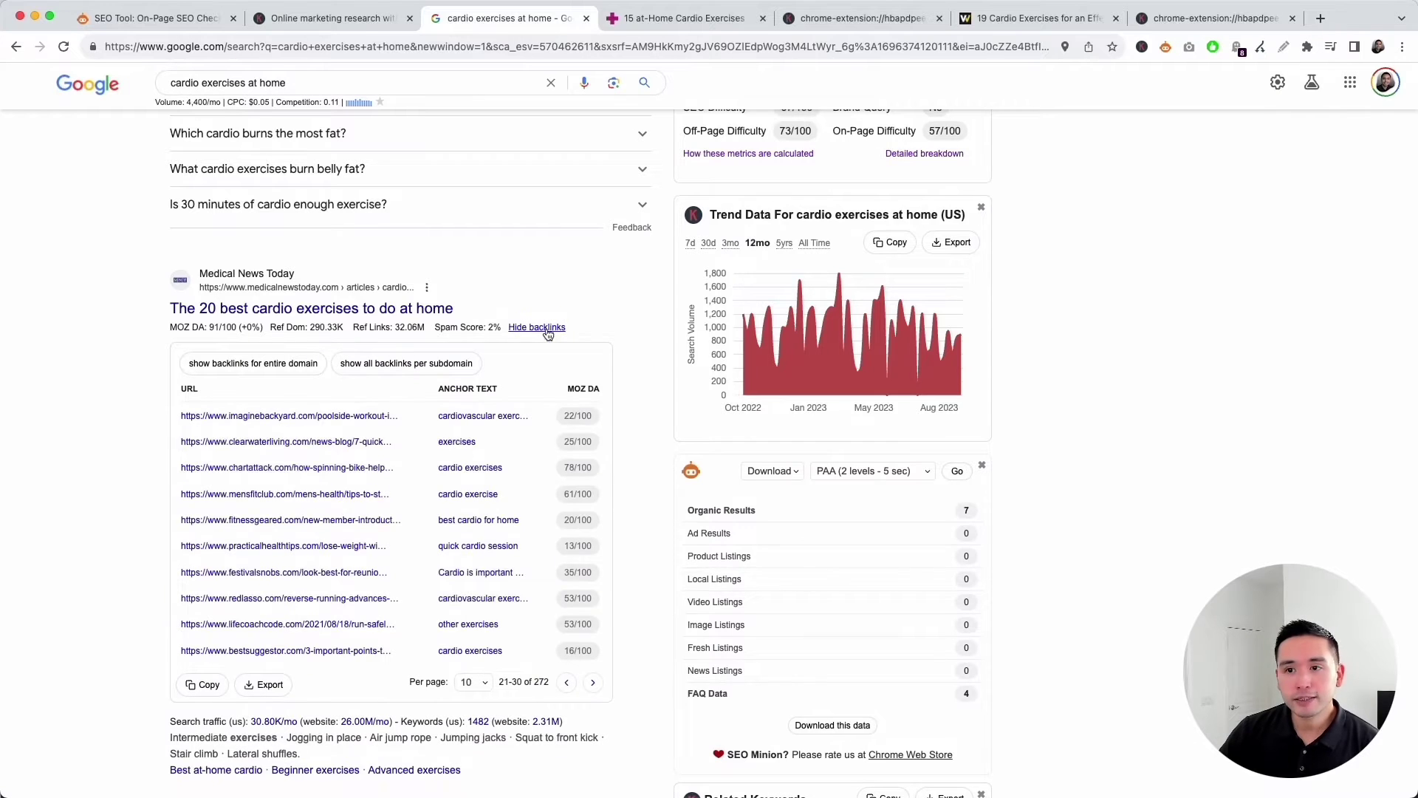
pyautogui.doubleClick(546, 681)
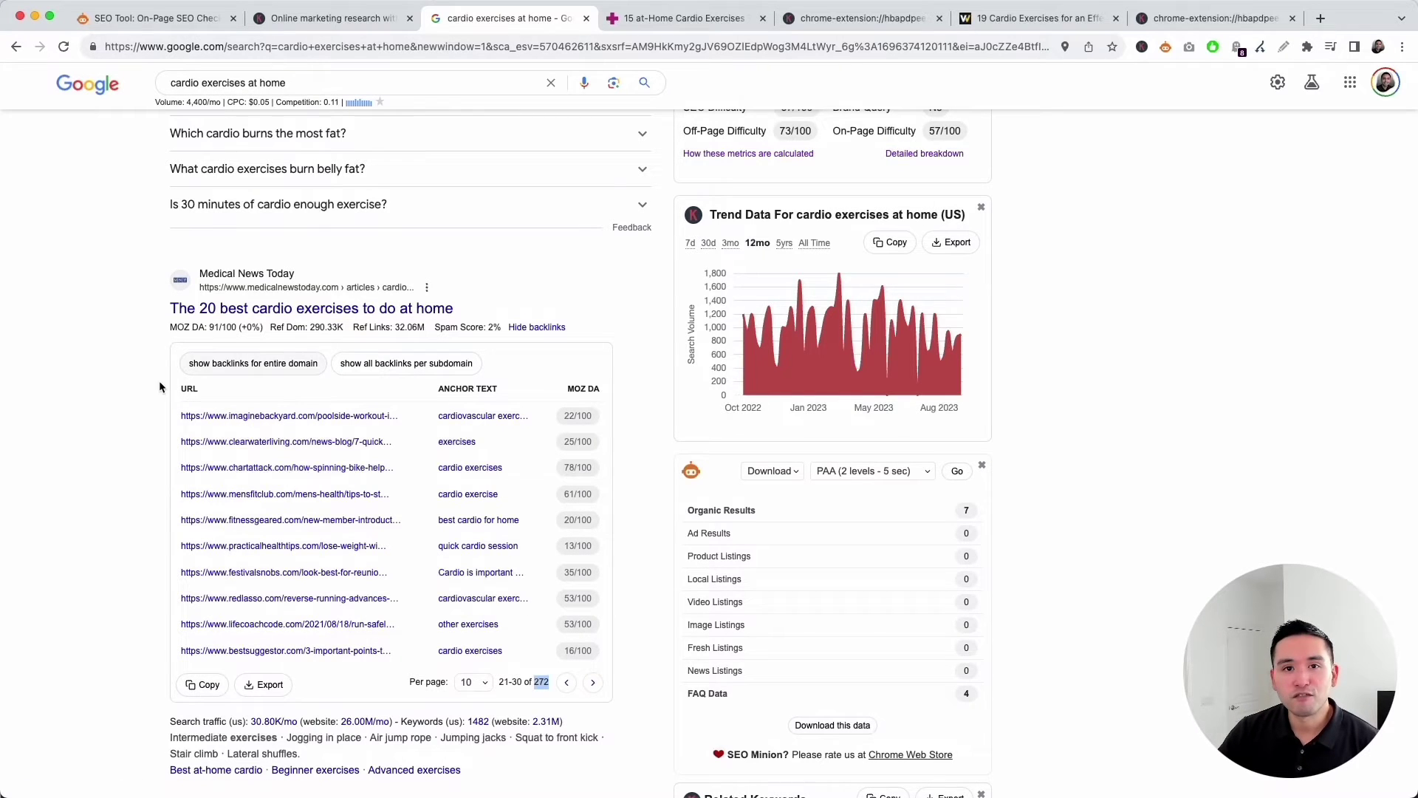
pyautogui.scroll(-20, 142, 396)
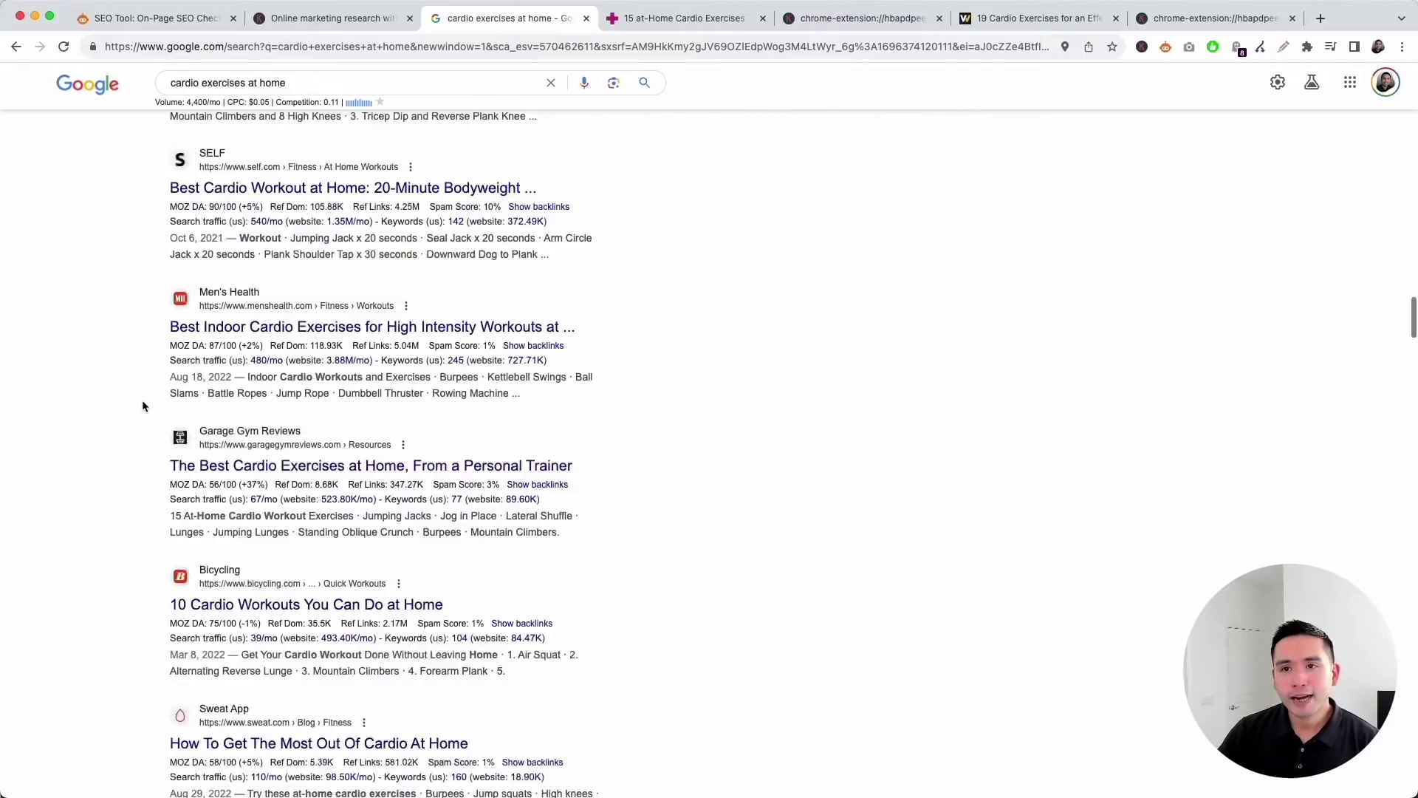
# - Read Well+Good's traffic card: 120/mo page, 1,102,100/mo site, 73 and 298.99K keywords
pyautogui.scroll(-20, 143, 401)
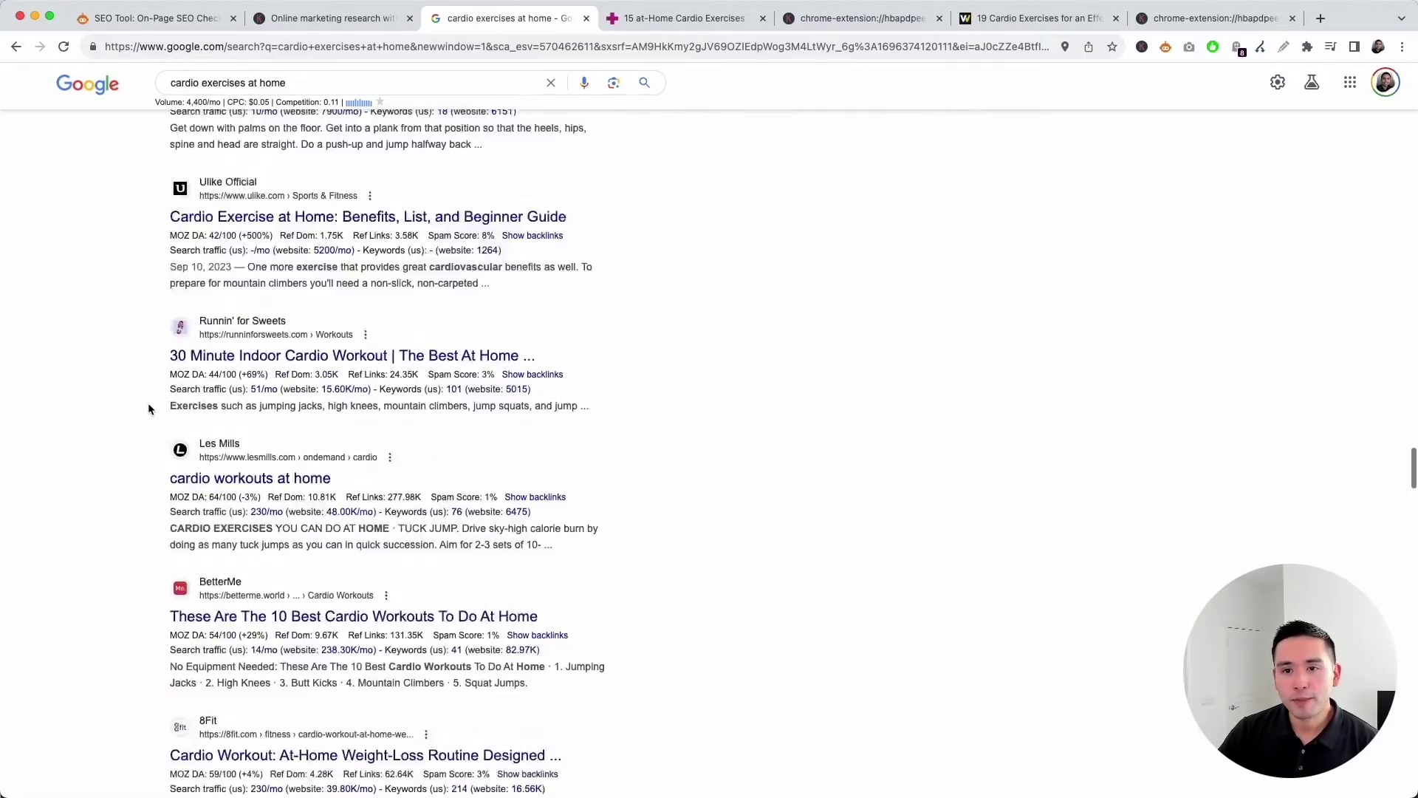
pyautogui.scroll(1, 540, 205)
pyautogui.moveTo(372, 233)
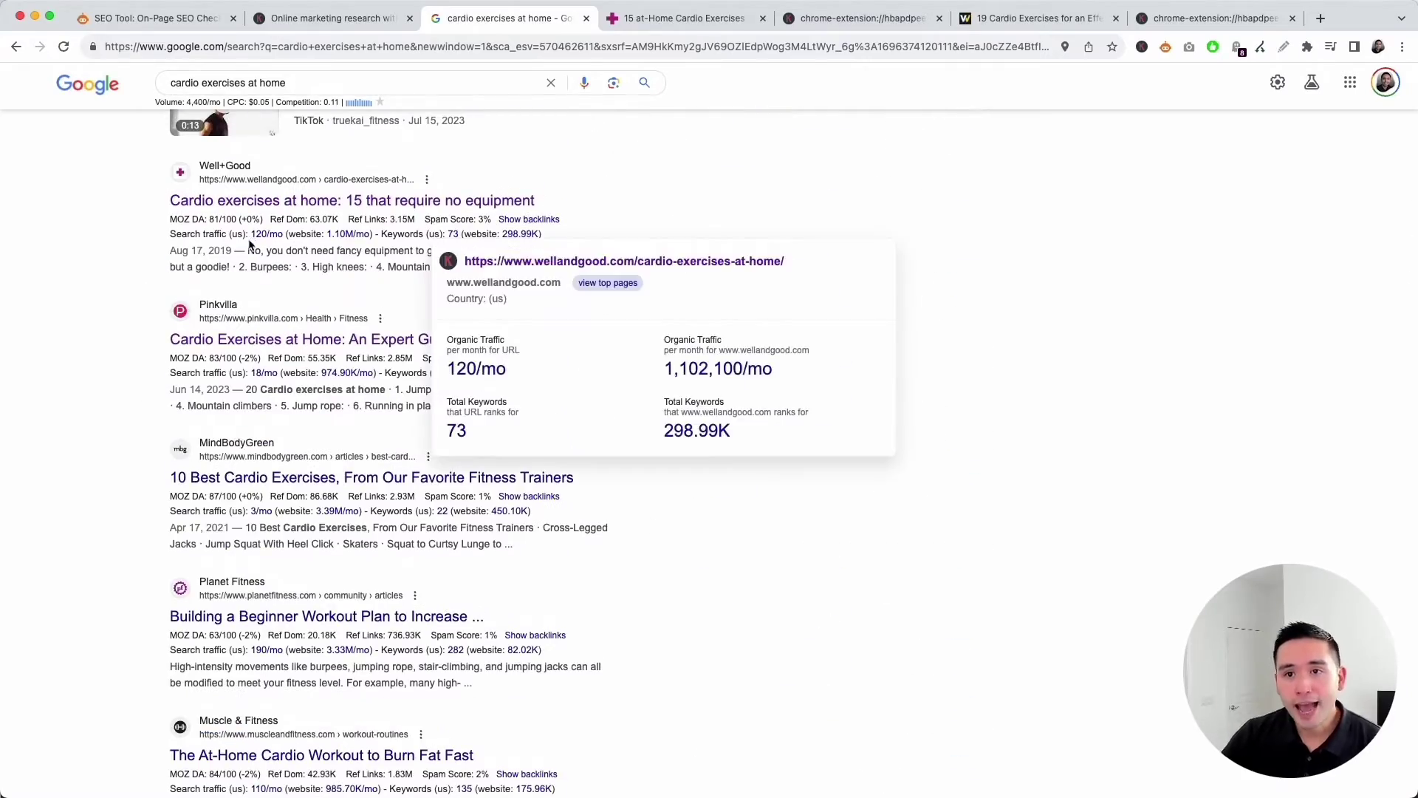
pyautogui.moveTo(273, 237)
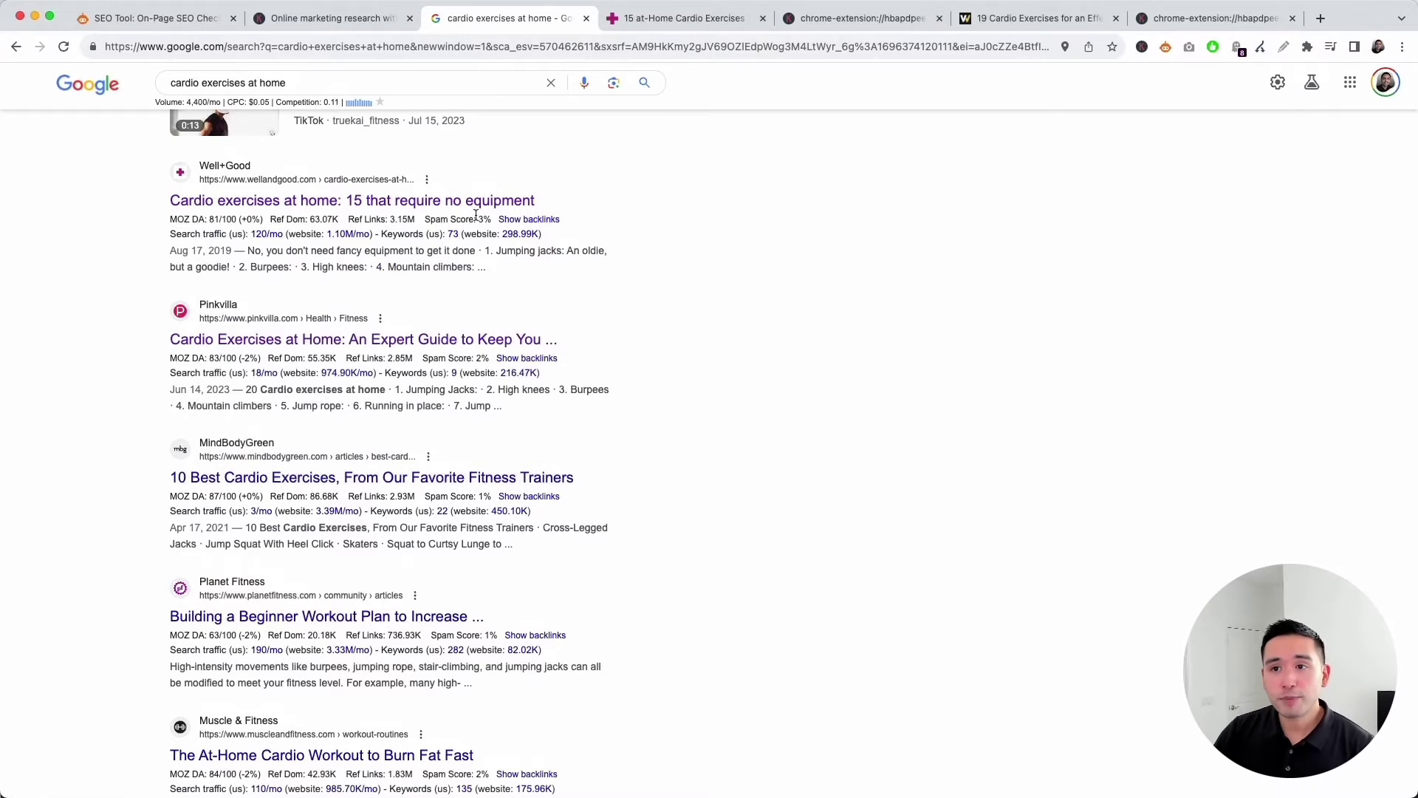
# - Switch to the Well+Good article and select its web address in the address bar
pyautogui.moveTo(392, 249)
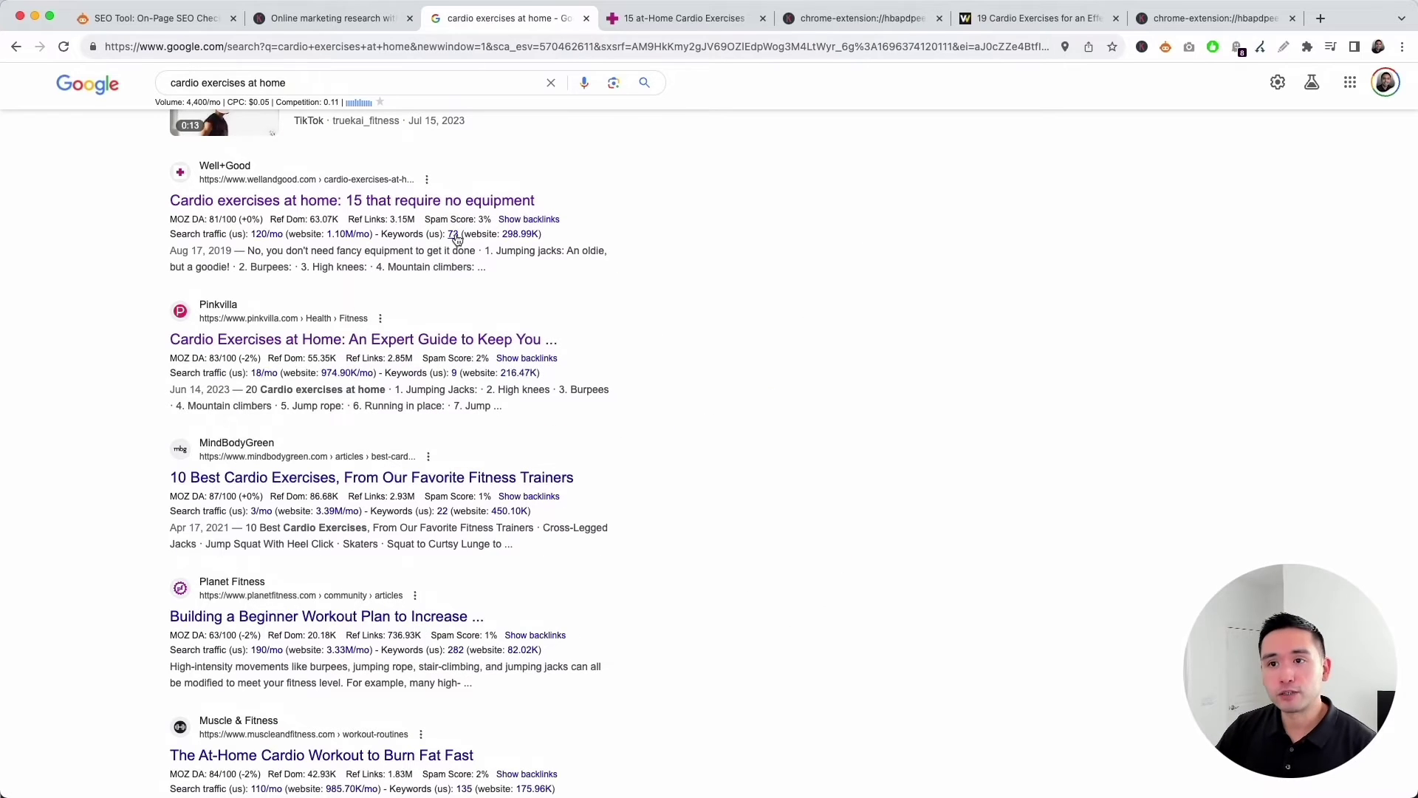
pyautogui.click(718, 25)
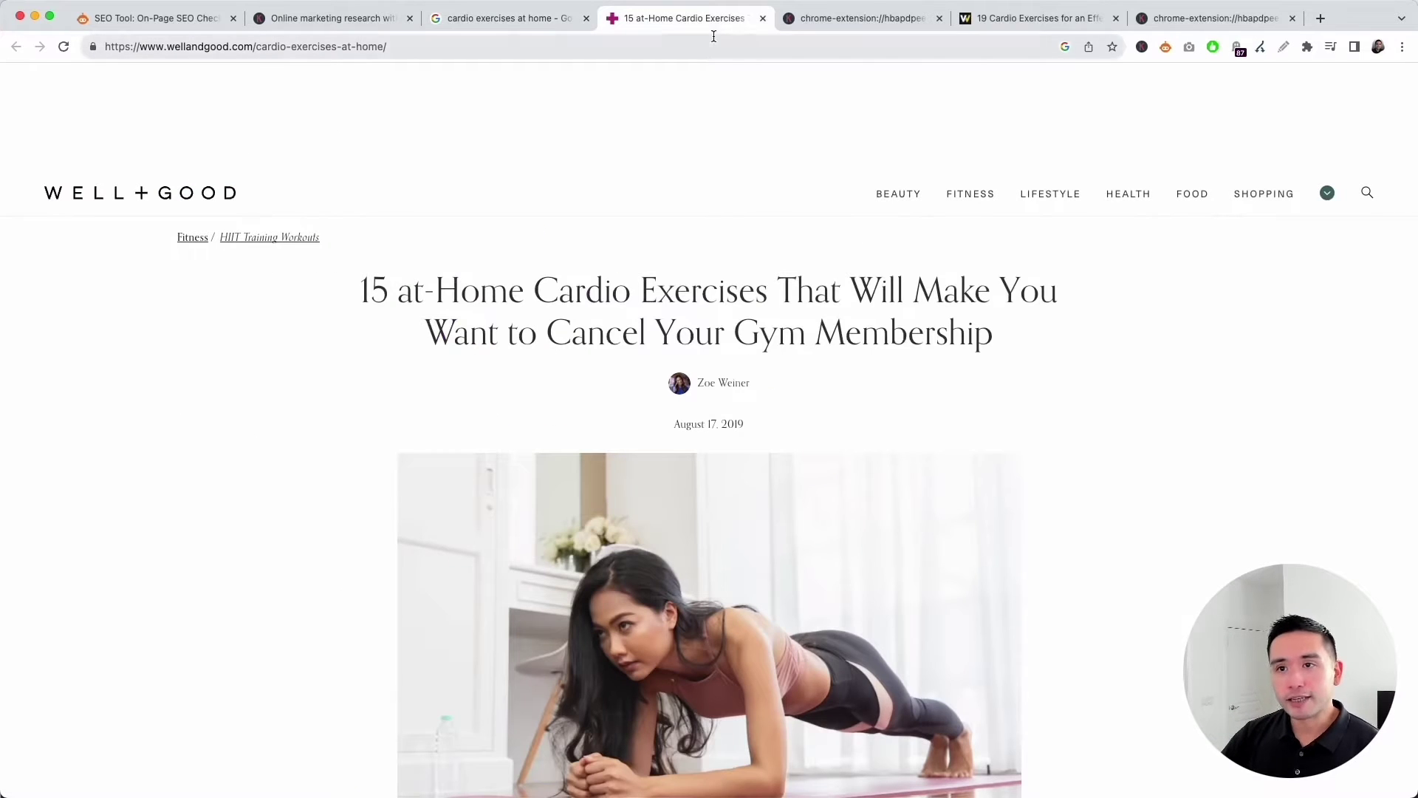
pyautogui.click(385, 48)
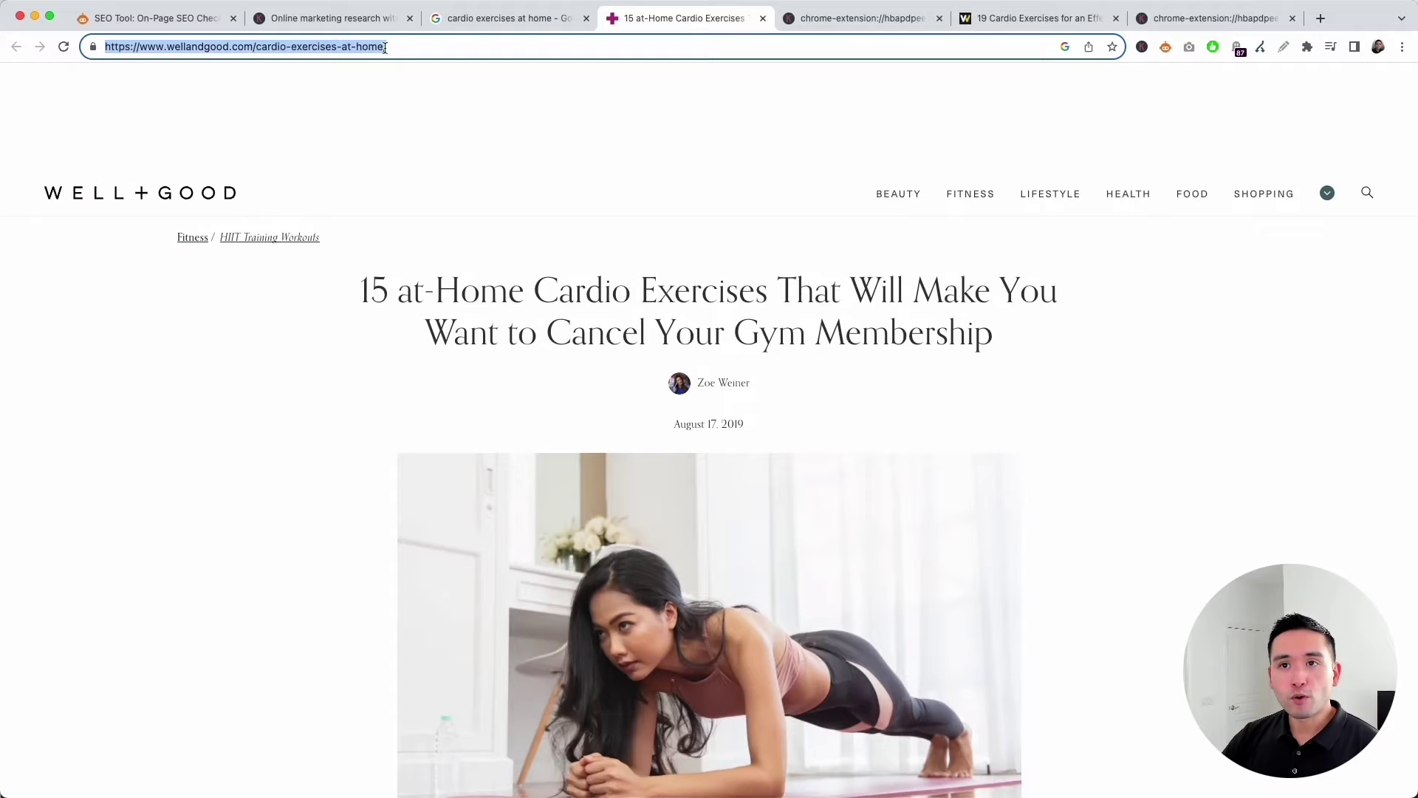
pyautogui.click(257, 47)
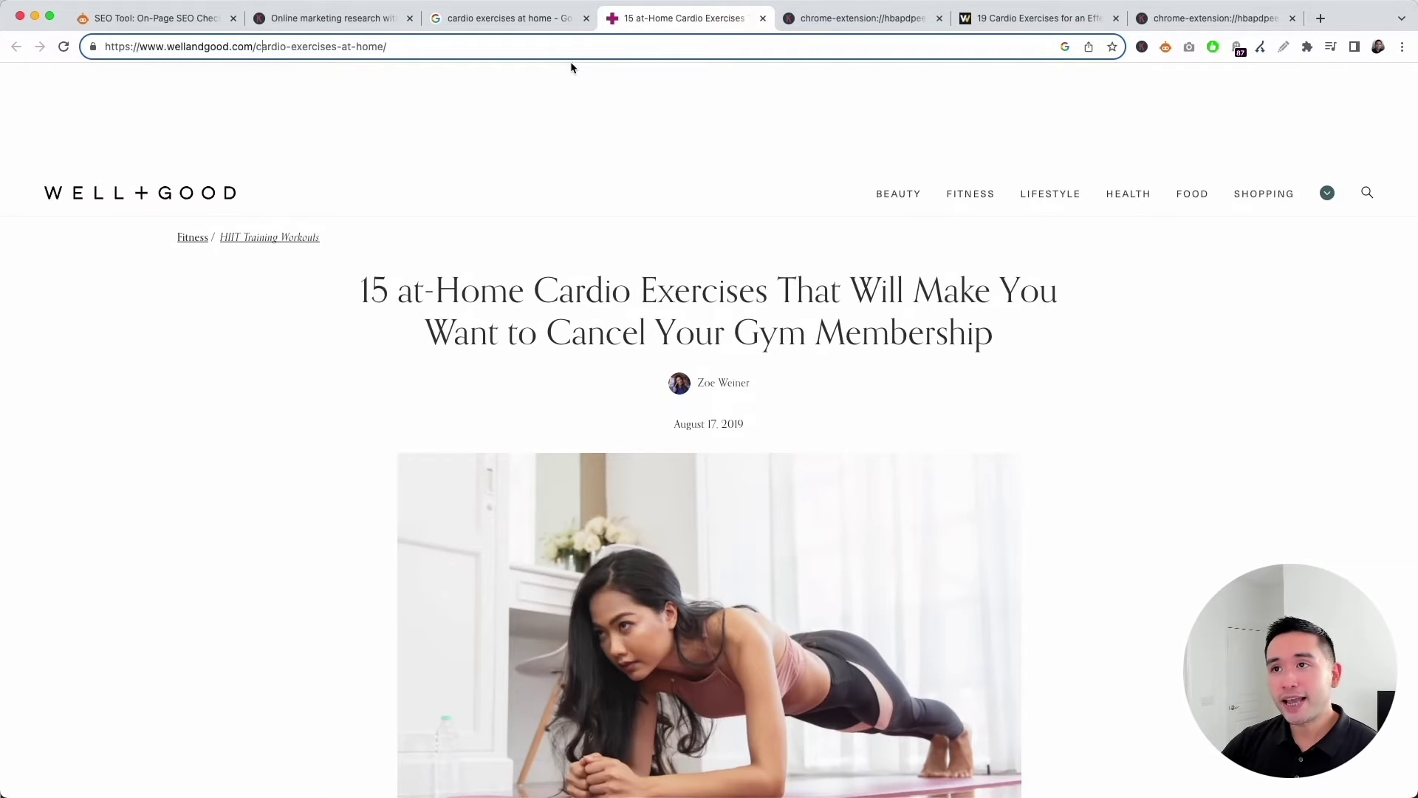
pyautogui.click(602, 71)
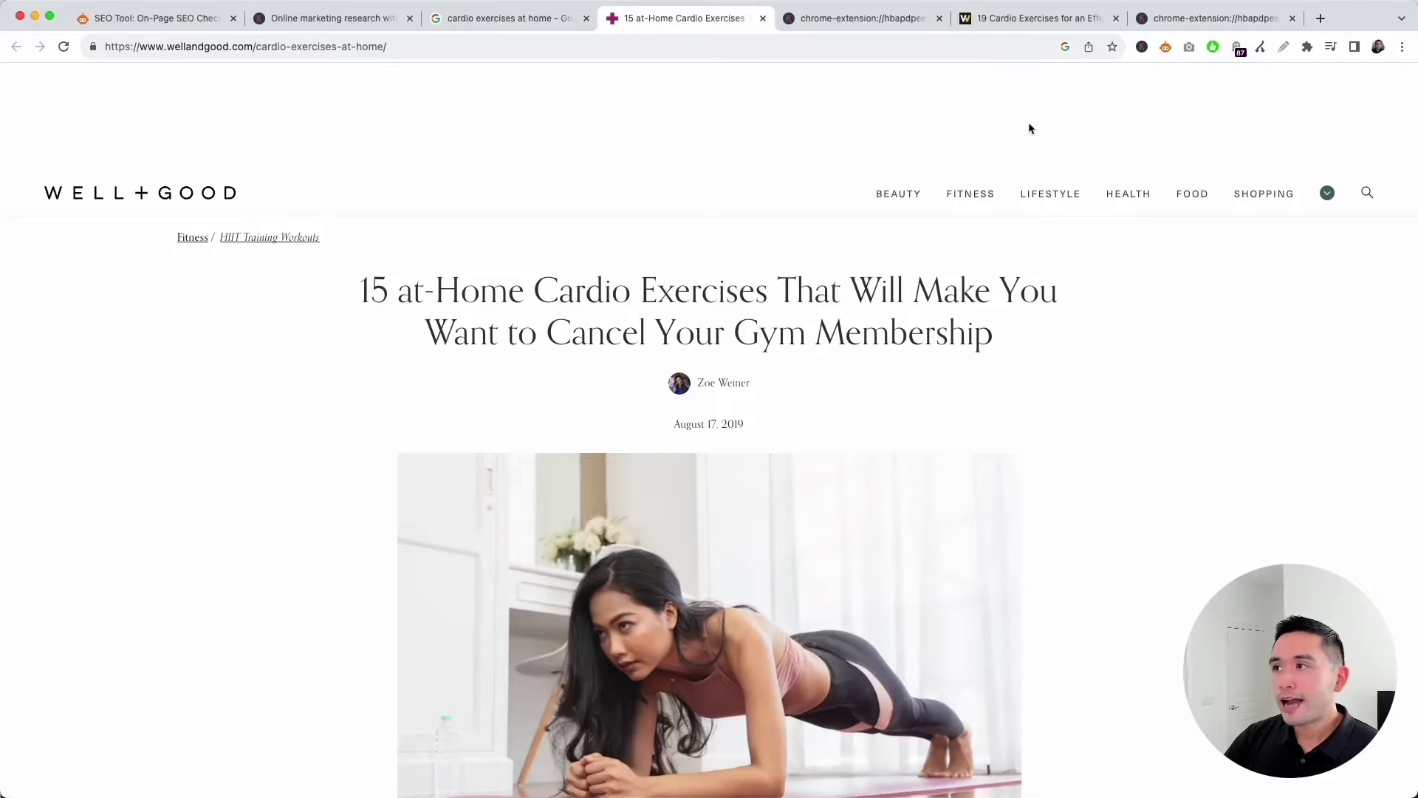
# - Run SEO Minion's Analyze On-Page SEO and highlight the 93-character page title
pyautogui.click(1165, 48)
pyautogui.moveTo(1331, 715); pyautogui.dragTo(164, 714)
pyautogui.click(1226, 195)
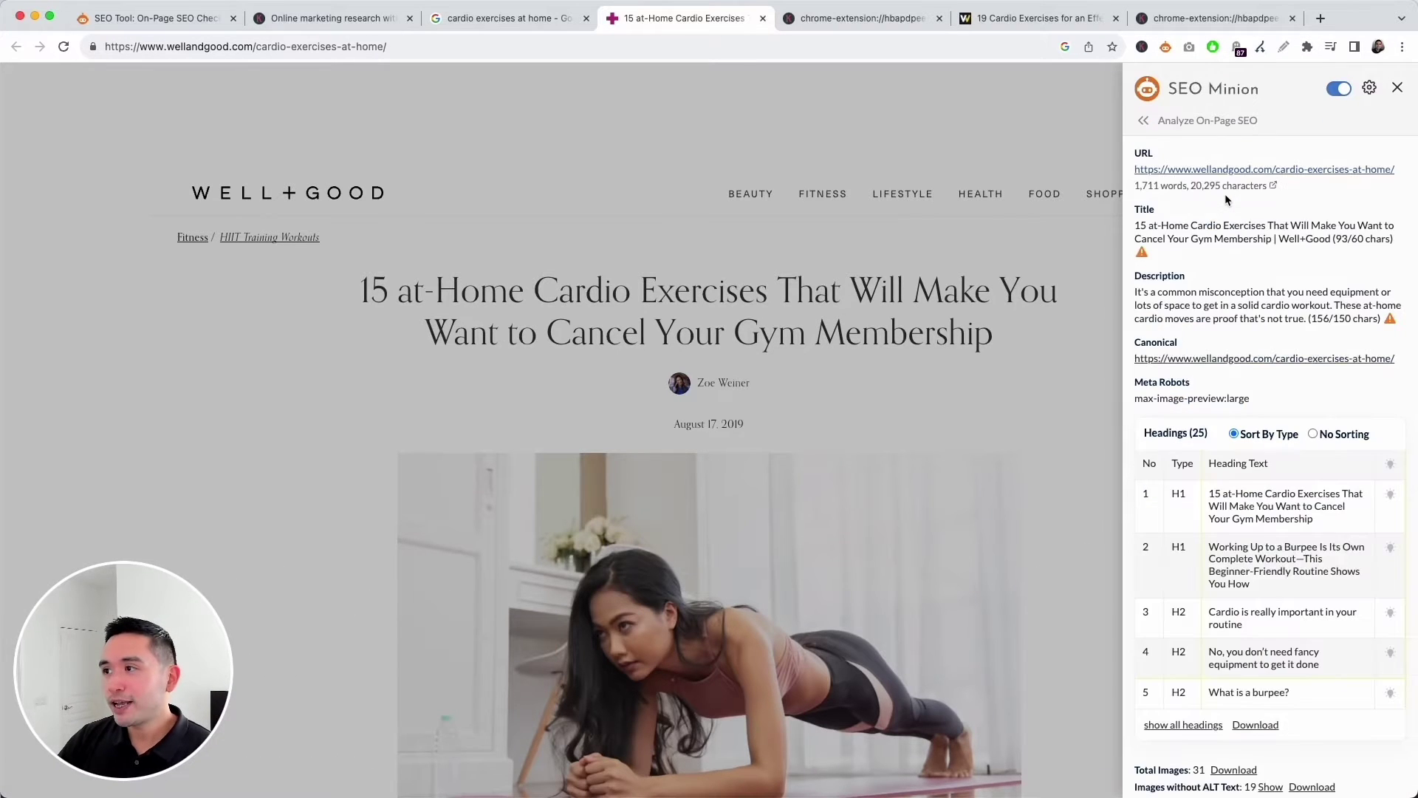
pyautogui.moveTo(1136, 226); pyautogui.dragTo(1345, 237)
pyautogui.click(1345, 238)
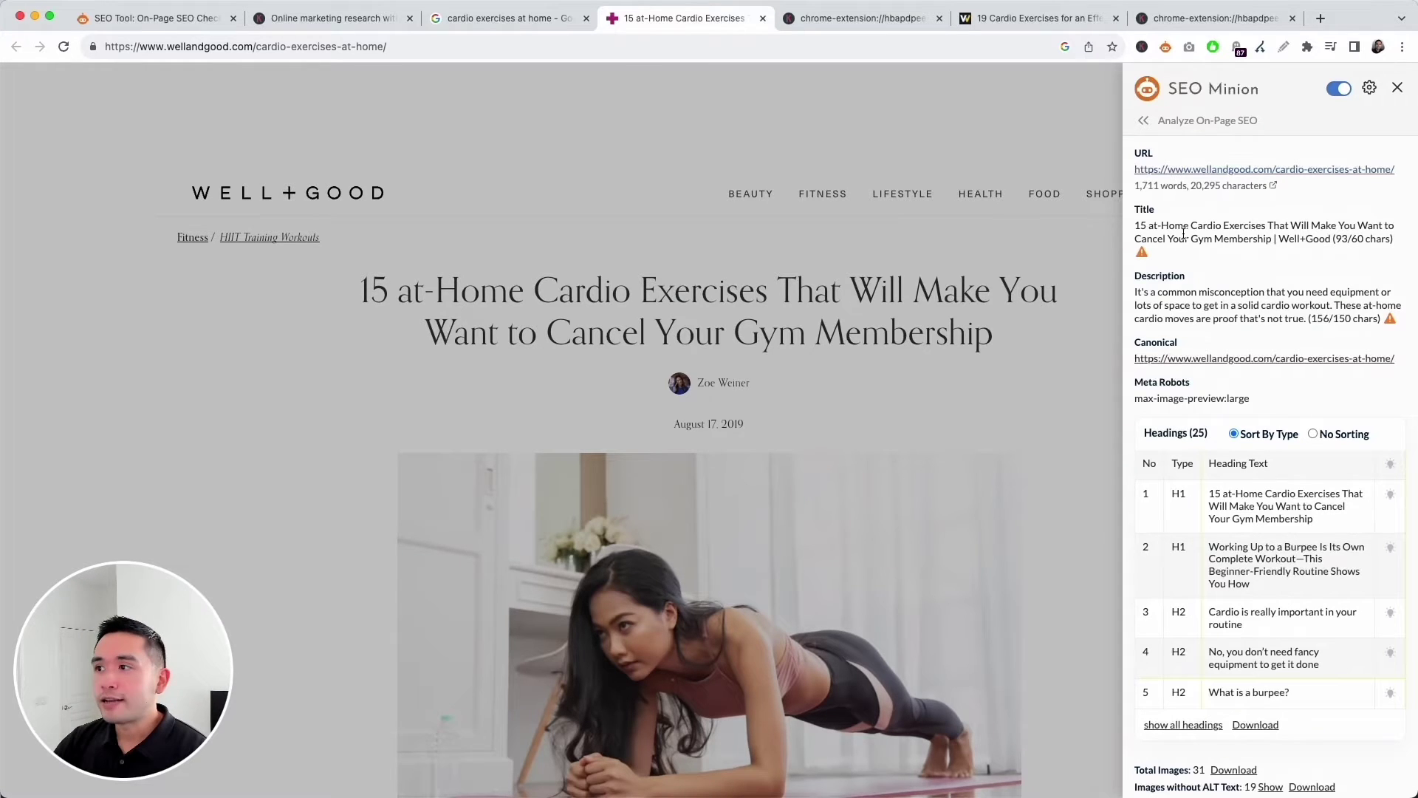
pyautogui.moveTo(1140, 227); pyautogui.dragTo(1137, 229)
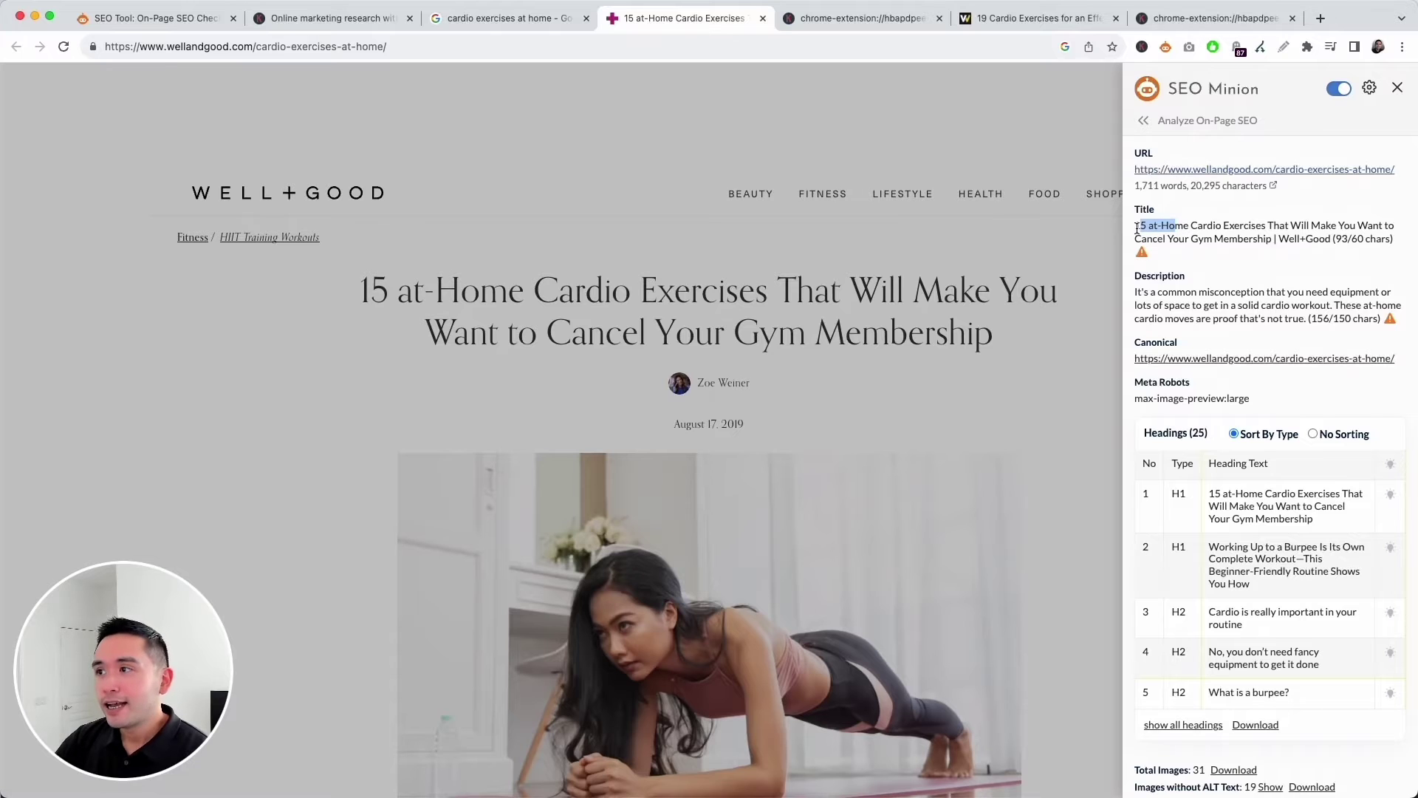
pyautogui.click(538, 21)
# - Return to the Well+Good article and go back to SEO Minion's tool list
pyautogui.scroll(2, 473, 170)
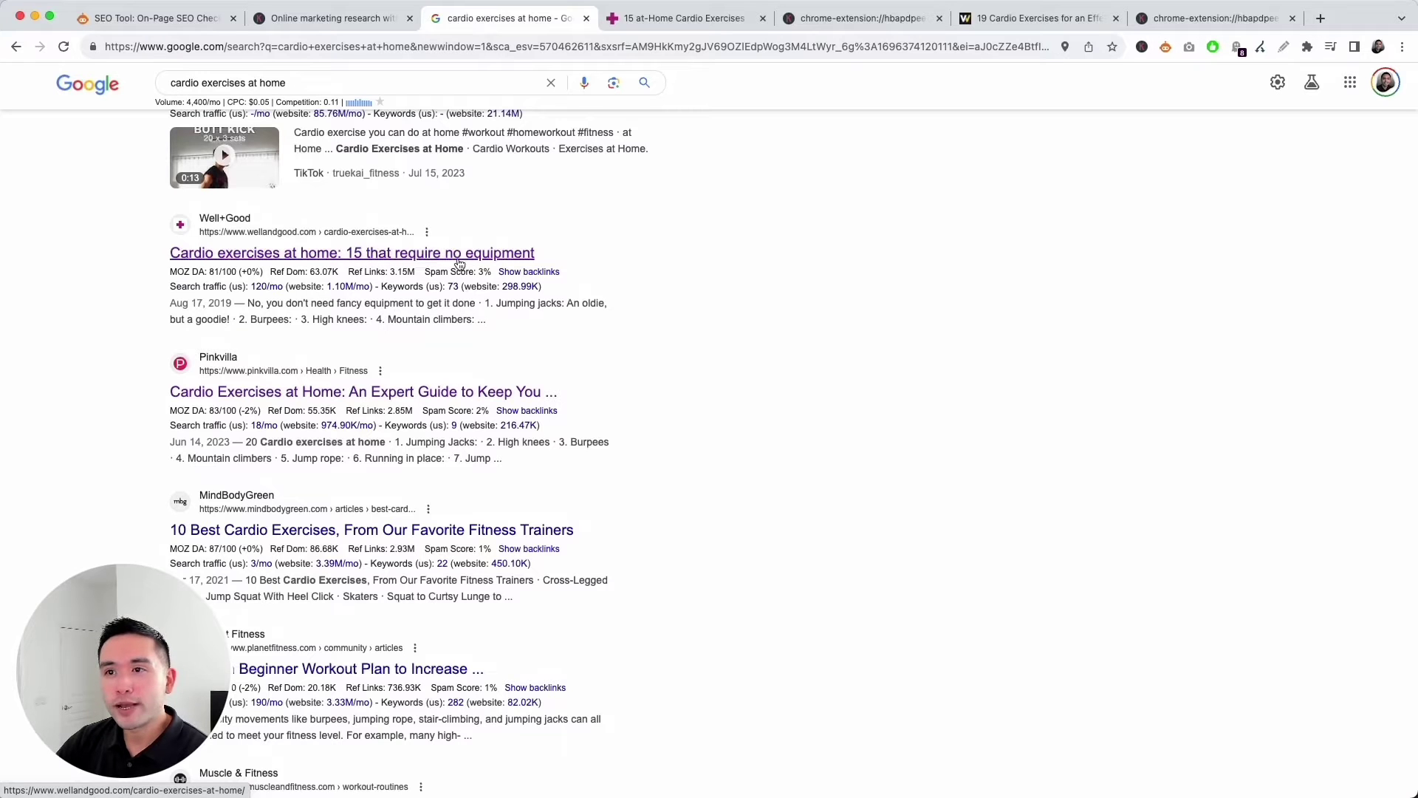
pyautogui.click(670, 20)
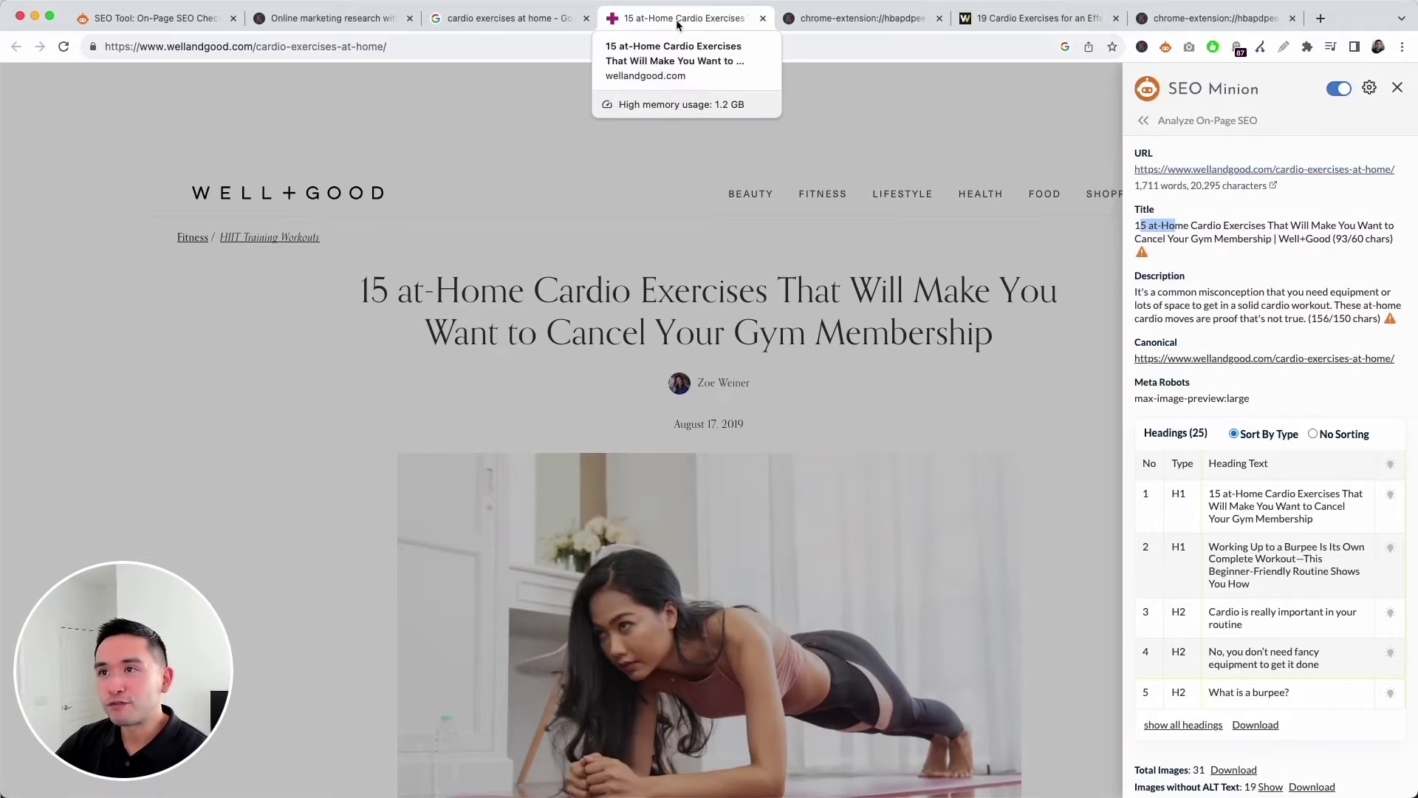
pyautogui.click(1145, 122)
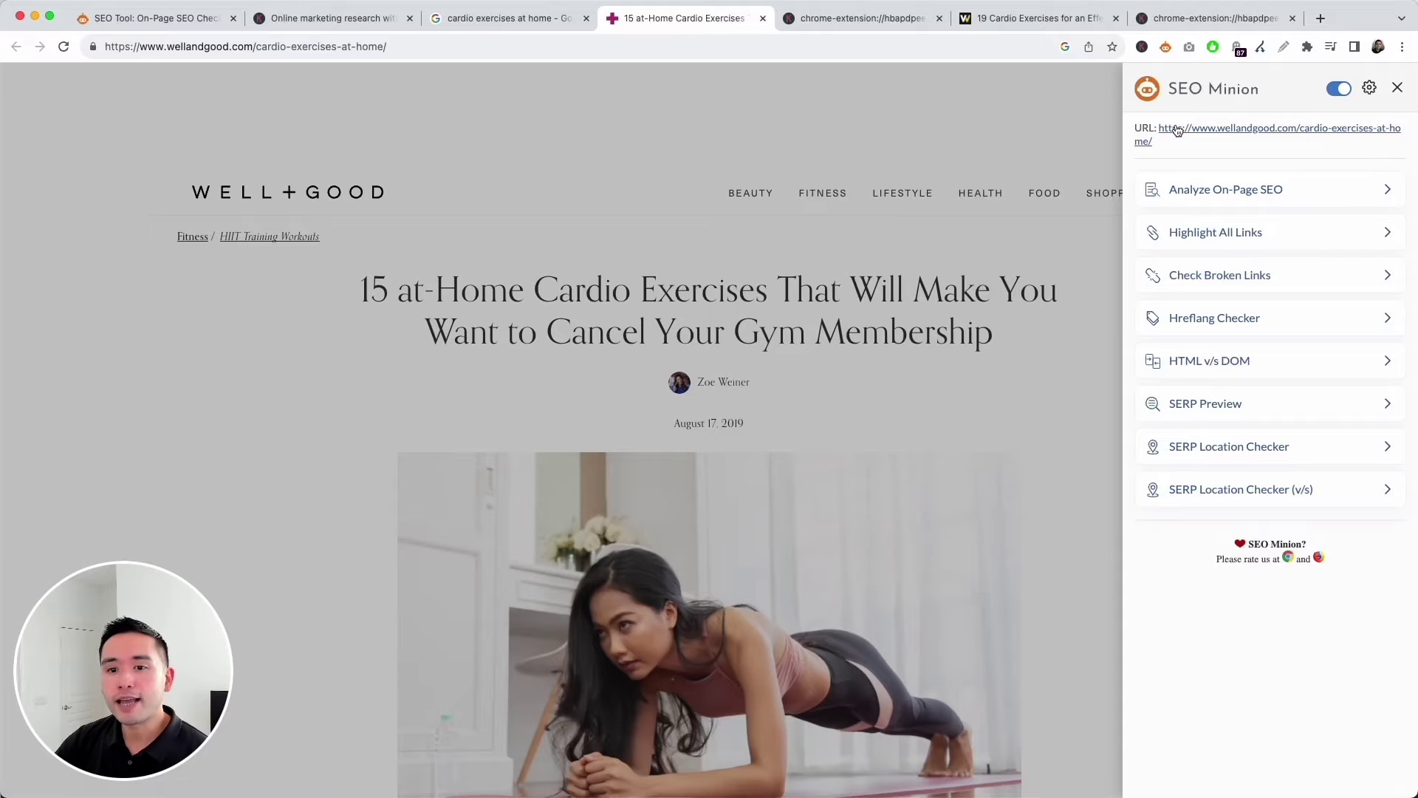
# - Open HTML v/s DOM and compare the source HTML title with the rendered DOM title
pyautogui.click(1218, 367)
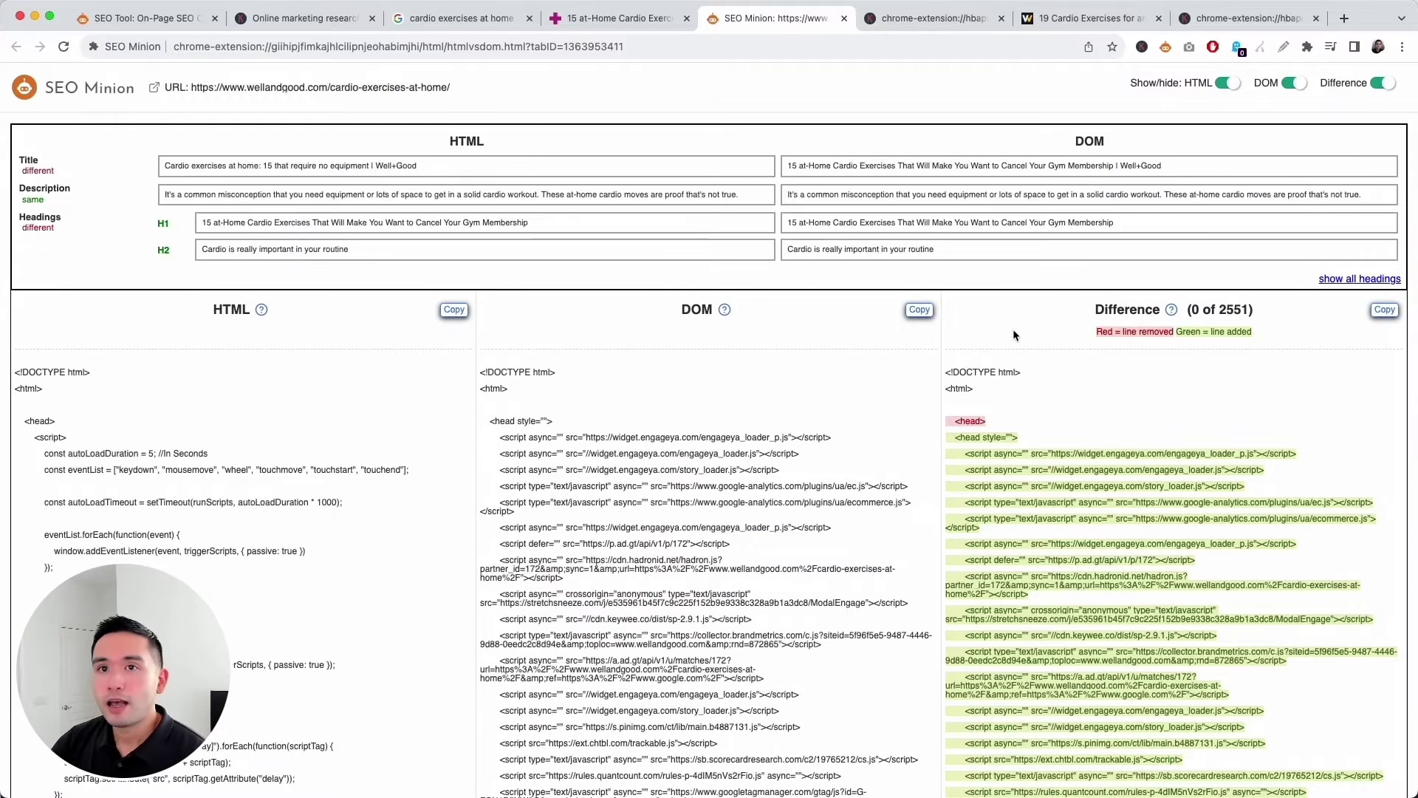
pyautogui.scroll(-2, 412, 344)
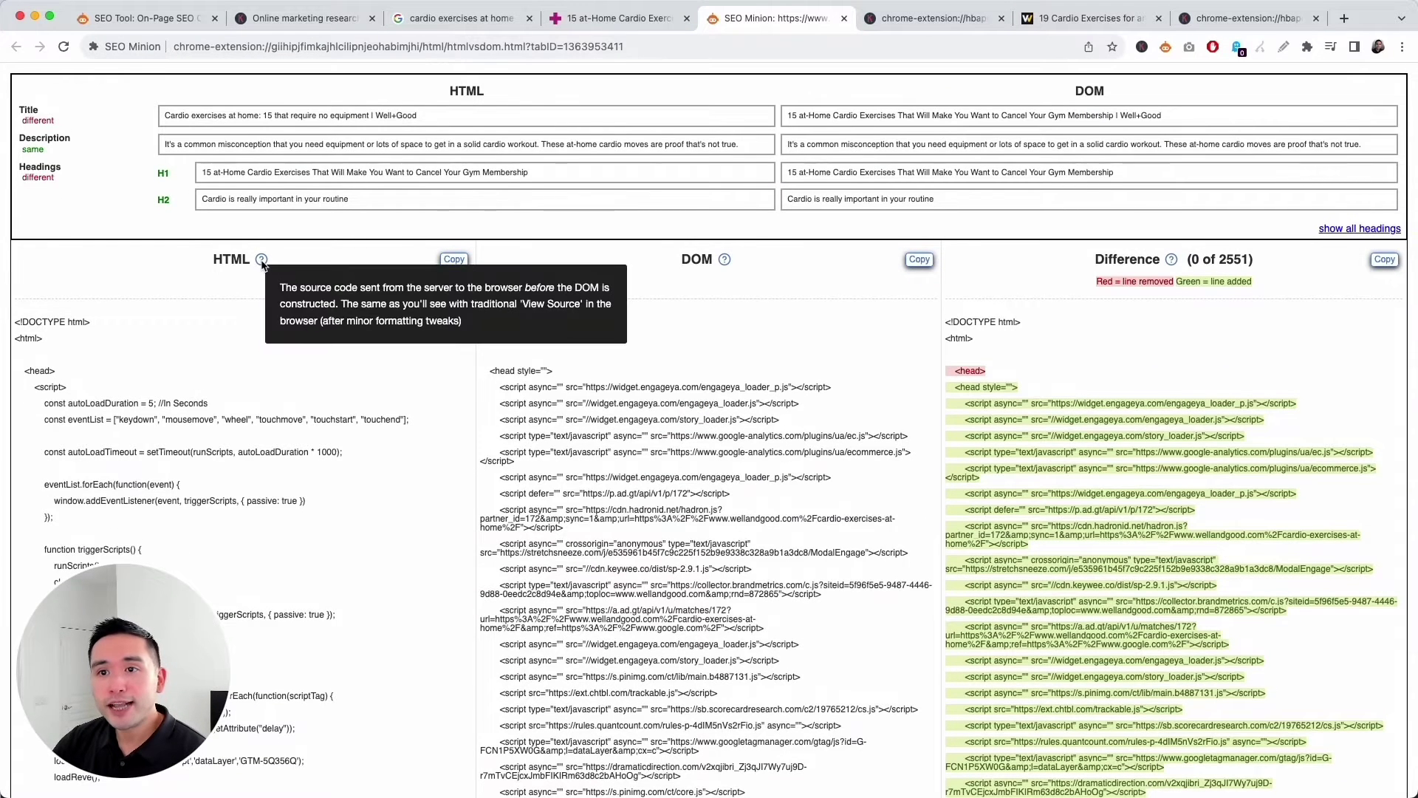
pyautogui.scroll(-3, 255, 305)
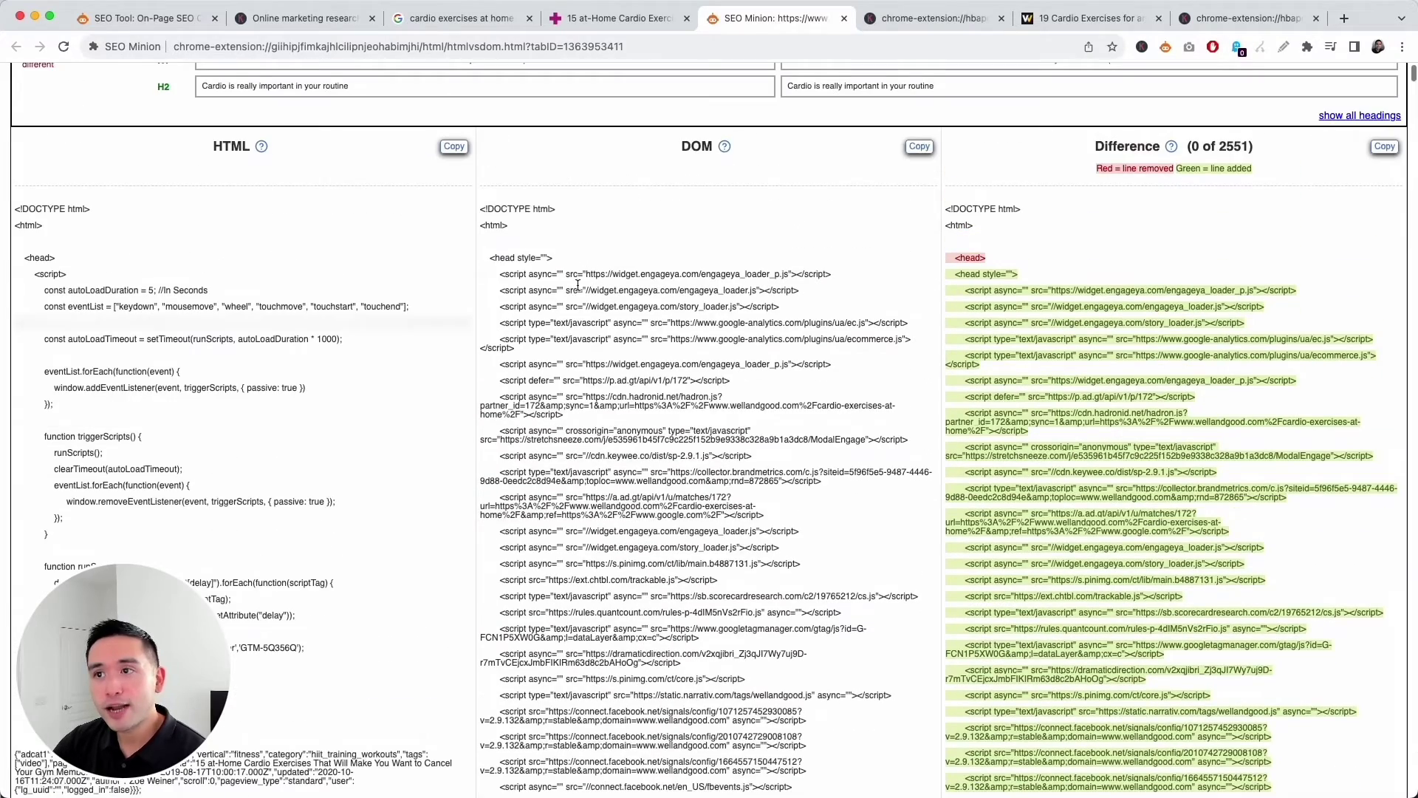
pyautogui.moveTo(723, 146)
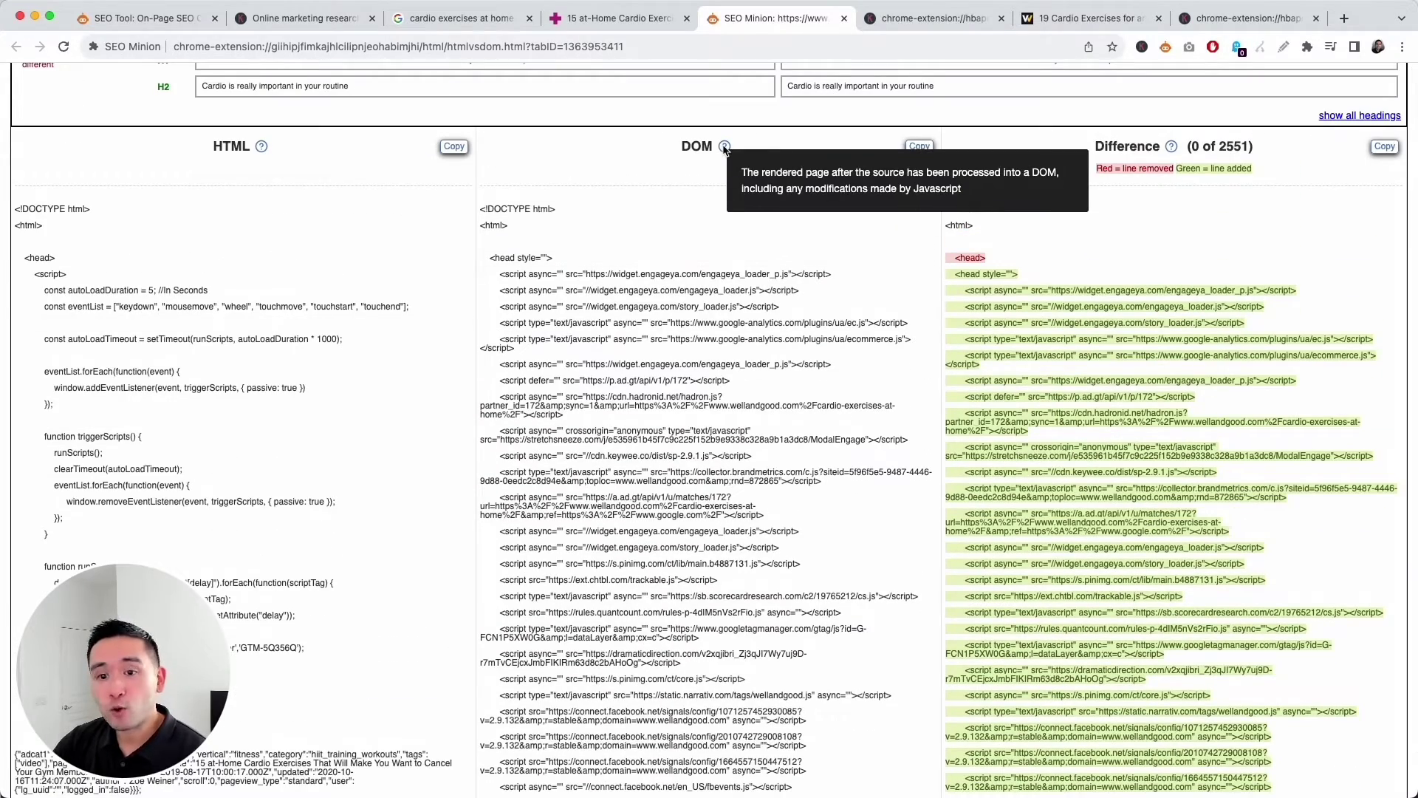
pyautogui.scroll(1, 735, 410)
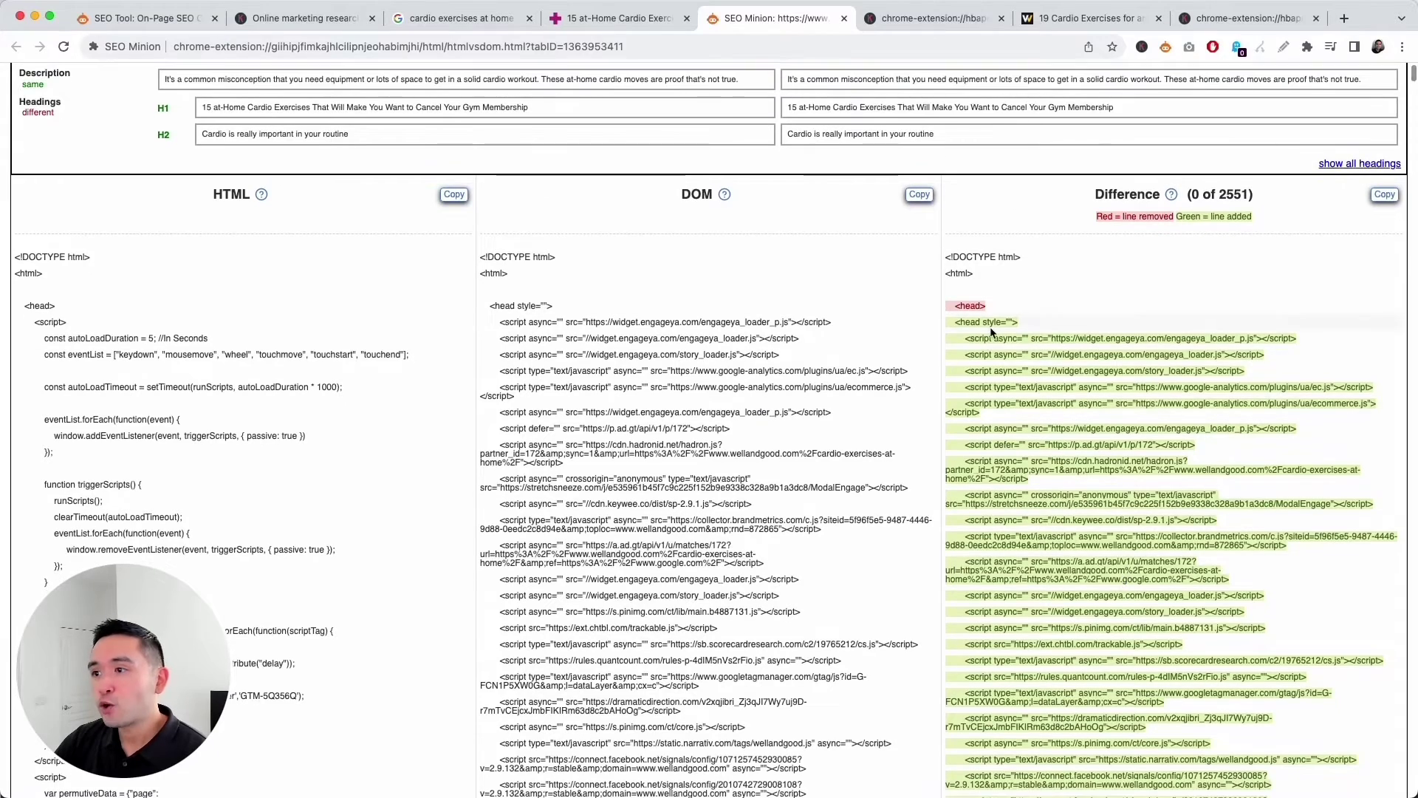
pyautogui.scroll(-2, 1033, 479)
pyautogui.scroll(3, 600, 227)
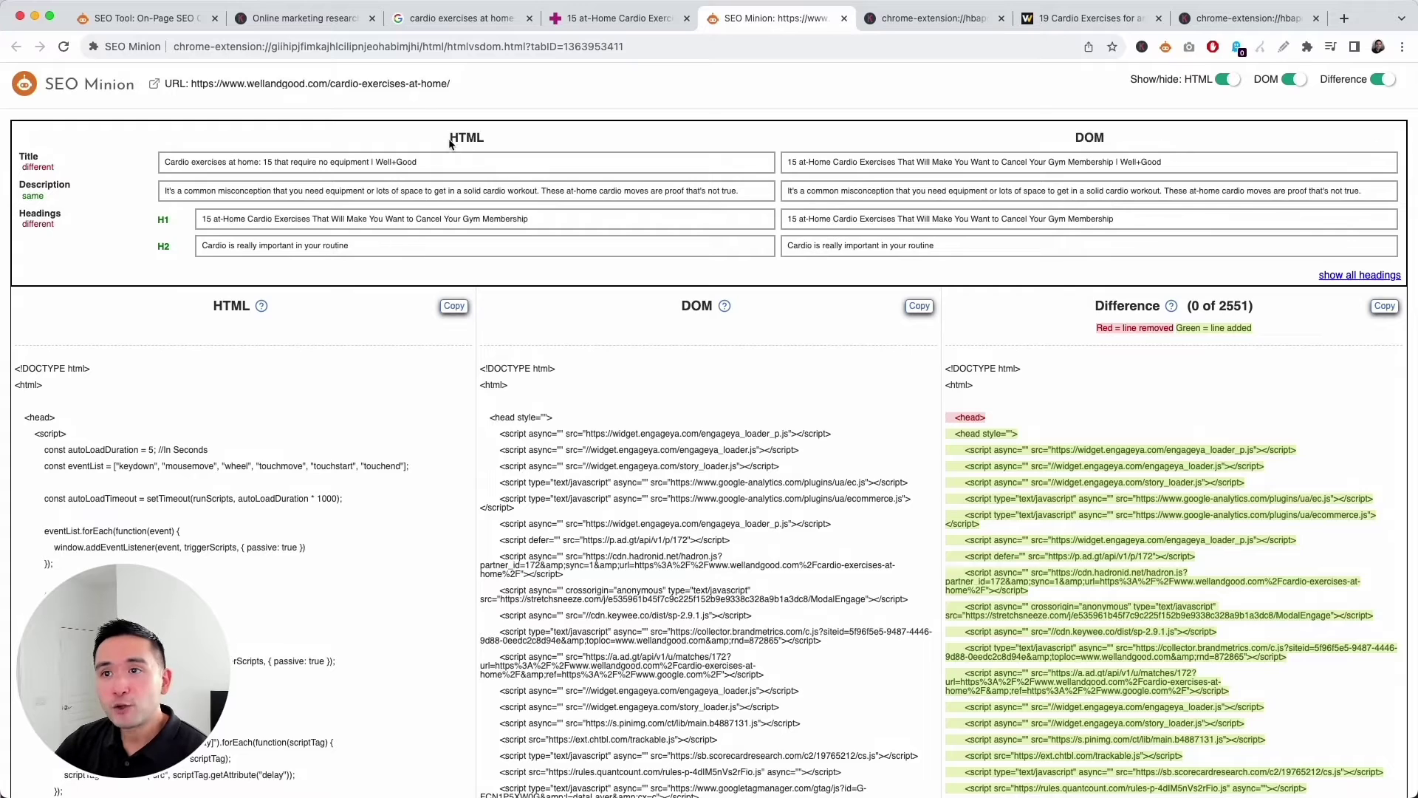
pyautogui.moveTo(441, 164); pyautogui.dragTo(186, 162)
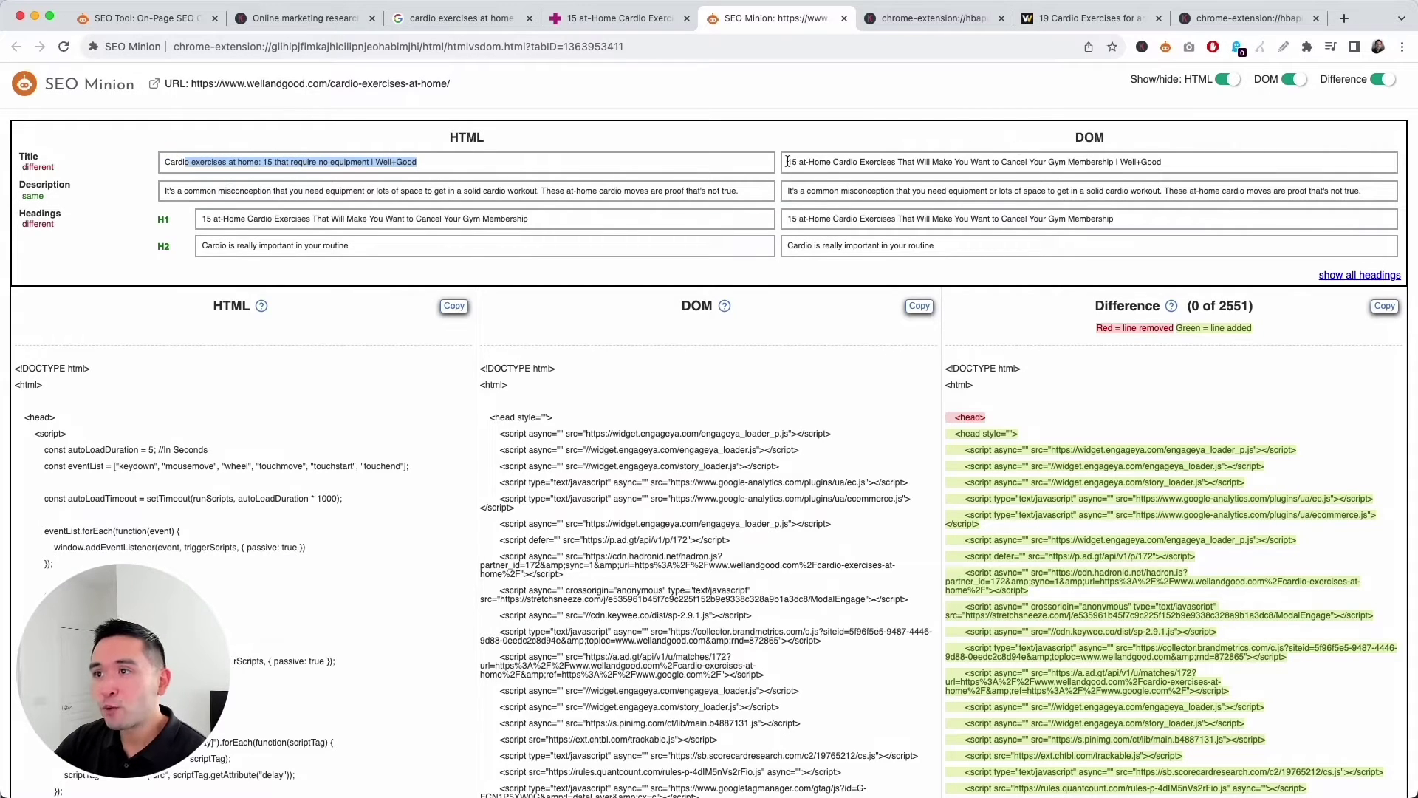
pyautogui.moveTo(789, 161); pyautogui.dragTo(1109, 164)
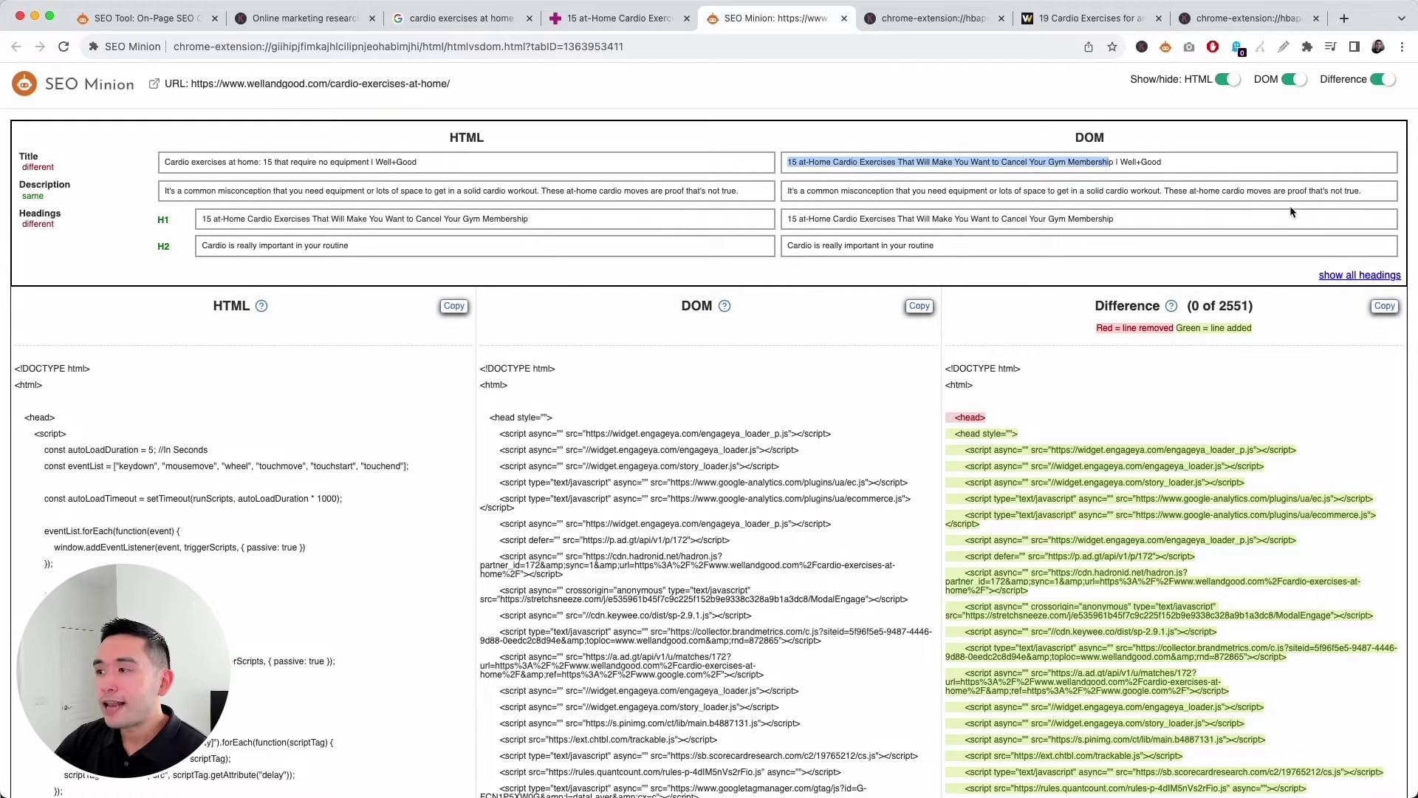
# - Show all headings and compare the HTML and DOM heading columns
pyautogui.click(1354, 276)
pyautogui.scroll(-5, 555, 214)
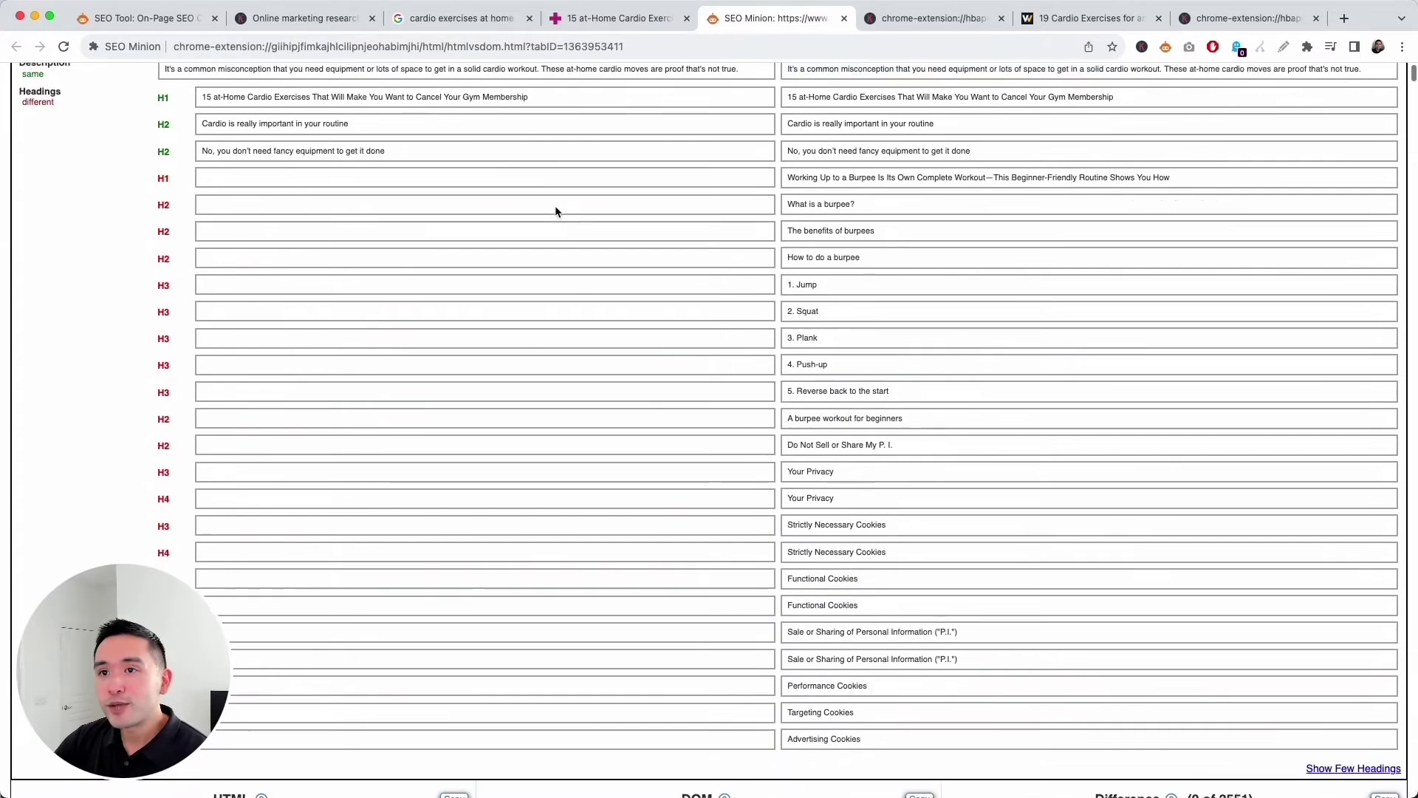
pyautogui.scroll(2, 539, 270)
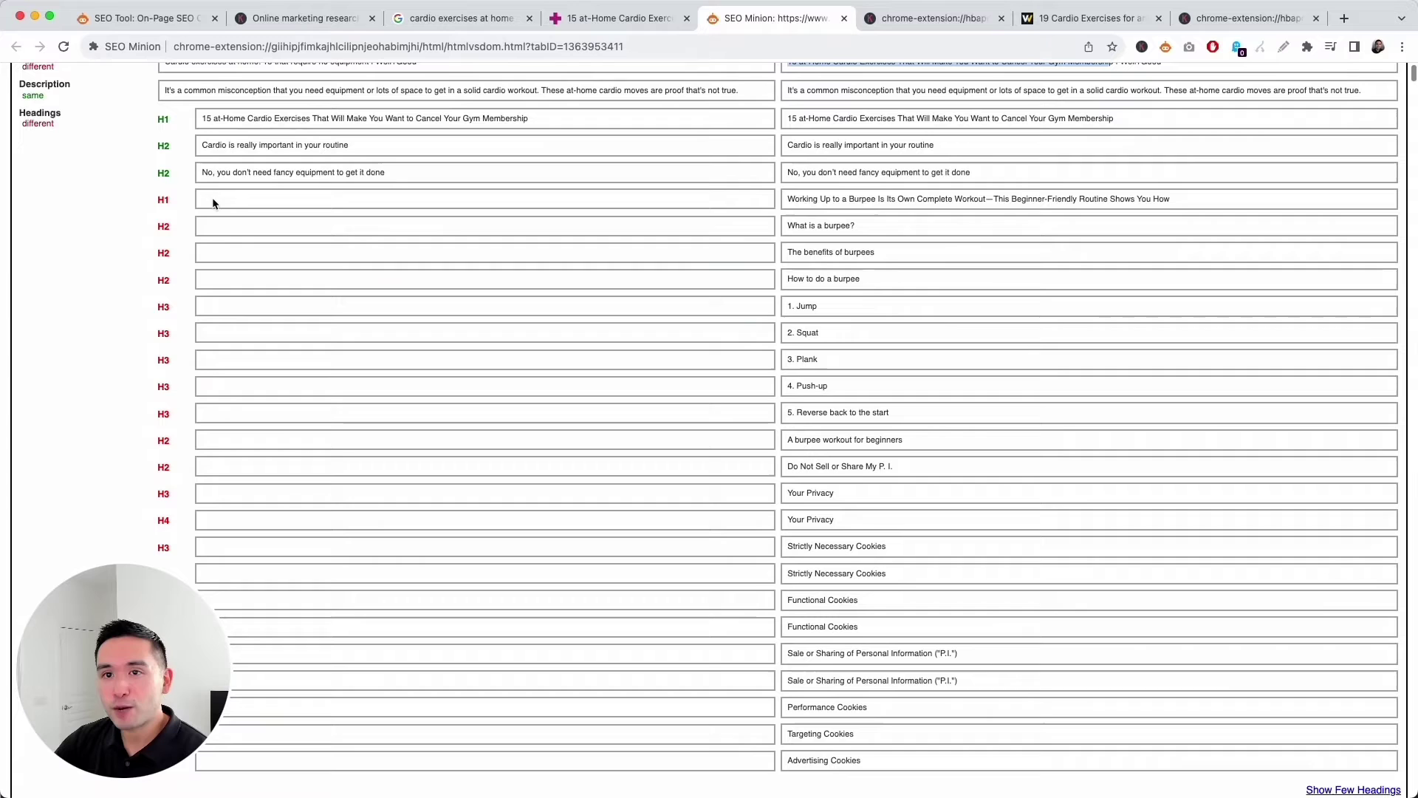
pyautogui.scroll(2, 288, 204)
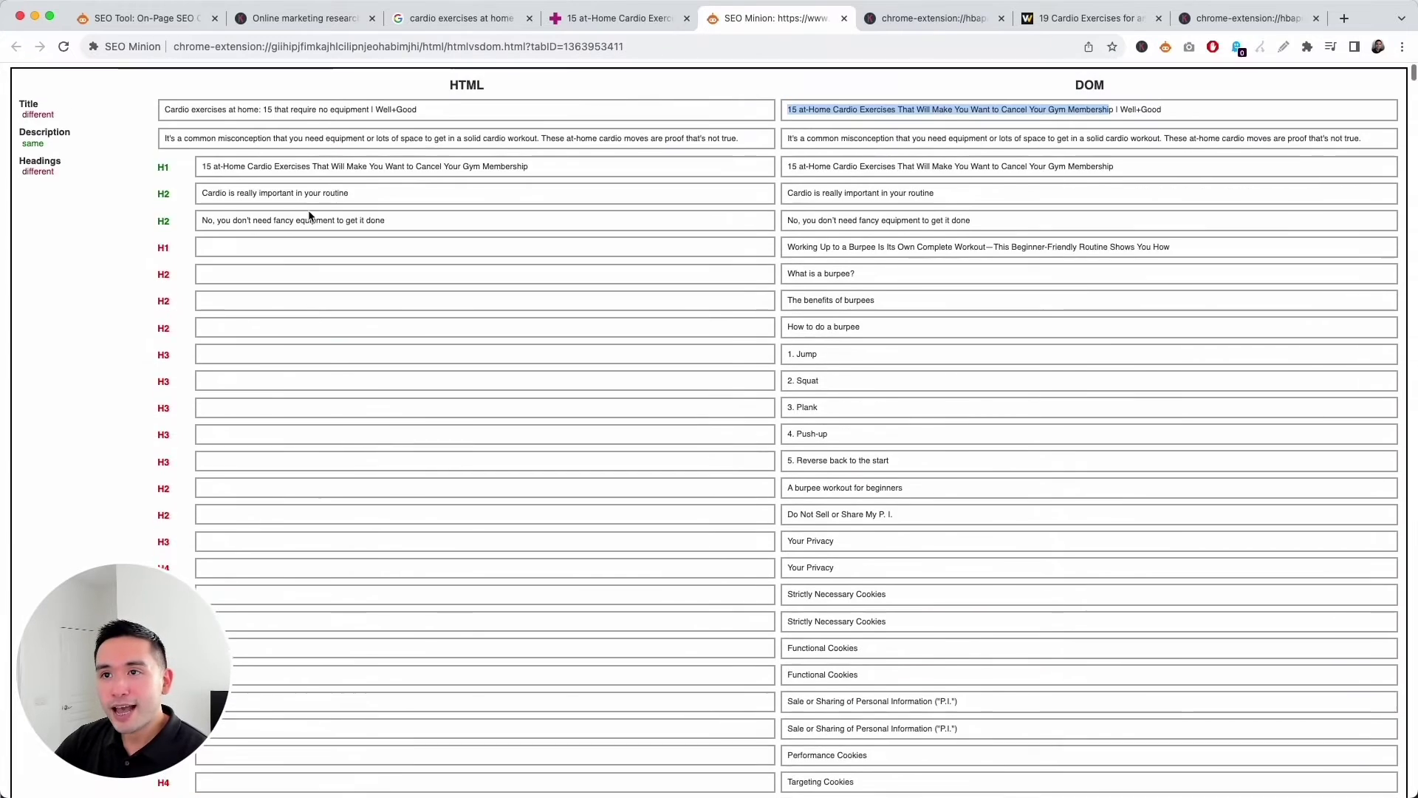
pyautogui.scroll(1, 309, 215)
pyautogui.moveTo(446, 125); pyautogui.dragTo(494, 122)
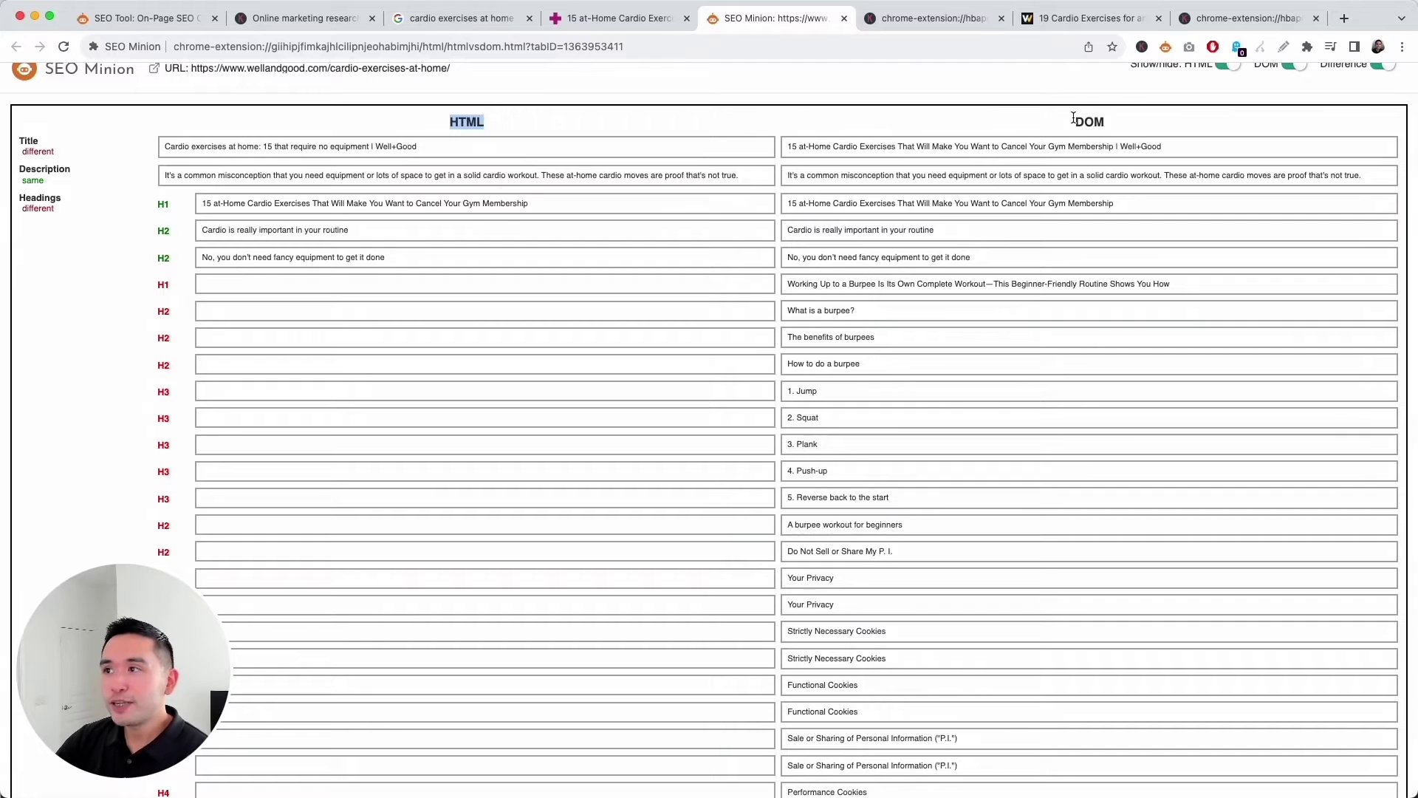
pyautogui.moveTo(1073, 118); pyautogui.dragTo(1130, 126)
pyautogui.scroll(-2, 1023, 204)
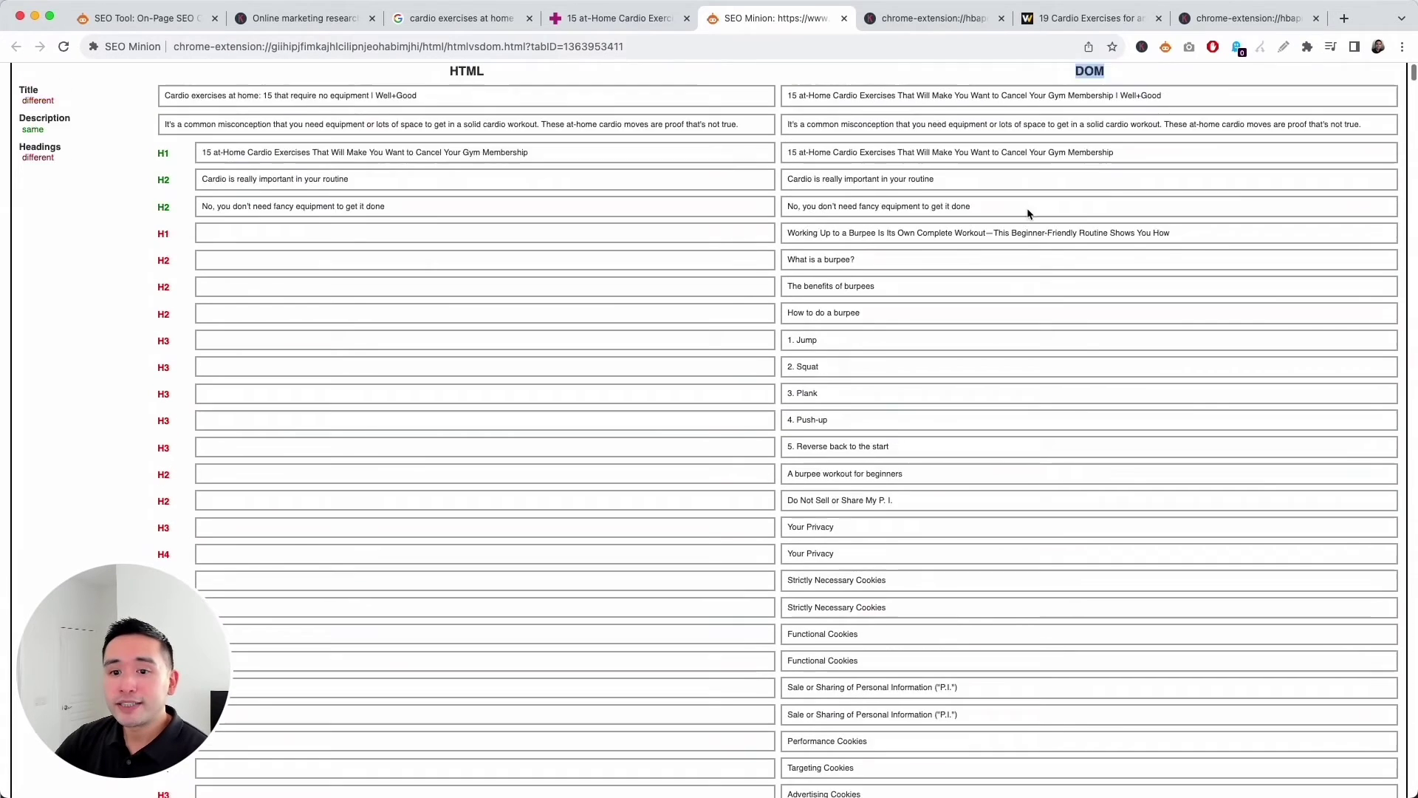
pyautogui.scroll(2, 1028, 215)
pyautogui.click(1083, 135)
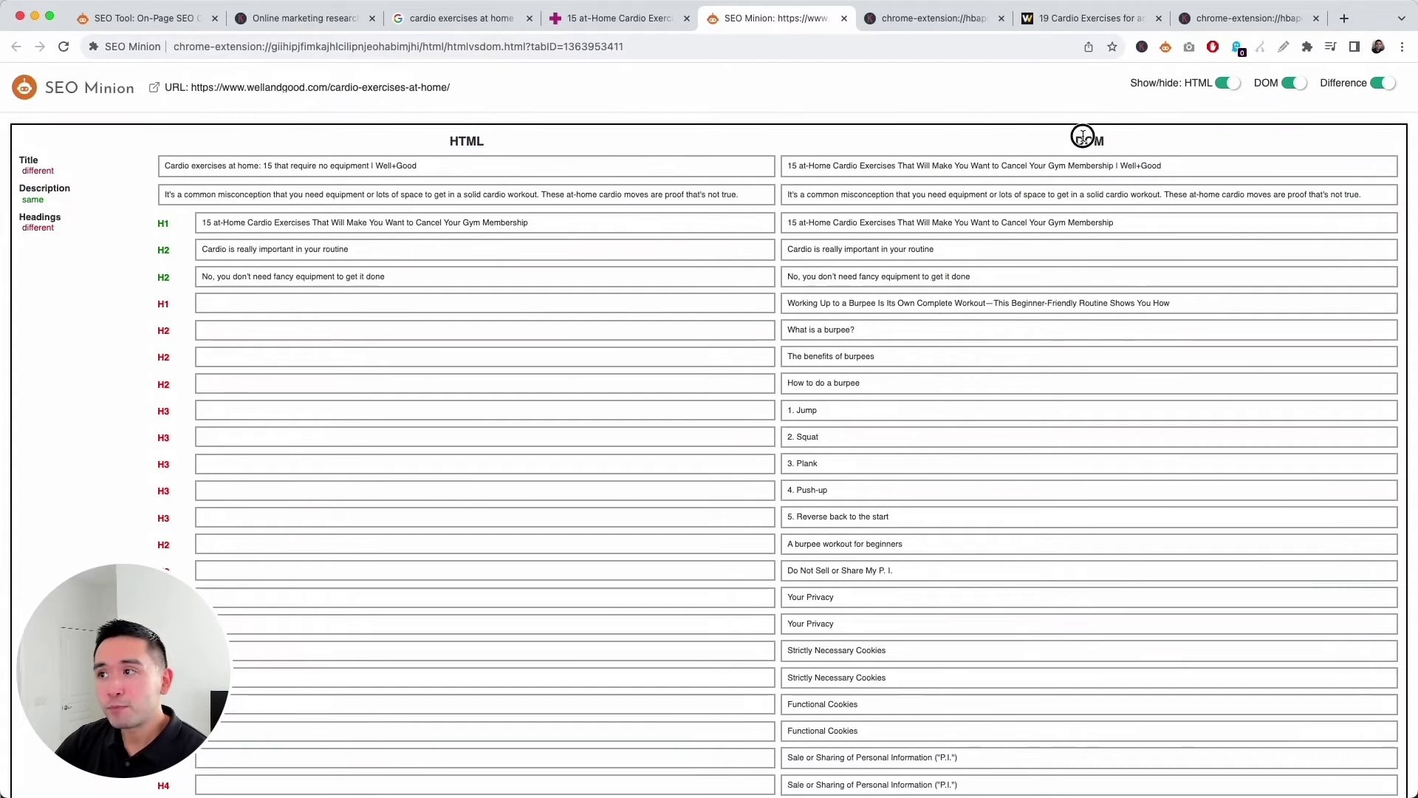
pyautogui.moveTo(1083, 136); pyautogui.dragTo(1096, 134)
pyautogui.click(560, 138)
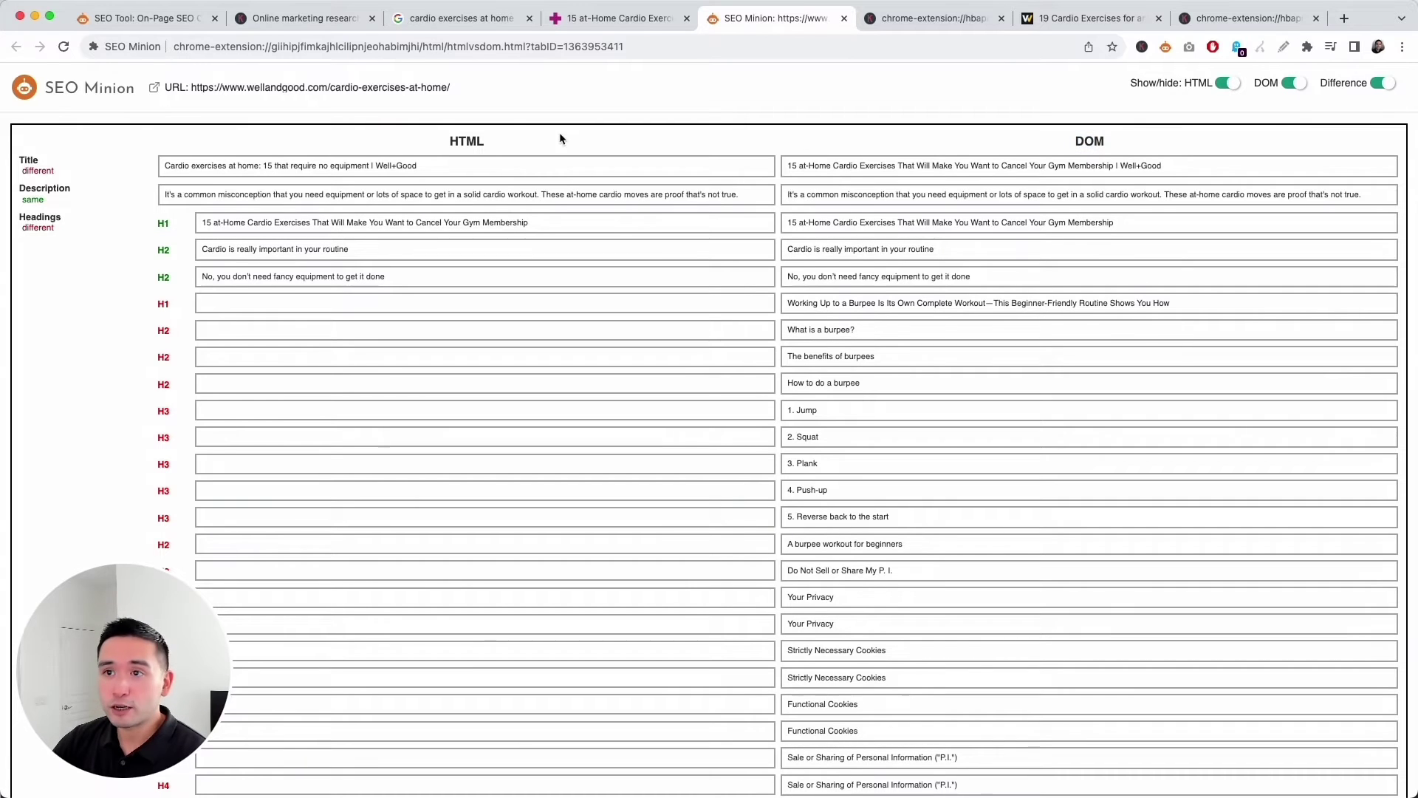
pyautogui.moveTo(446, 140); pyautogui.dragTo(537, 147)
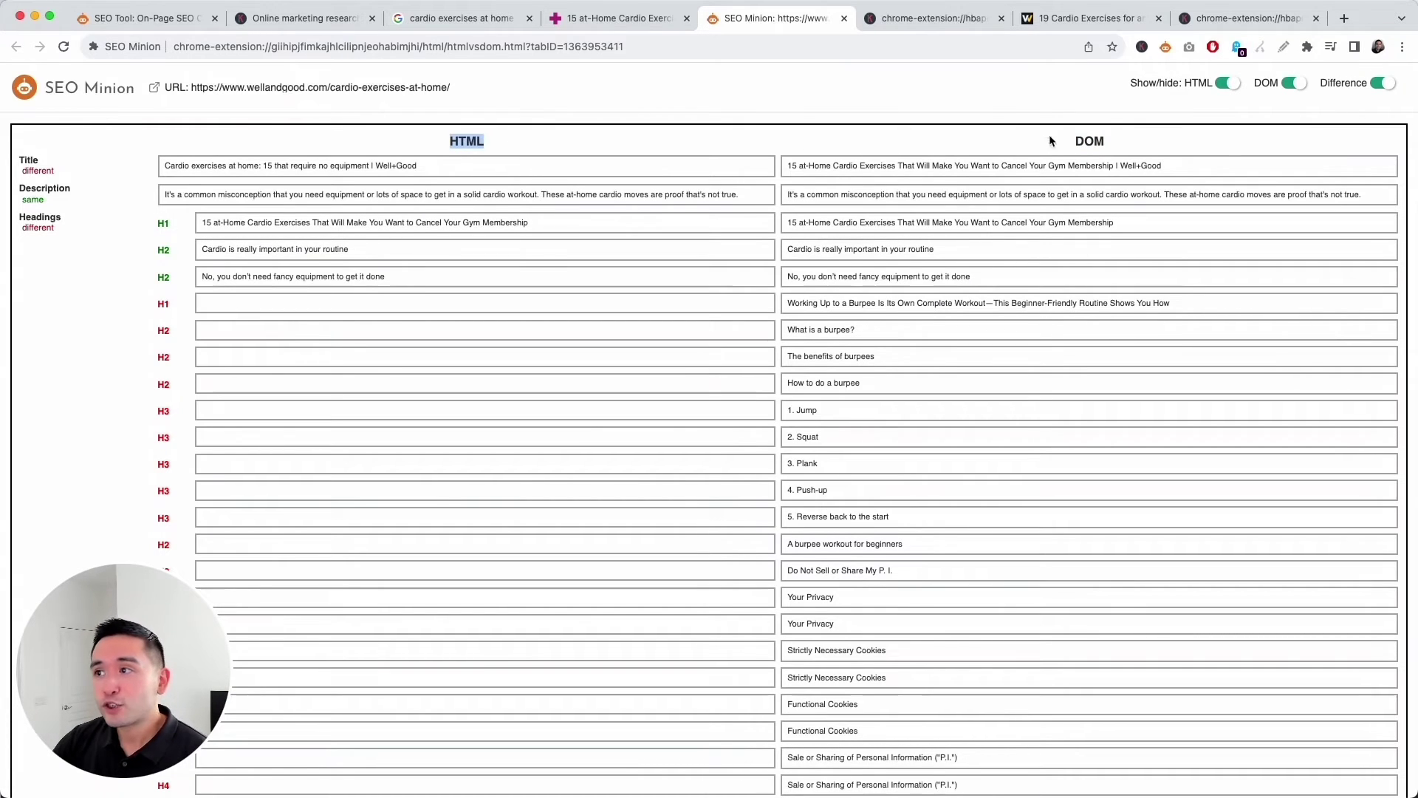
pyautogui.doubleClick(1089, 141)
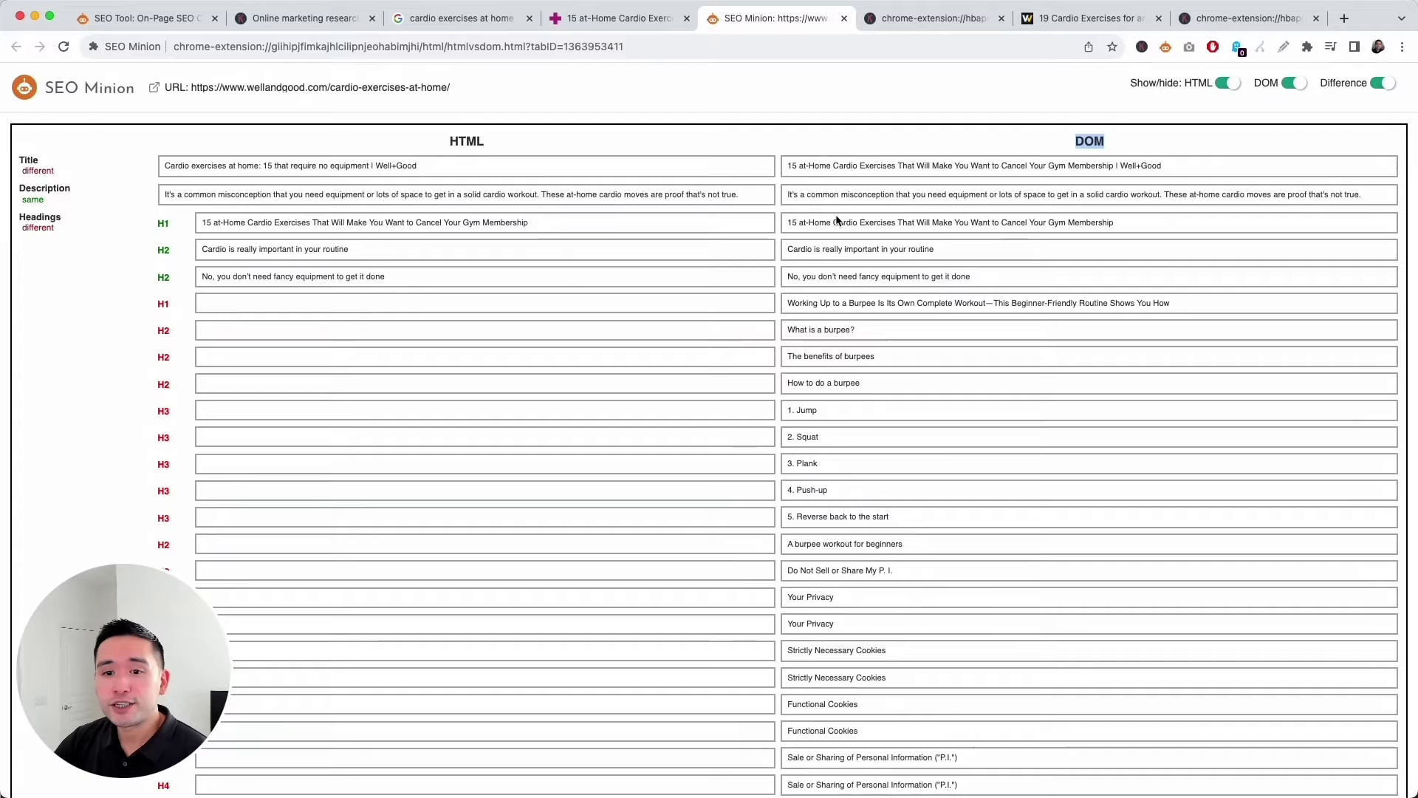
# - Switch to the Well+Good tab and highlight the second H1 in the on-page report
pyautogui.scroll(-3, 902, 280)
pyautogui.hotkey('ctrl', 'shift', 'Tab')
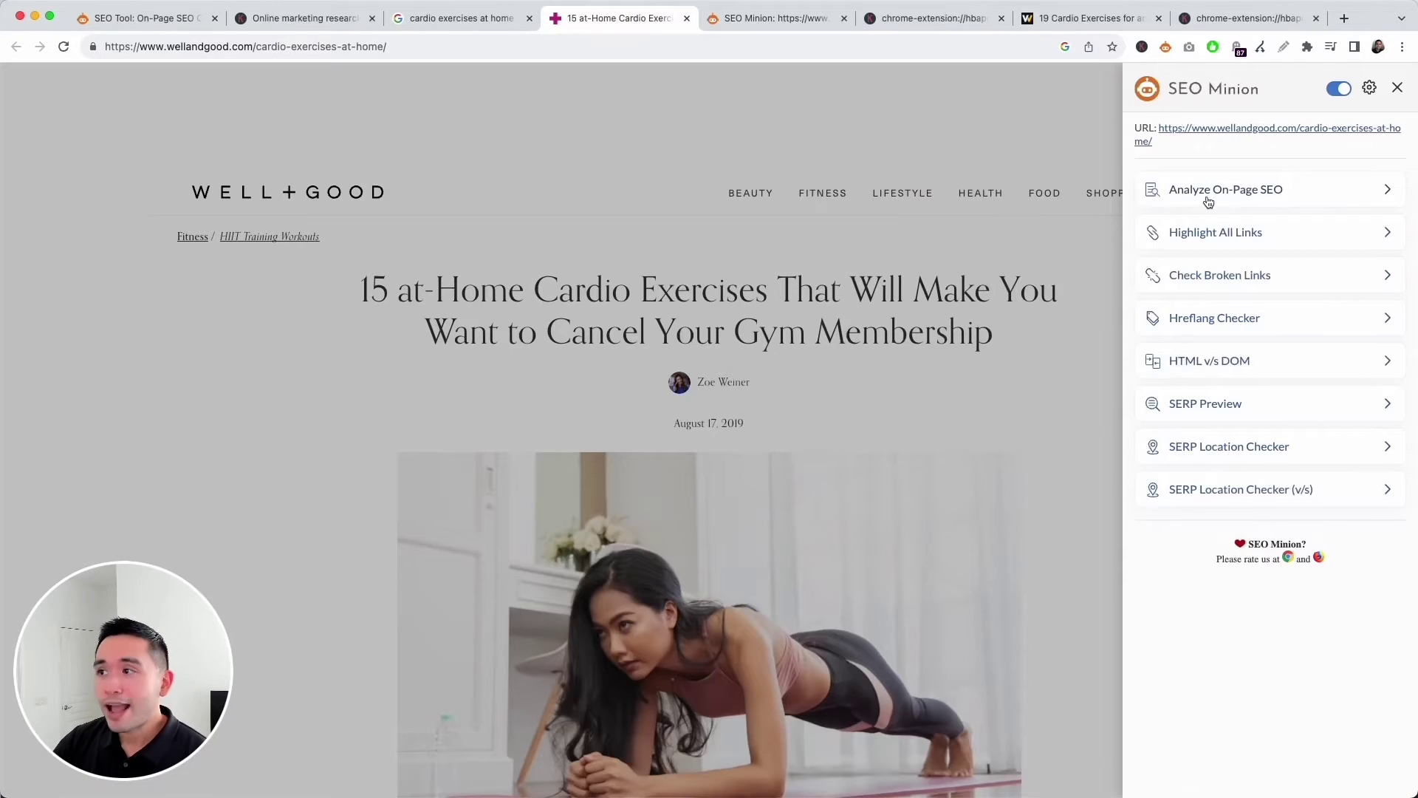
pyautogui.scroll(-4, 1207, 318)
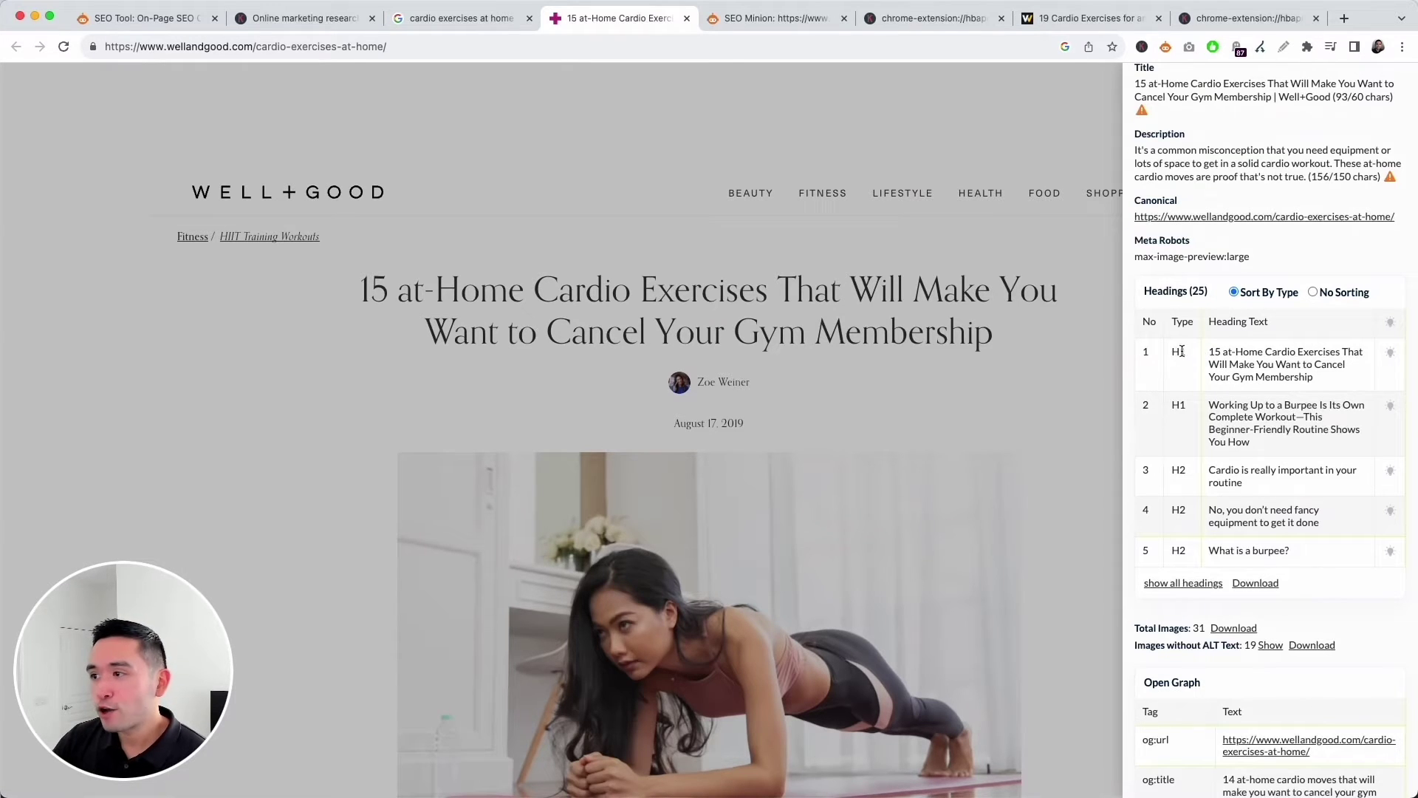
pyautogui.doubleClick(1187, 407)
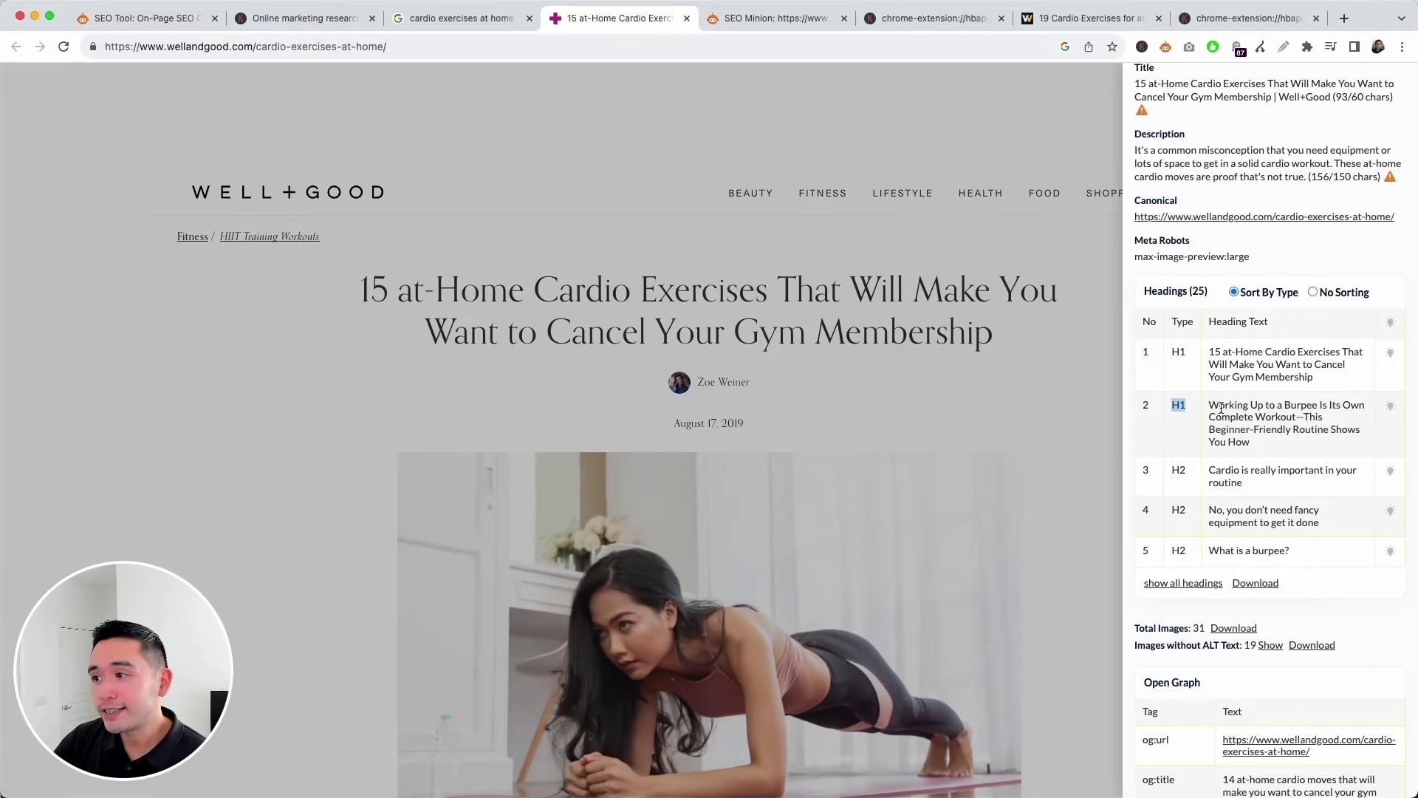
pyautogui.moveTo(1216, 401); pyautogui.dragTo(1264, 406)
pyautogui.scroll(1, 1209, 458)
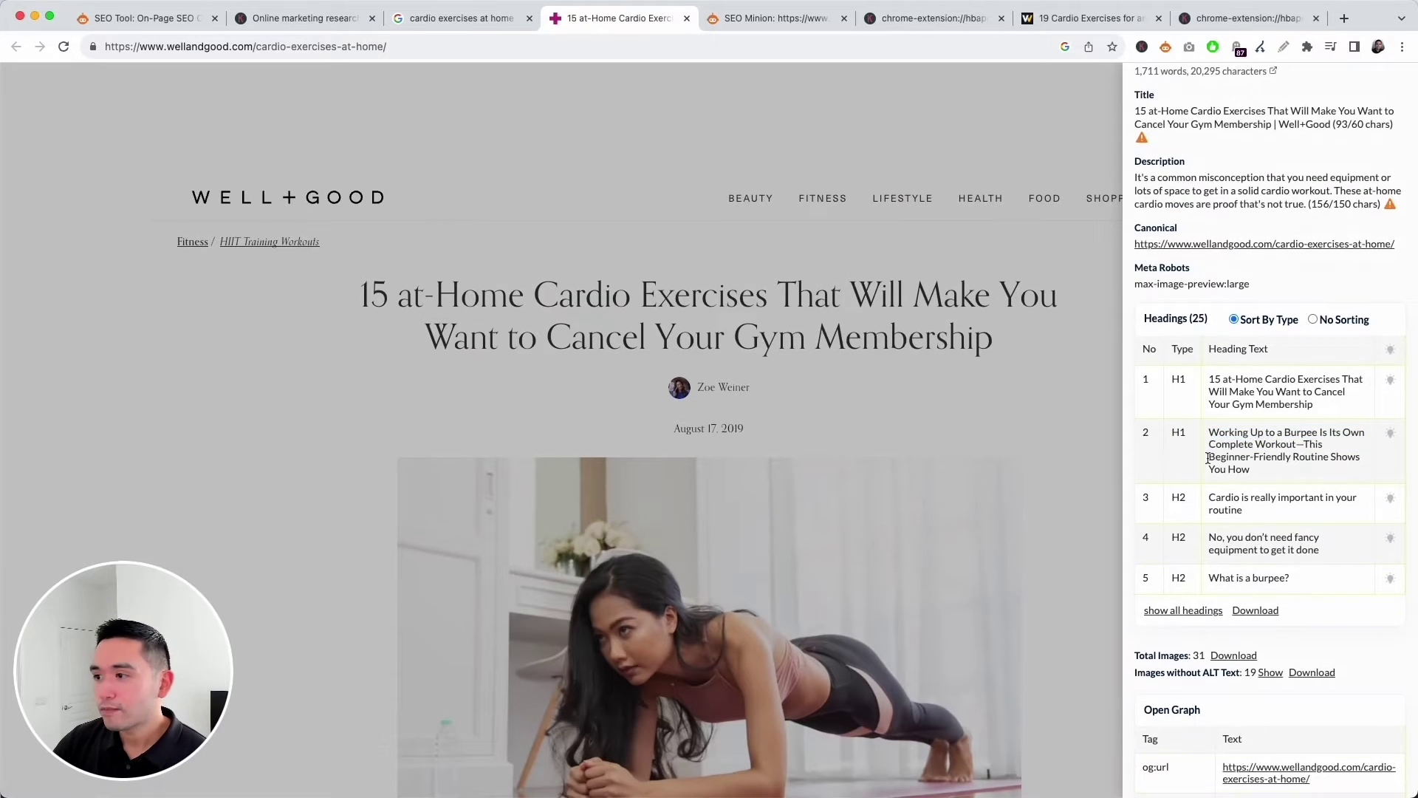
pyautogui.scroll(-1, 1212, 532)
# - Expand the headings list to all 25, down to the privacy and cookie entries
pyautogui.click(1180, 599)
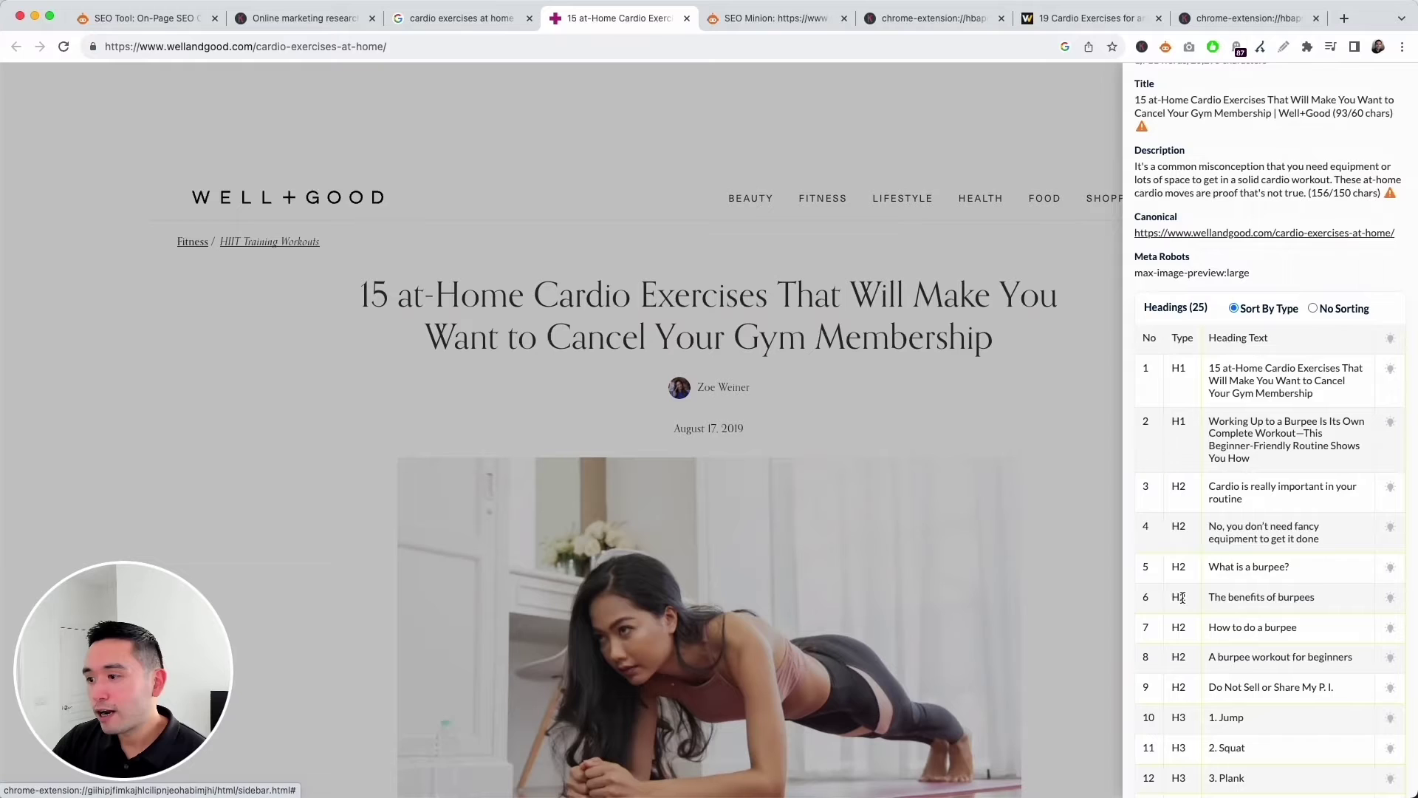
pyautogui.scroll(-4, 1222, 571)
pyautogui.scroll(-3, 1223, 571)
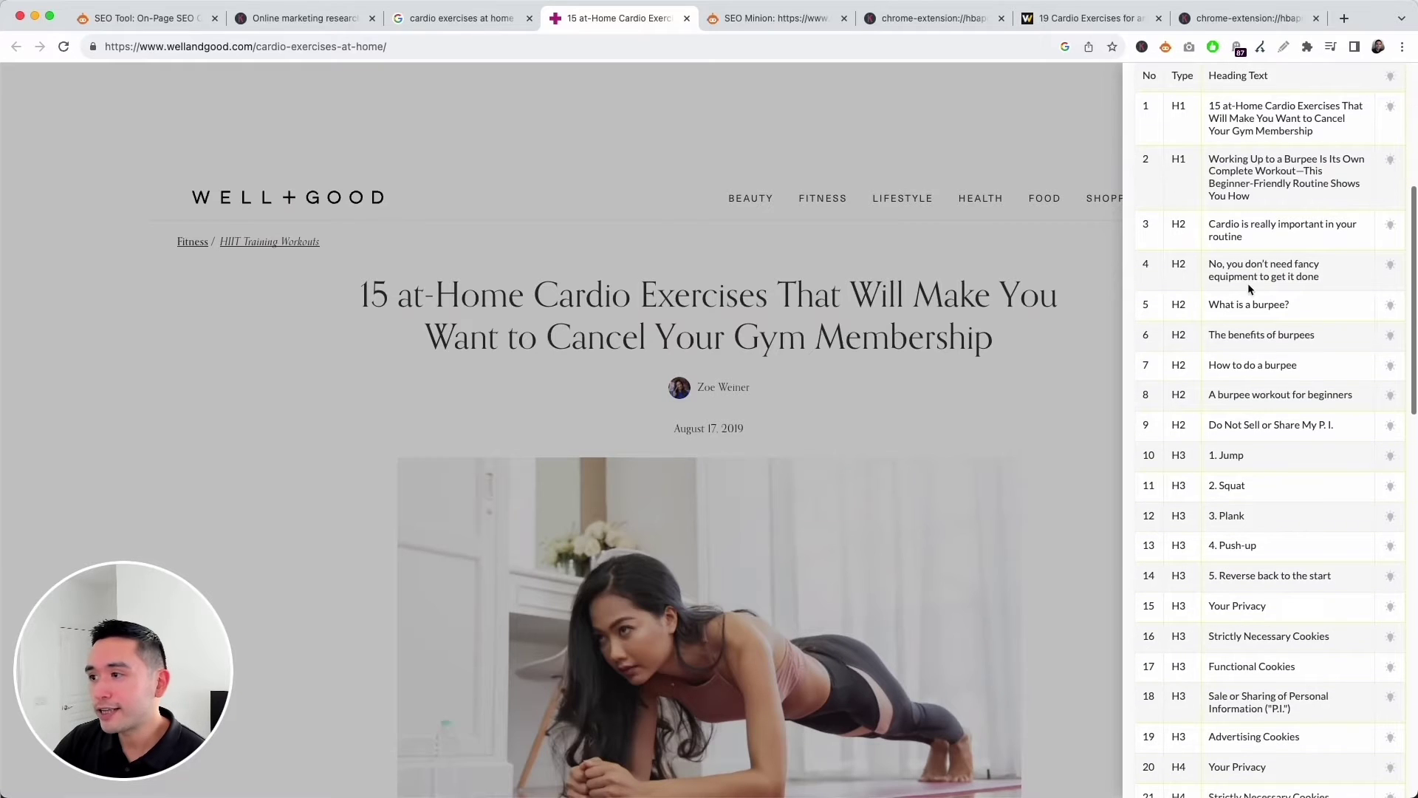
pyautogui.scroll(-5, 1244, 400)
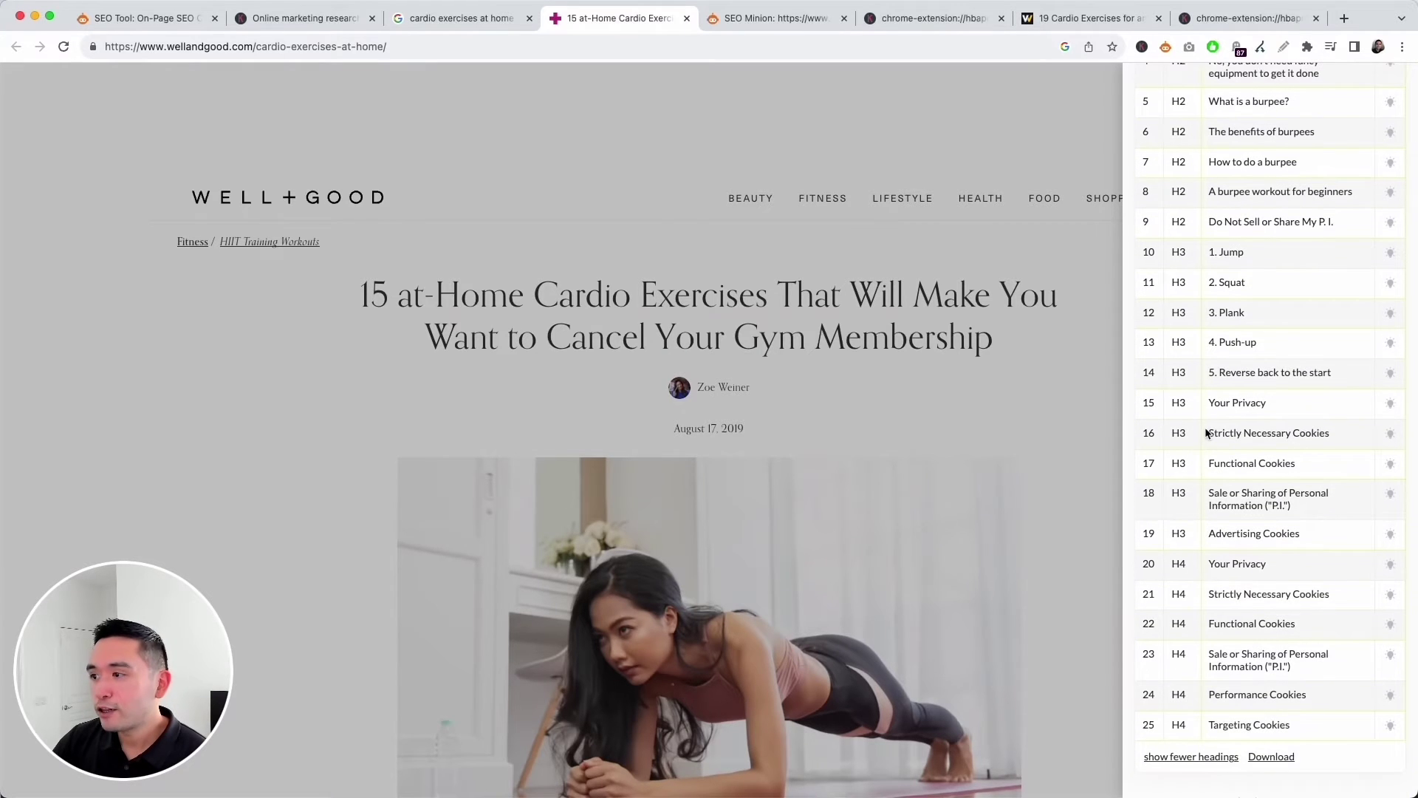
pyautogui.moveTo(1208, 433); pyautogui.dragTo(1306, 696)
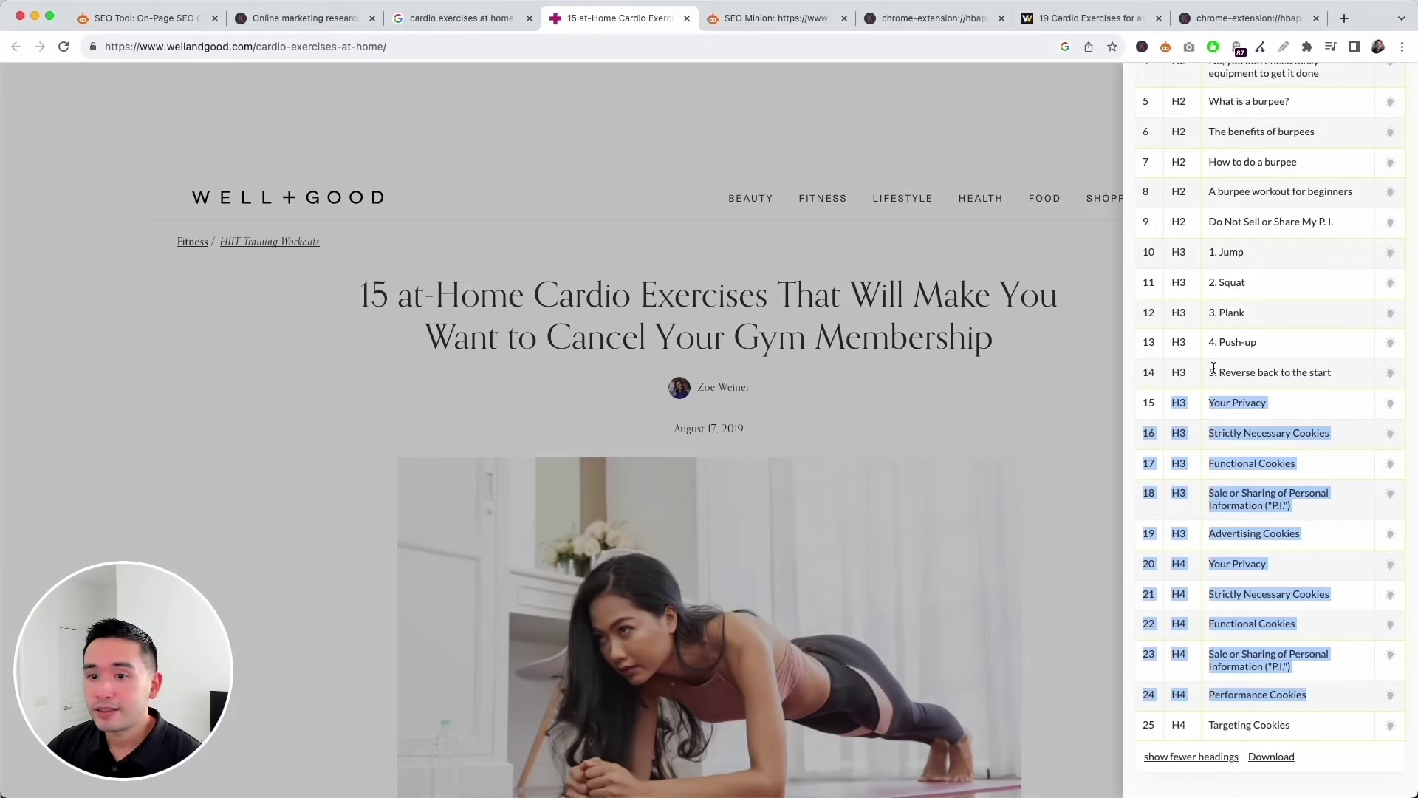
# - Run SEO Minion's on-page analysis on the Verywell Fit article and review its 52/60-char title and description
pyautogui.click(1086, 19)
pyautogui.click(1165, 47)
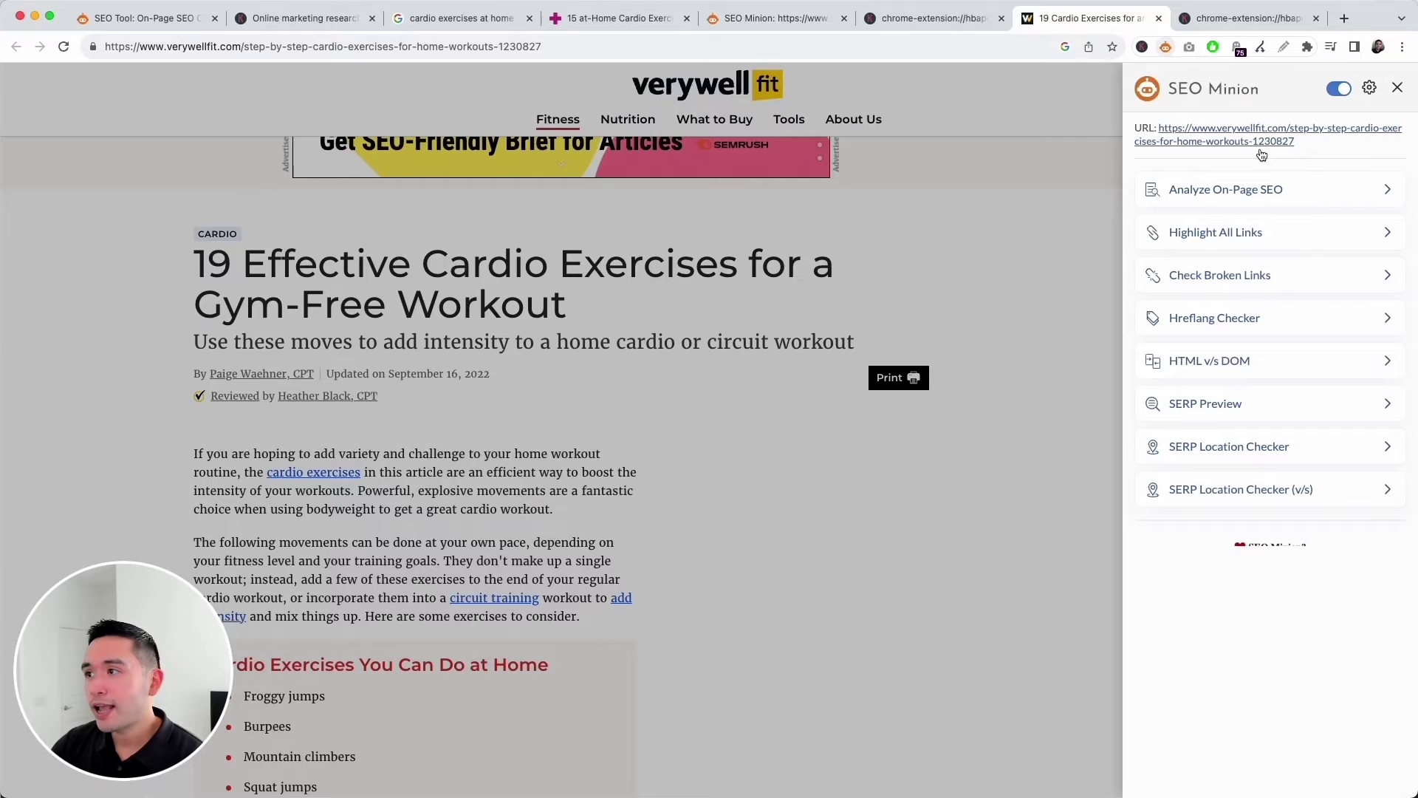
pyautogui.click(1212, 196)
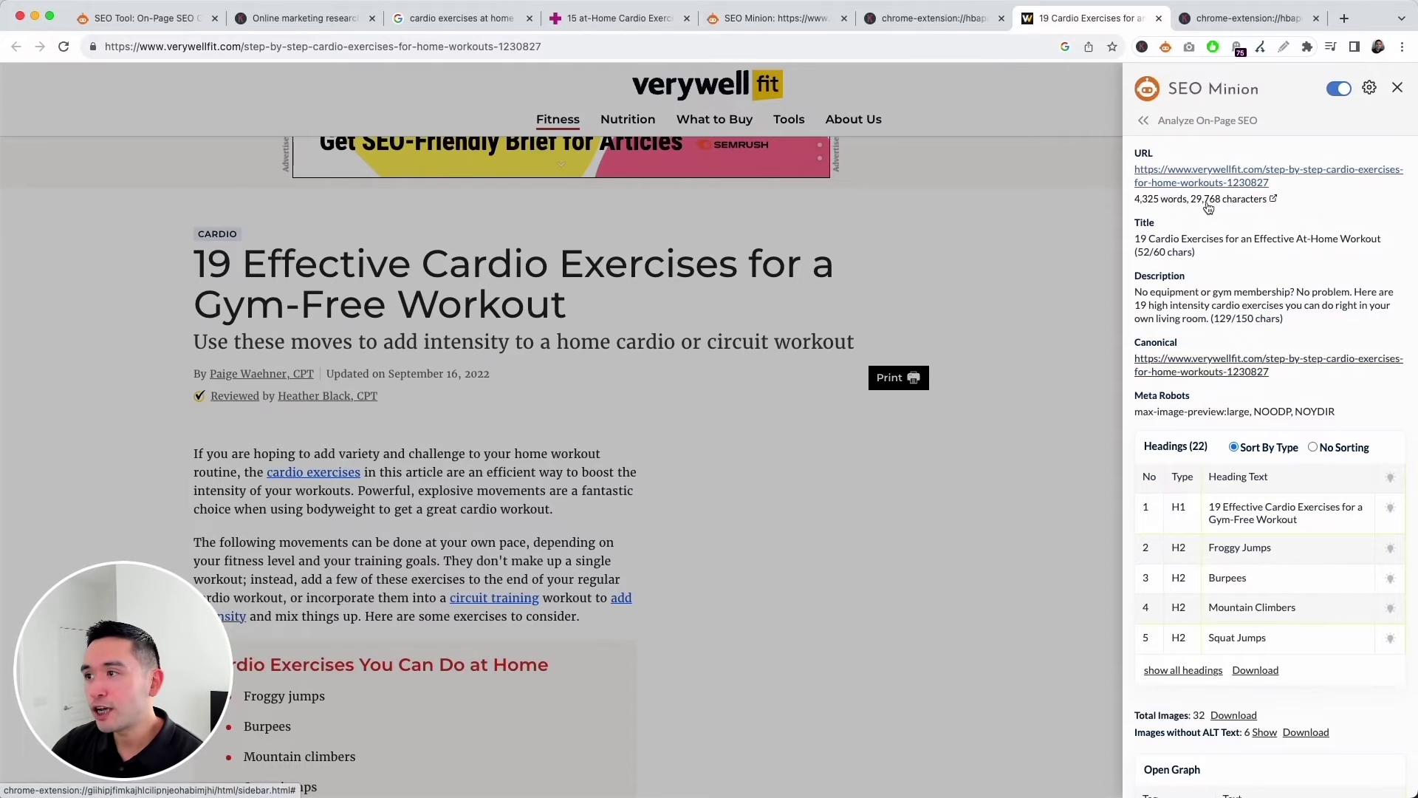
pyautogui.moveTo(1136, 231); pyautogui.dragTo(1194, 251)
pyautogui.click(1191, 252)
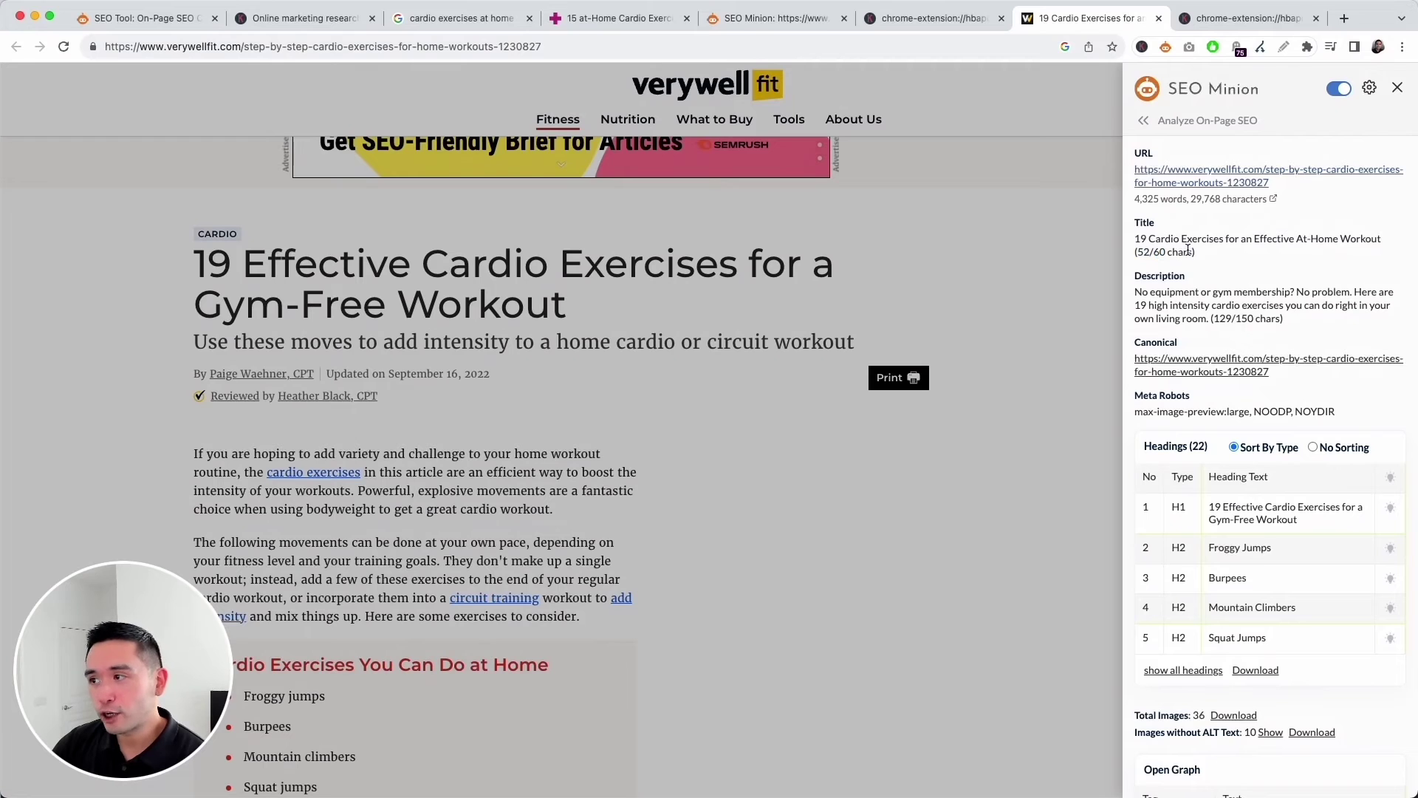
pyautogui.moveTo(1157, 294); pyautogui.dragTo(1201, 315)
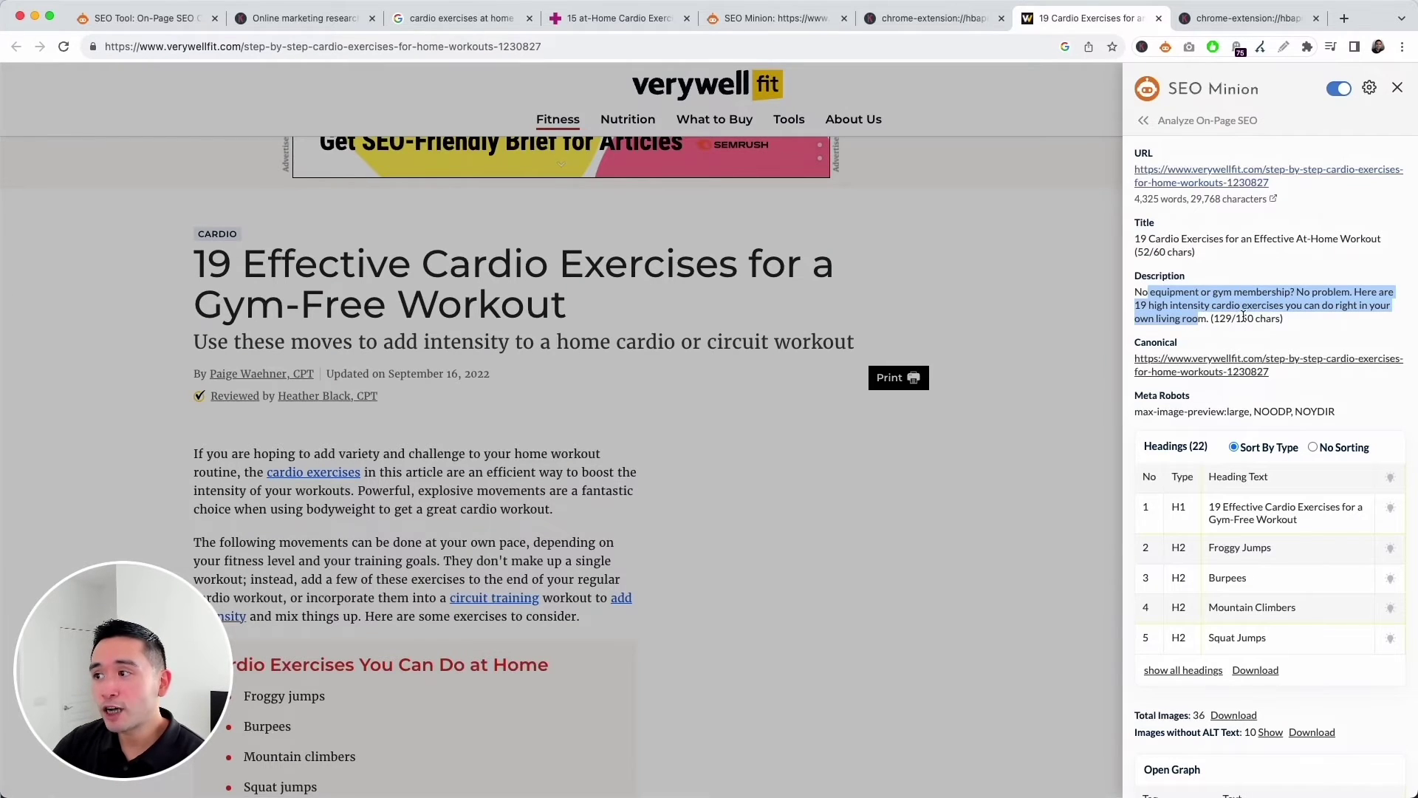
# - Compare the Well+Good article's meta description against Verywell Fit's
pyautogui.click(658, 23)
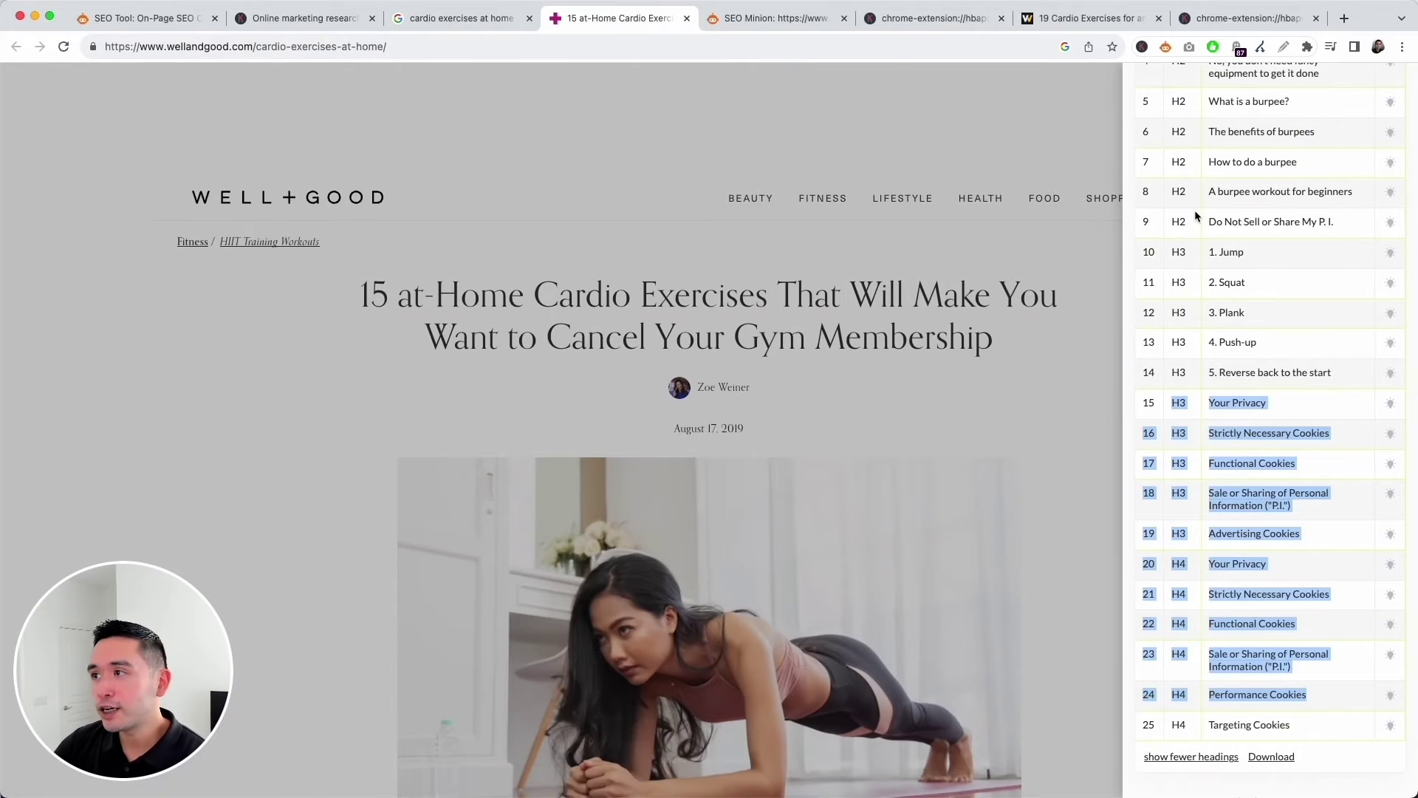
pyautogui.scroll(10, 1200, 214)
pyautogui.moveTo(1145, 292); pyautogui.dragTo(1309, 317)
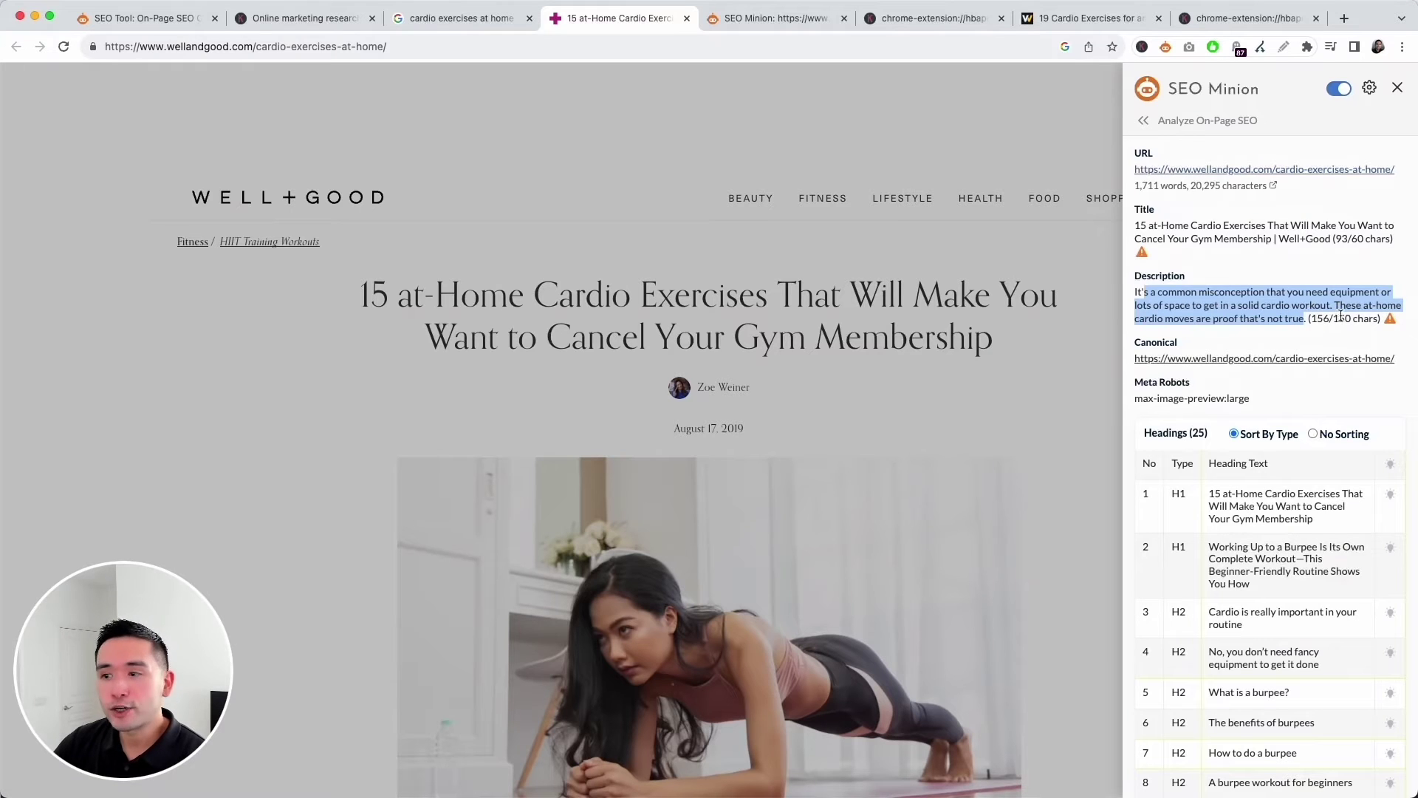
pyautogui.click(1256, 313)
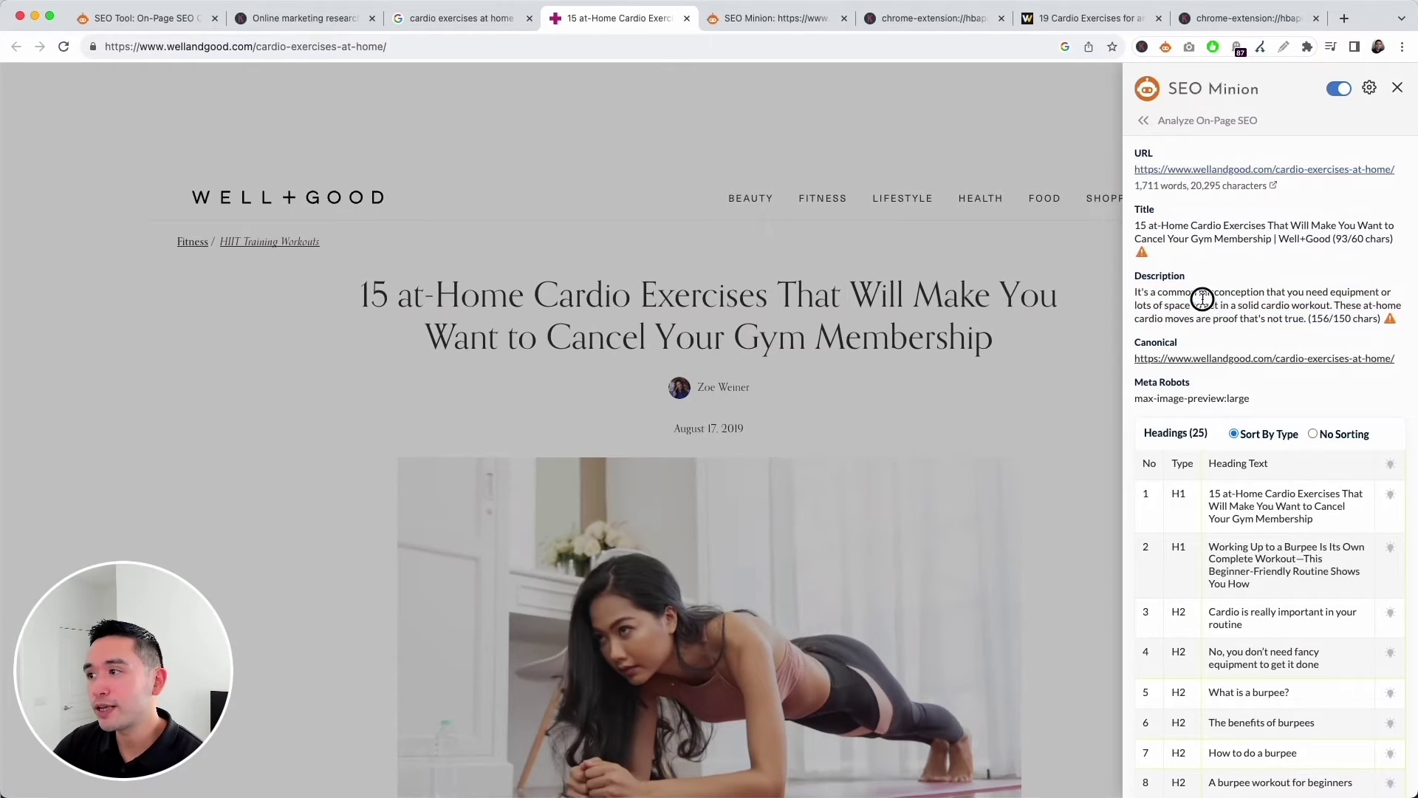
pyautogui.moveTo(1202, 299); pyautogui.dragTo(1299, 318)
# - Expand Verywell Fit's headings list to all 22 and review the H2 exercise headings like Squat Jumps
pyautogui.click(1073, 20)
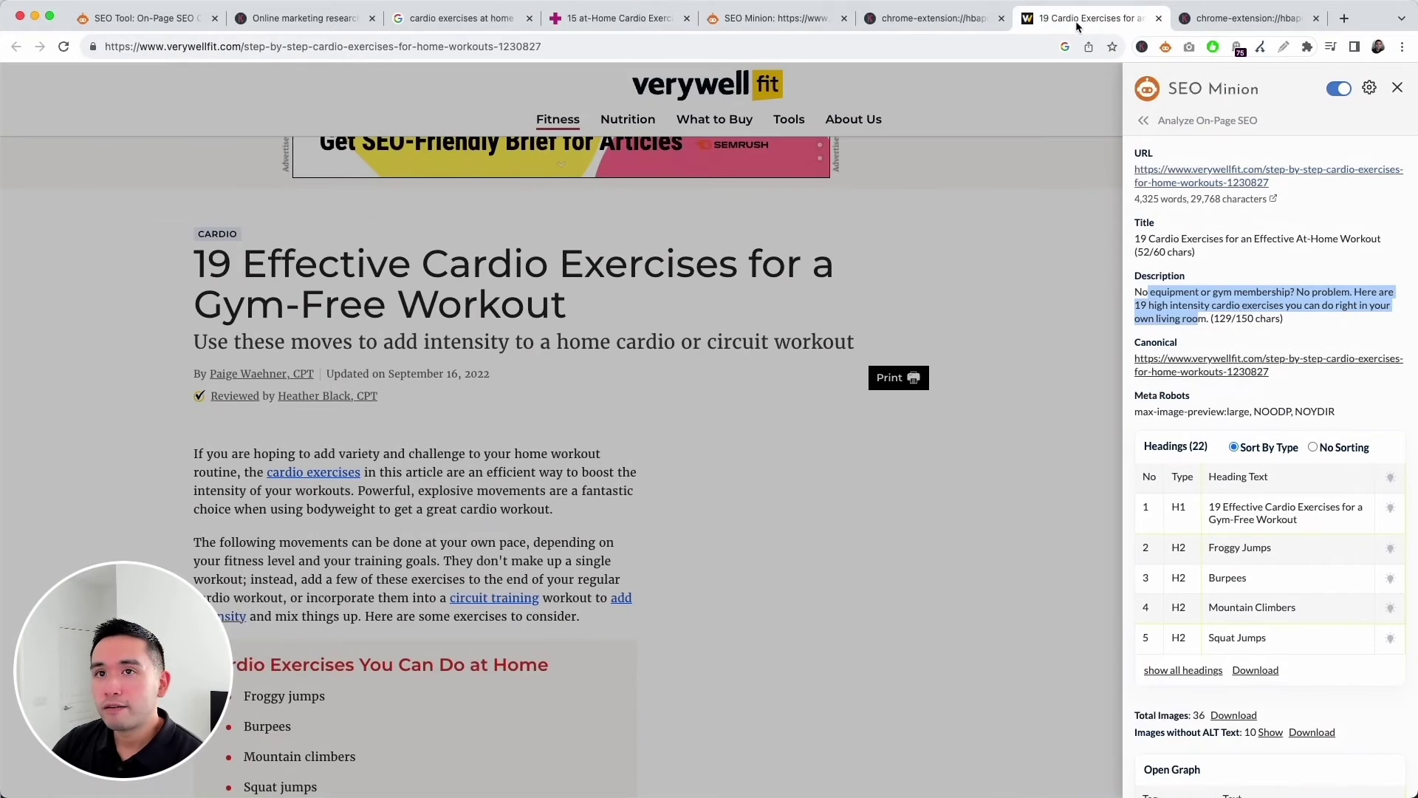
pyautogui.scroll(-3, 1305, 288)
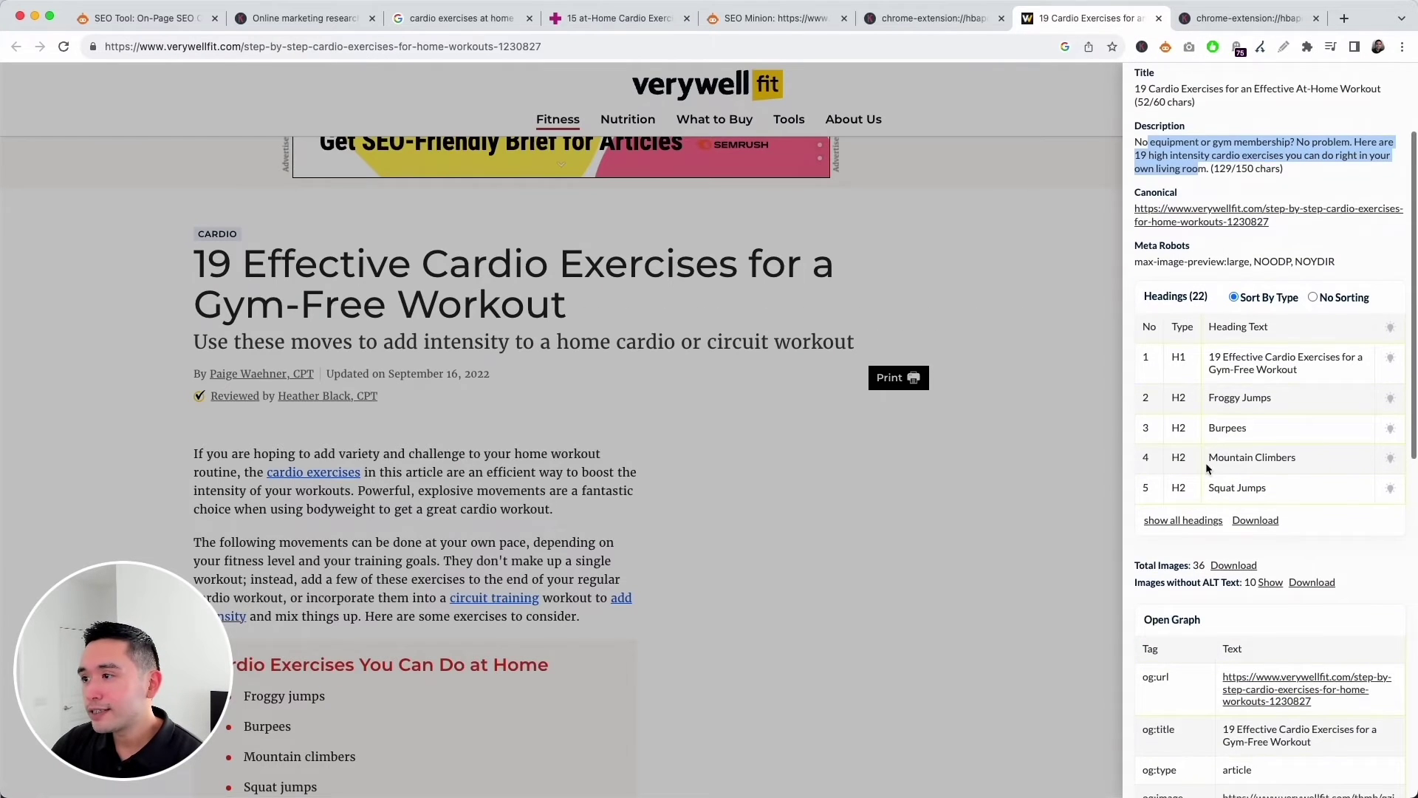
pyautogui.moveTo(1178, 357); pyautogui.dragTo(1251, 361)
pyautogui.click(1258, 362)
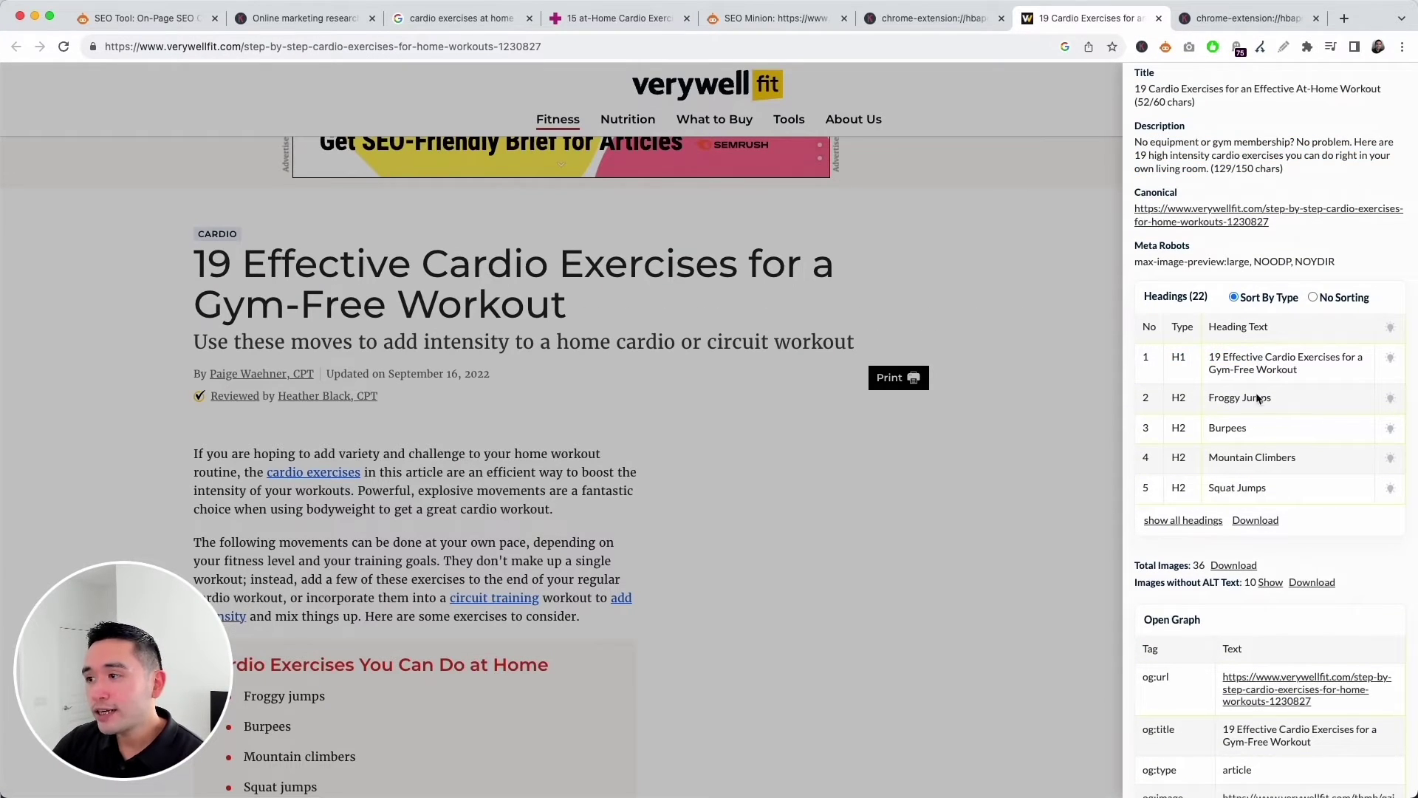
pyautogui.click(1219, 522)
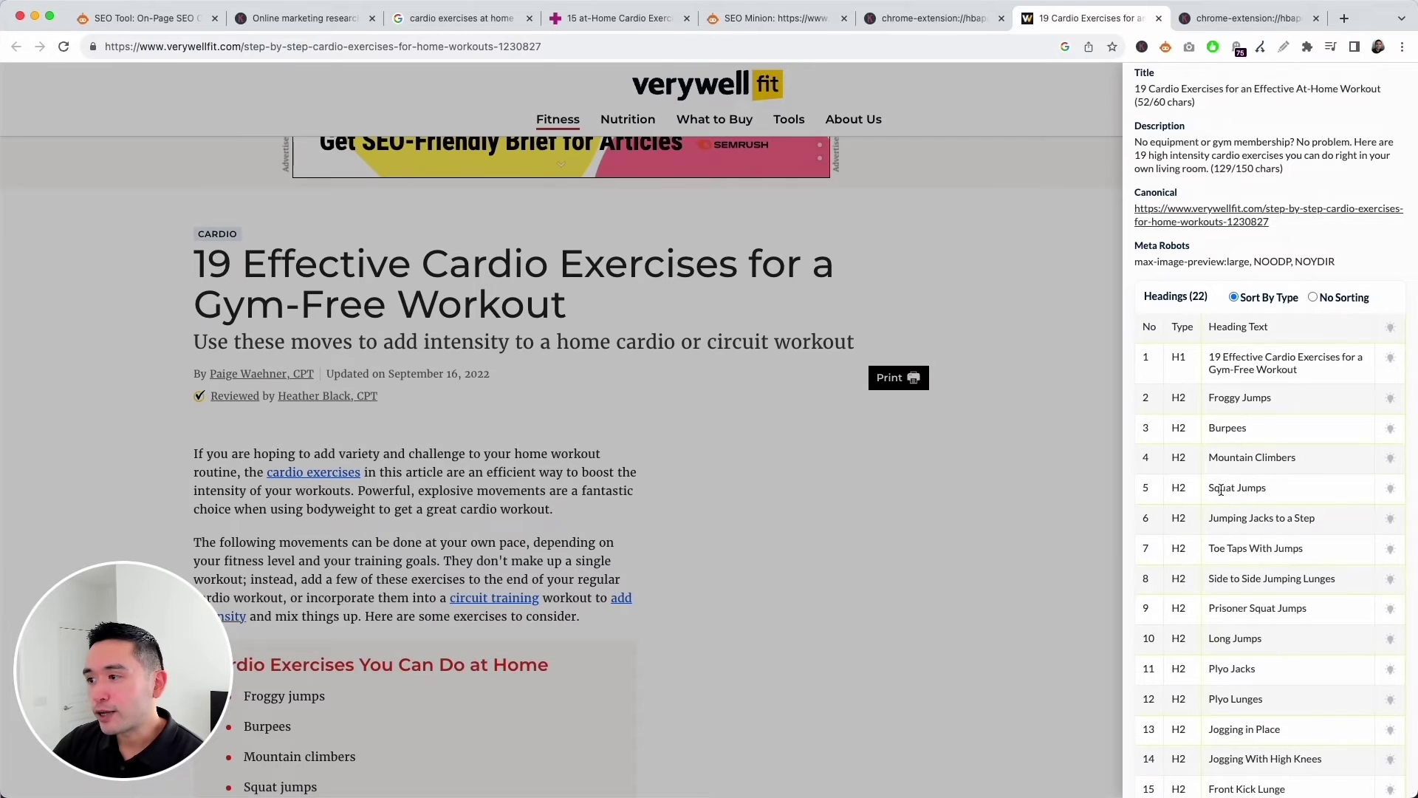
pyautogui.scroll(-2, 1224, 496)
pyautogui.scroll(-1, 1222, 496)
pyautogui.moveTo(1216, 206); pyautogui.dragTo(1261, 267)
pyautogui.click(1221, 240)
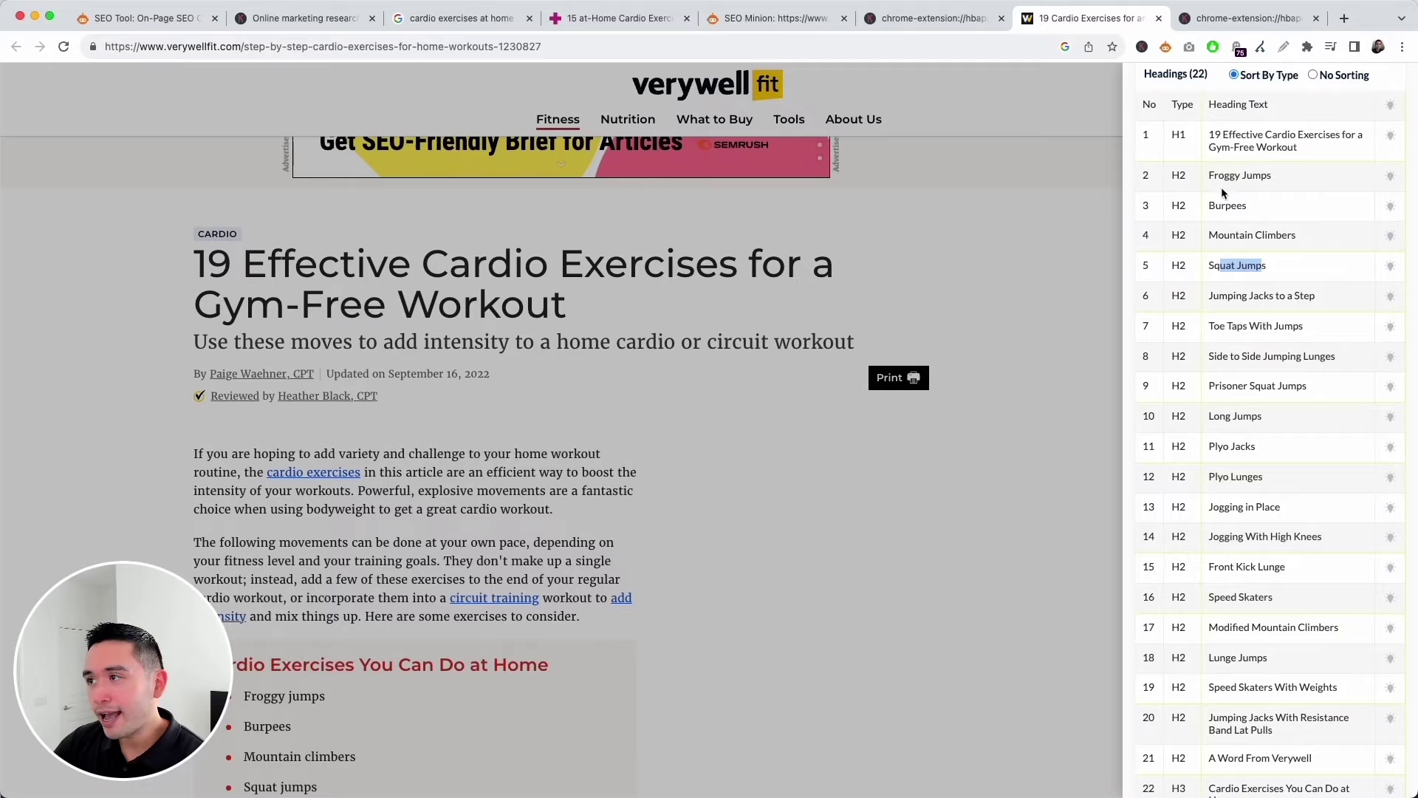
pyautogui.moveTo(1212, 172); pyautogui.dragTo(1267, 297)
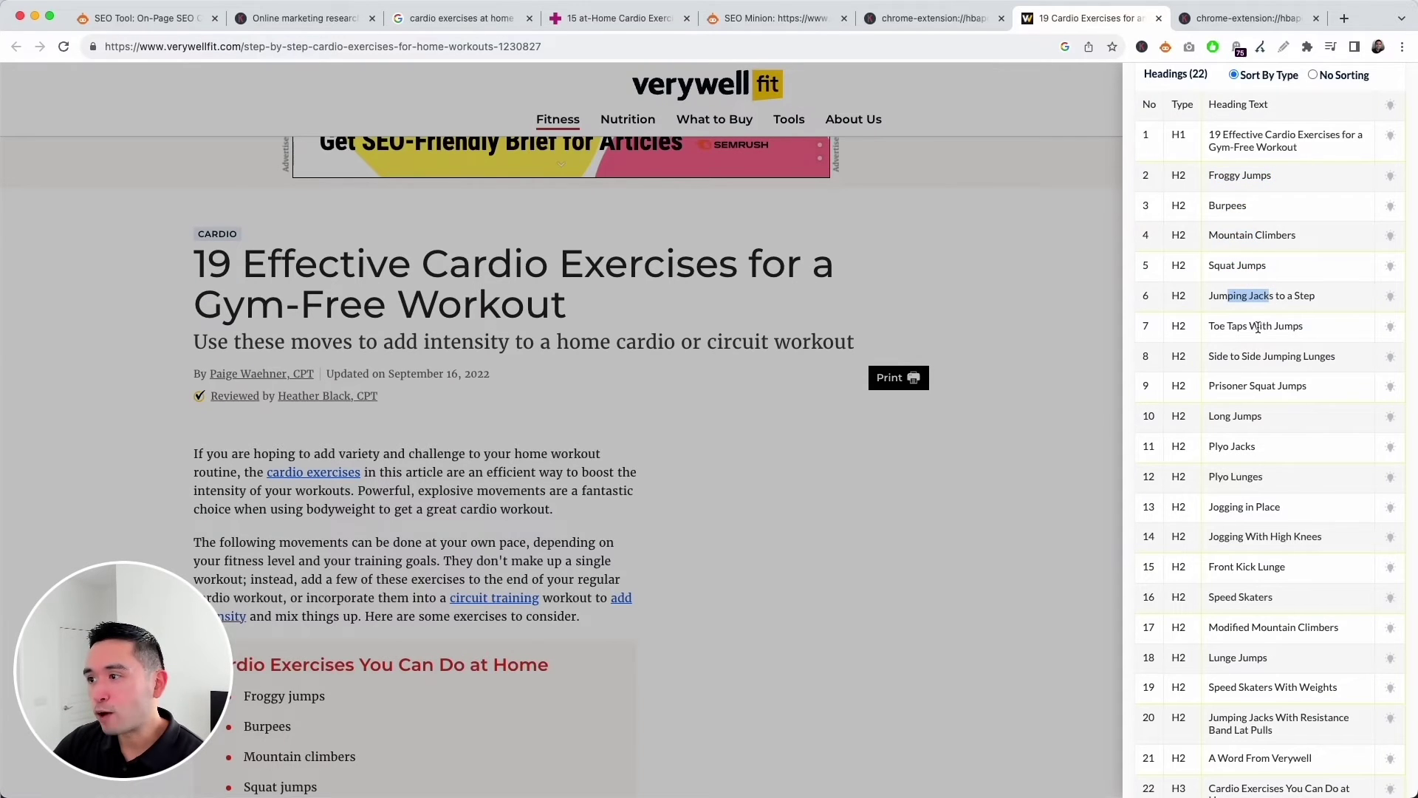
# - Review Well+Good's 25 headings, noting H2s like 'Cardio is really important in your routine' and 'What is a burpee?'
pyautogui.scroll(-2, 1256, 333)
pyautogui.press('super+4')
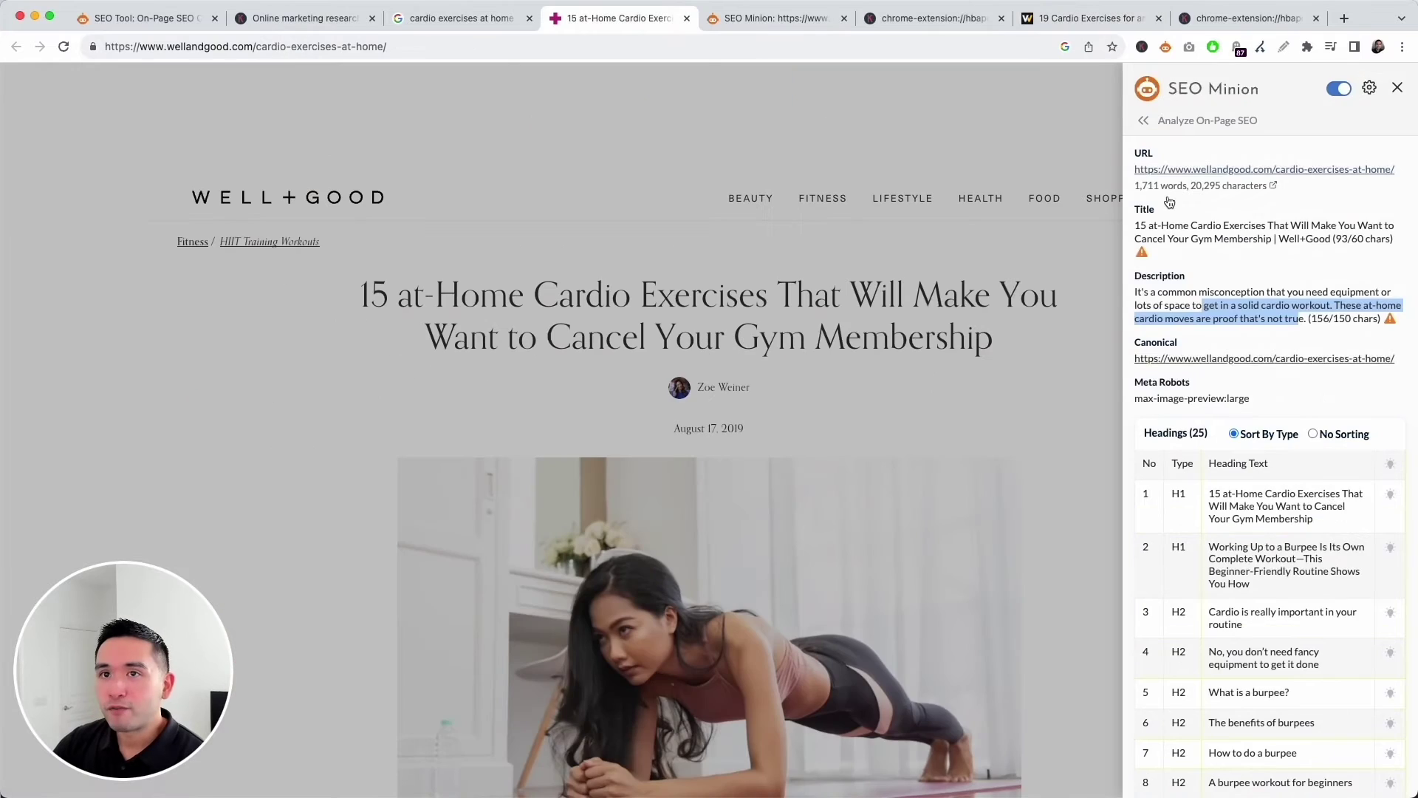
pyautogui.scroll(-3, 1263, 295)
pyautogui.click(1242, 346)
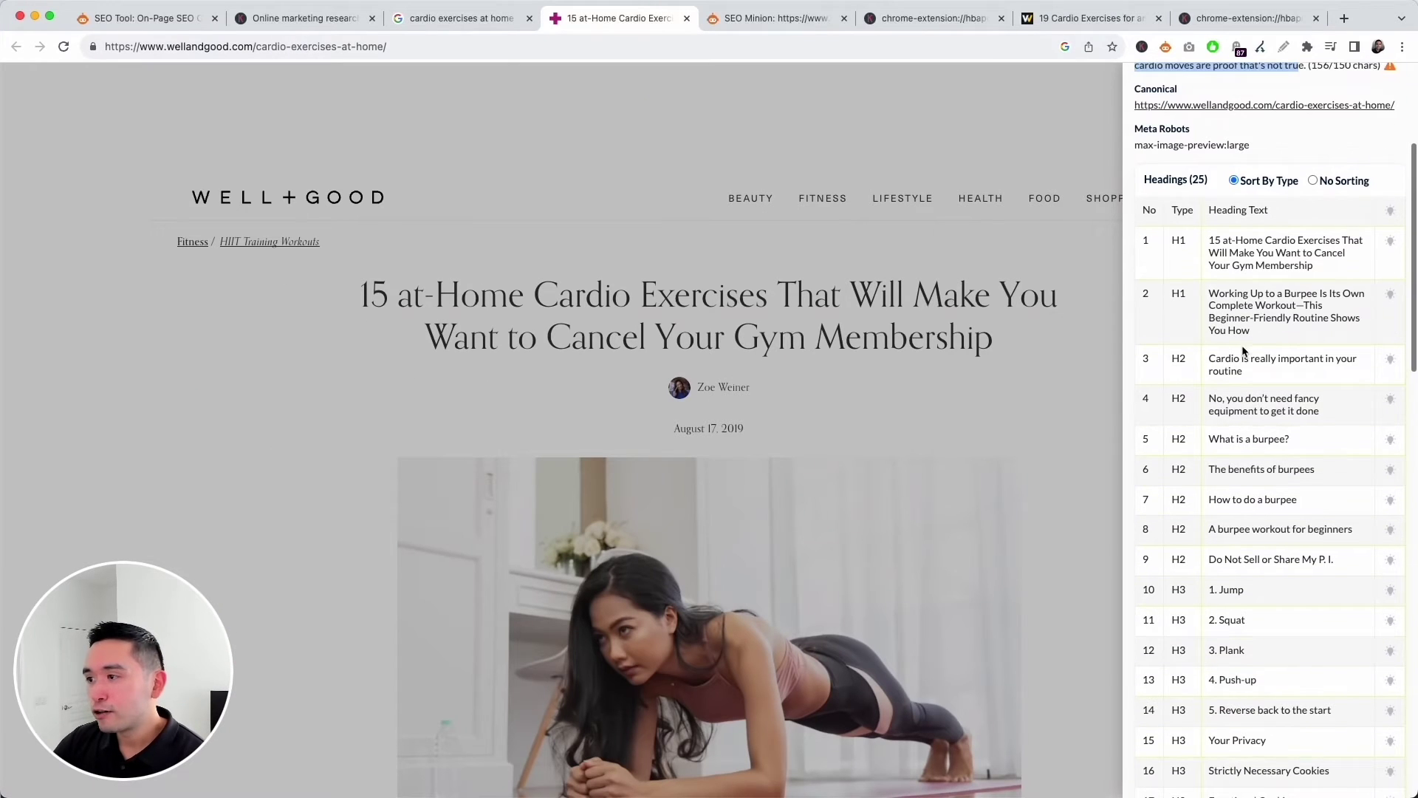
pyautogui.scroll(-2, 1252, 391)
pyautogui.moveTo(1236, 398); pyautogui.dragTo(1290, 413)
pyautogui.scroll(-1, 1248, 432)
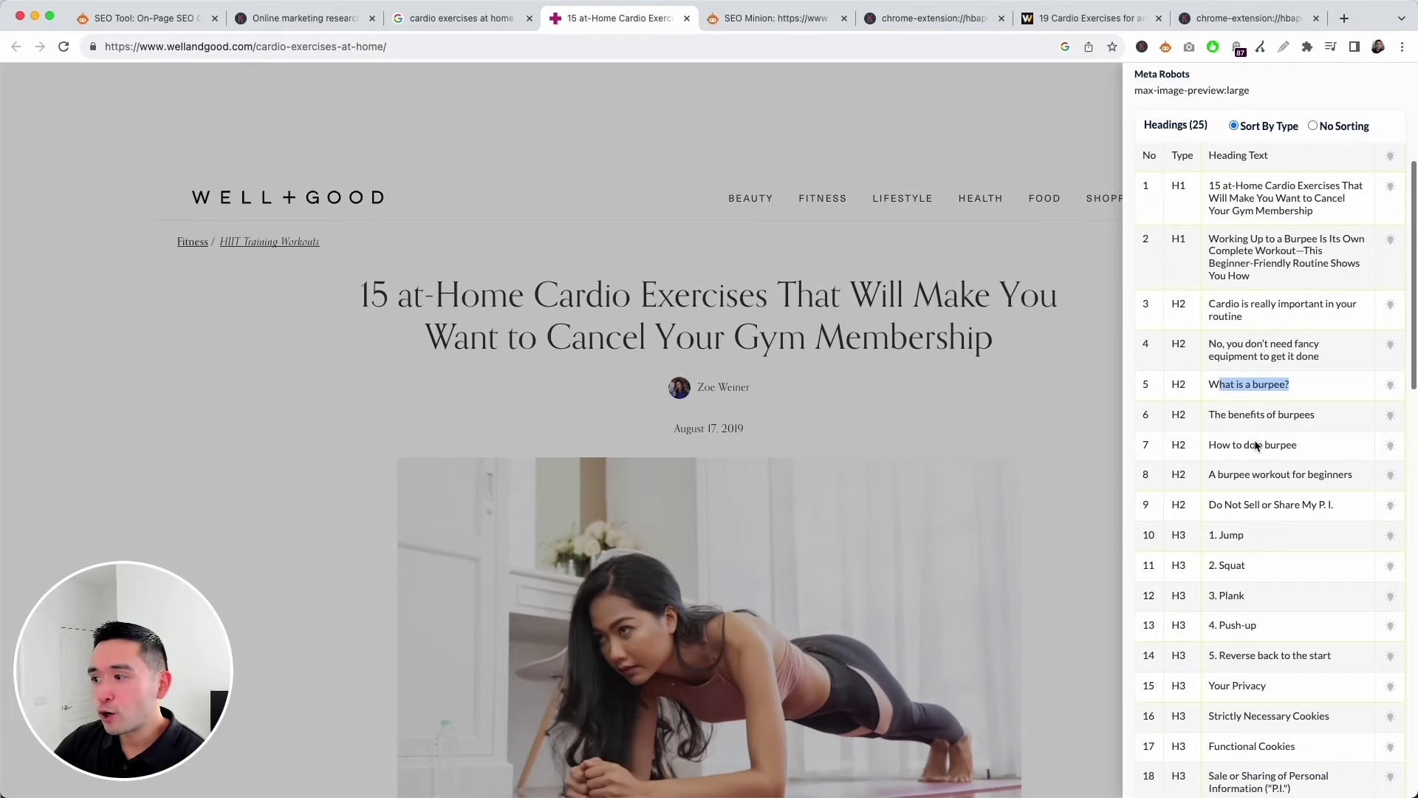
pyautogui.scroll(-2, 1256, 443)
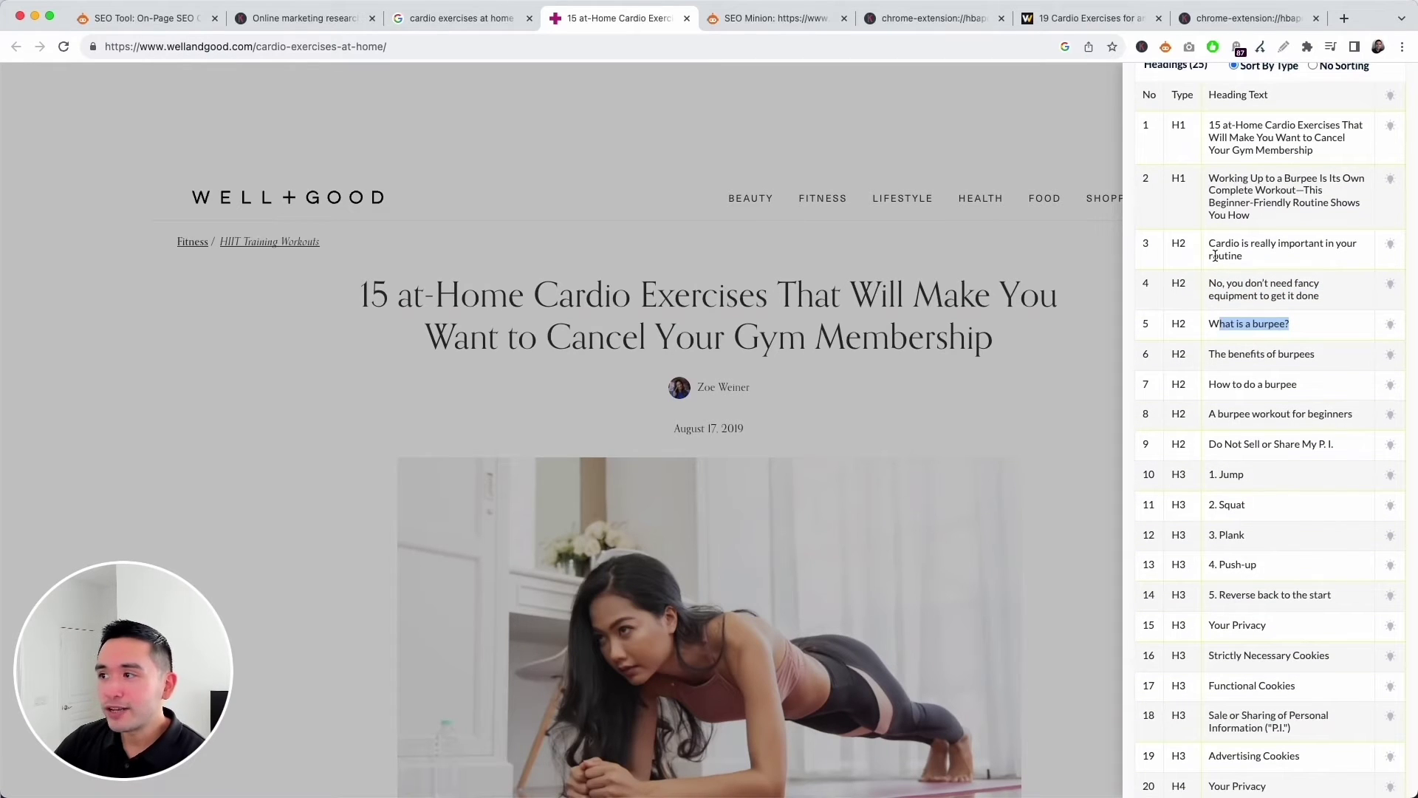
pyautogui.moveTo(1229, 249); pyautogui.dragTo(1270, 256)
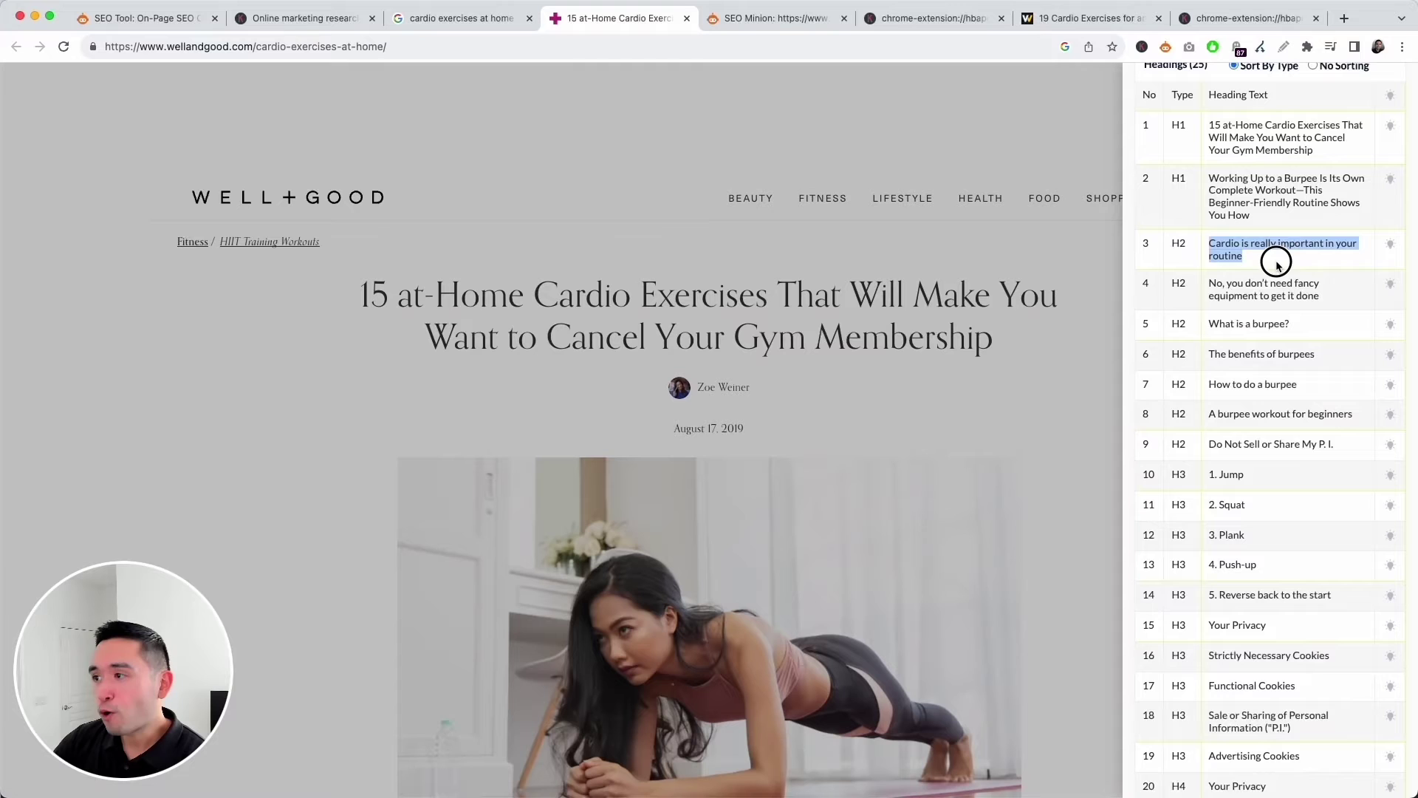
pyautogui.moveTo(1229, 323); pyautogui.dragTo(1326, 329)
pyautogui.moveTo(1215, 356); pyautogui.dragTo(1301, 357)
pyautogui.scroll(-3, 1278, 365)
# - Close the SEO panel and read the Well+Good article down to its 15 moves, Jumping jacks to Front kicks
pyautogui.click(780, 404)
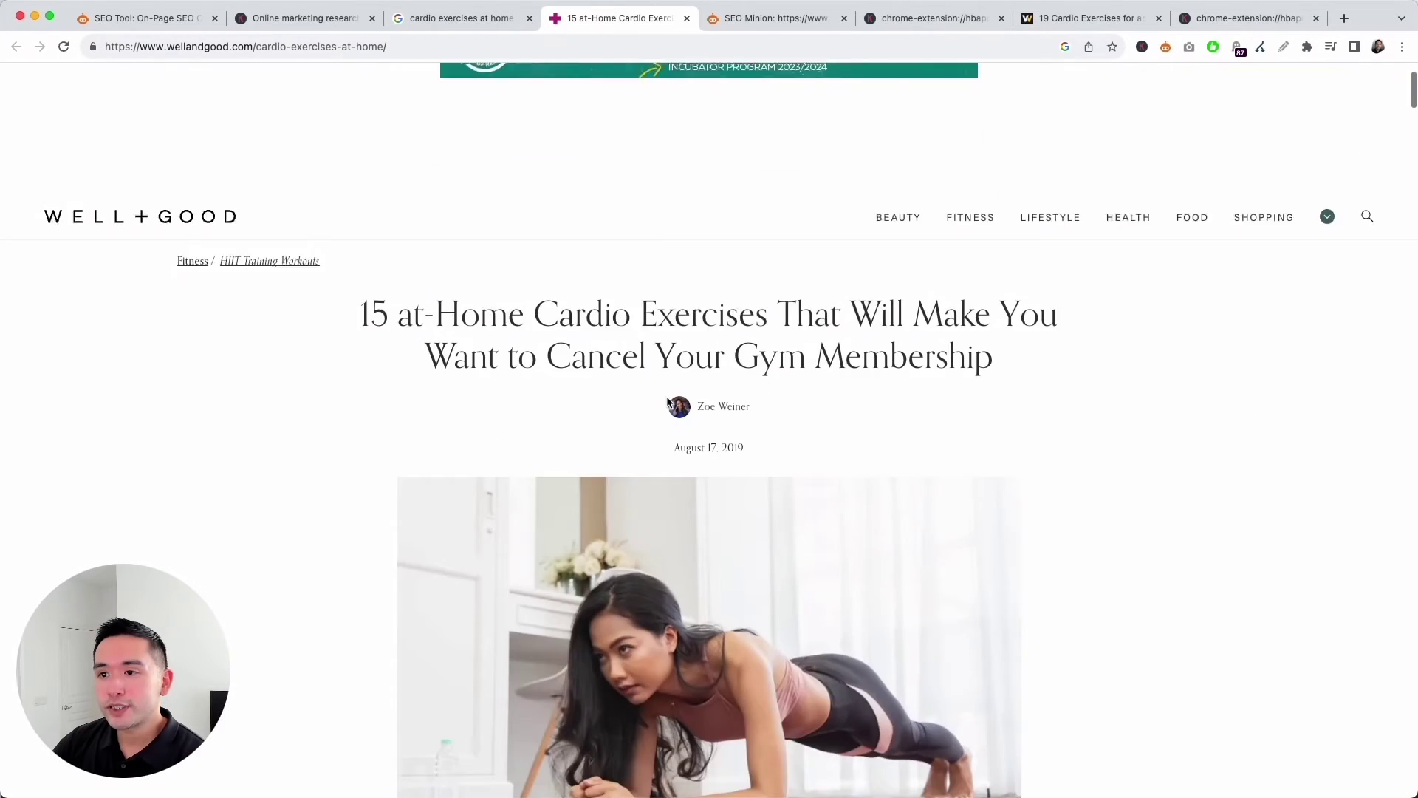
pyautogui.scroll(-7, 780, 404)
pyautogui.scroll(-3, 768, 402)
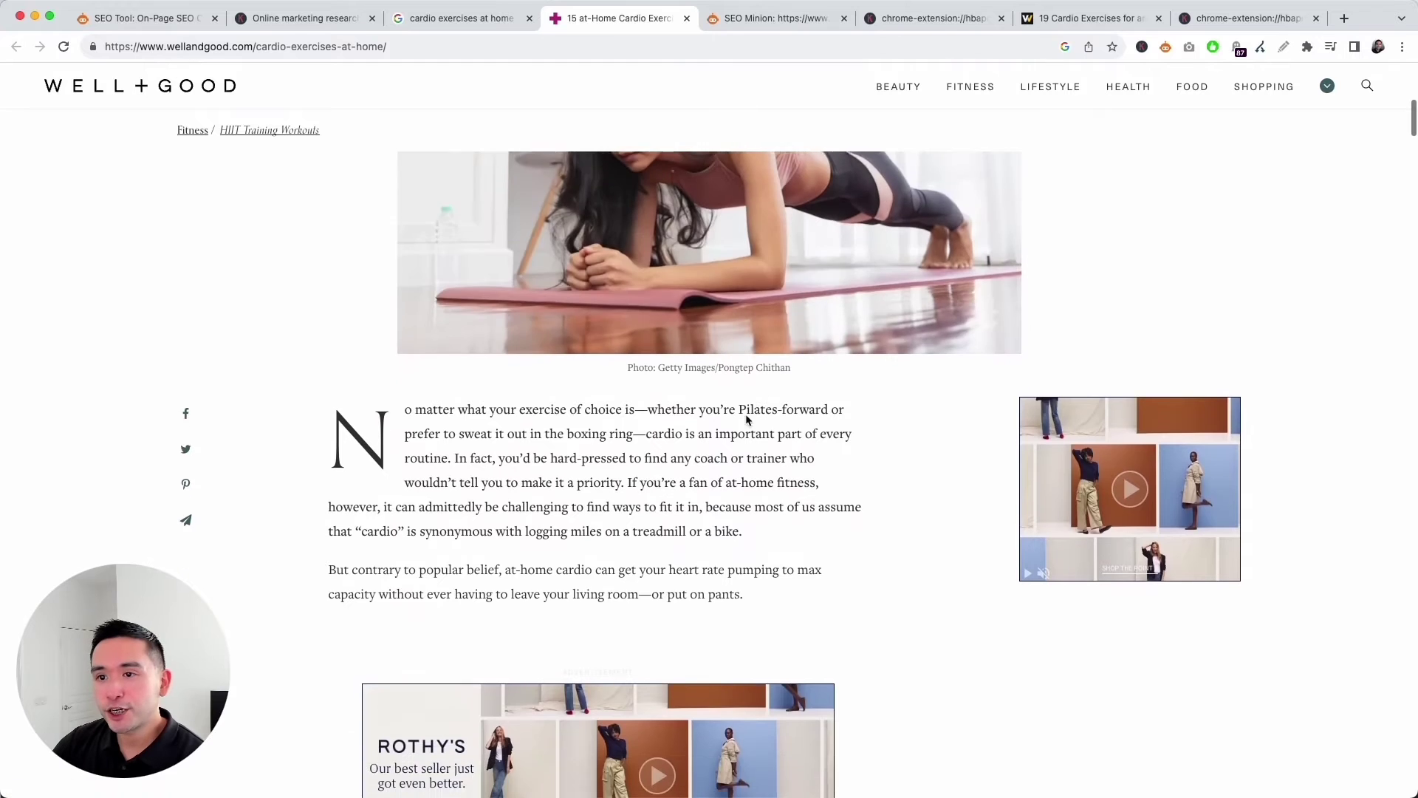
pyautogui.moveTo(473, 249); pyautogui.dragTo(731, 367)
pyautogui.scroll(-8, 816, 411)
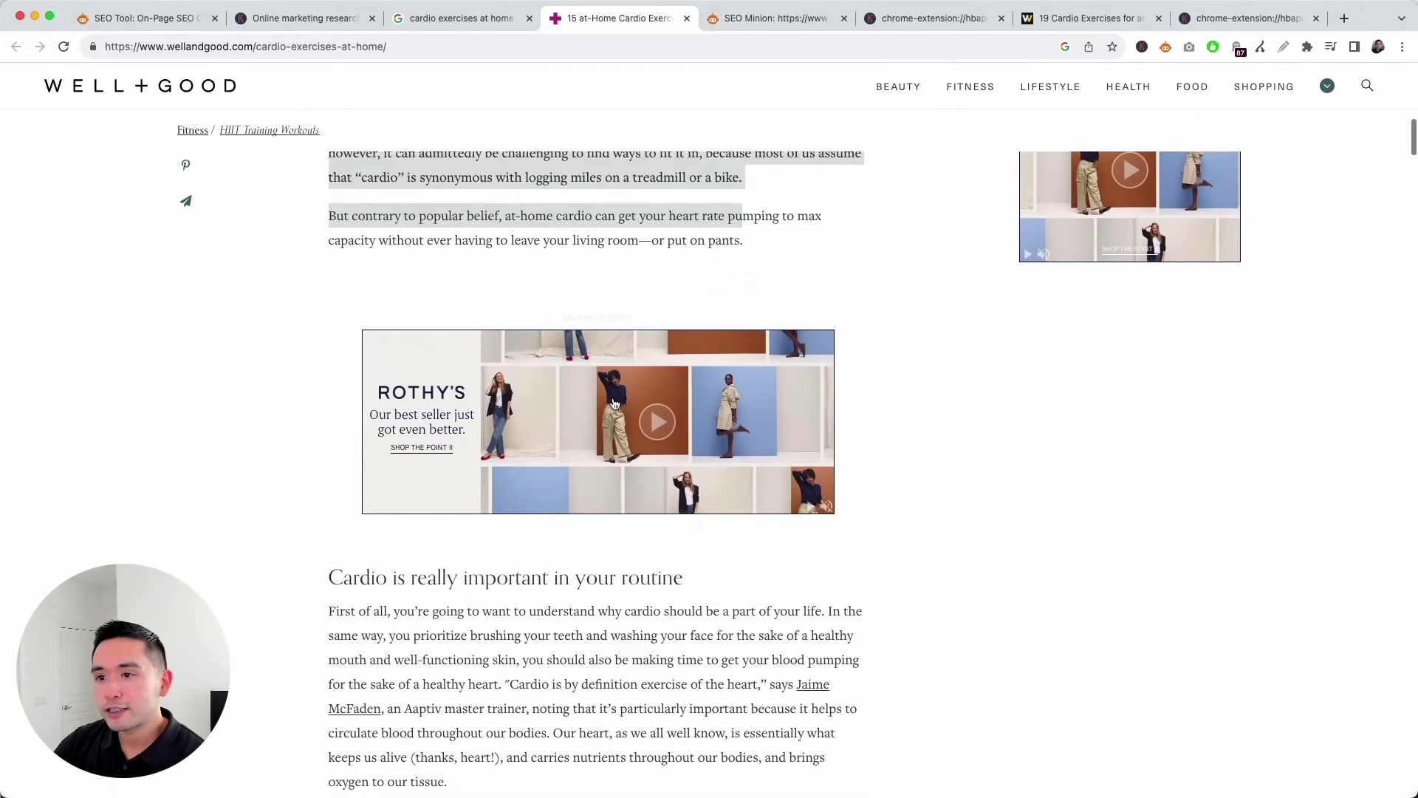
pyautogui.scroll(-9, 589, 506)
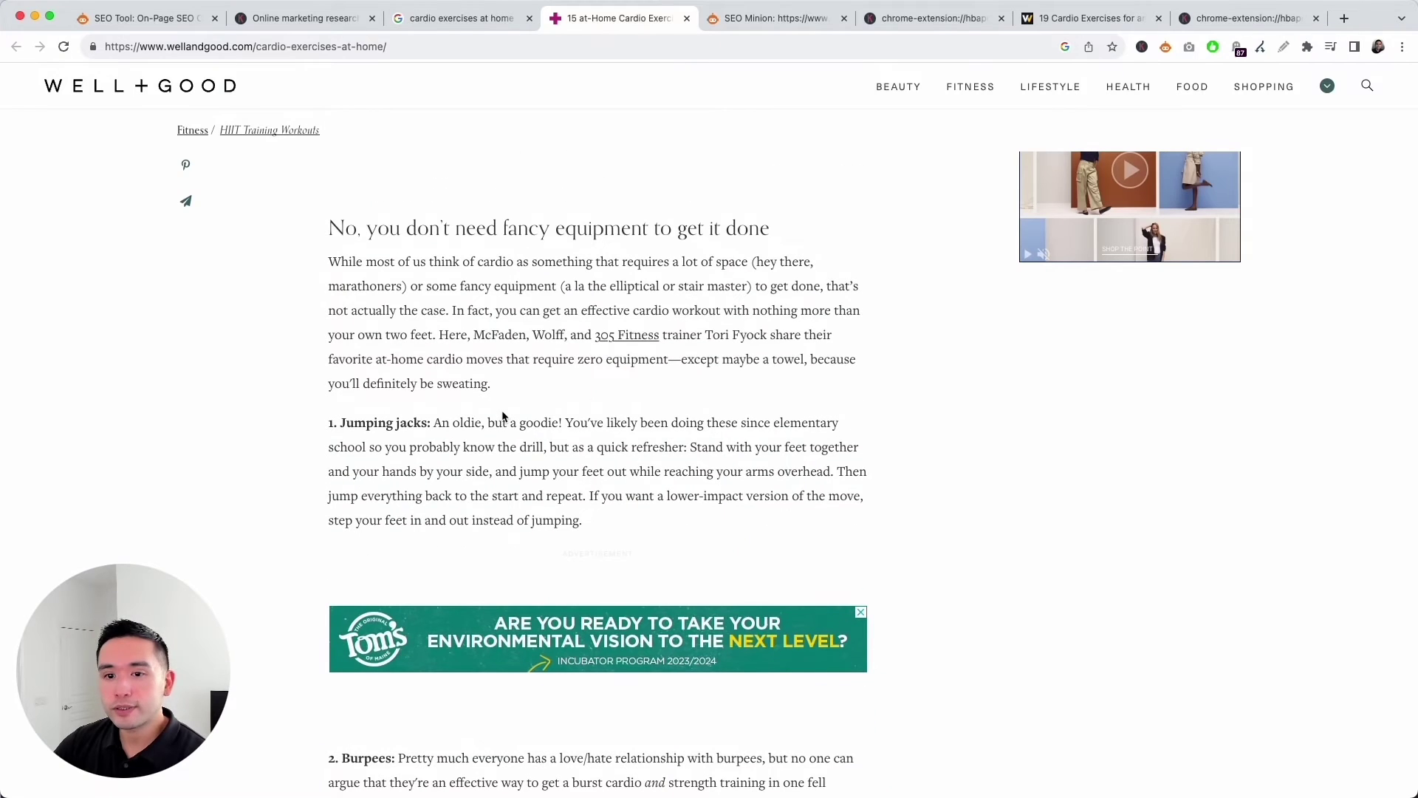
pyautogui.scroll(2, 382, 423)
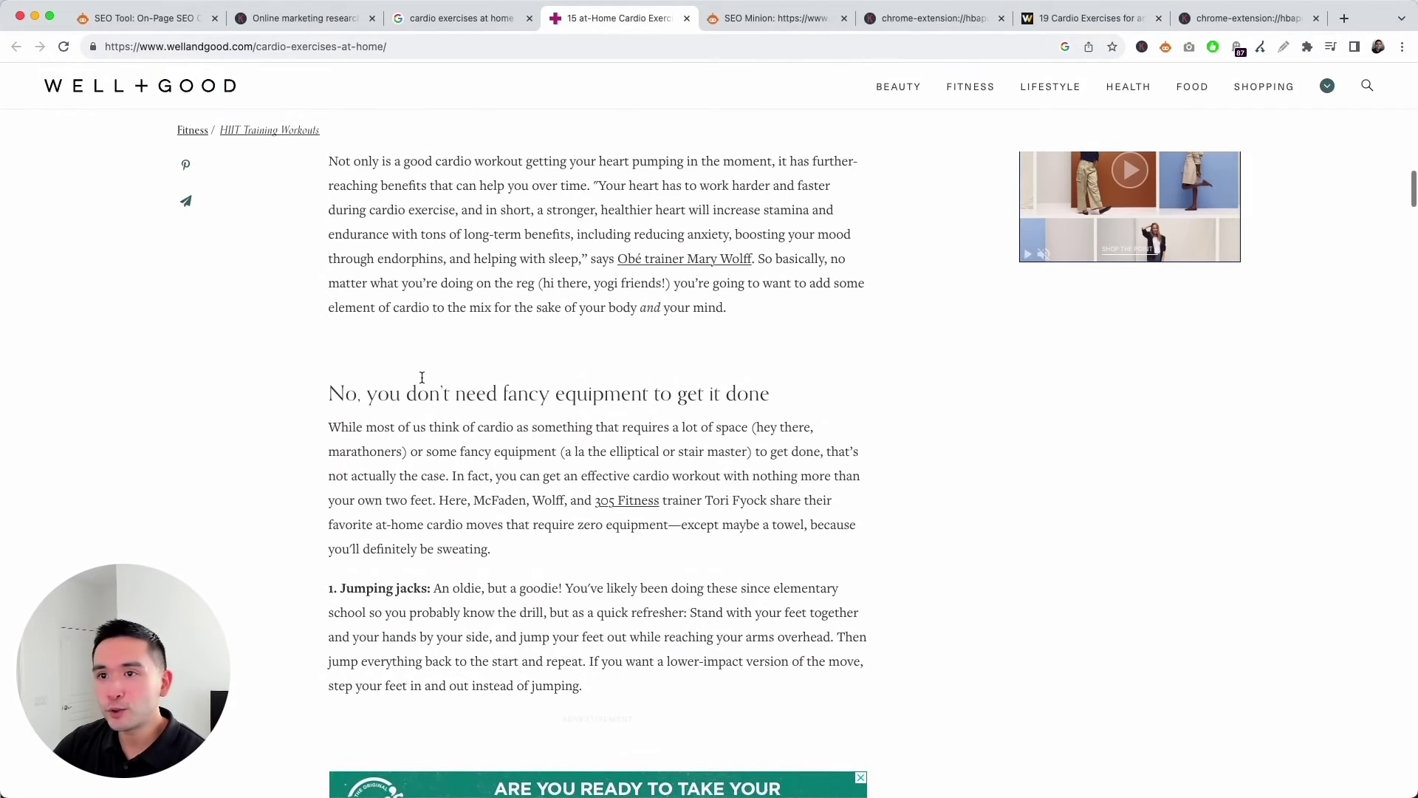
pyautogui.scroll(-1, 424, 471)
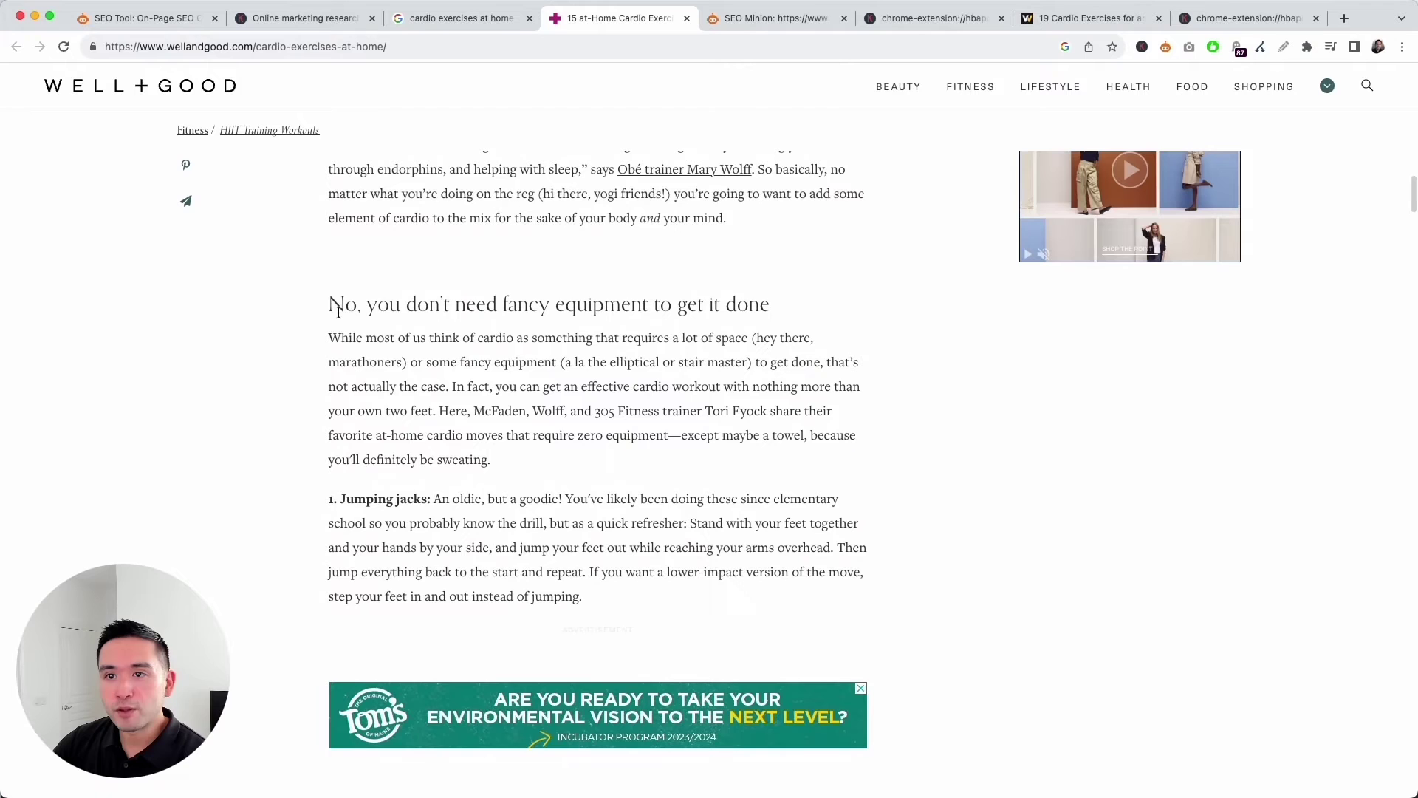
pyautogui.scroll(-3, 445, 513)
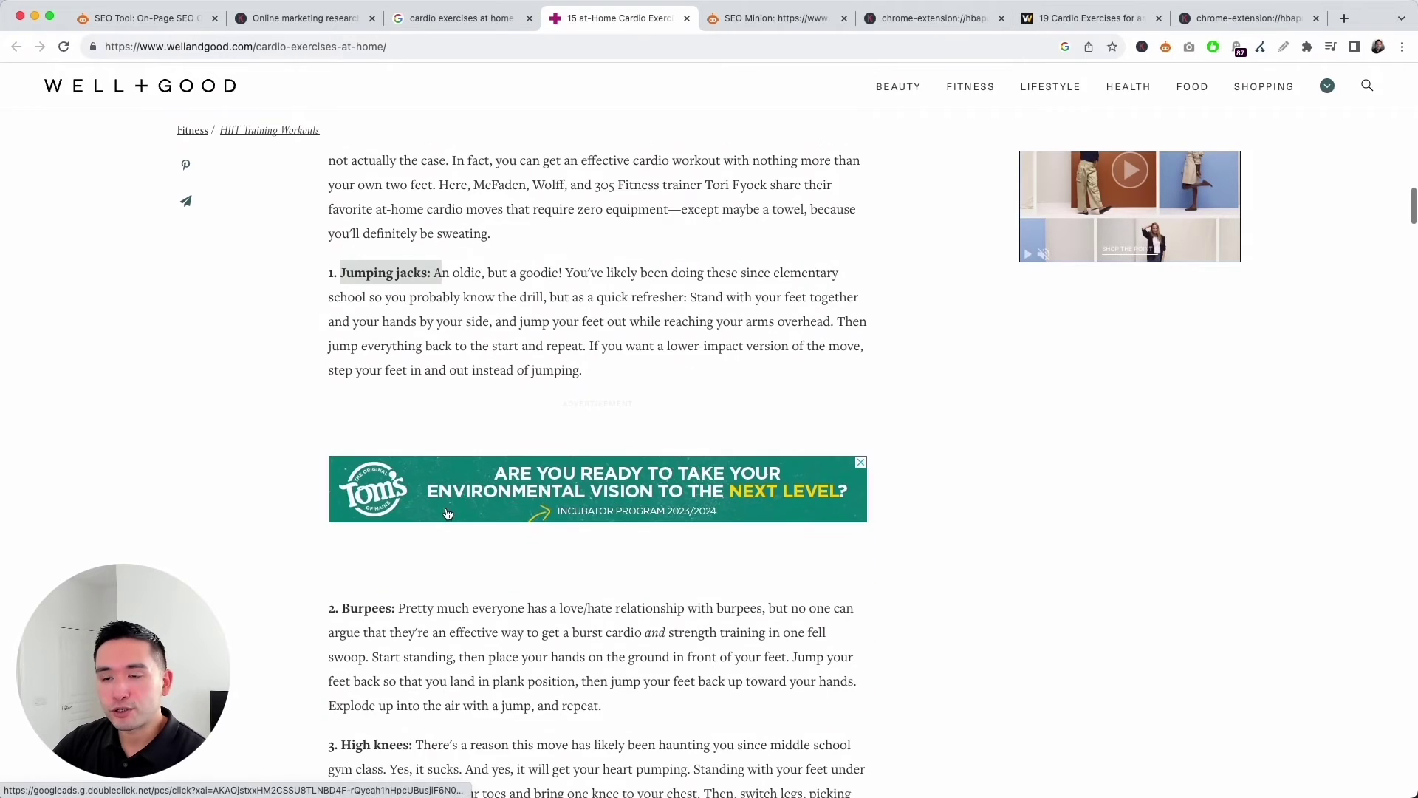
pyautogui.scroll(-1, 418, 355)
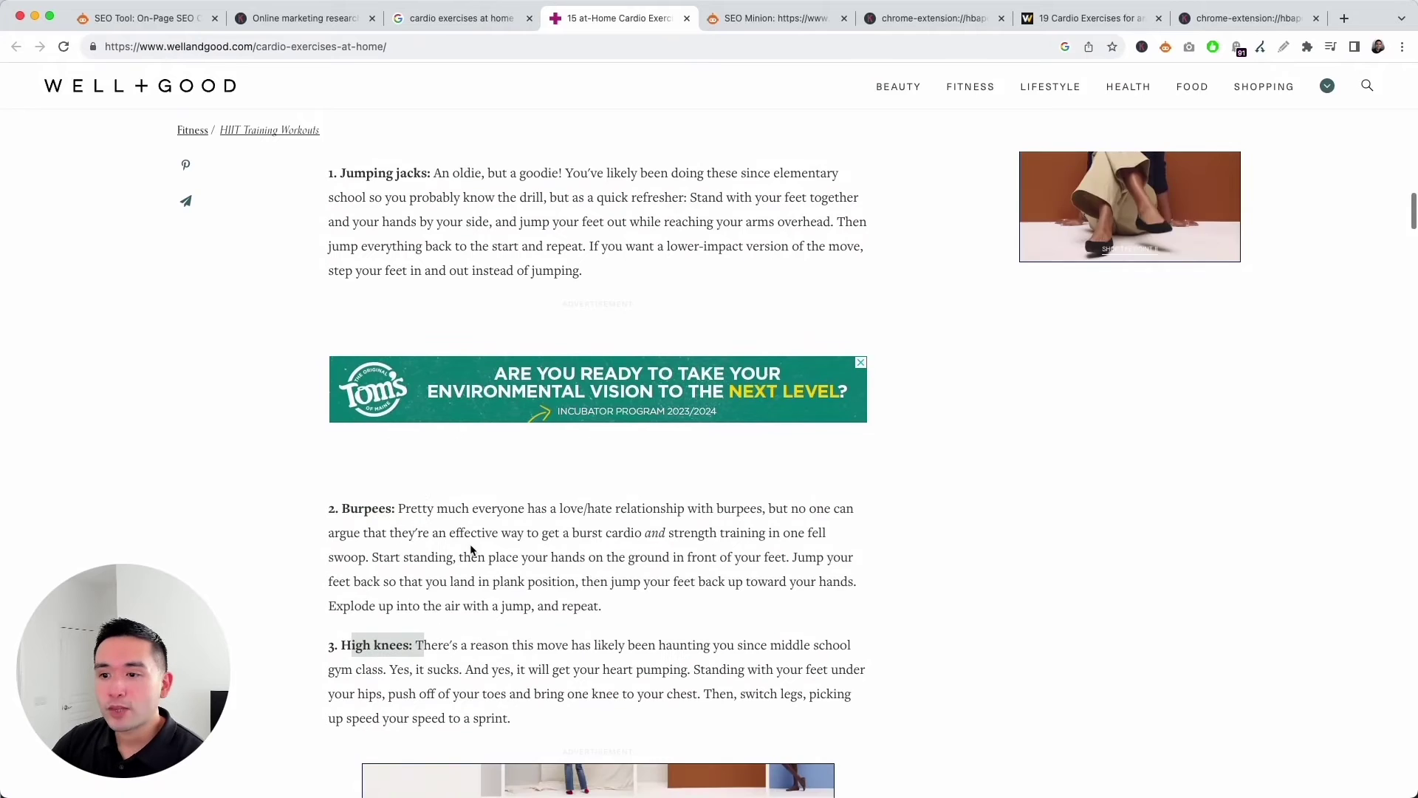
pyautogui.scroll(-2, 471, 545)
pyautogui.scroll(-5, 471, 544)
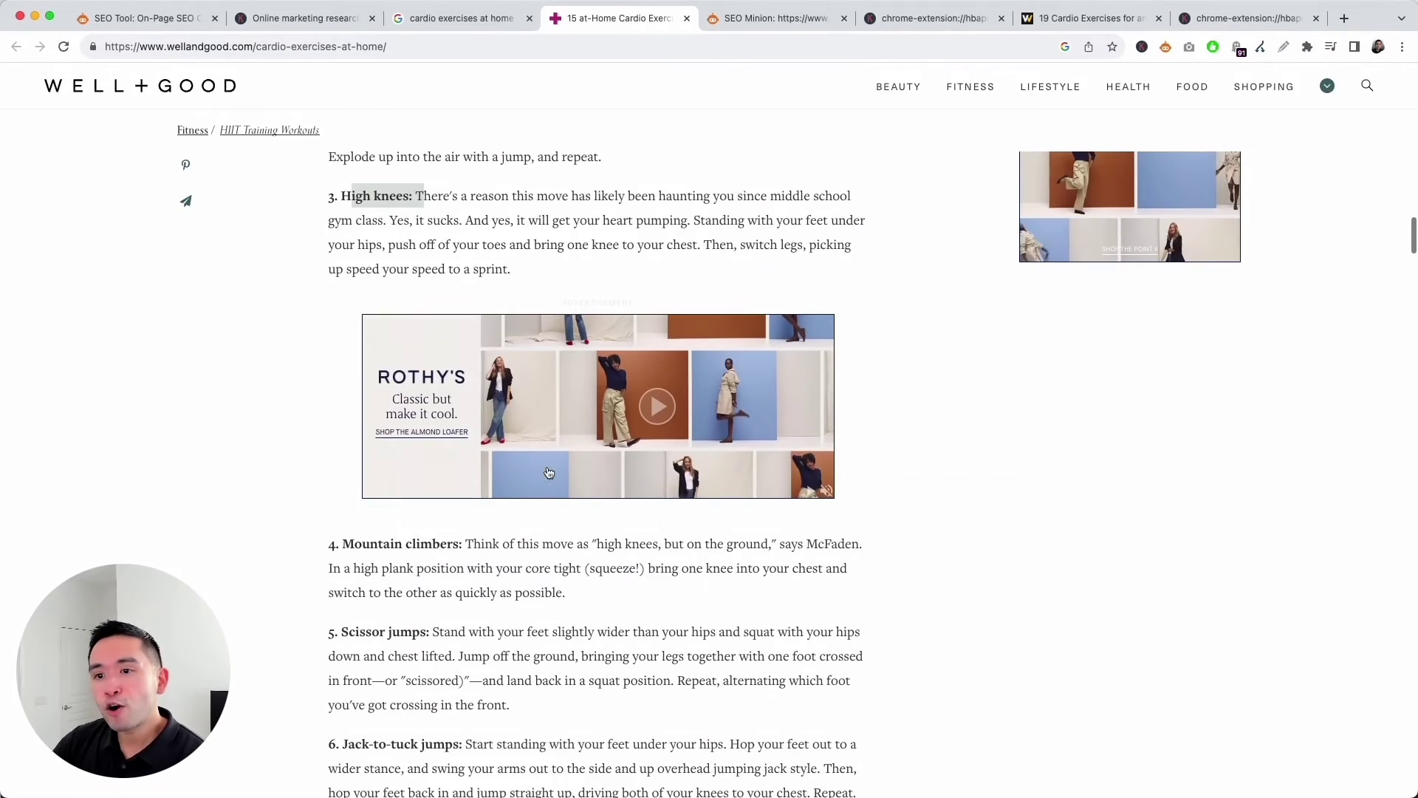
pyautogui.scroll(-10, 481, 480)
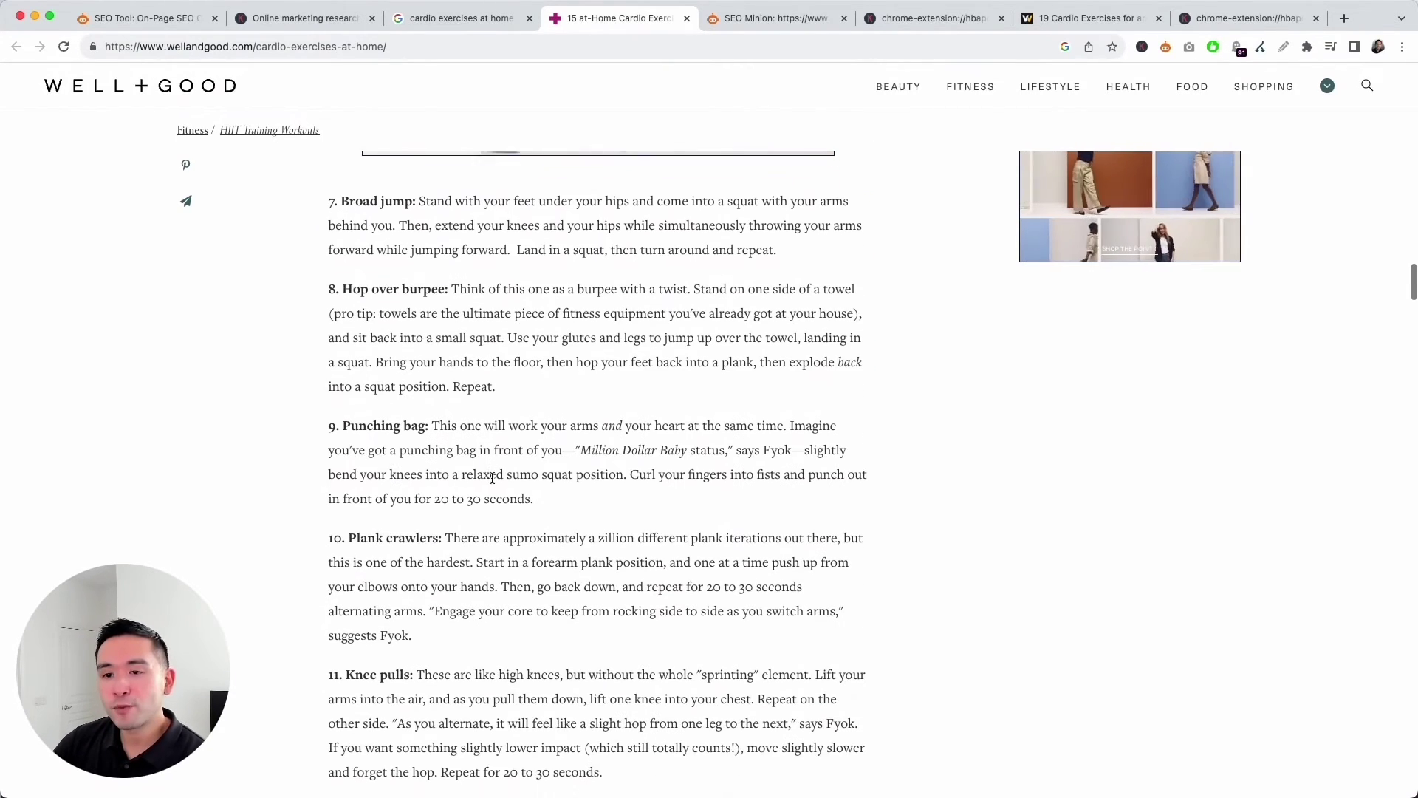
pyautogui.scroll(-12, 493, 488)
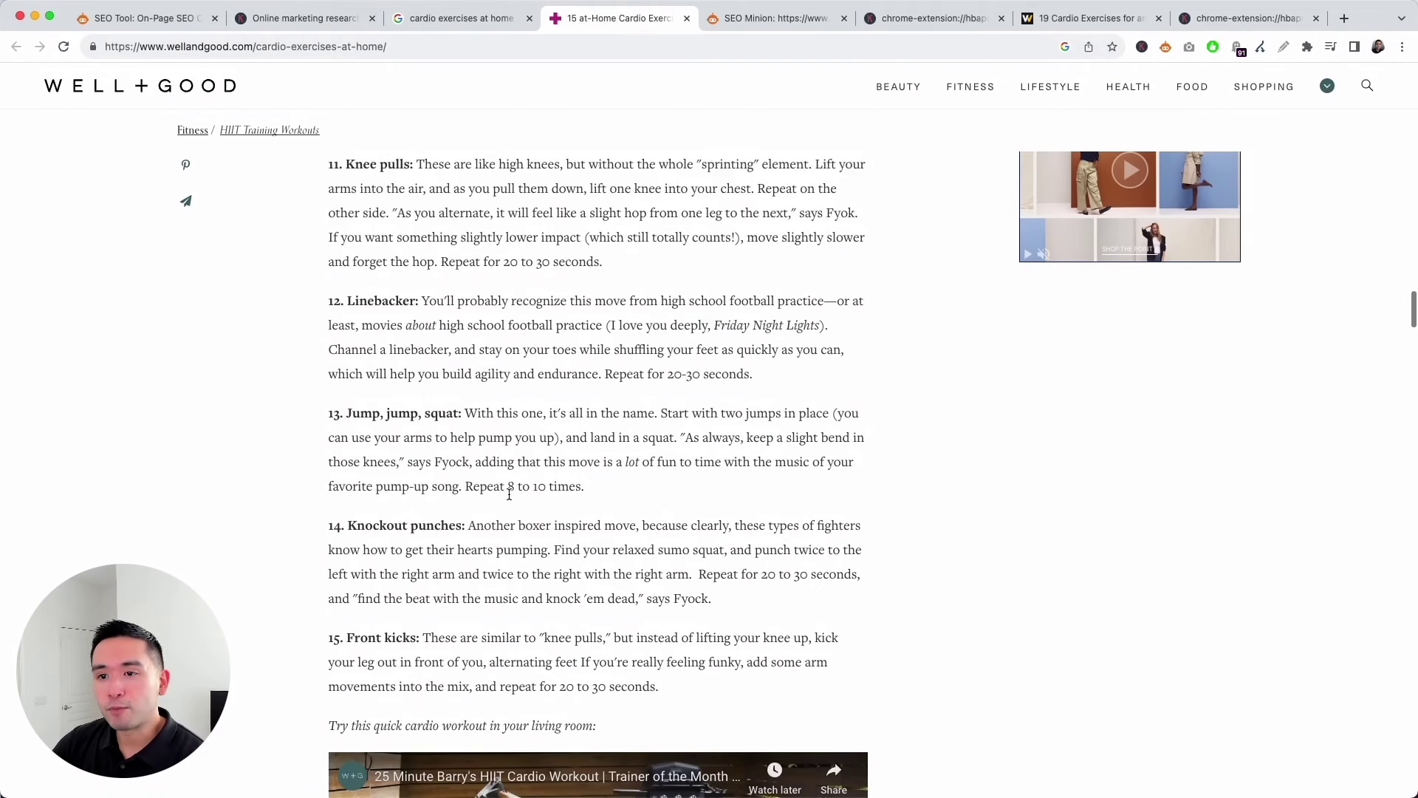
pyautogui.scroll(-2, 681, 563)
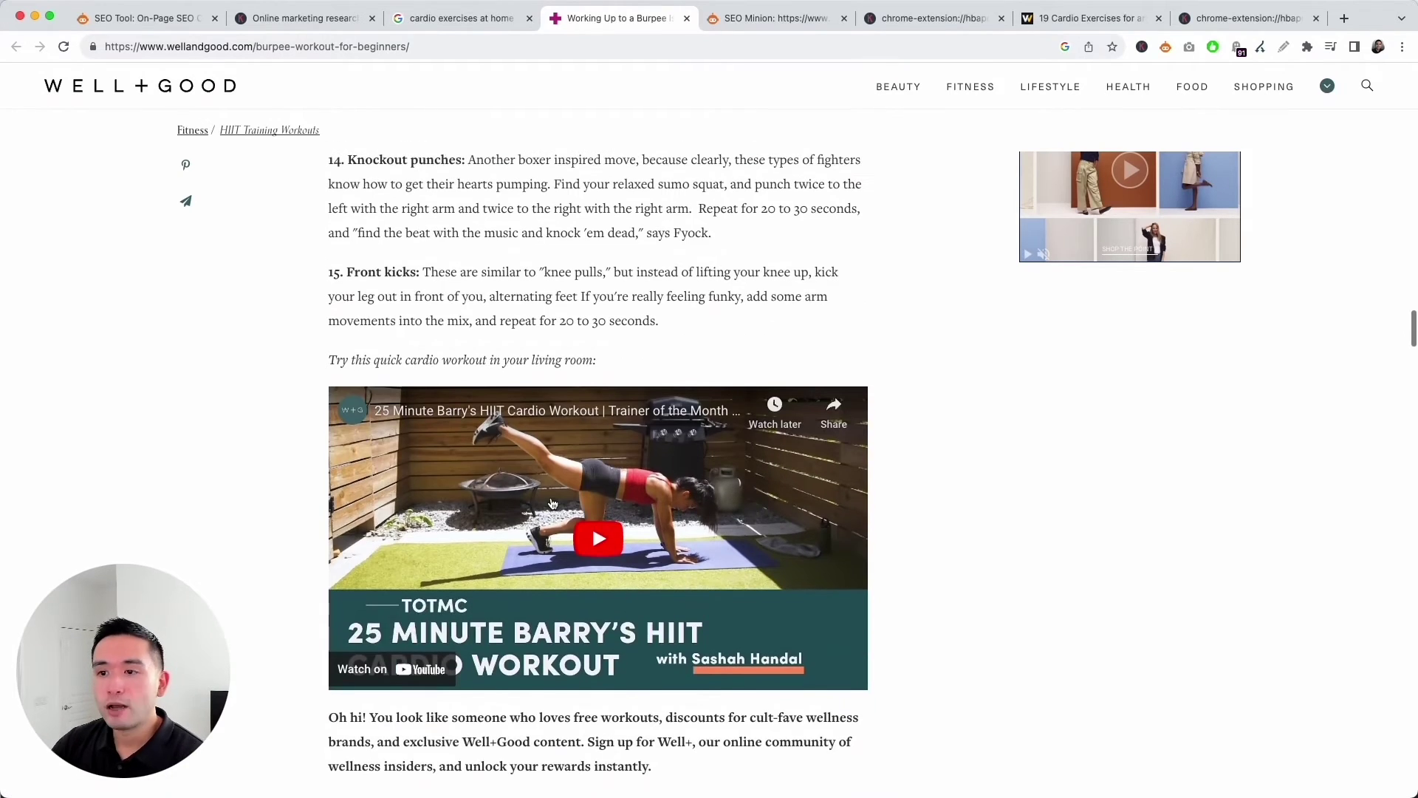
pyautogui.scroll(-1, 627, 497)
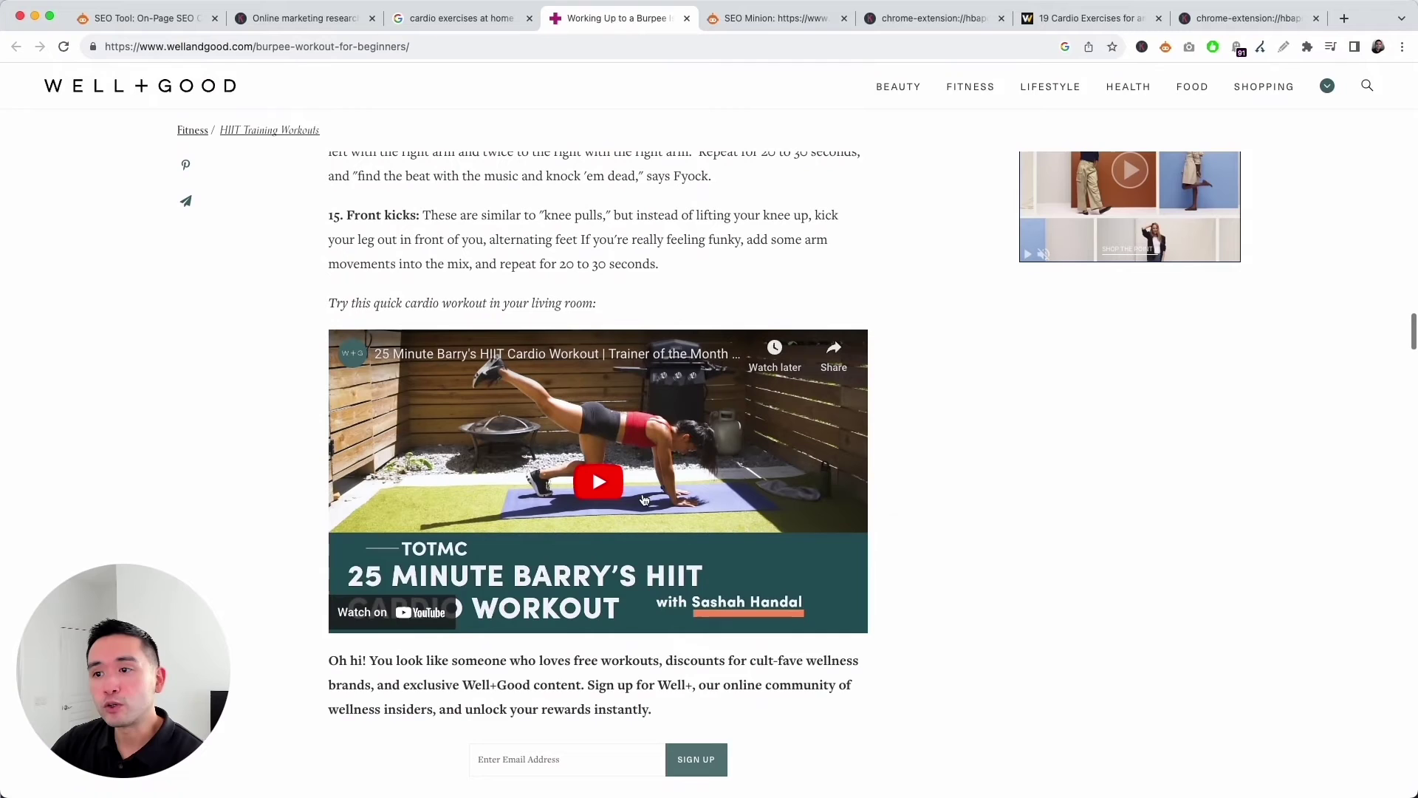
pyautogui.scroll(4, 621, 510)
pyautogui.scroll(1, 617, 514)
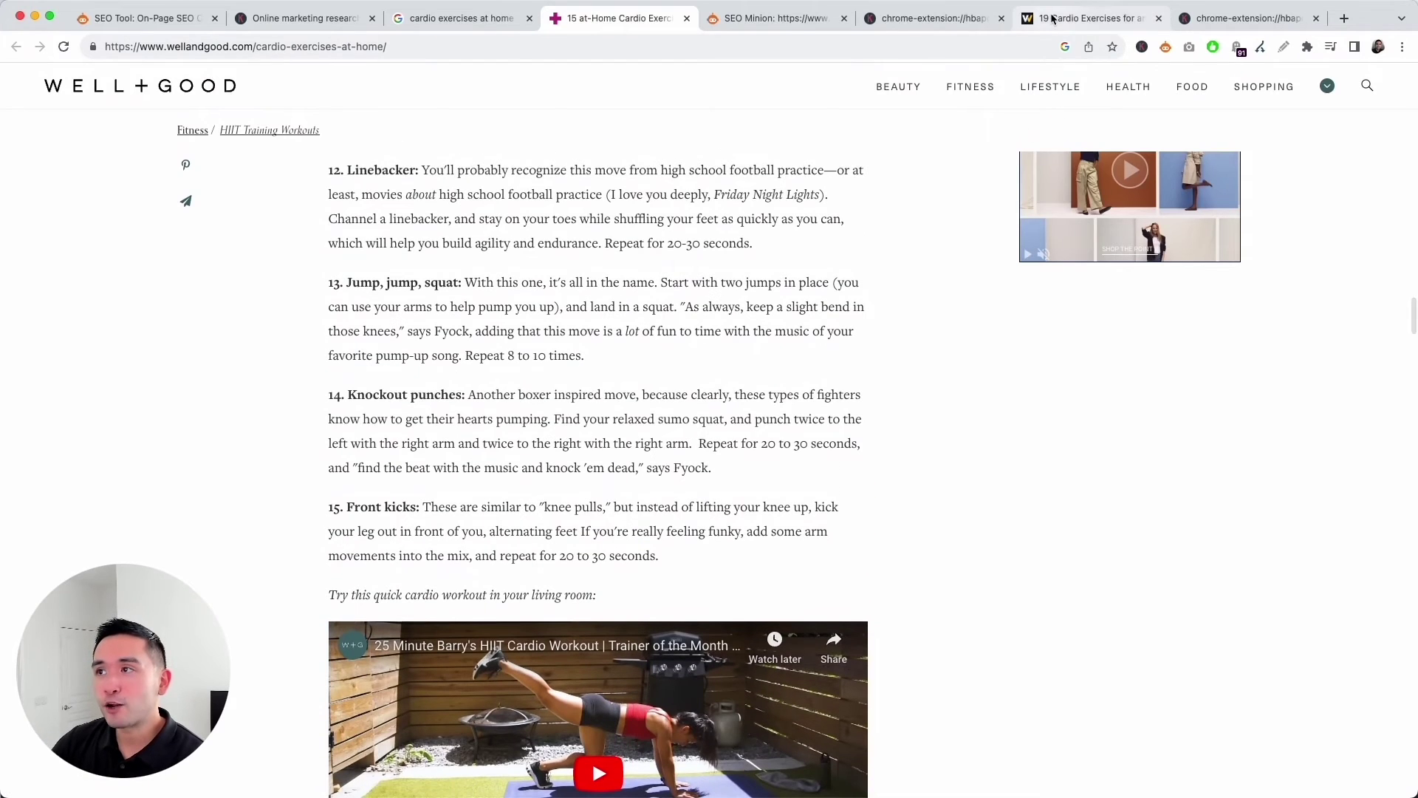
# - Review Verywell Fit's '19 Cardio Exercises' list and its Froggy jumps, Burpees and Mountain Climbers sections
pyautogui.click(1085, 17)
pyautogui.scroll(-5, 798, 481)
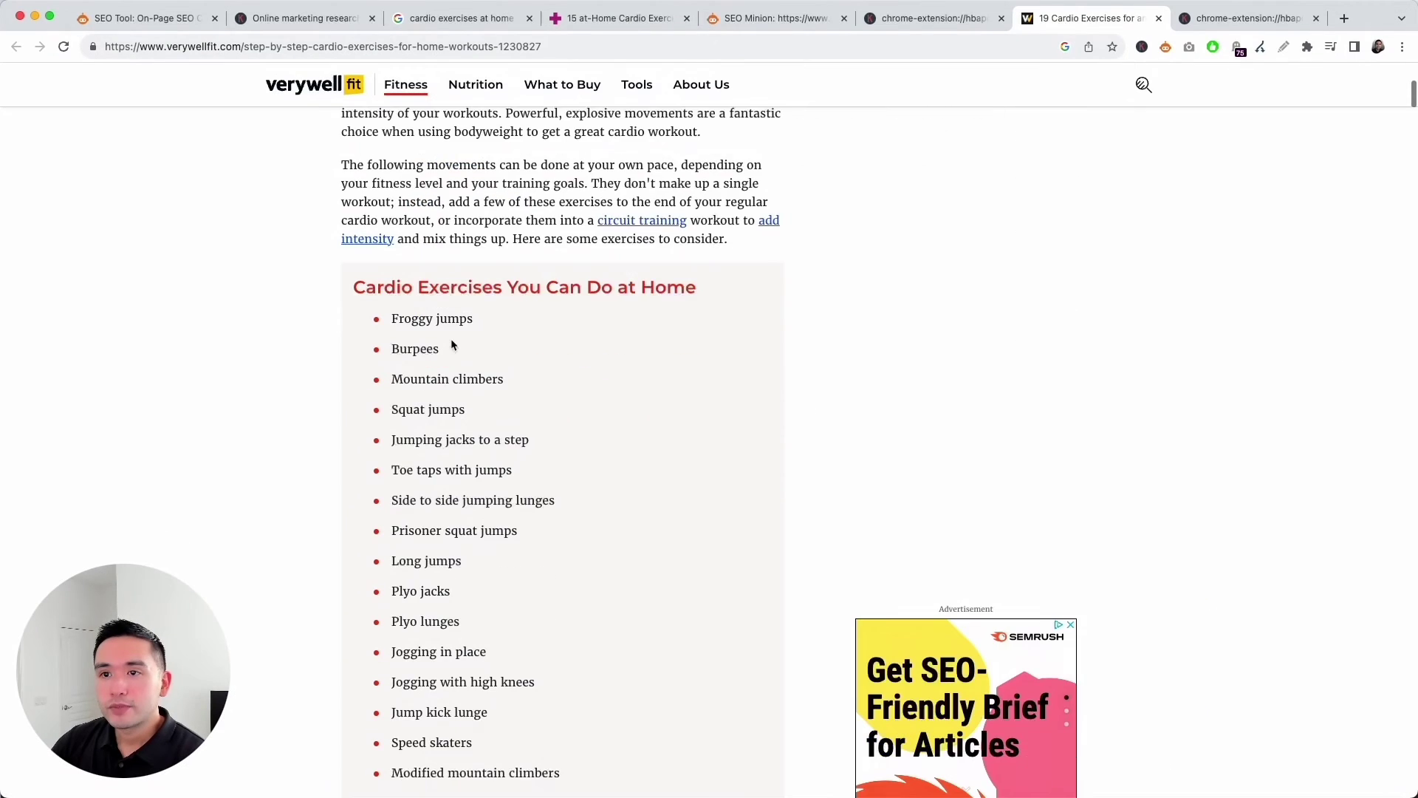
pyautogui.moveTo(392, 296); pyautogui.dragTo(499, 622)
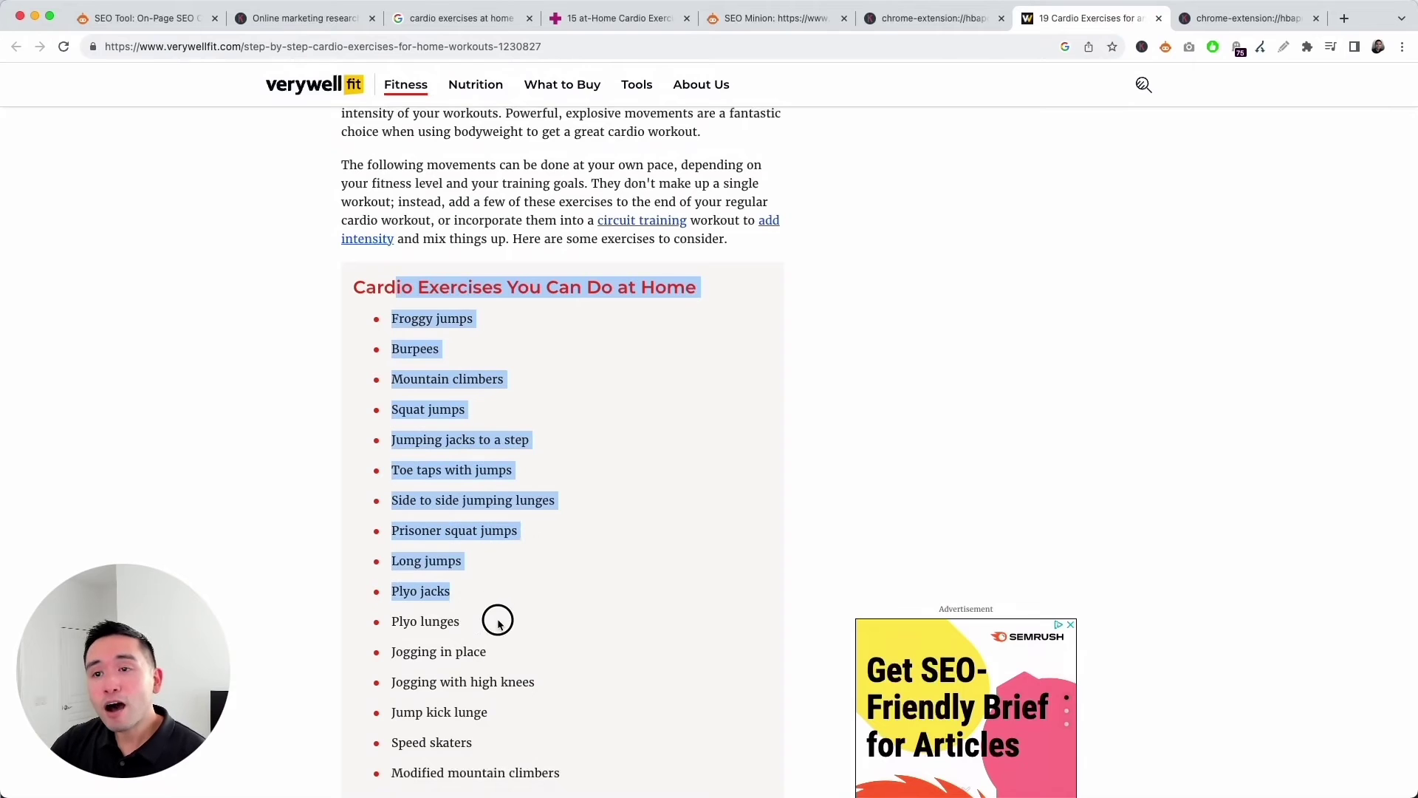
pyautogui.scroll(-5, 476, 606)
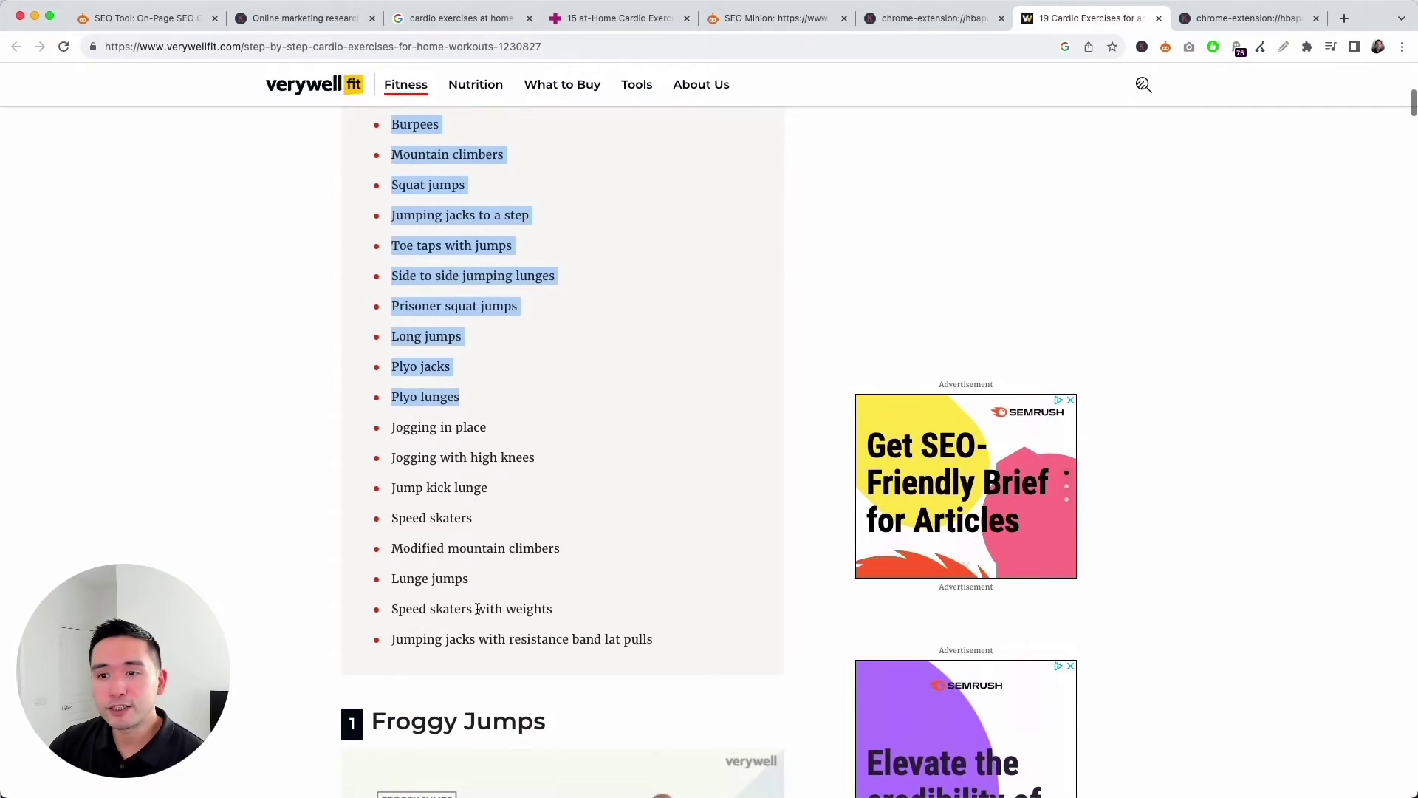
pyautogui.scroll(-4, 456, 524)
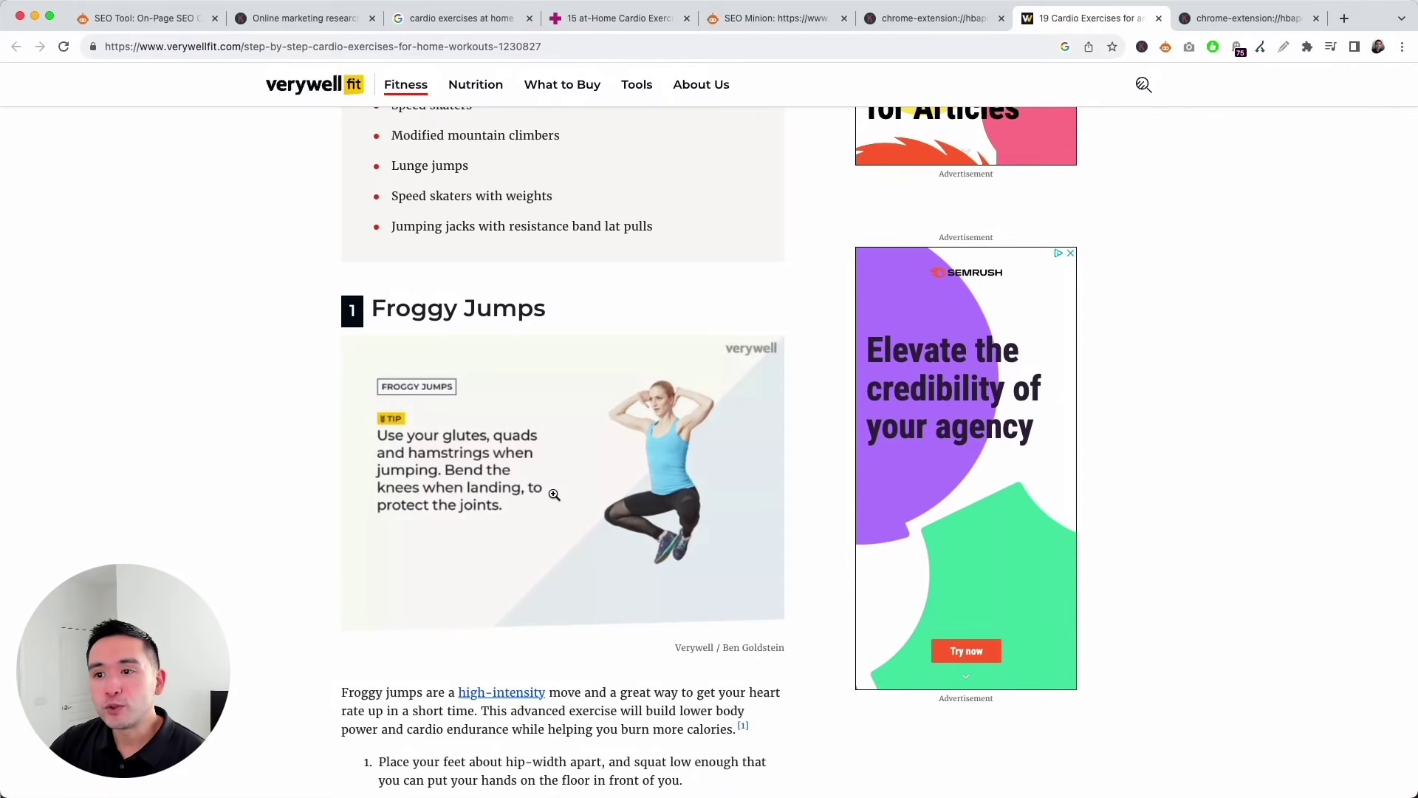
pyautogui.scroll(-8, 554, 494)
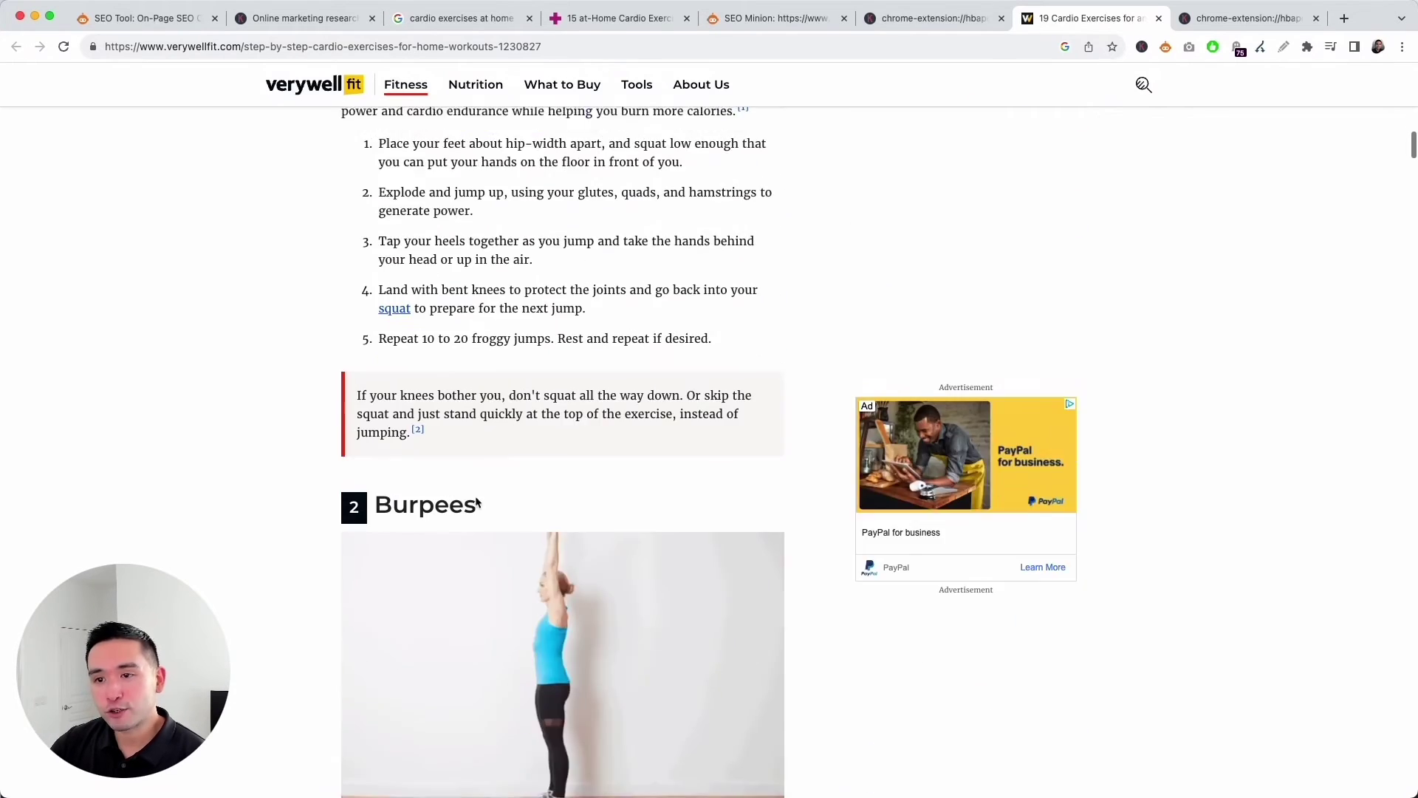
pyautogui.scroll(-2, 476, 502)
pyautogui.scroll(5, 573, 551)
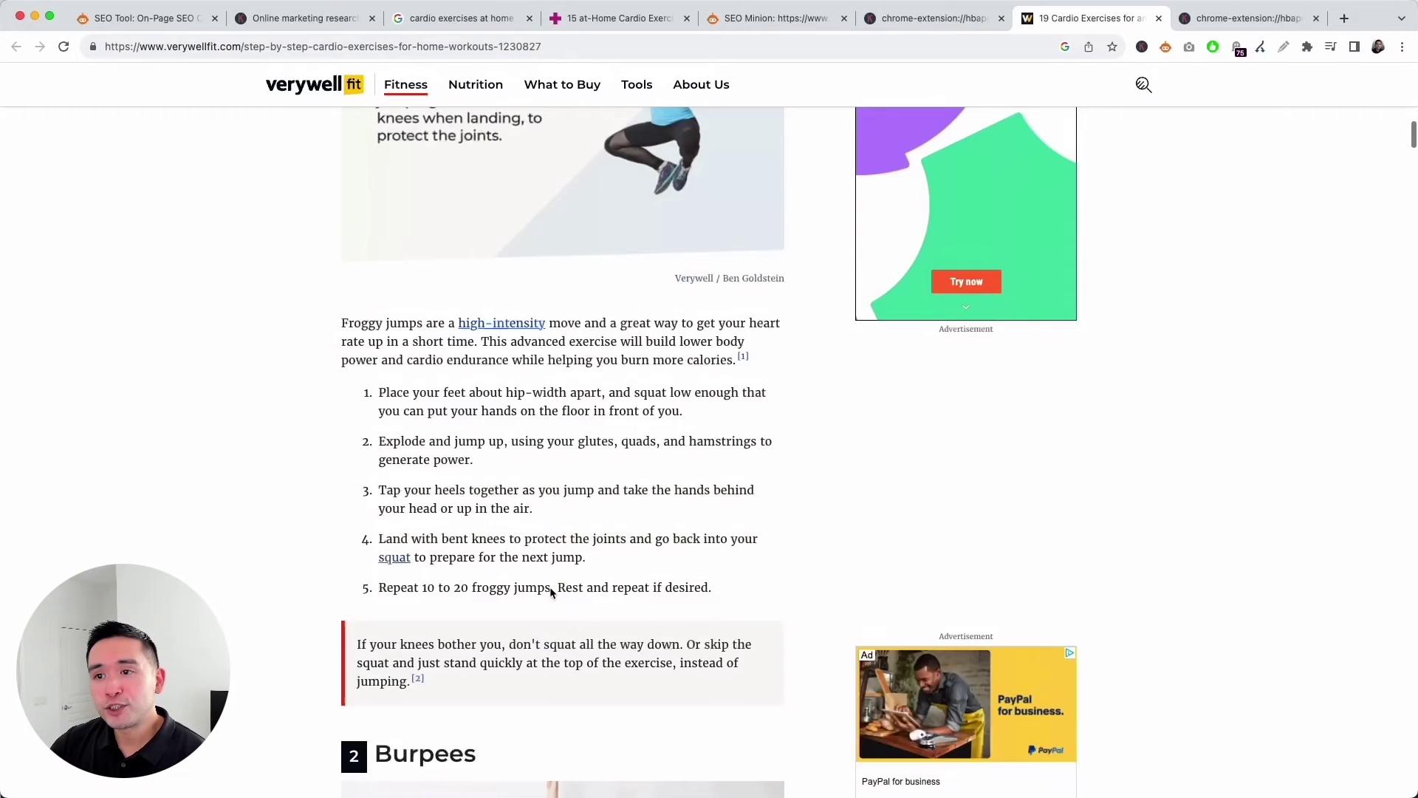
pyautogui.scroll(2, 526, 307)
pyautogui.scroll(-15, 614, 374)
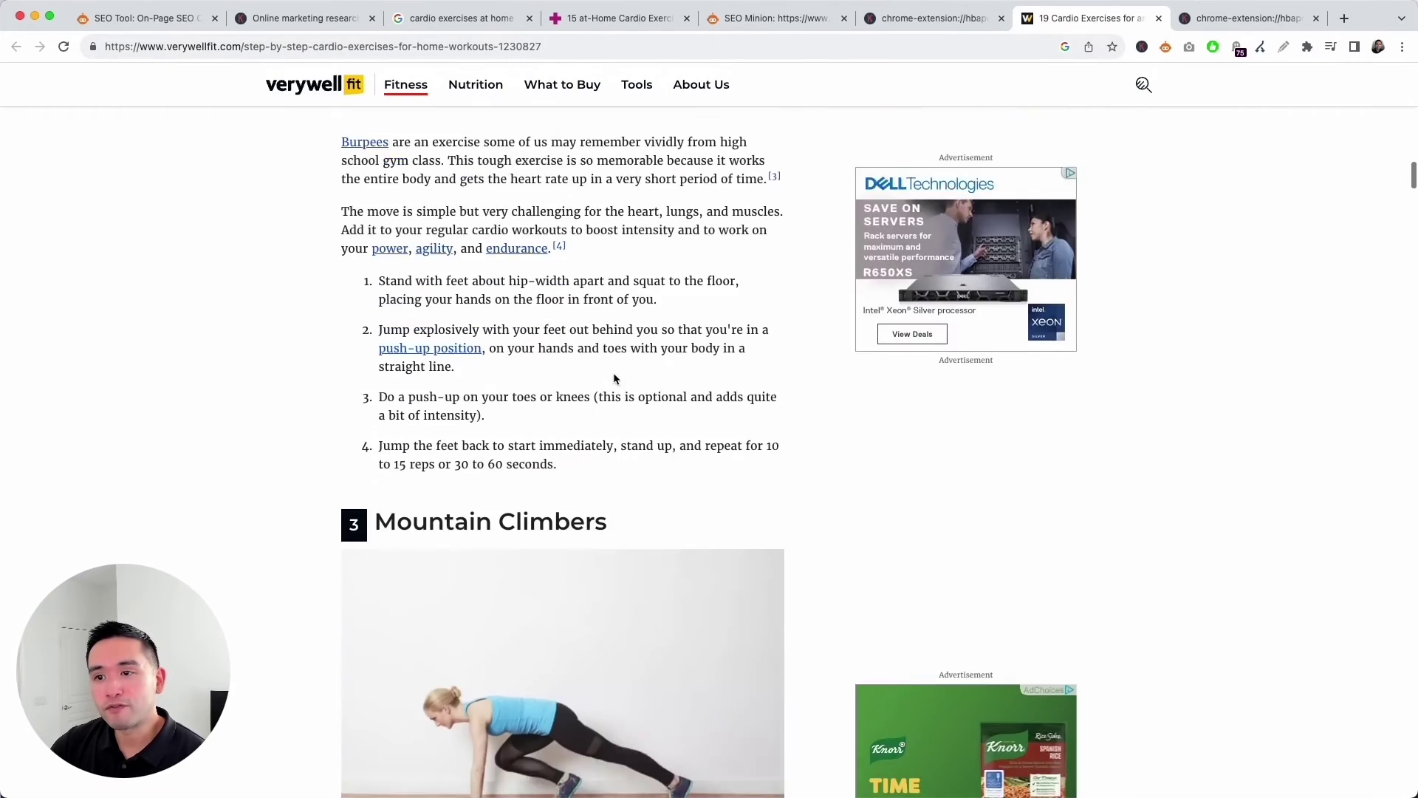
pyautogui.scroll(-15, 614, 378)
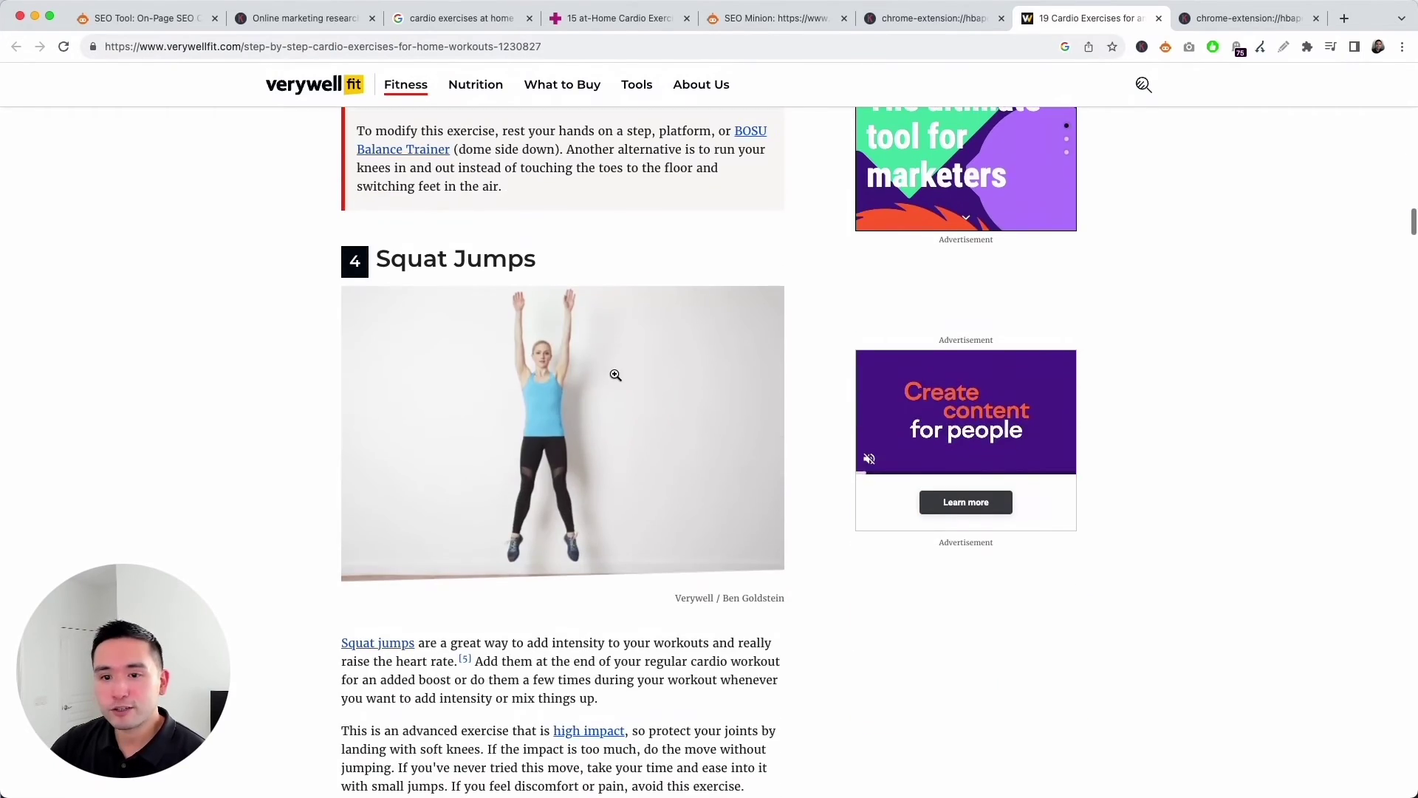
pyautogui.scroll(5, 665, 340)
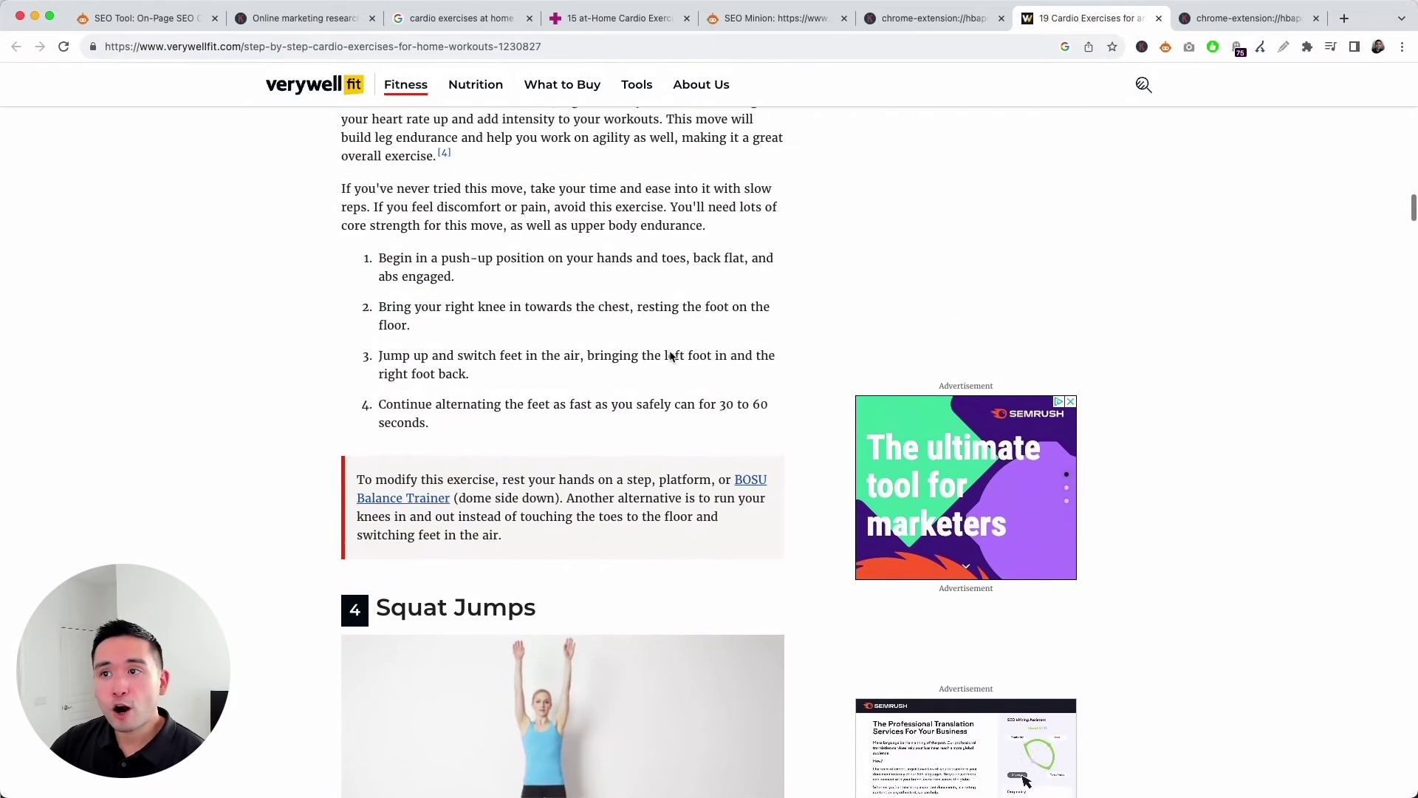
pyautogui.scroll(3, 672, 357)
pyautogui.scroll(3, 394, 300)
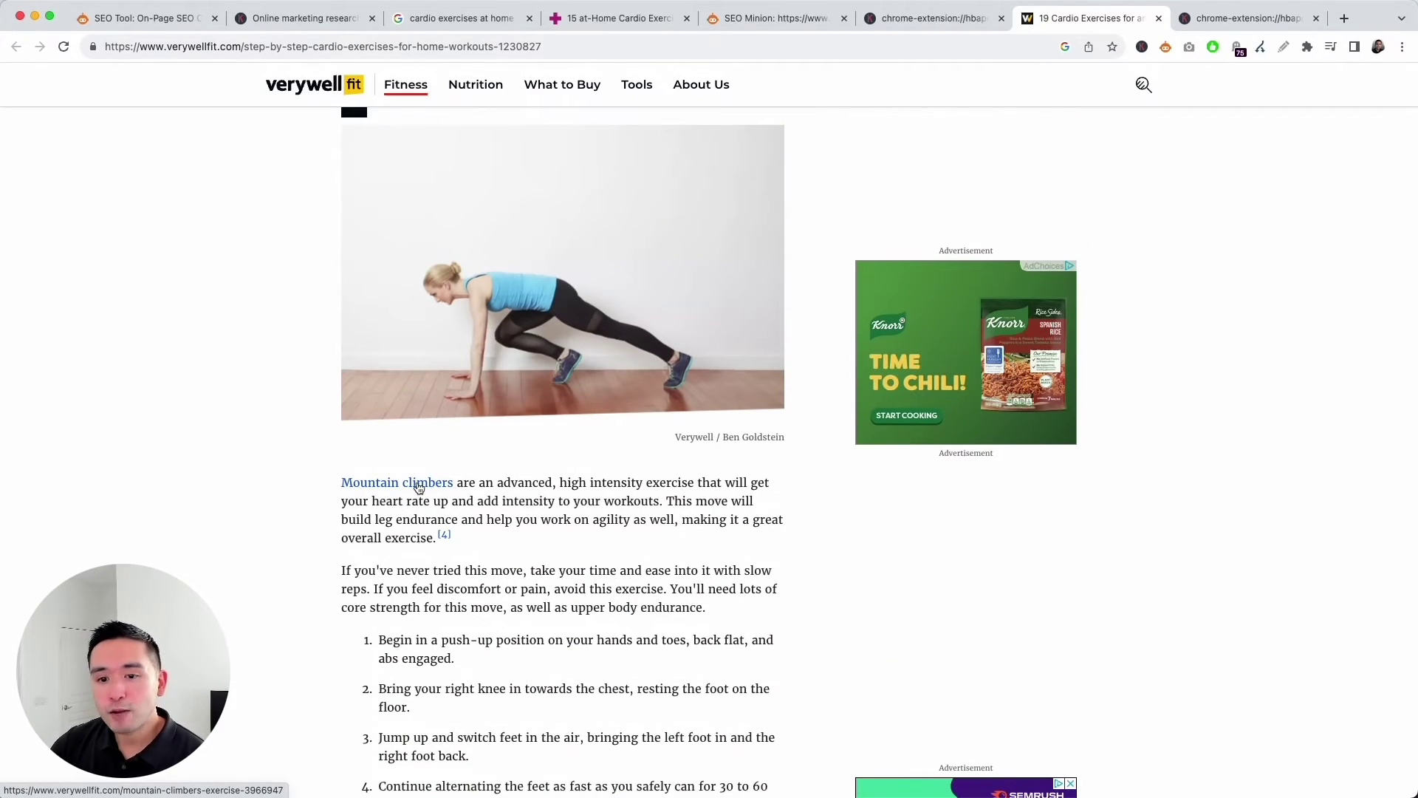
pyautogui.scroll(5, 449, 484)
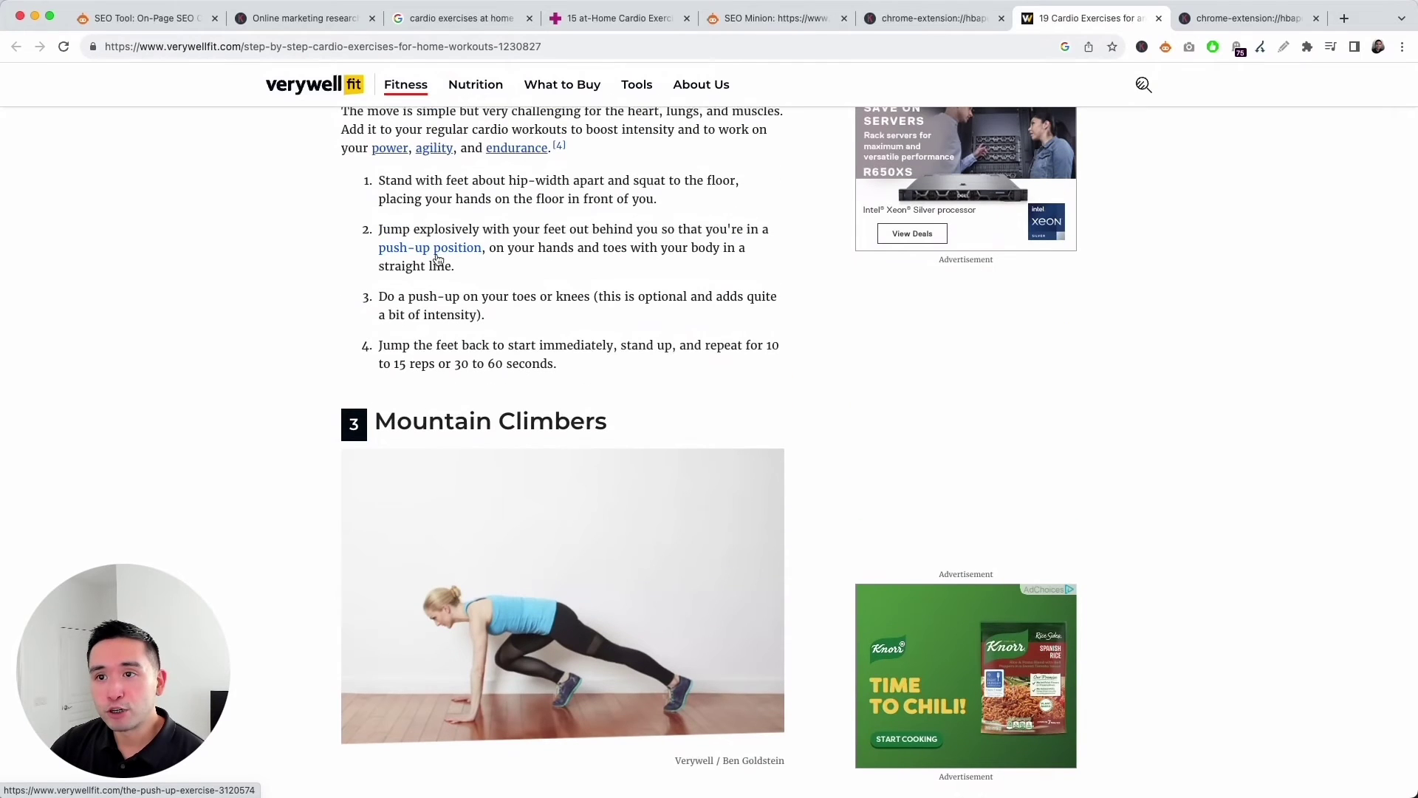
pyautogui.scroll(4, 456, 260)
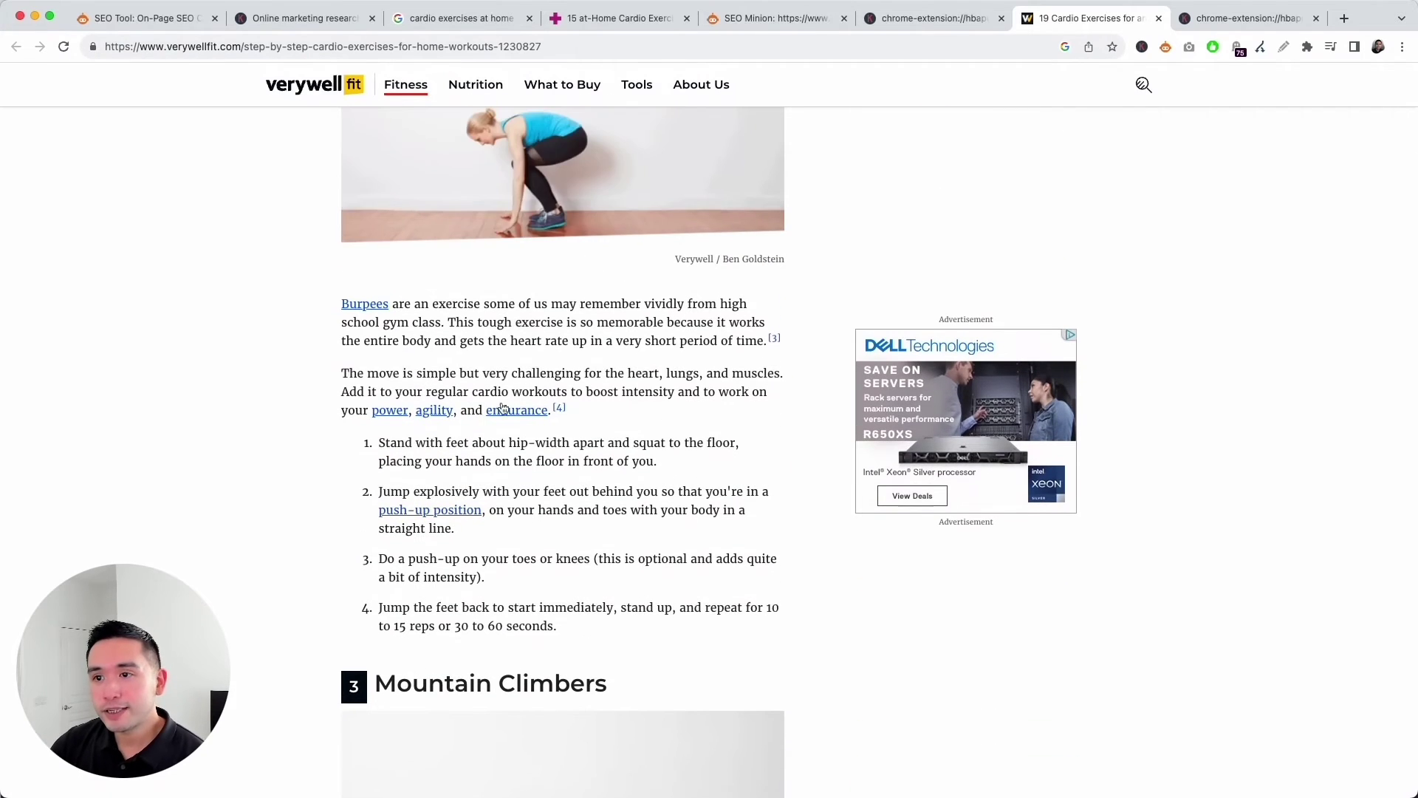
# - Open SEO Minion on the Well+Good article and return to its main tool list
pyautogui.click(617, 18)
pyautogui.scroll(4, 568, 362)
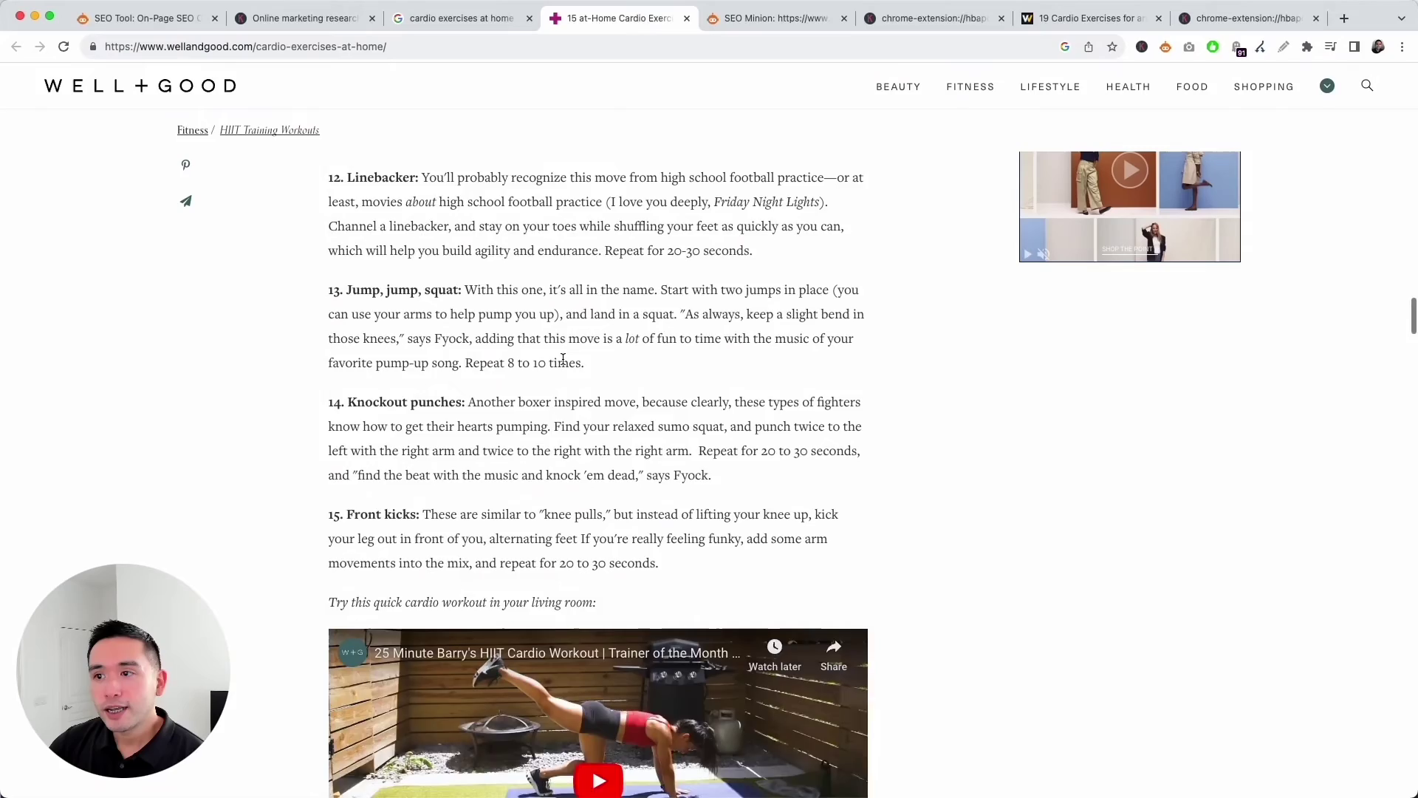
pyautogui.scroll(20, 568, 362)
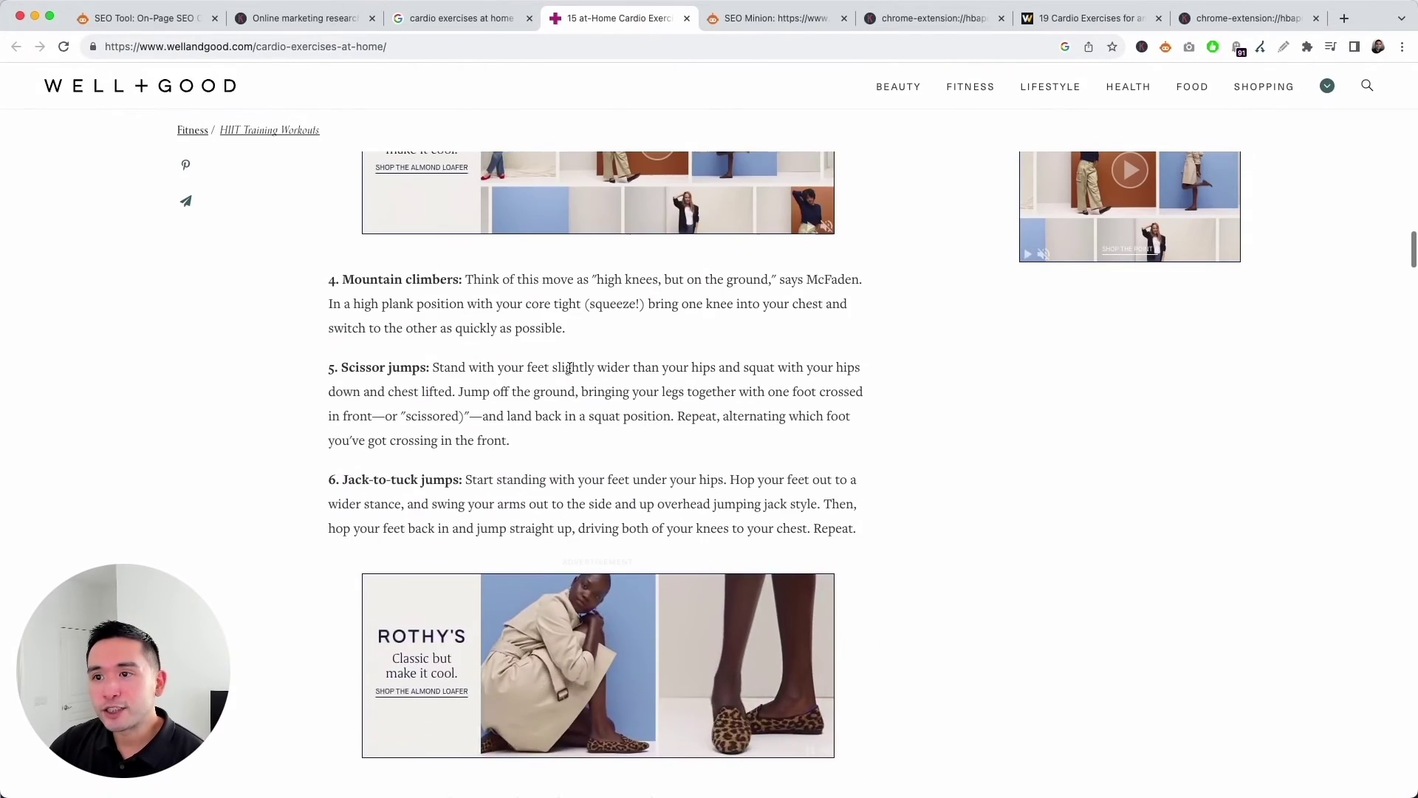
pyautogui.scroll(12, 569, 370)
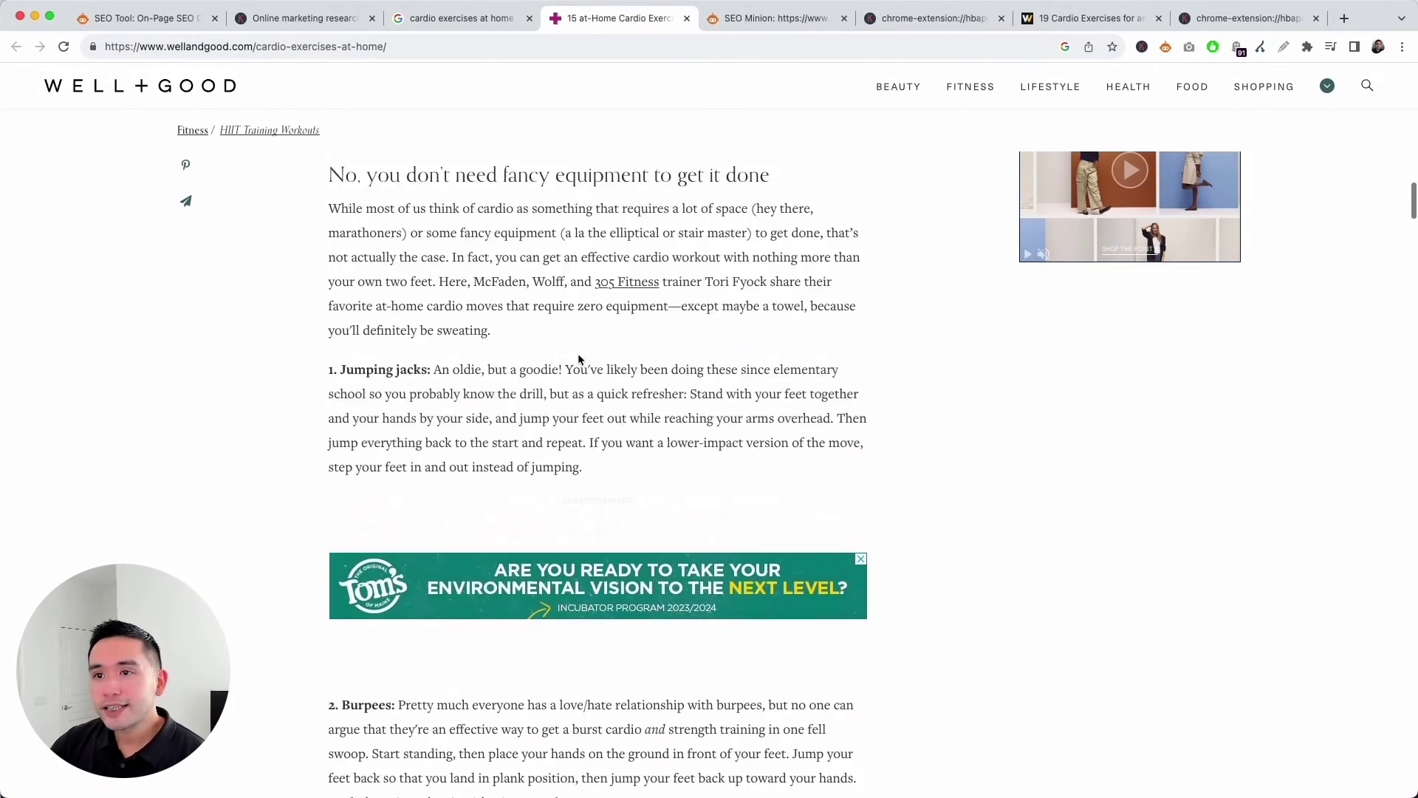
pyautogui.click(1167, 48)
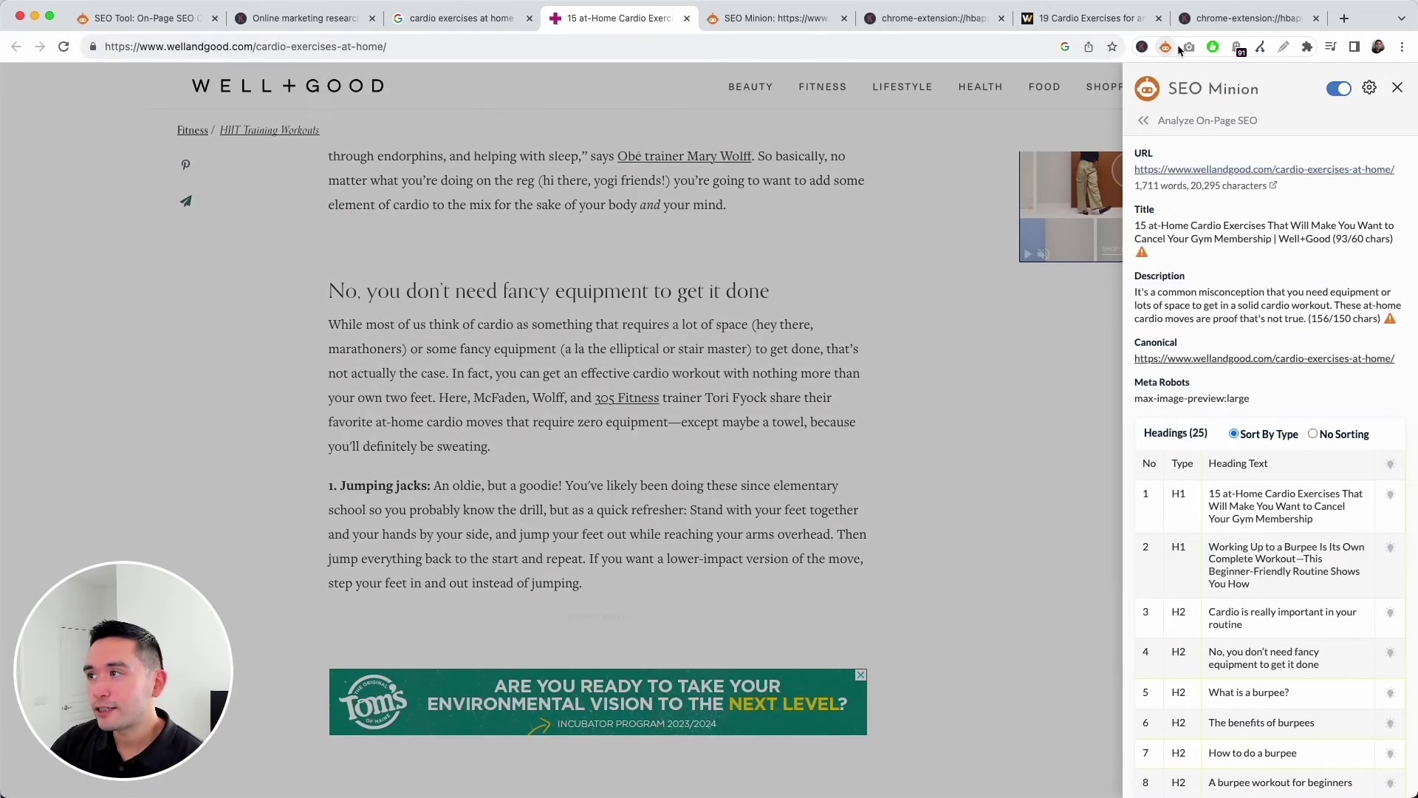
pyautogui.click(1146, 121)
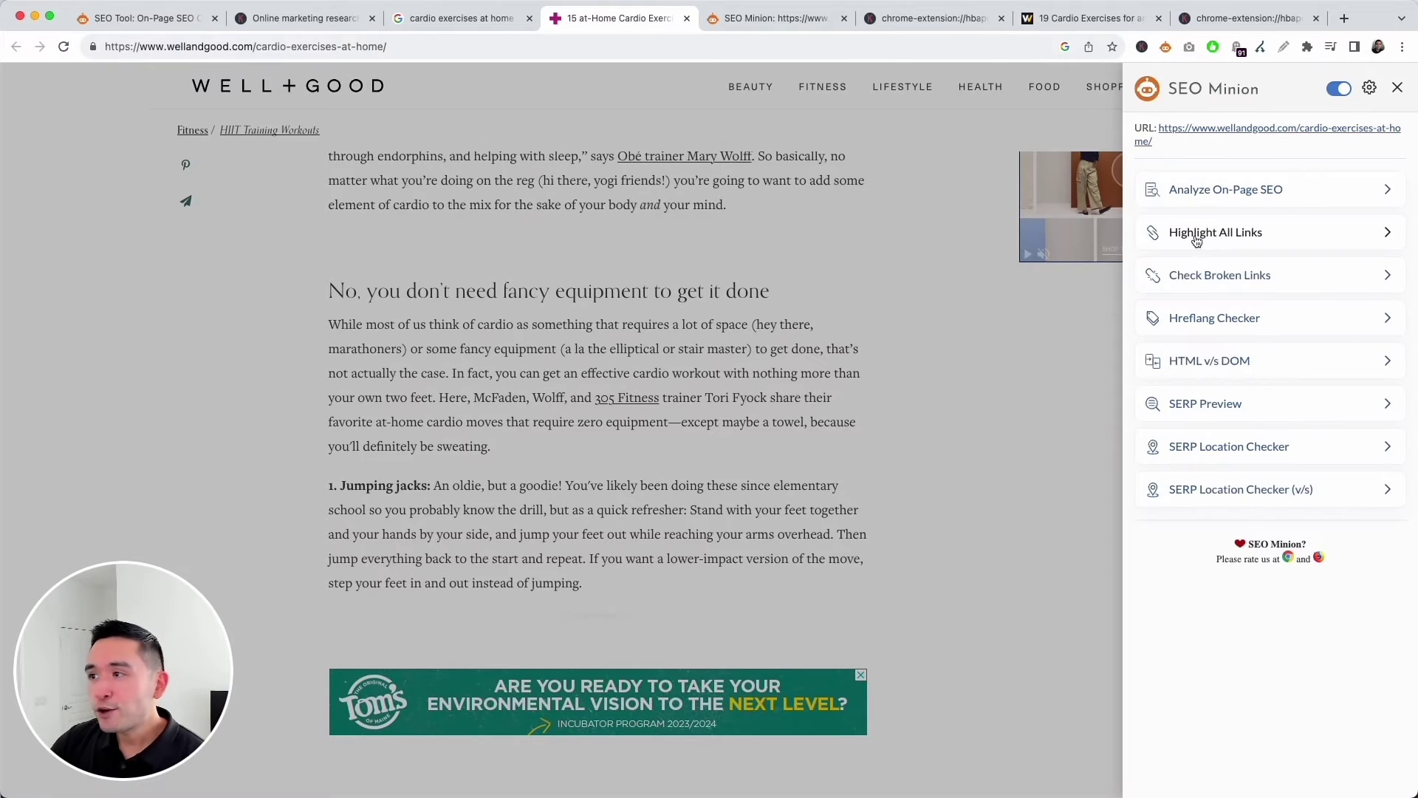
# - Run Check Broken Links on Well+Good: 112 links, 110 valid, 2 redirects, no 404s
pyautogui.click(1218, 285)
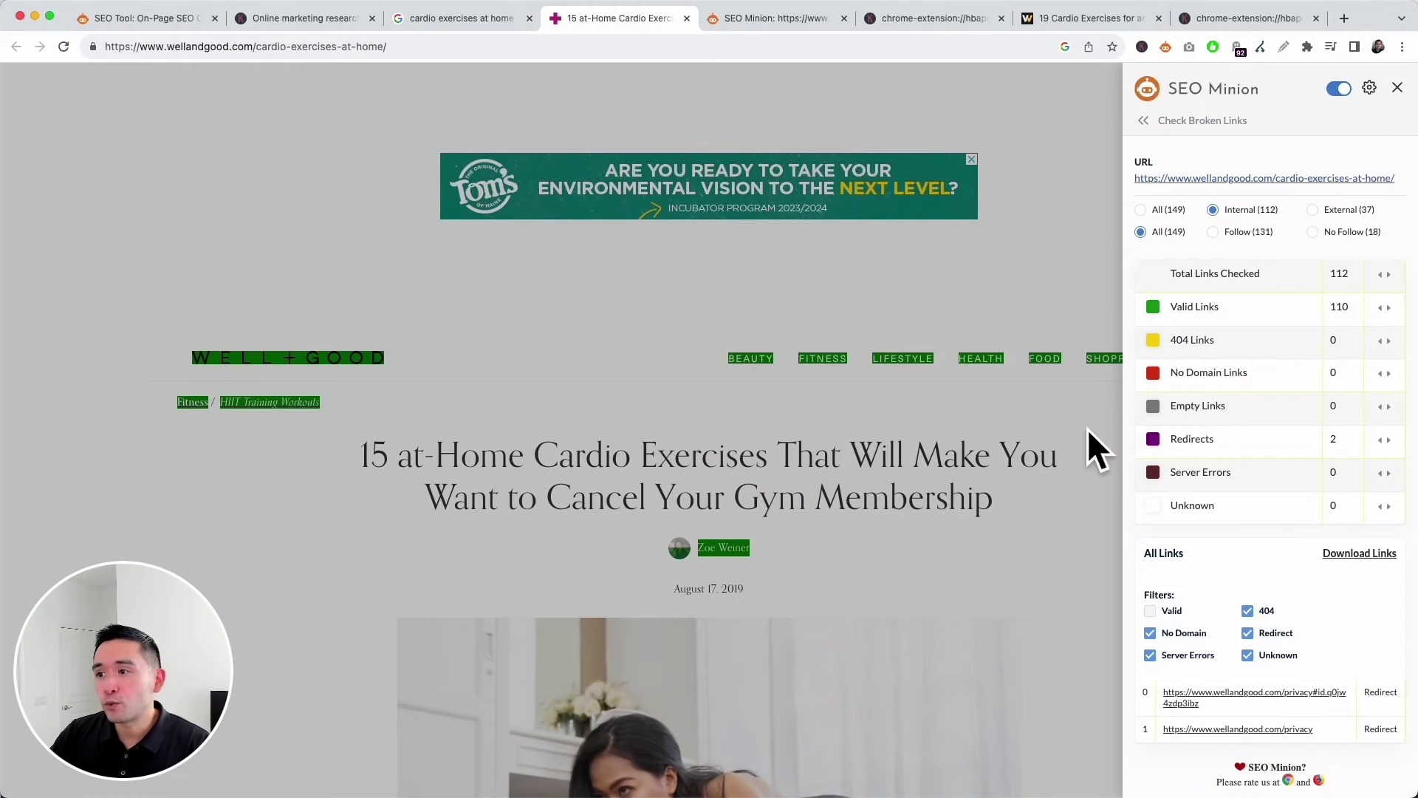
pyautogui.scroll(-2, 890, 368)
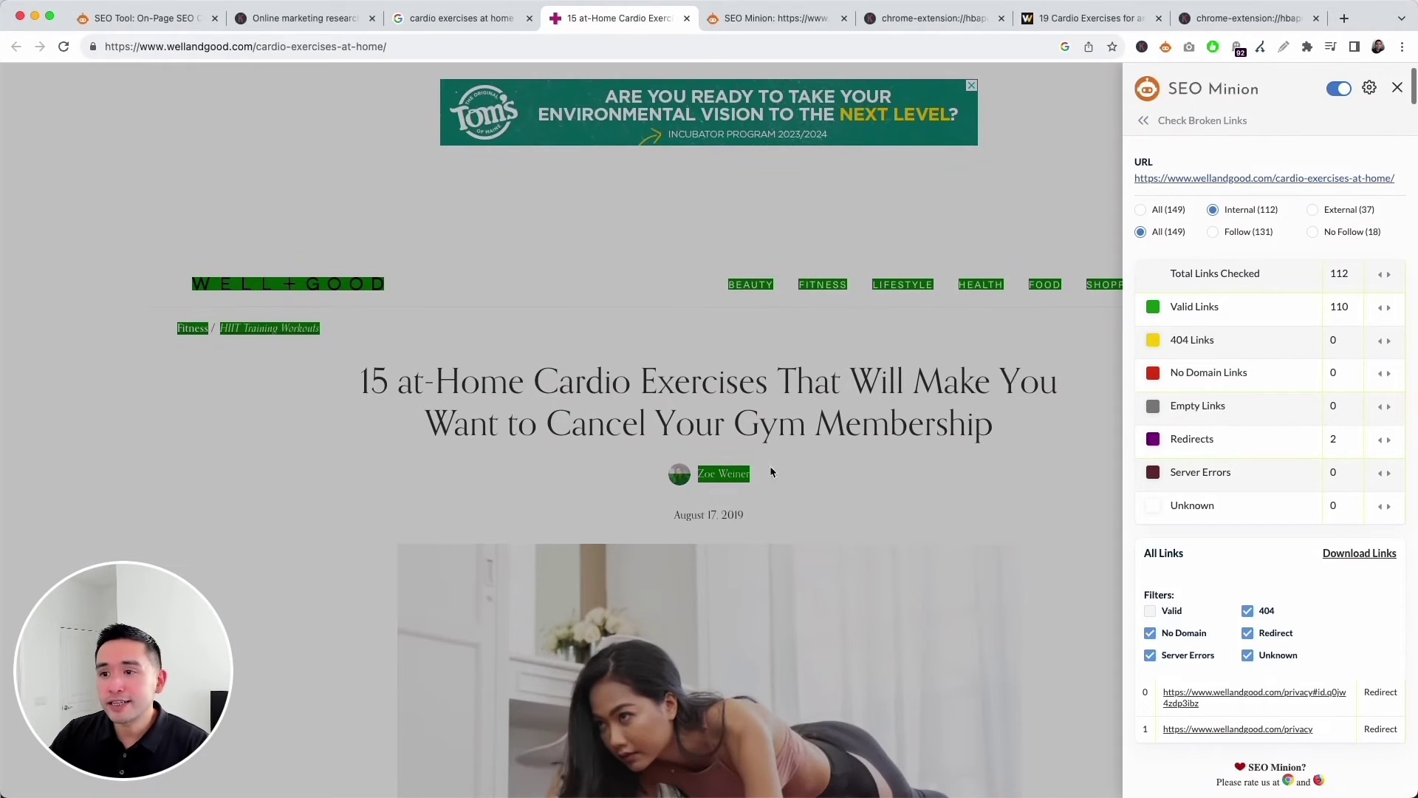
pyautogui.scroll(-10, 303, 330)
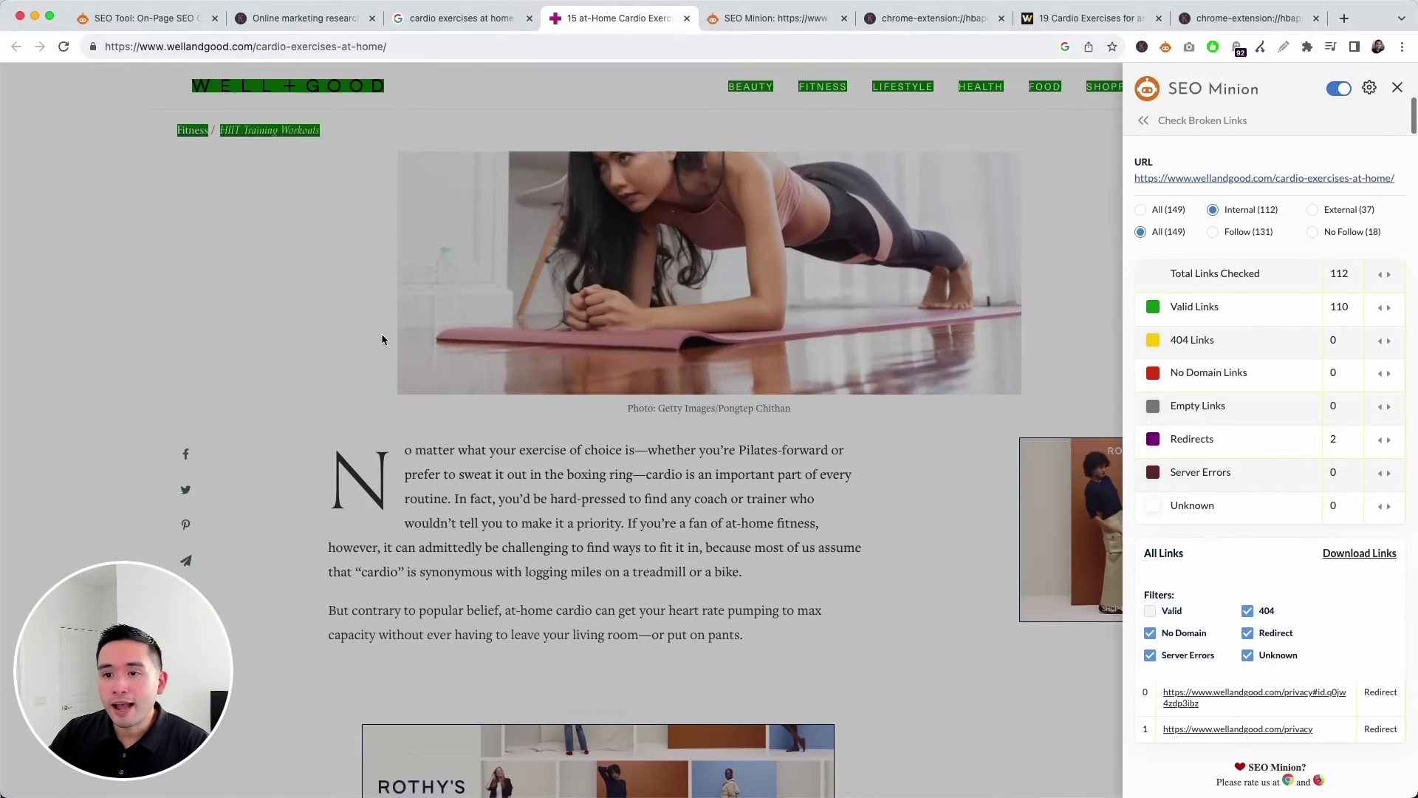
pyautogui.scroll(-15, 391, 341)
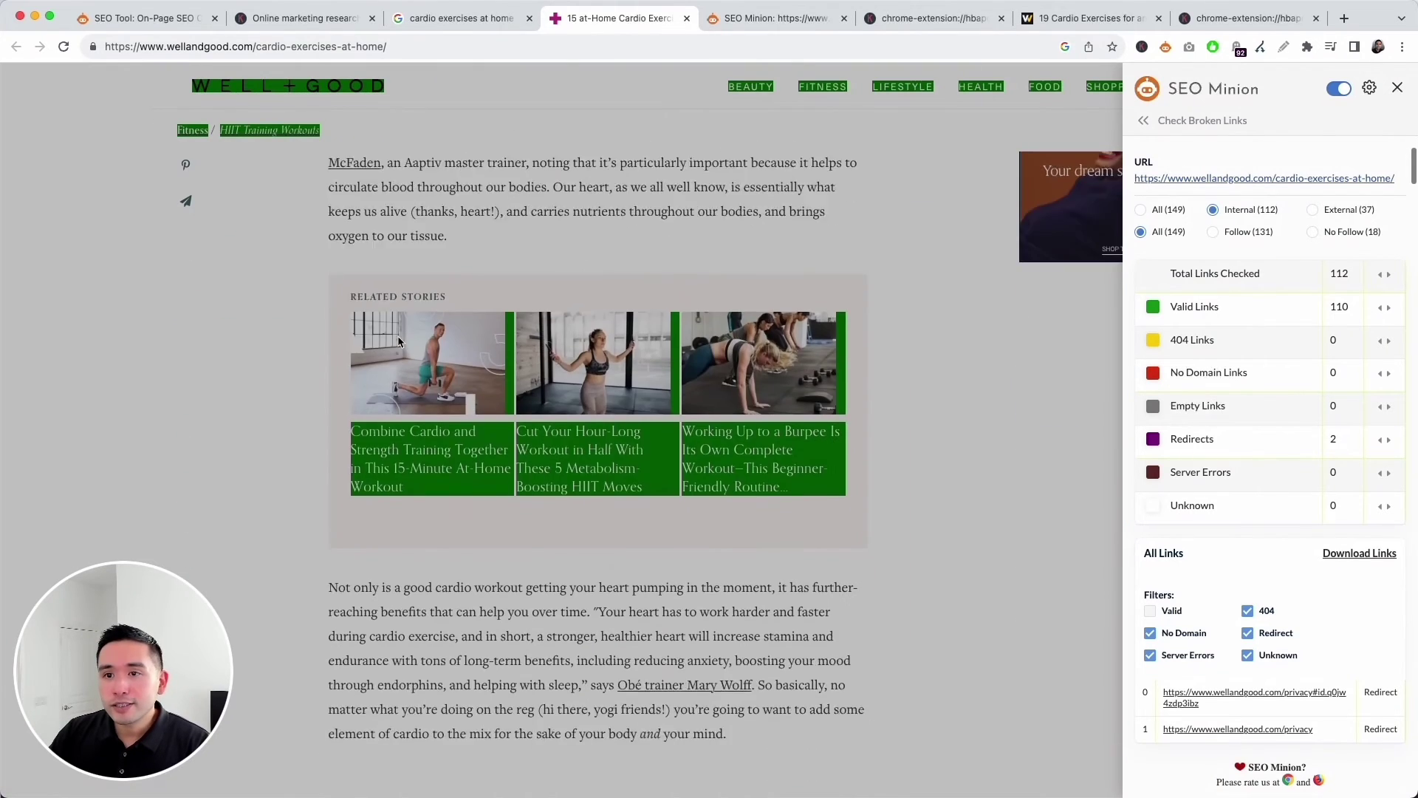
pyautogui.scroll(-3, 398, 341)
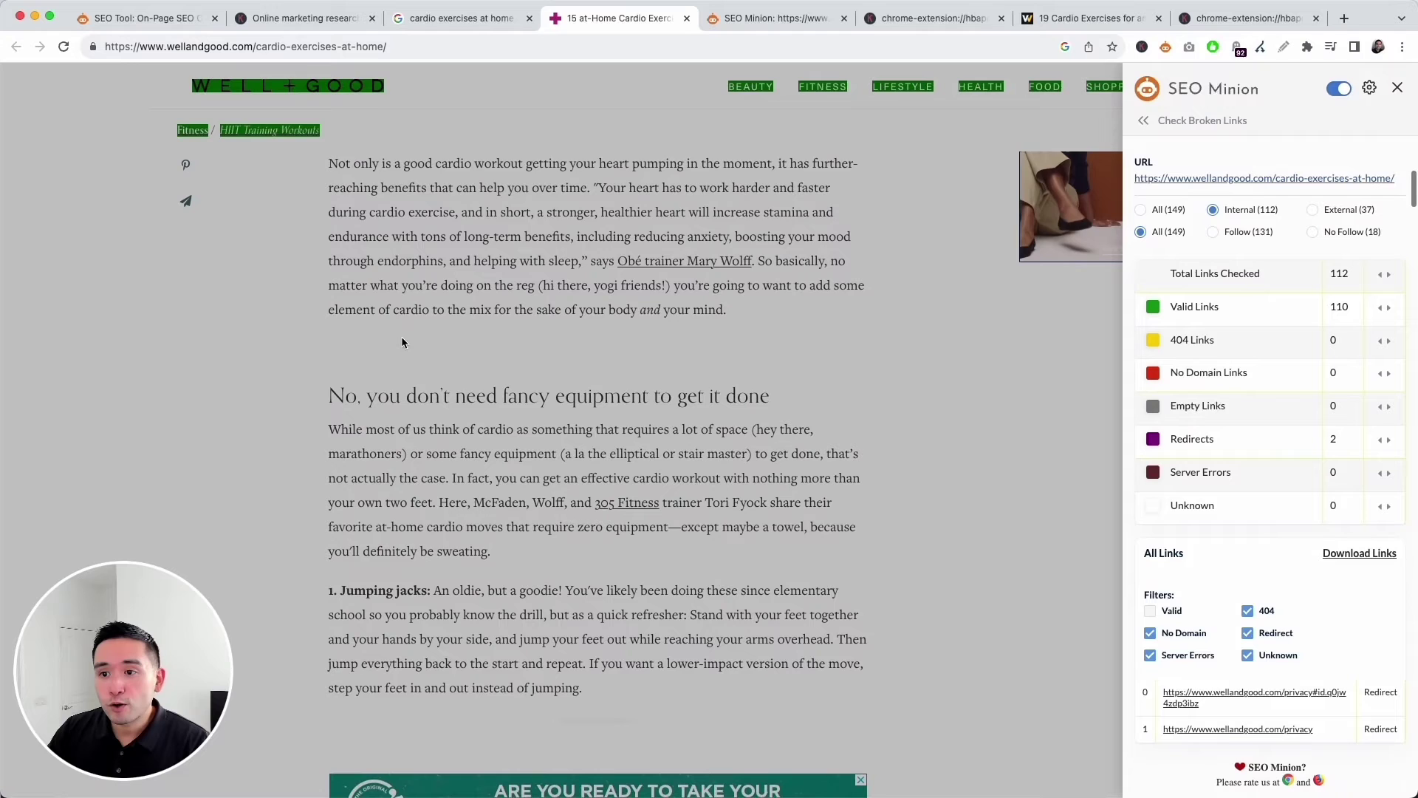
pyautogui.scroll(-5, 403, 343)
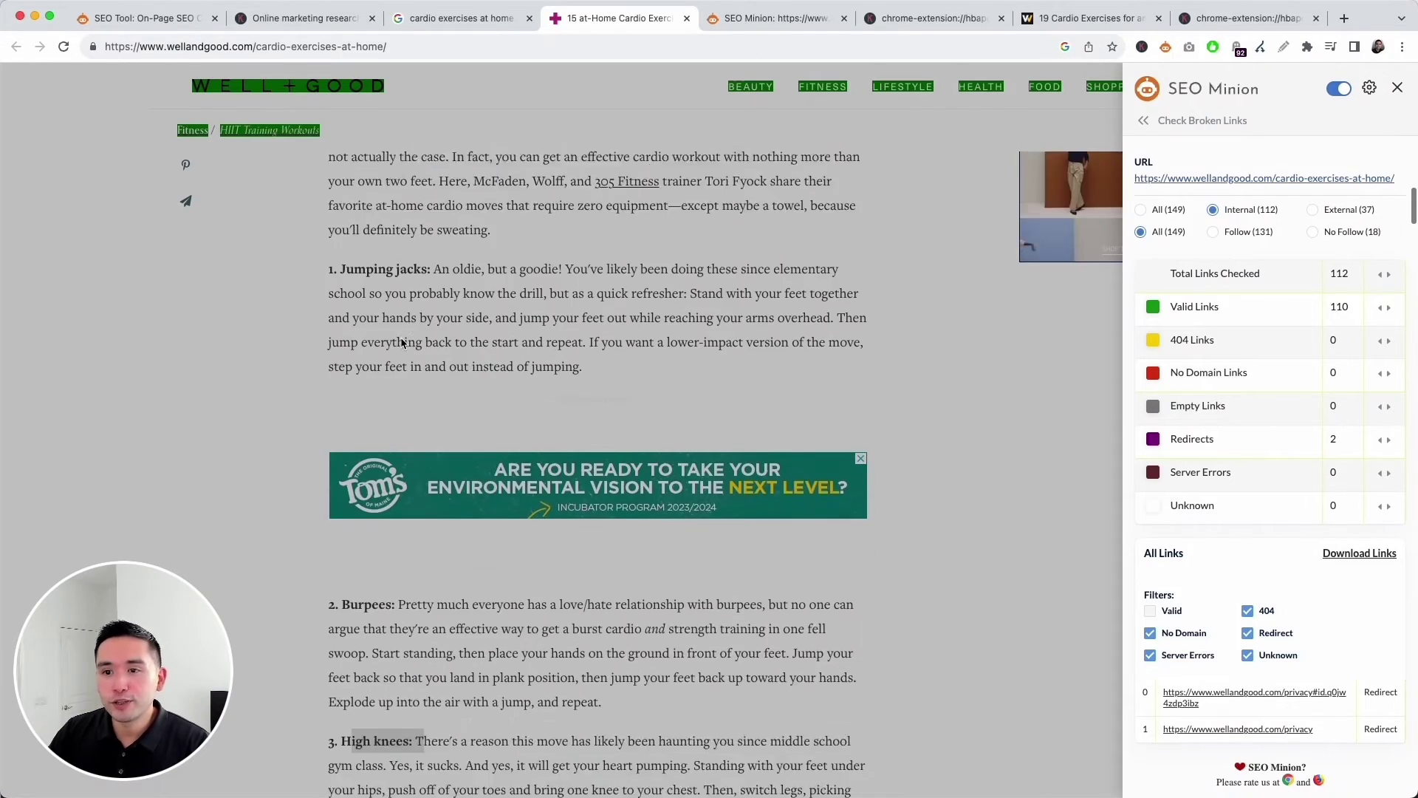
pyautogui.scroll(-3, 402, 343)
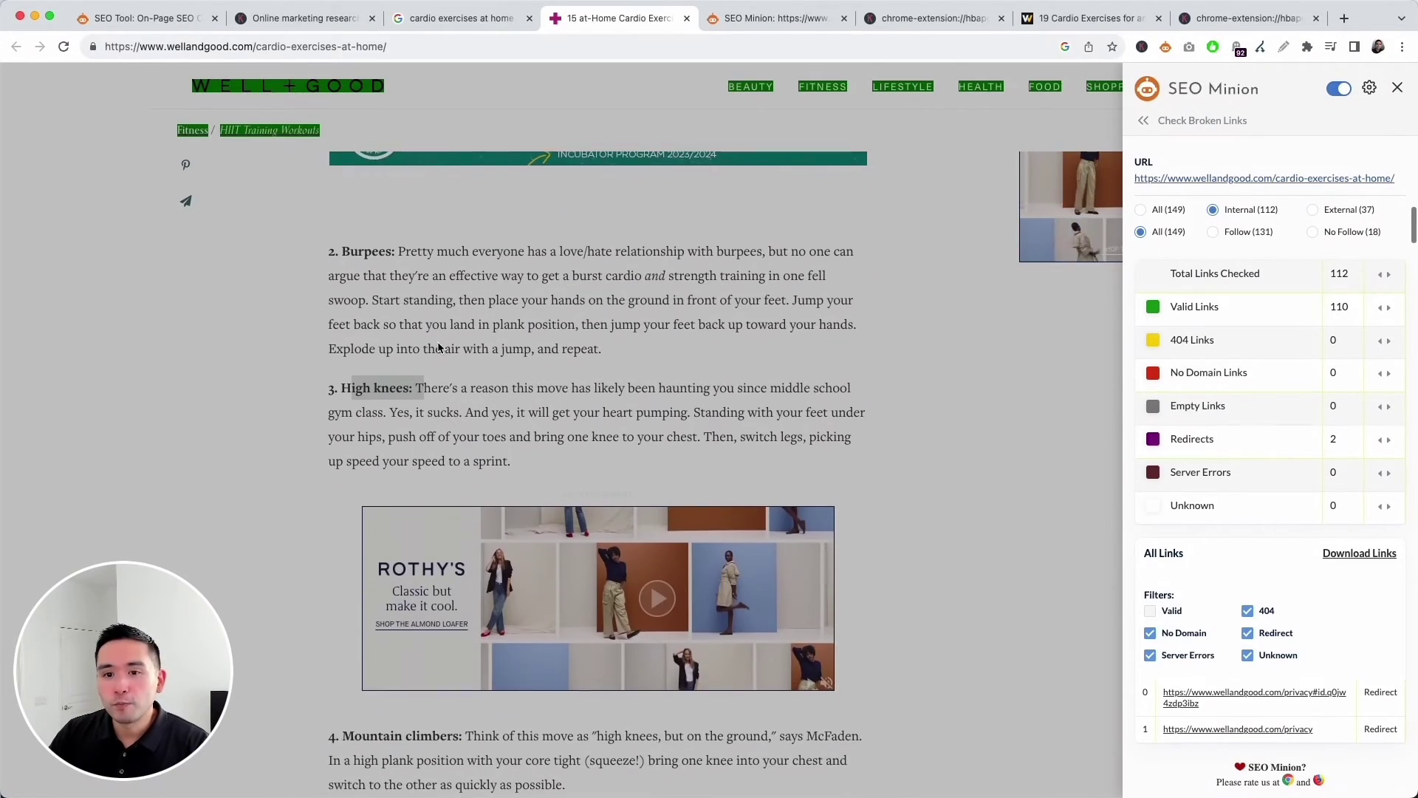
pyautogui.scroll(-9, 453, 345)
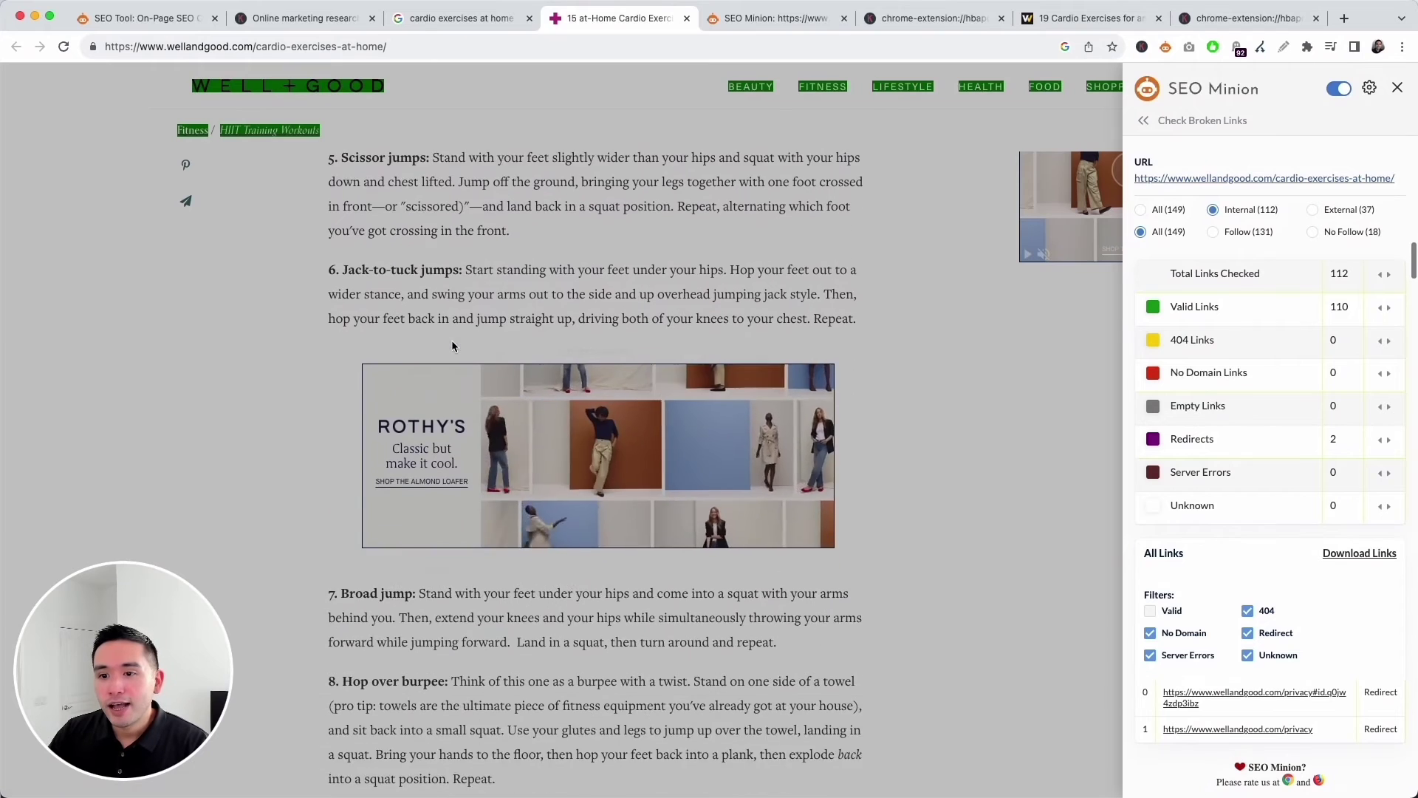
pyautogui.scroll(-1, 452, 345)
pyautogui.scroll(1, 318, 200)
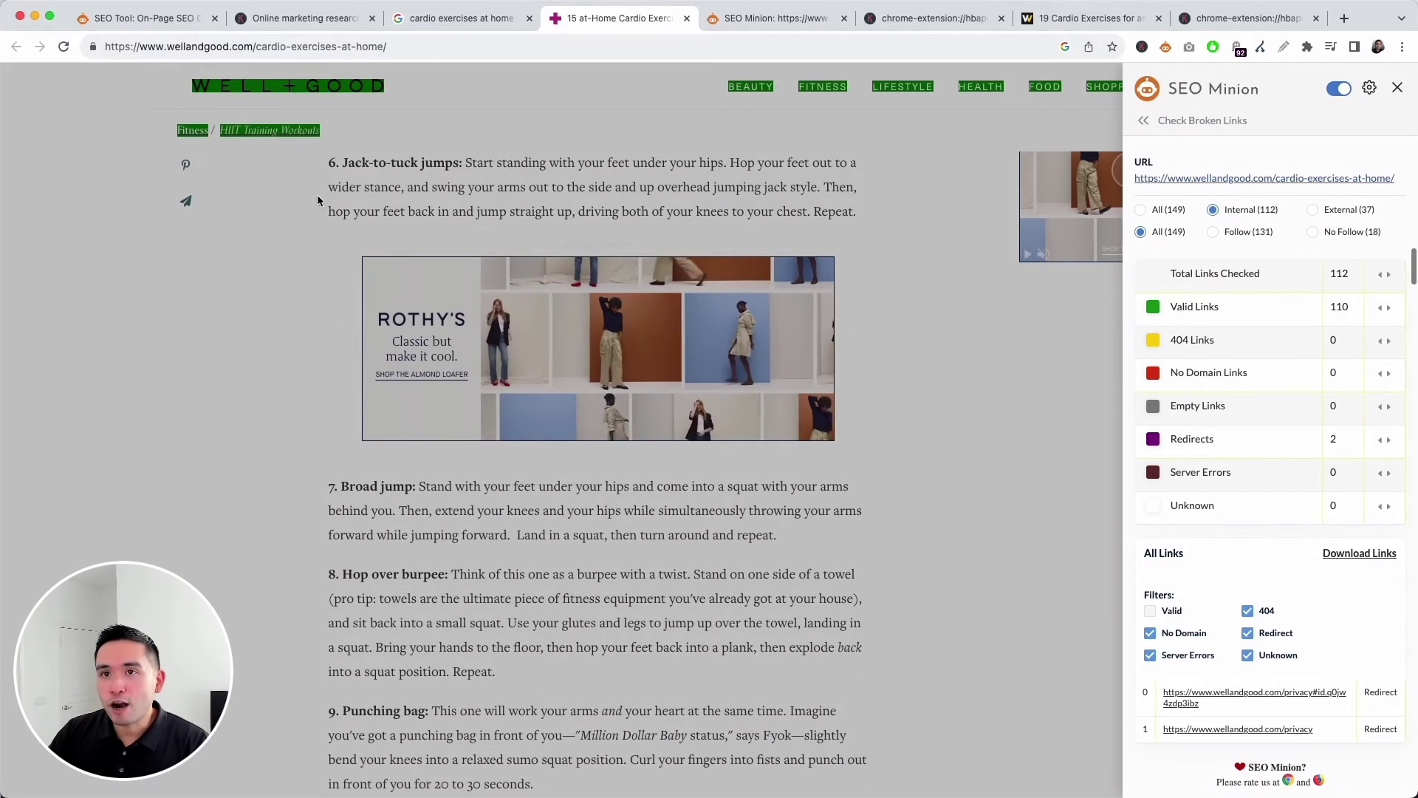
pyautogui.scroll(-7, 505, 398)
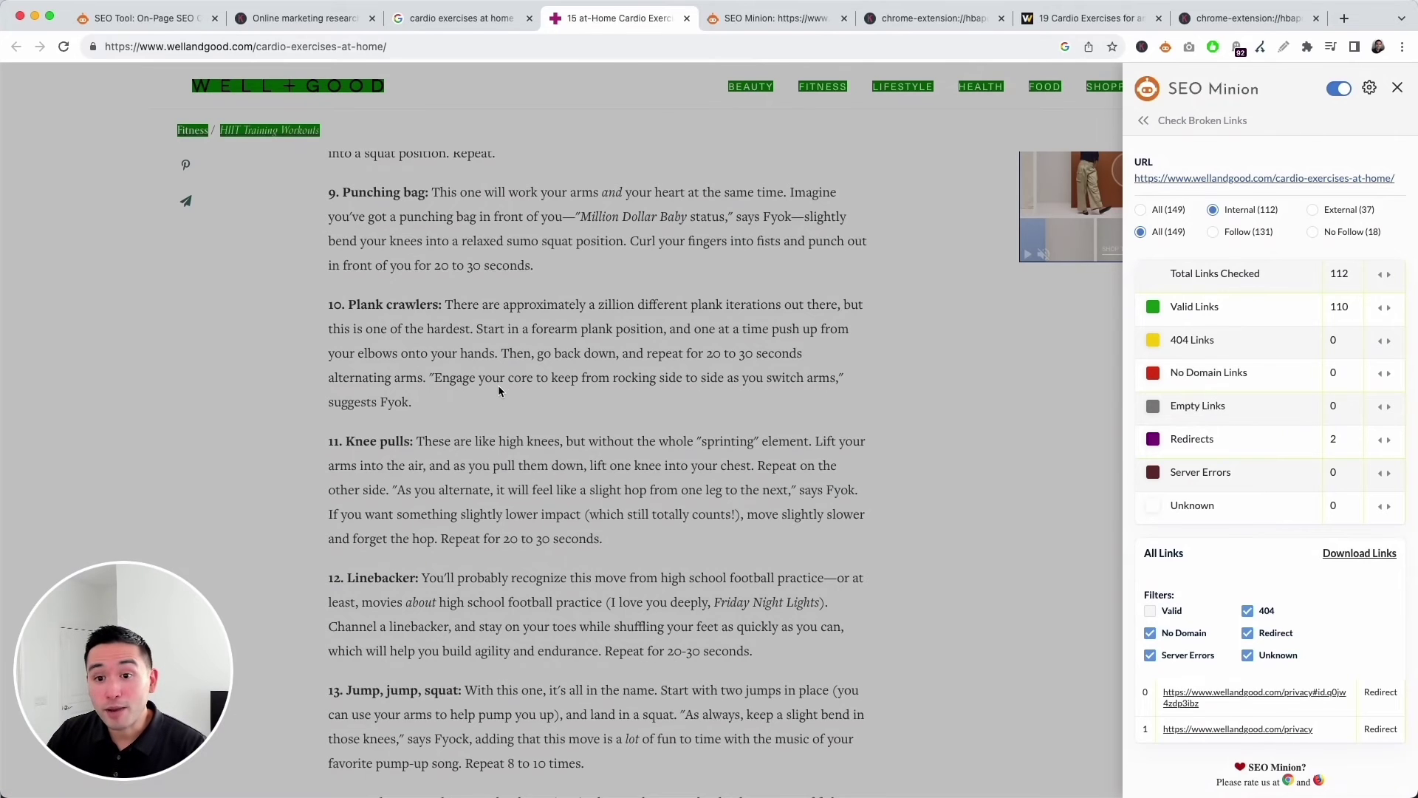
pyautogui.scroll(-2, 501, 390)
pyautogui.scroll(4, 503, 390)
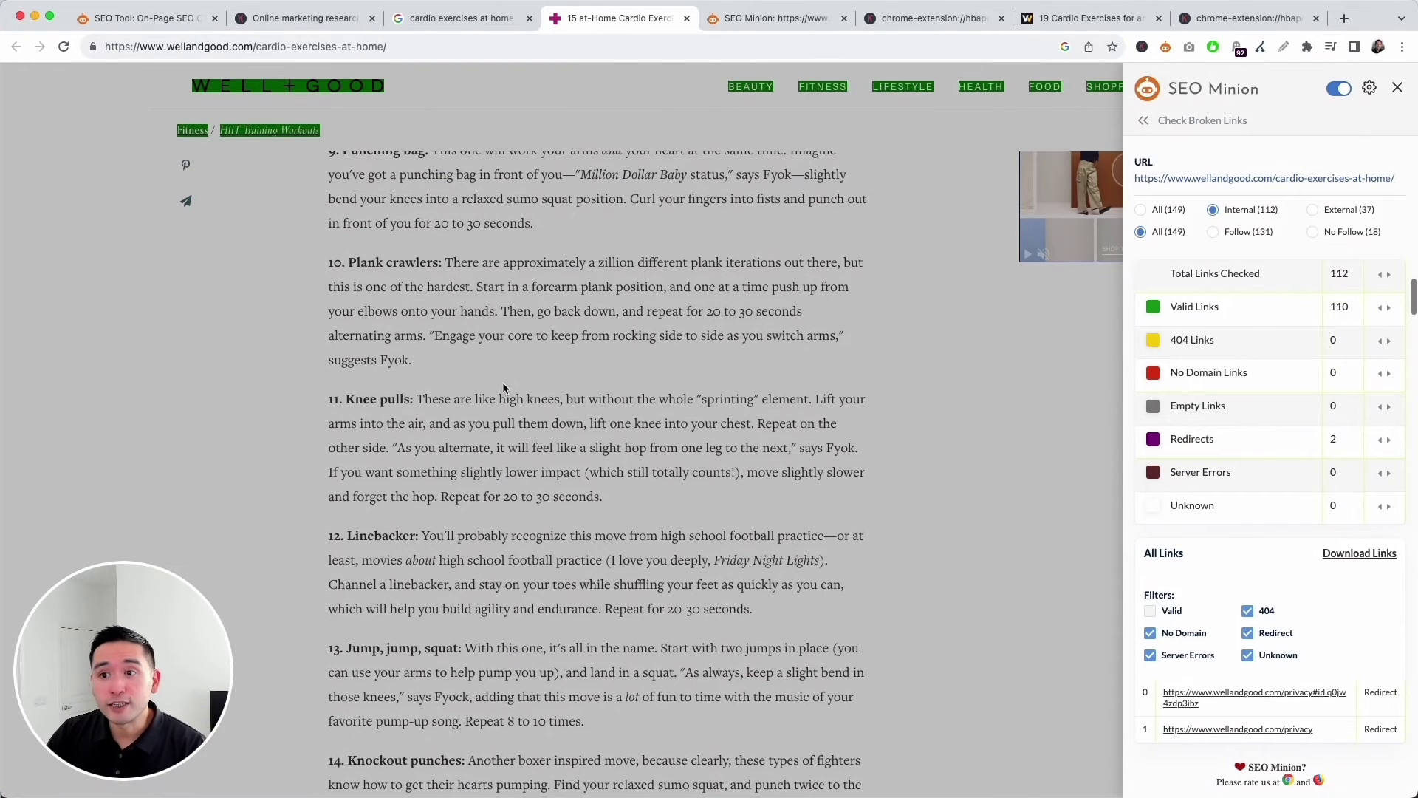
pyautogui.scroll(9, 505, 390)
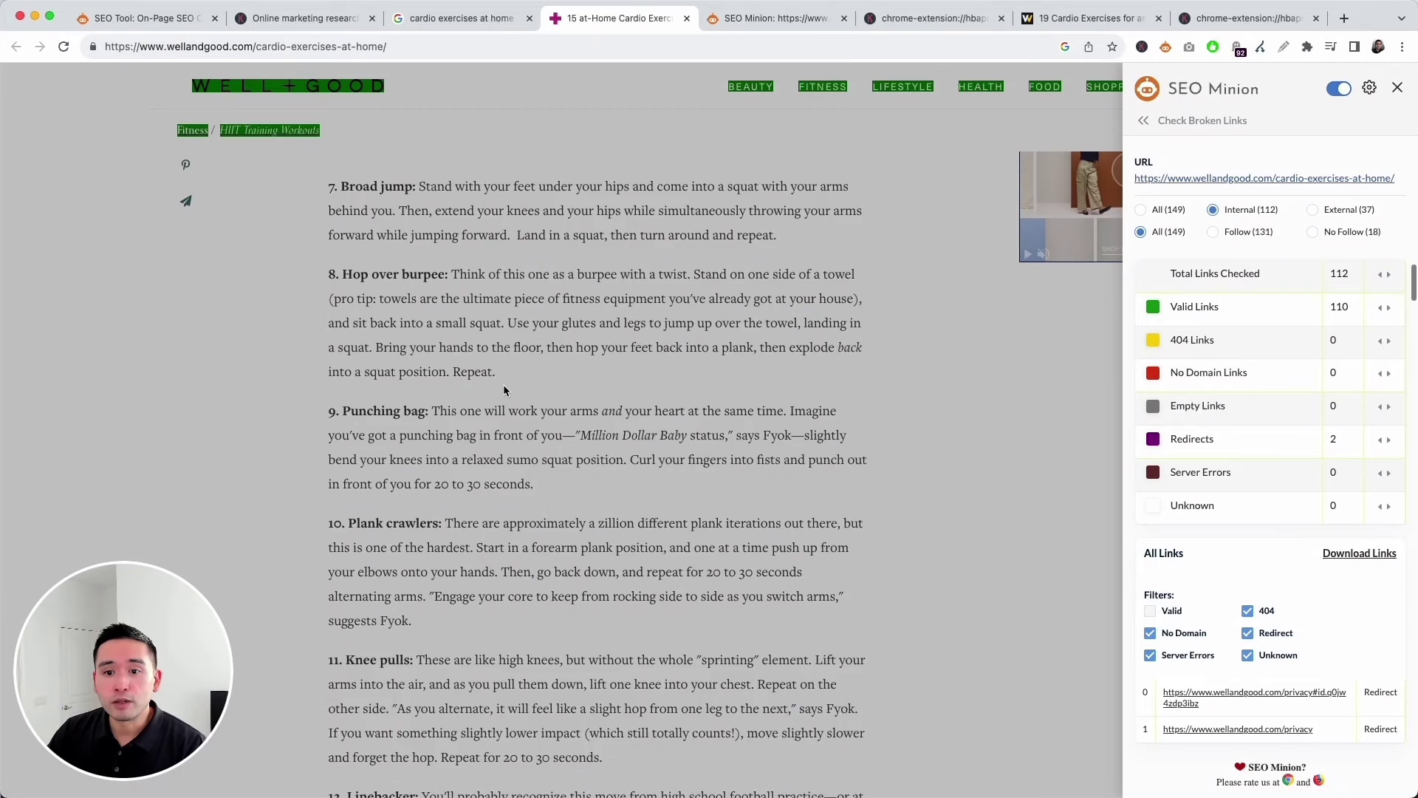
pyautogui.scroll(10, 502, 391)
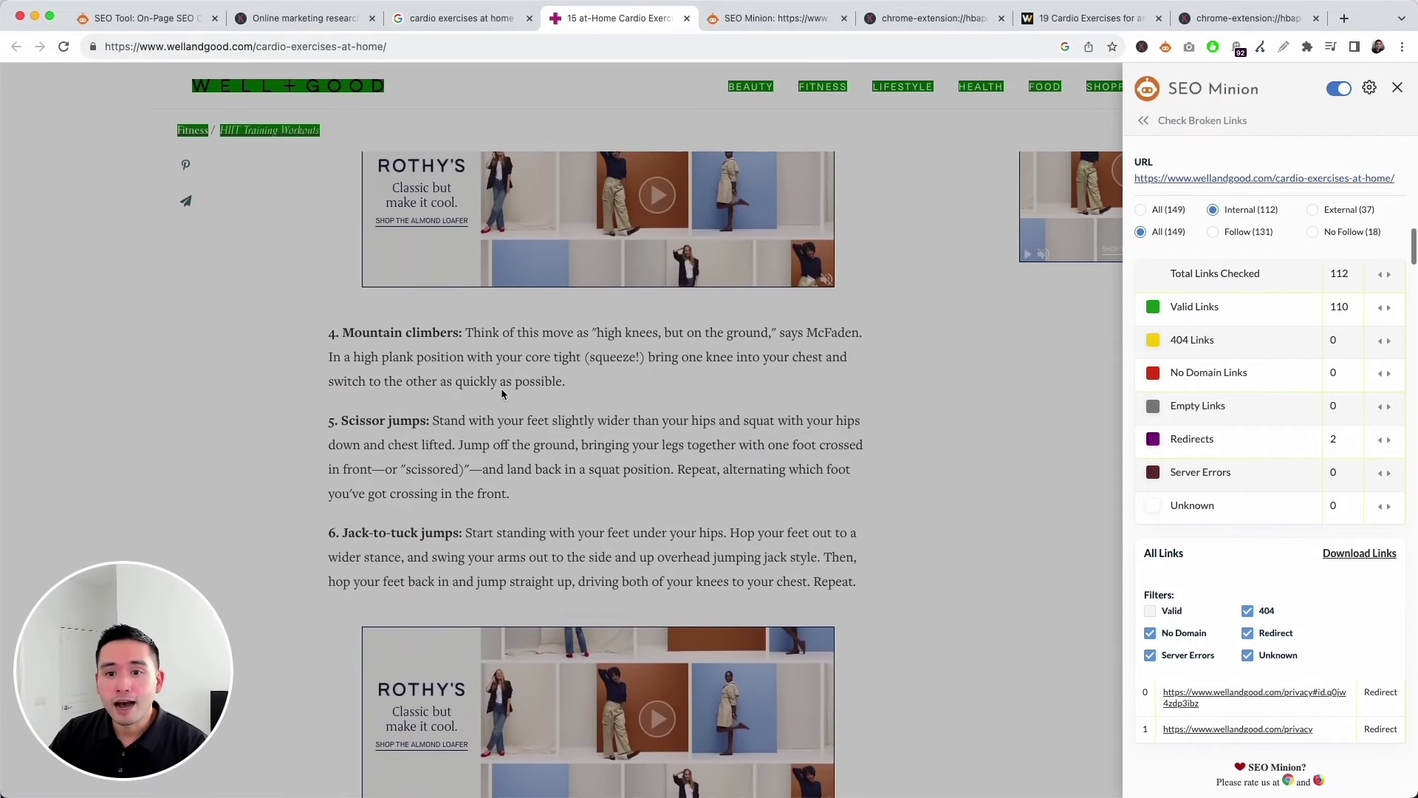
pyautogui.scroll(4, 503, 393)
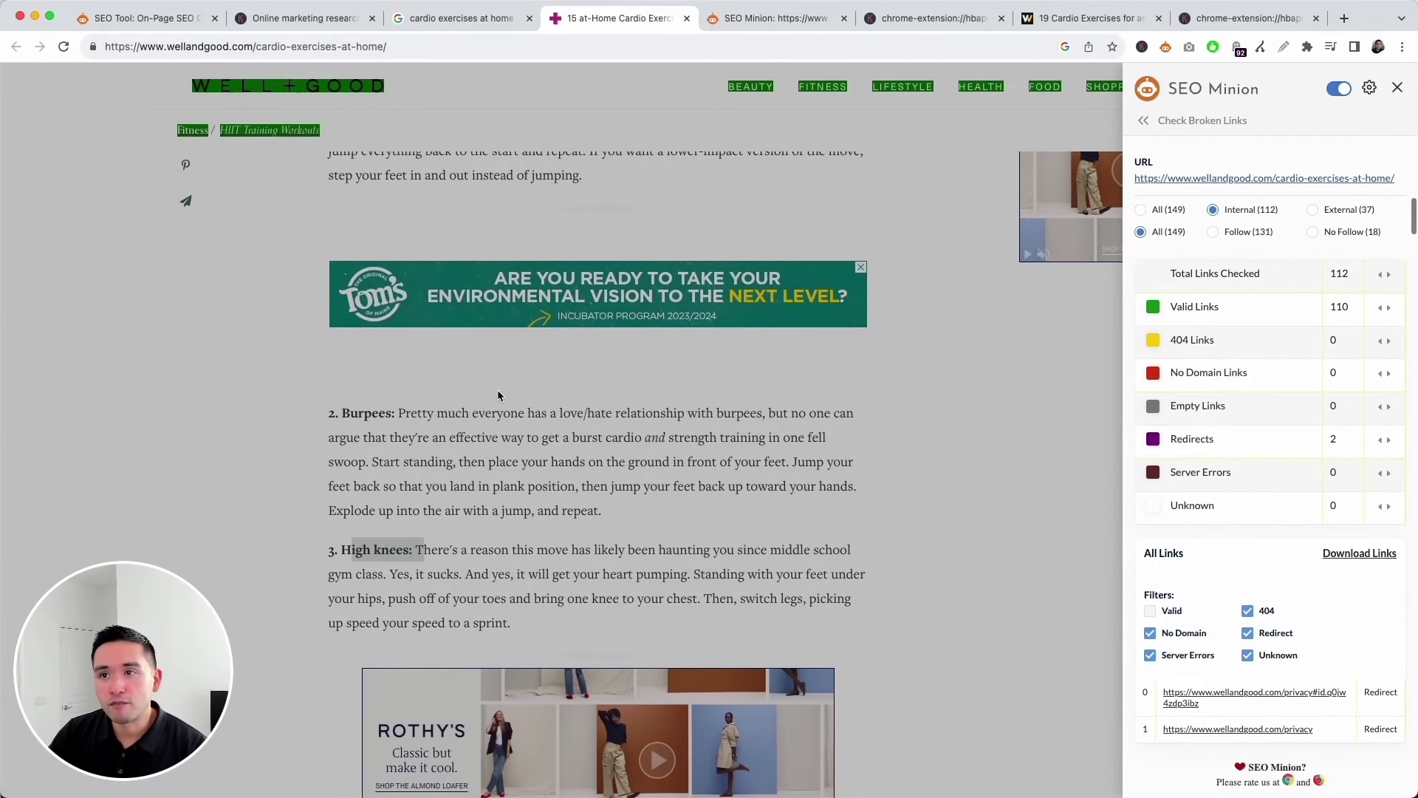
pyautogui.scroll(8, 904, 474)
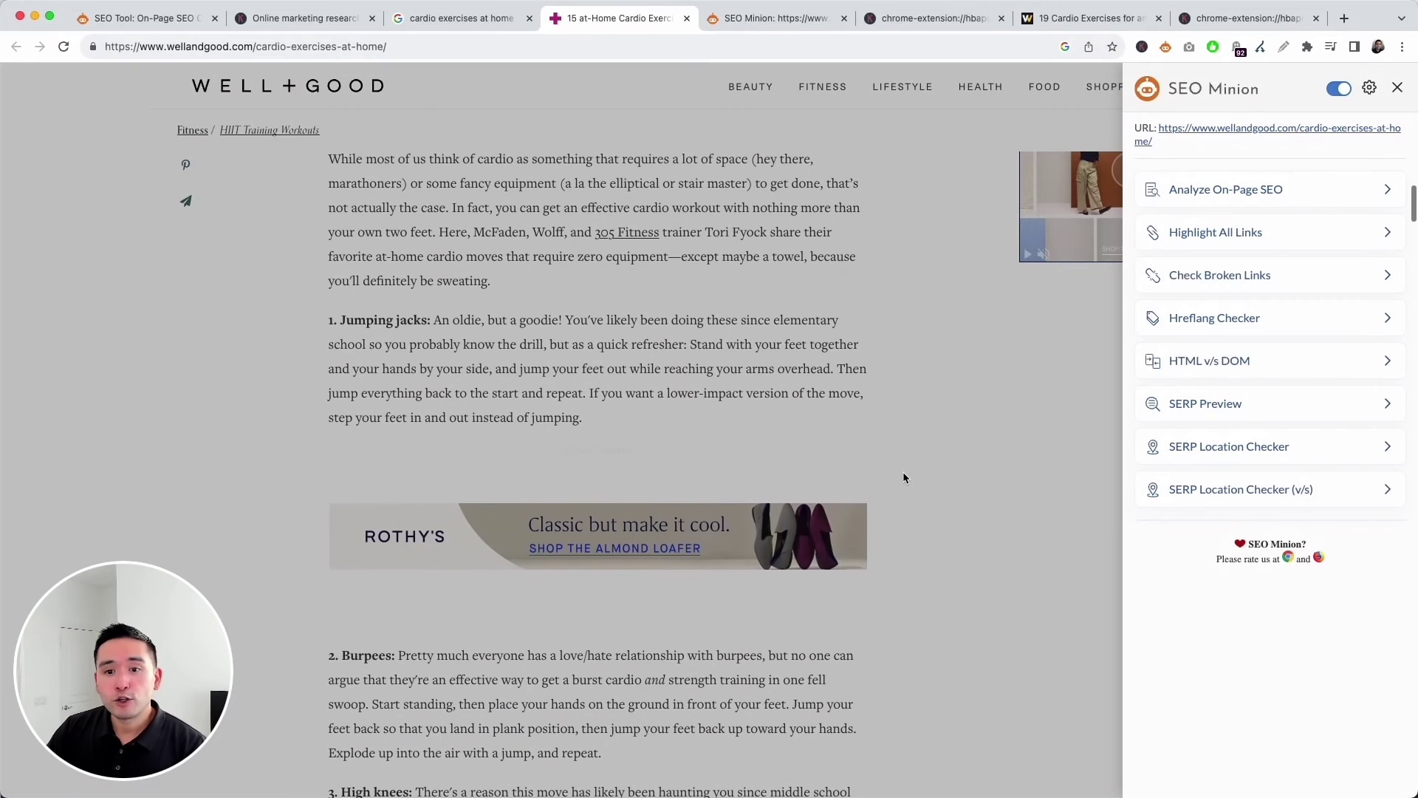
pyautogui.scroll(1, 902, 478)
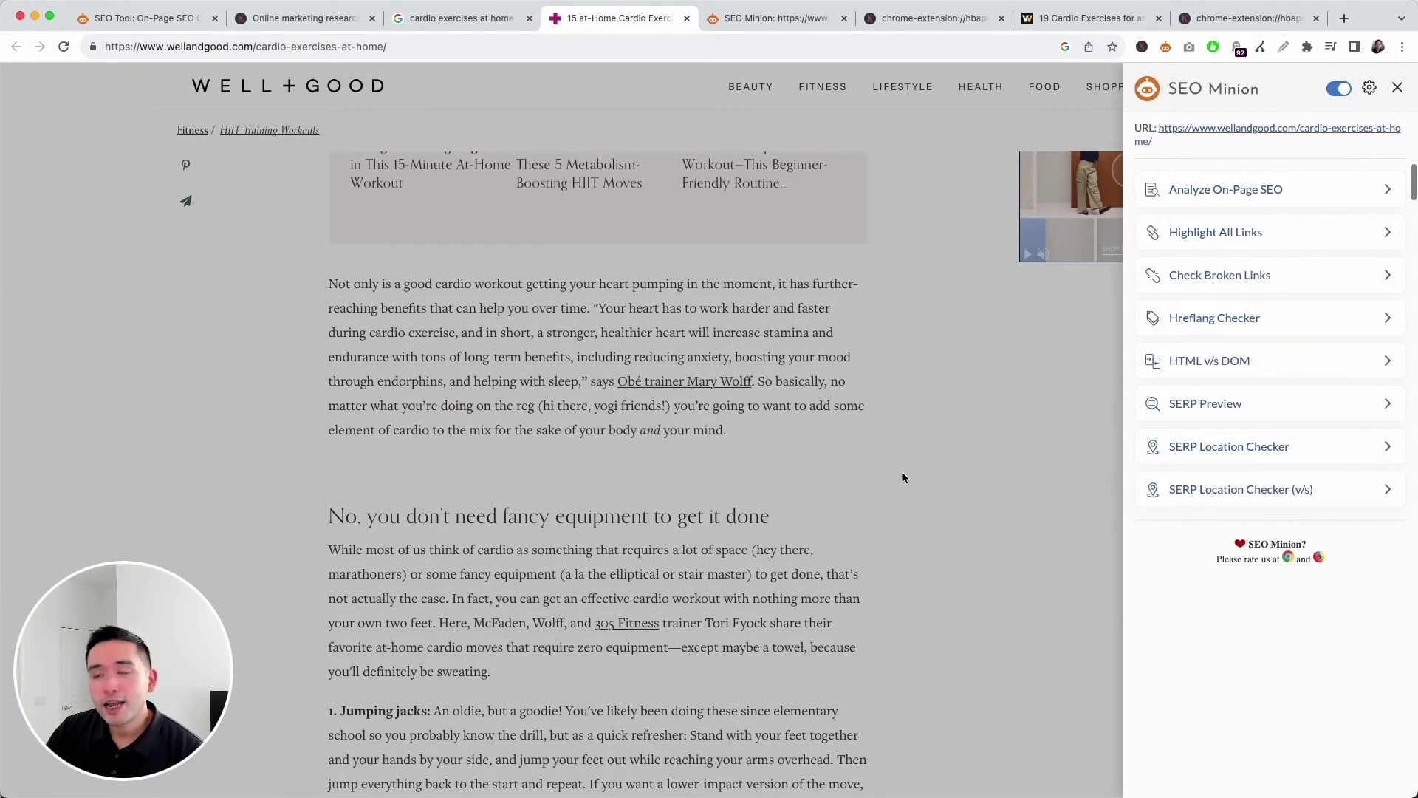
pyautogui.scroll(5, 902, 476)
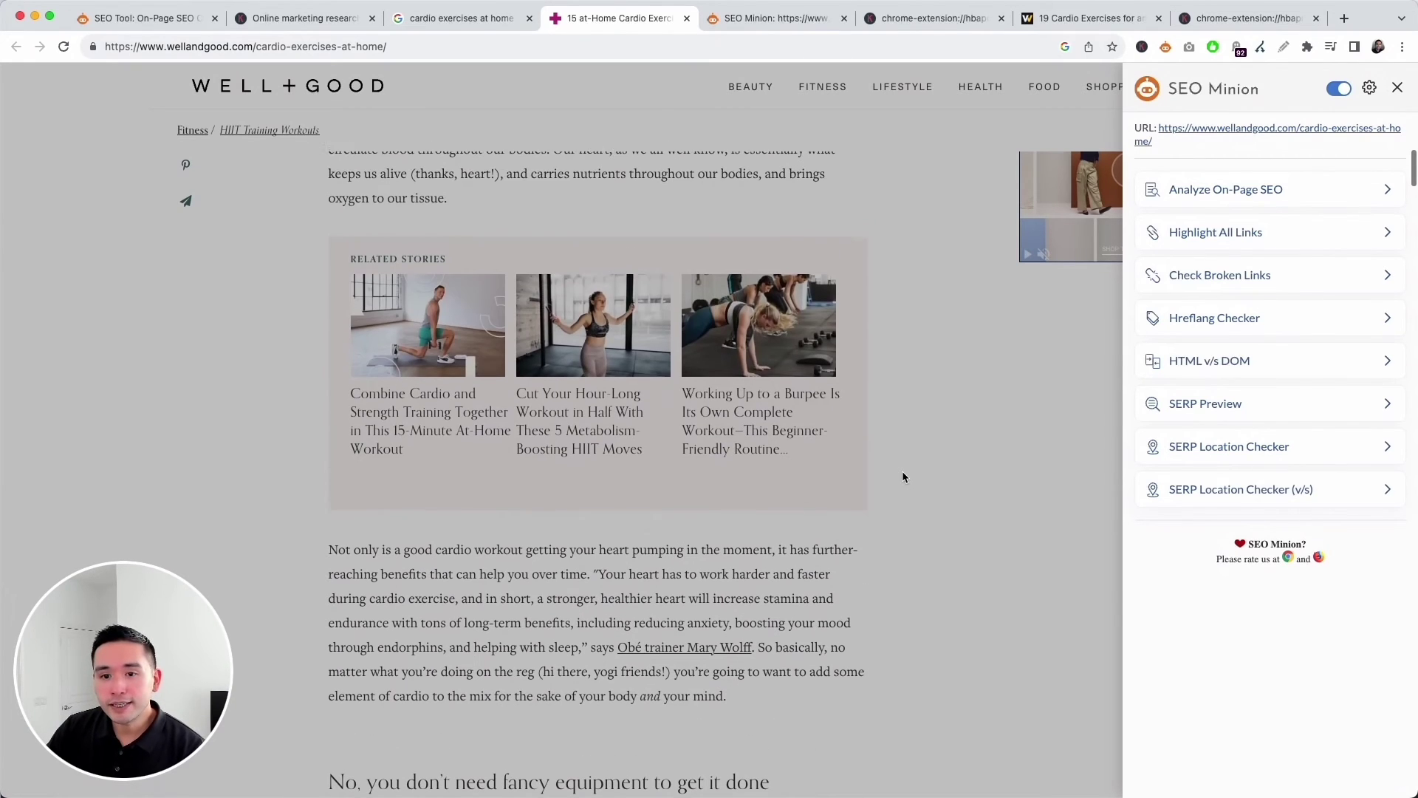
pyautogui.scroll(3, 902, 477)
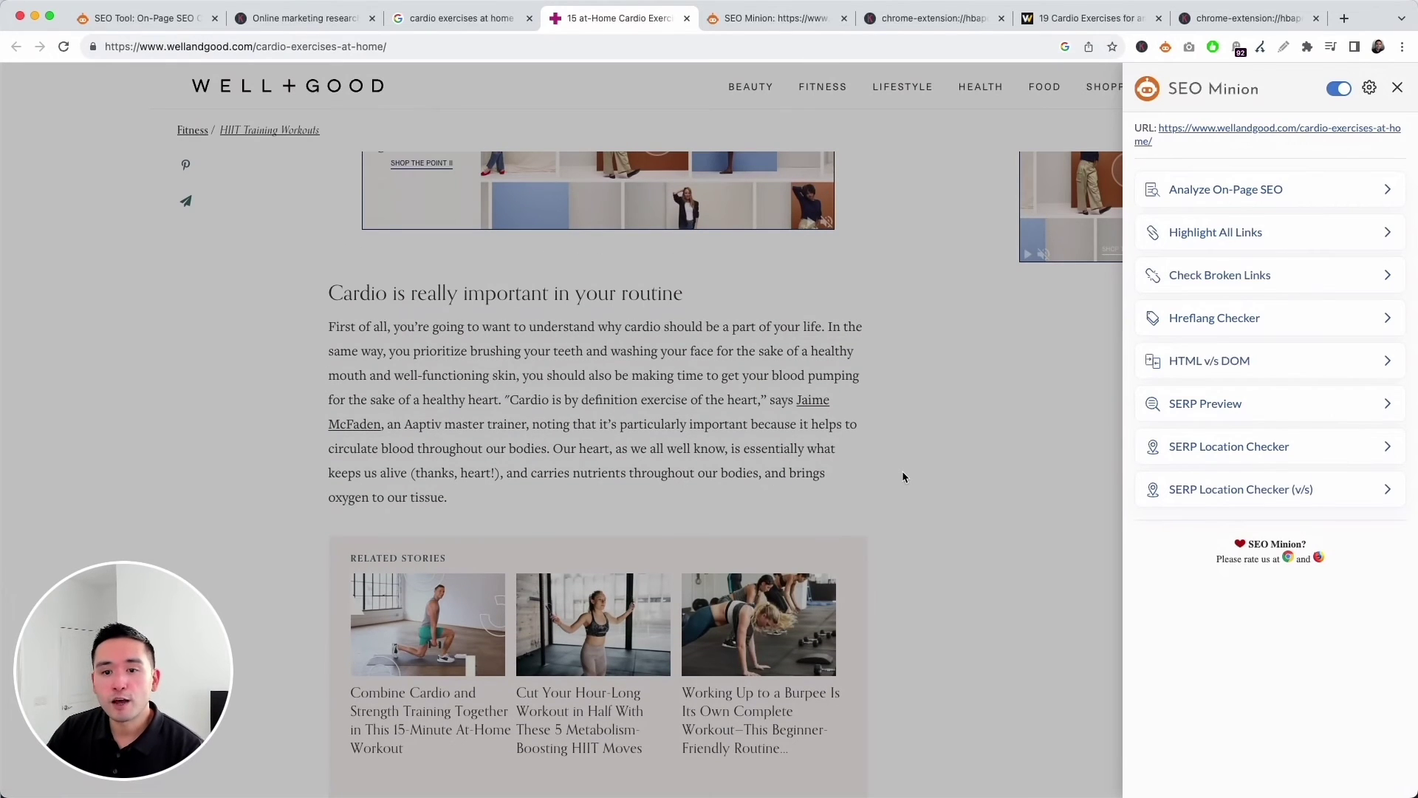
pyautogui.scroll(8, 902, 477)
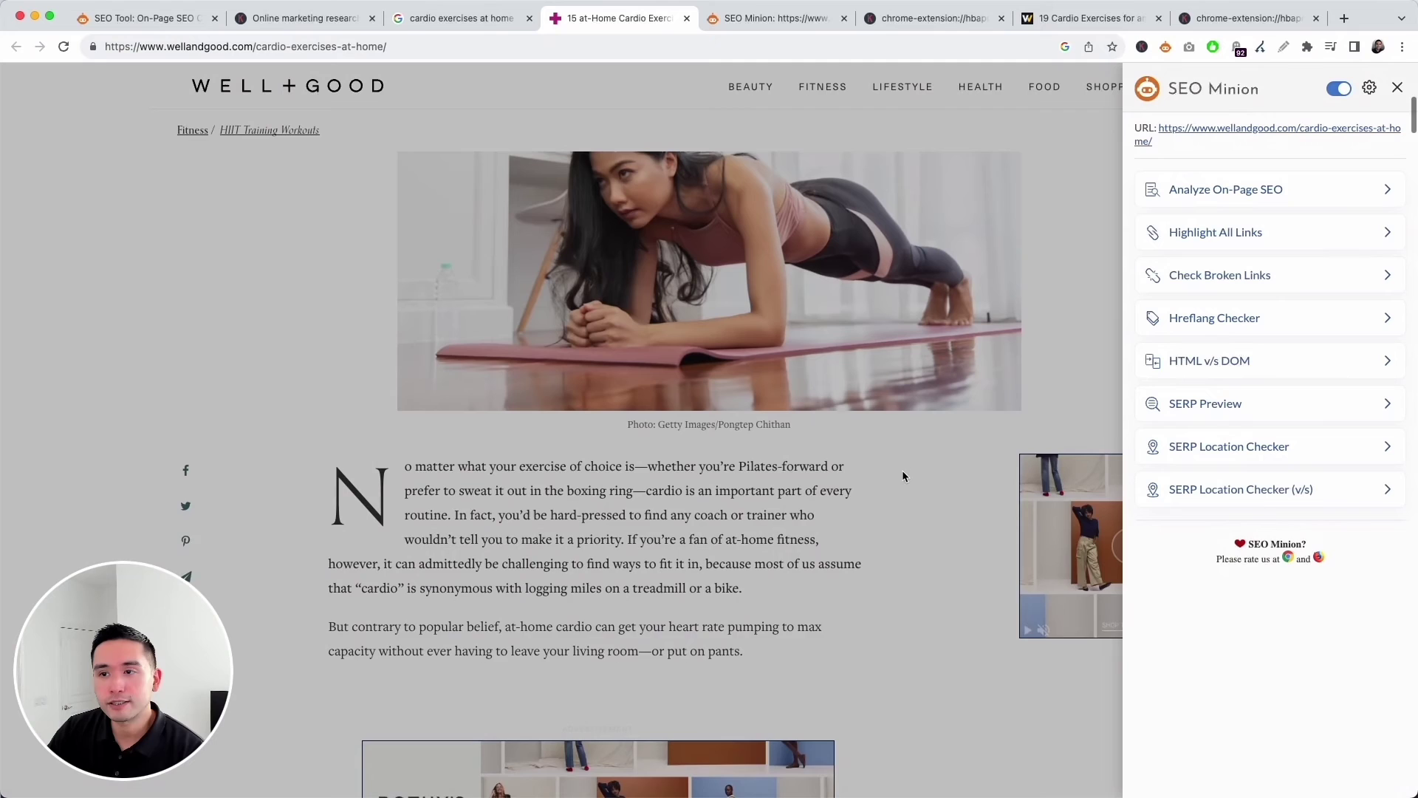
# - Close the SEO panel and open the Well+Good author's profile in a new tab to read her bio and stories
pyautogui.click(1396, 89)
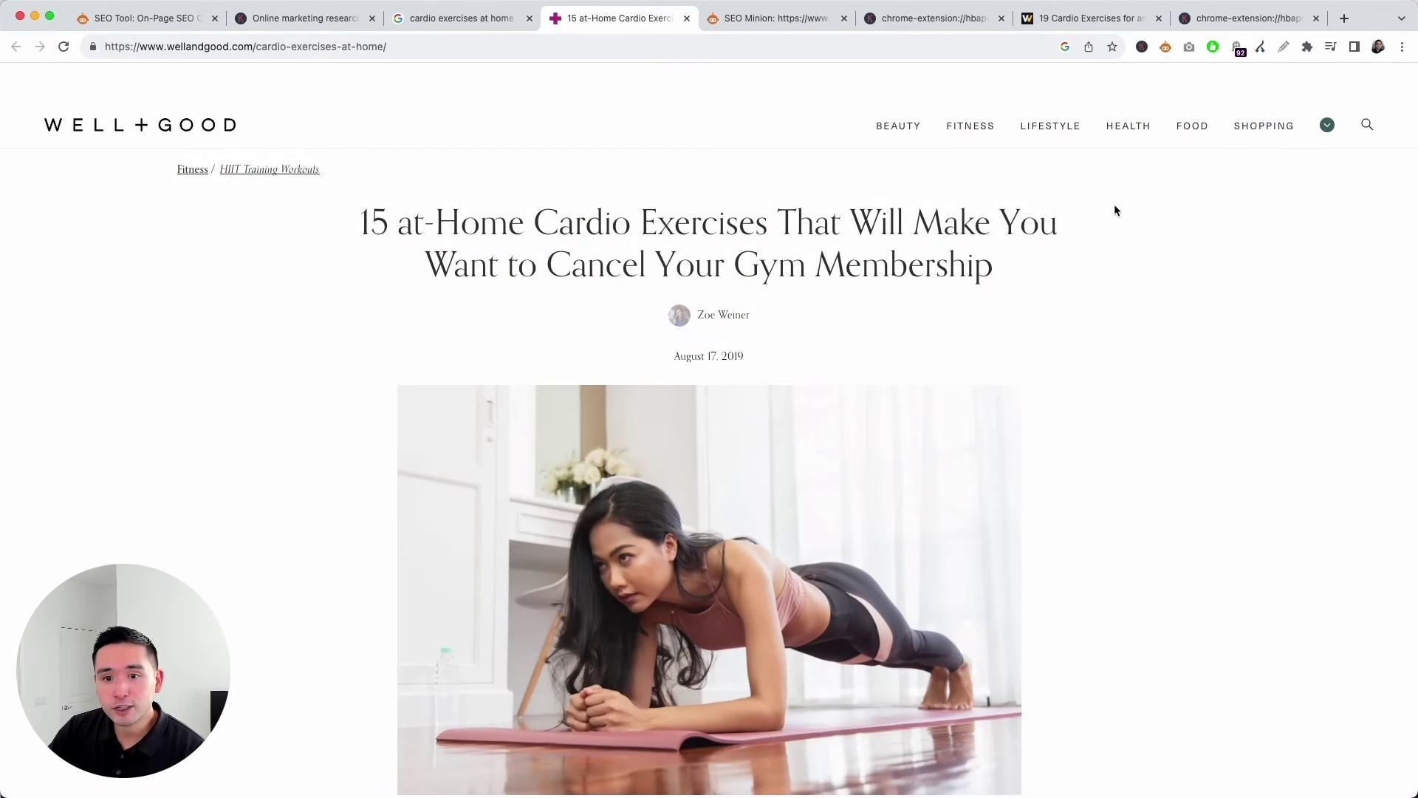
pyautogui.keyDown('super'); pyautogui.click(737, 323); pyautogui.keyUp('super')
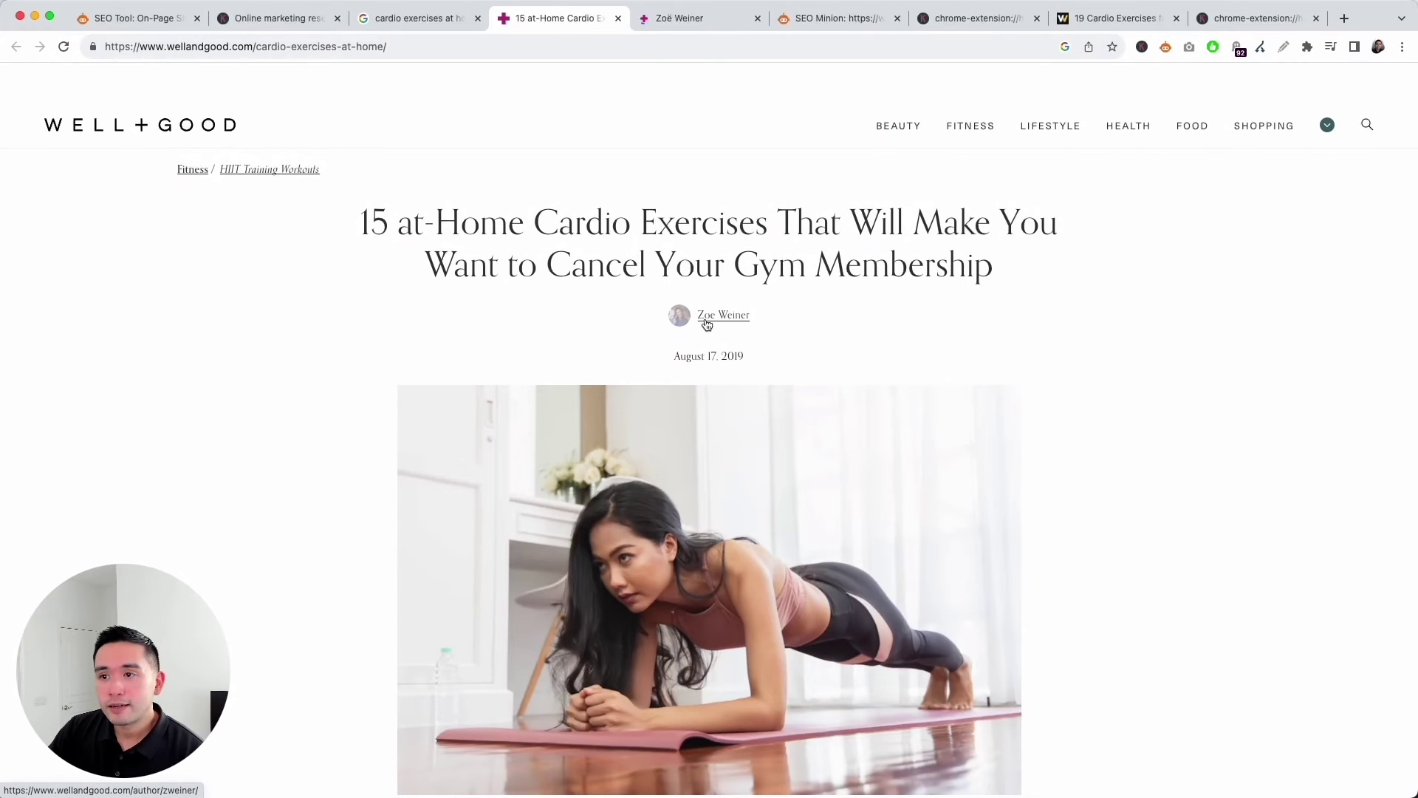
pyautogui.click(687, 19)
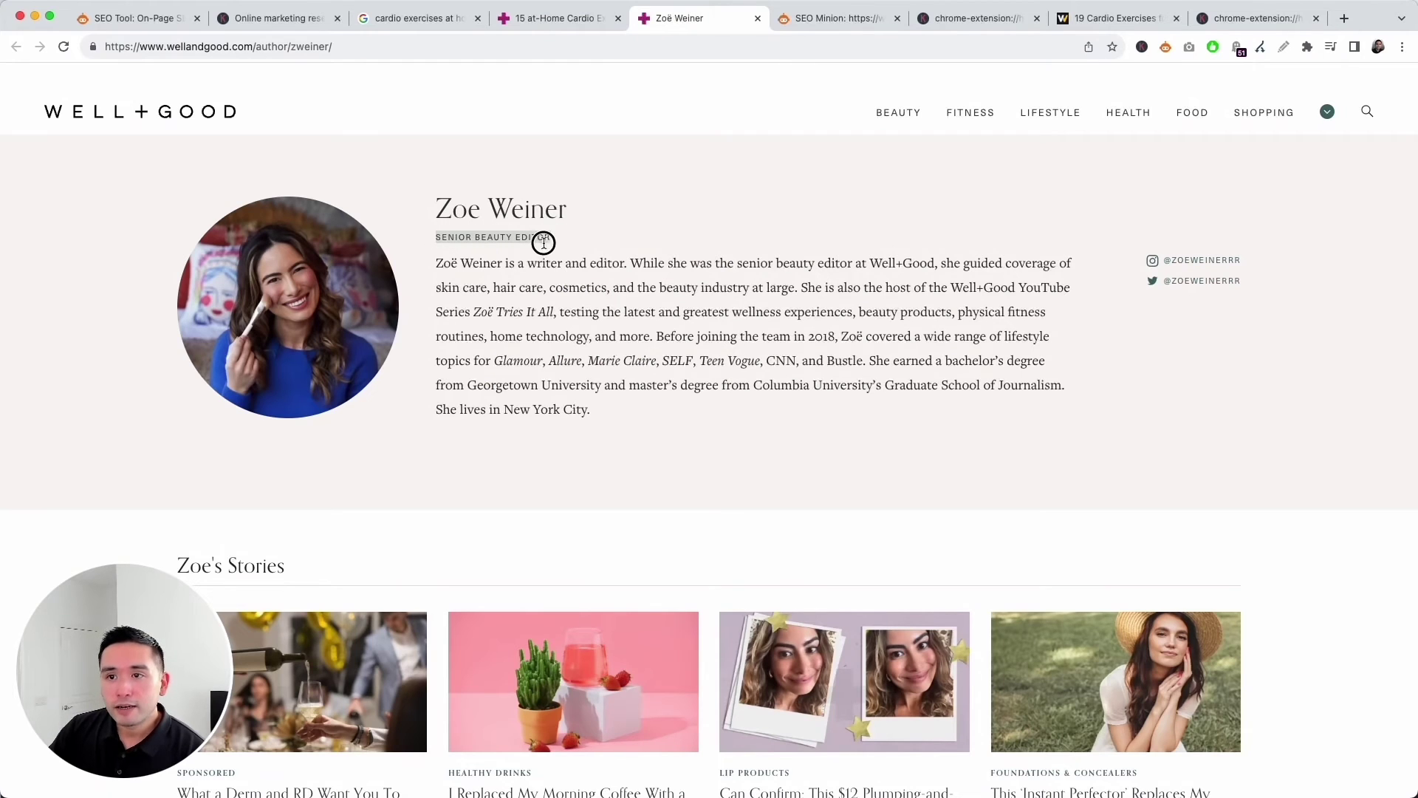
pyautogui.moveTo(543, 242); pyautogui.dragTo(620, 402)
pyautogui.click(864, 379)
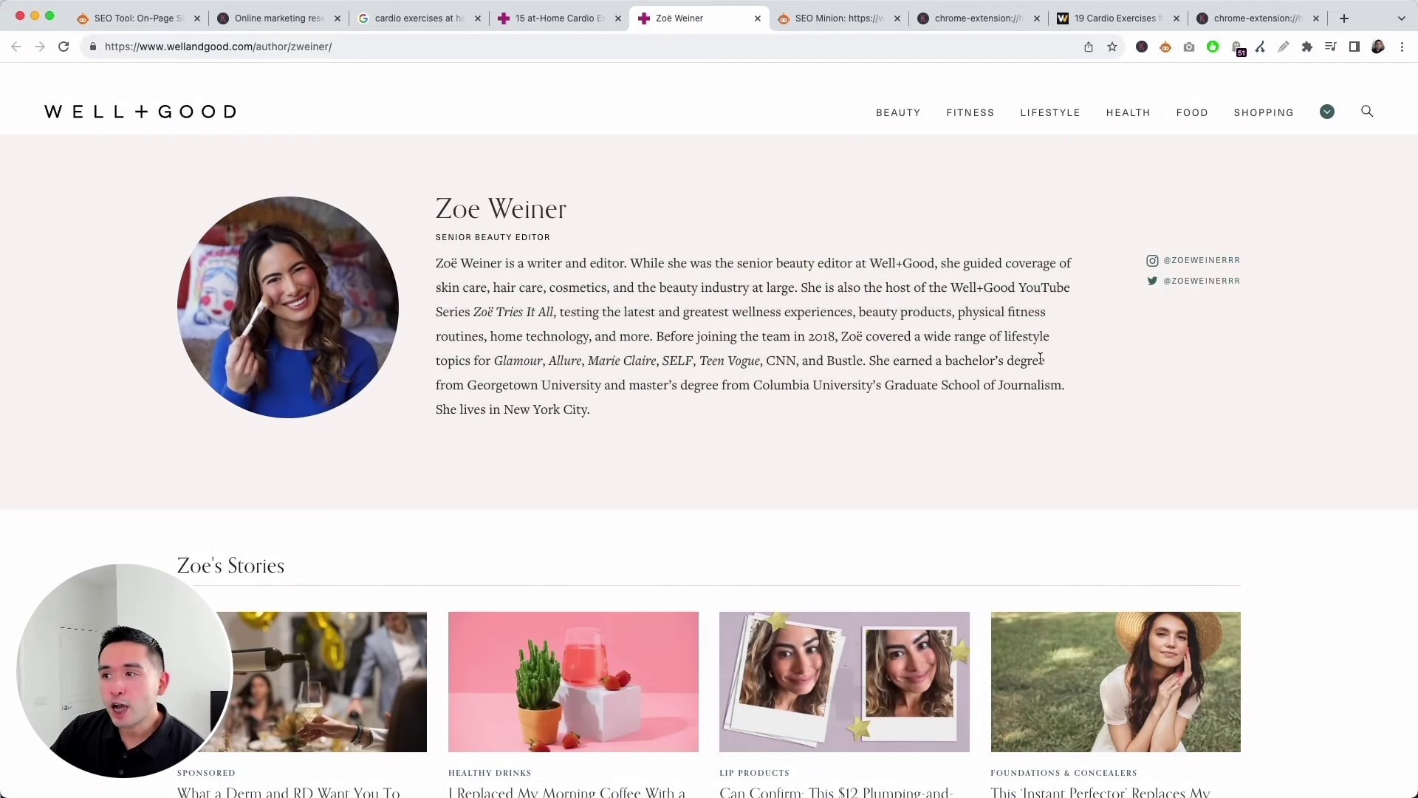
pyautogui.scroll(-4, 877, 338)
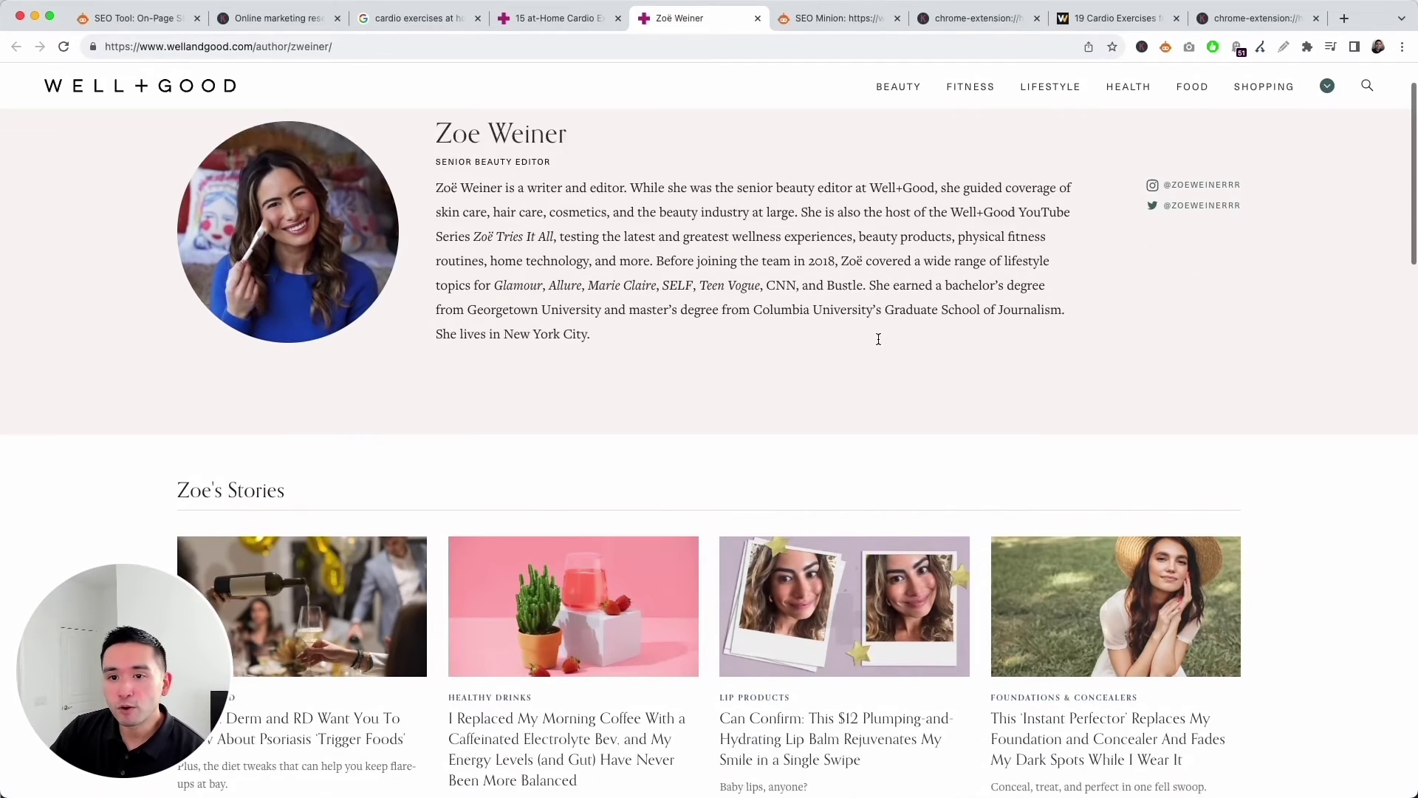
pyautogui.scroll(-13, 894, 451)
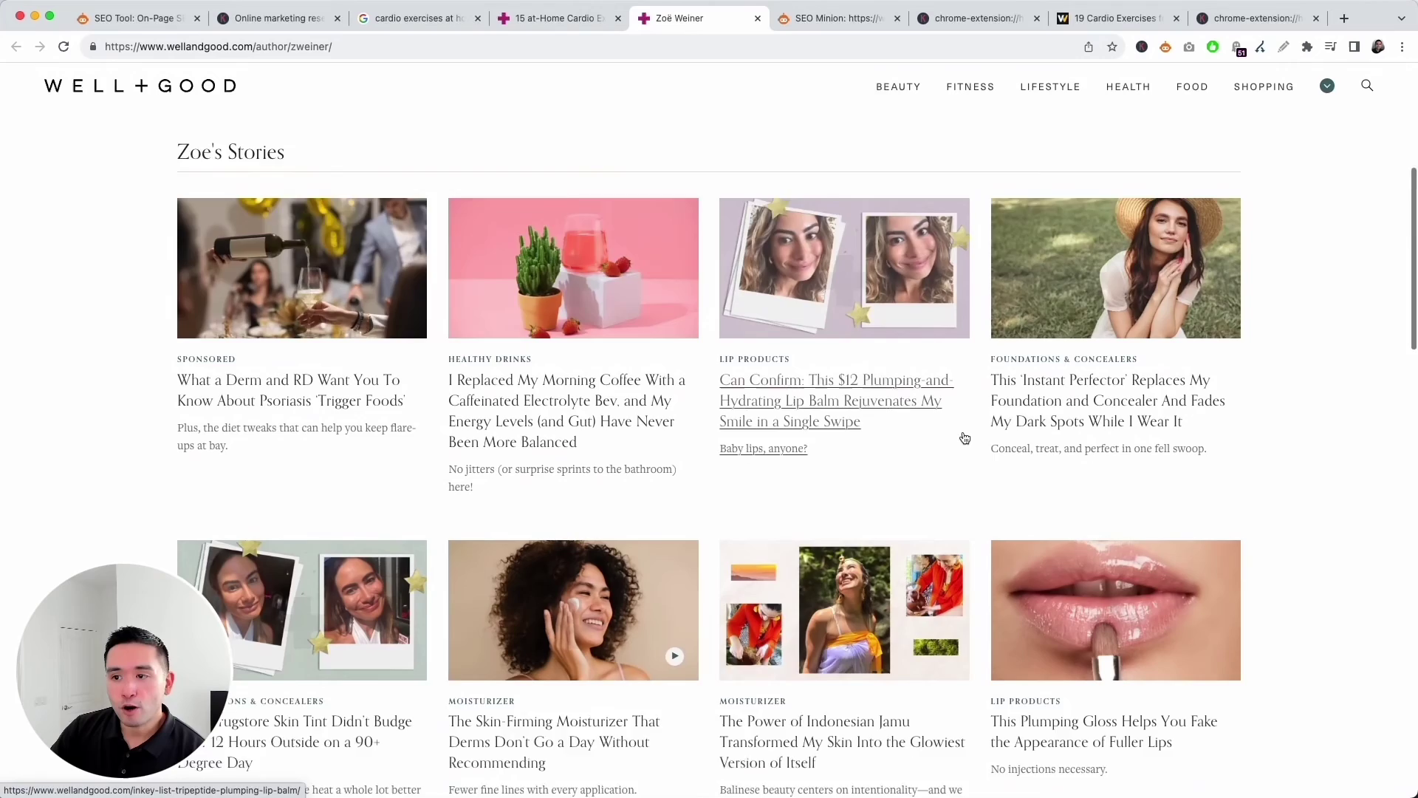
pyautogui.scroll(-7, 966, 438)
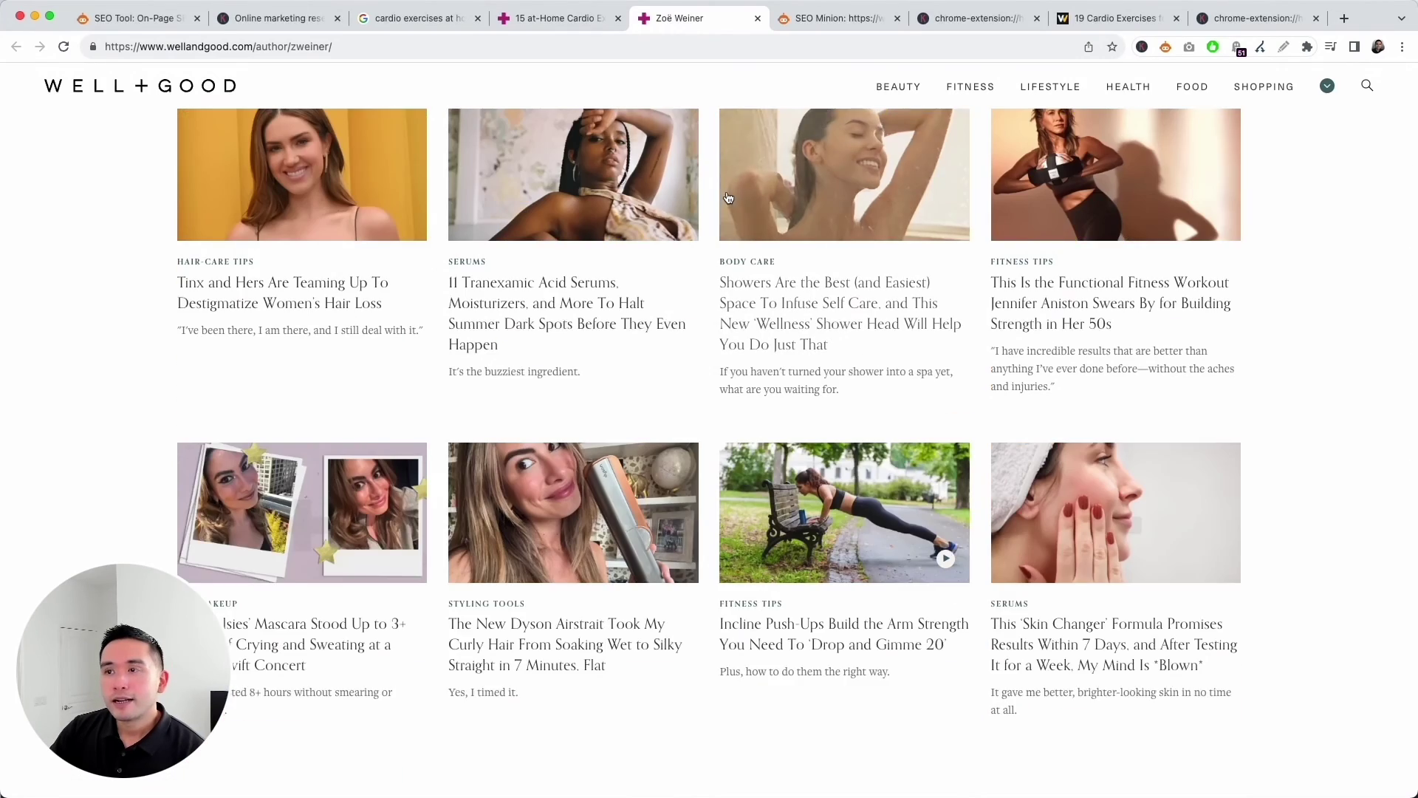
pyautogui.scroll(2, 967, 439)
pyautogui.click(1078, 21)
# - Check Verywell Fit's bylines: CPT author, September 16, 2022 update and CPT reviewer
pyautogui.scroll(20, 927, 181)
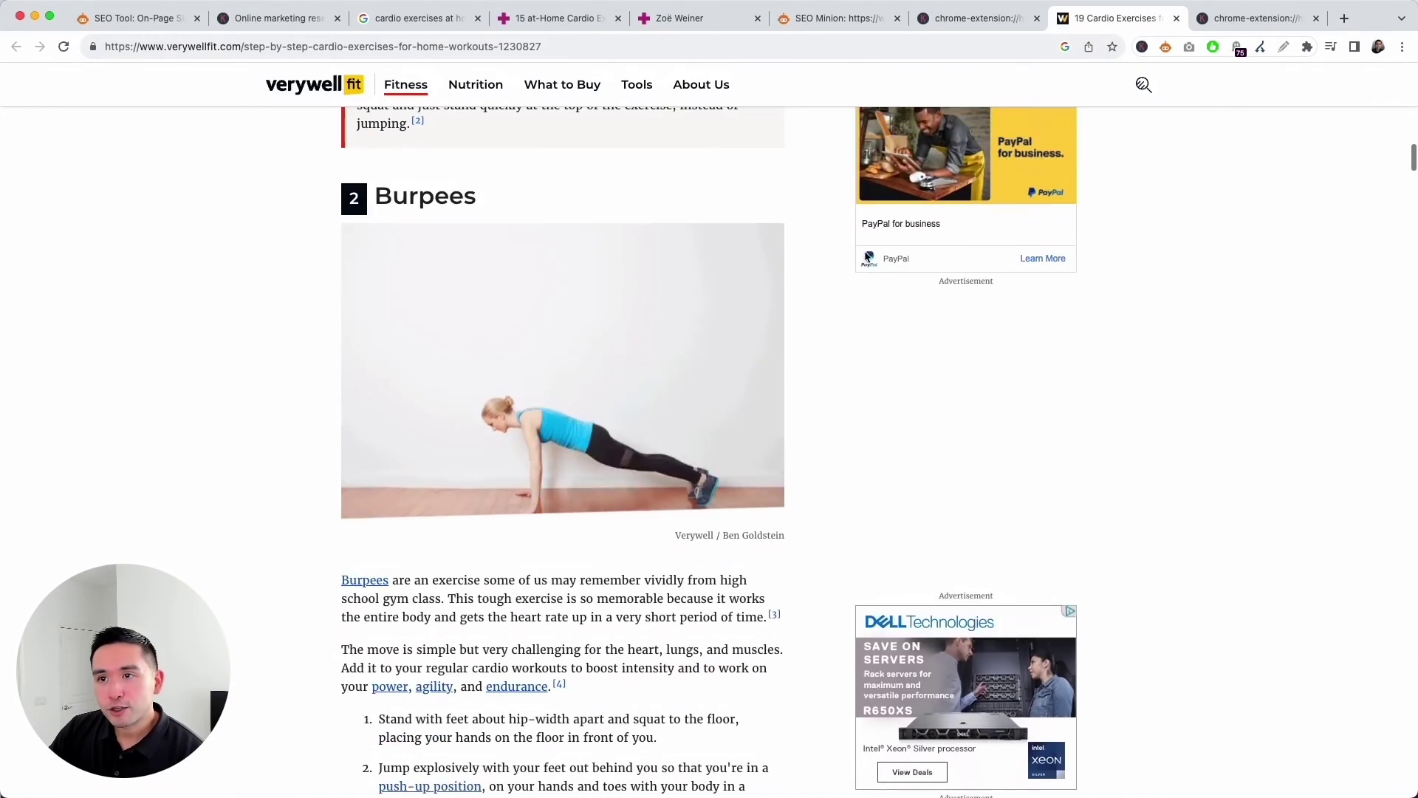
pyautogui.scroll(12, 822, 266)
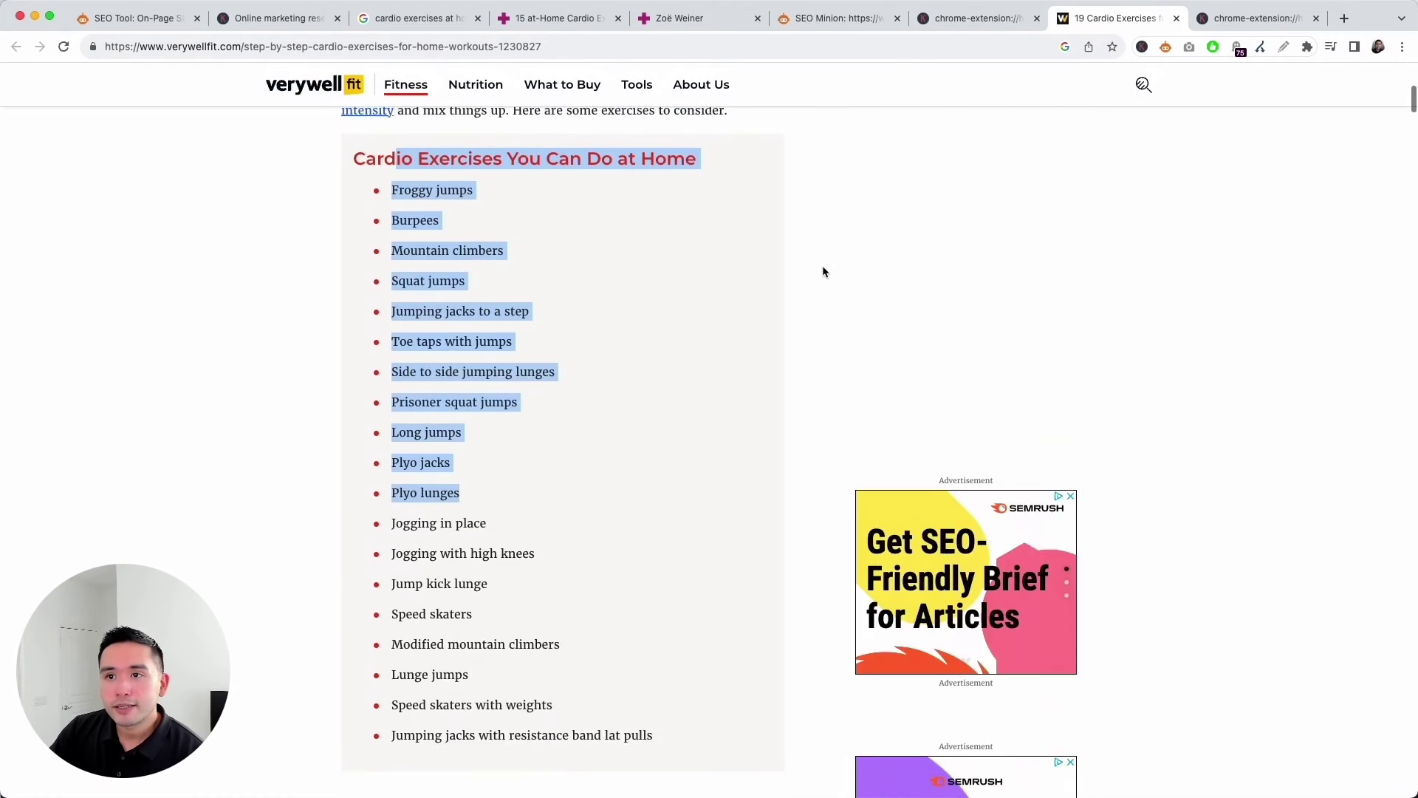
pyautogui.click(619, 465)
pyautogui.moveTo(400, 416)
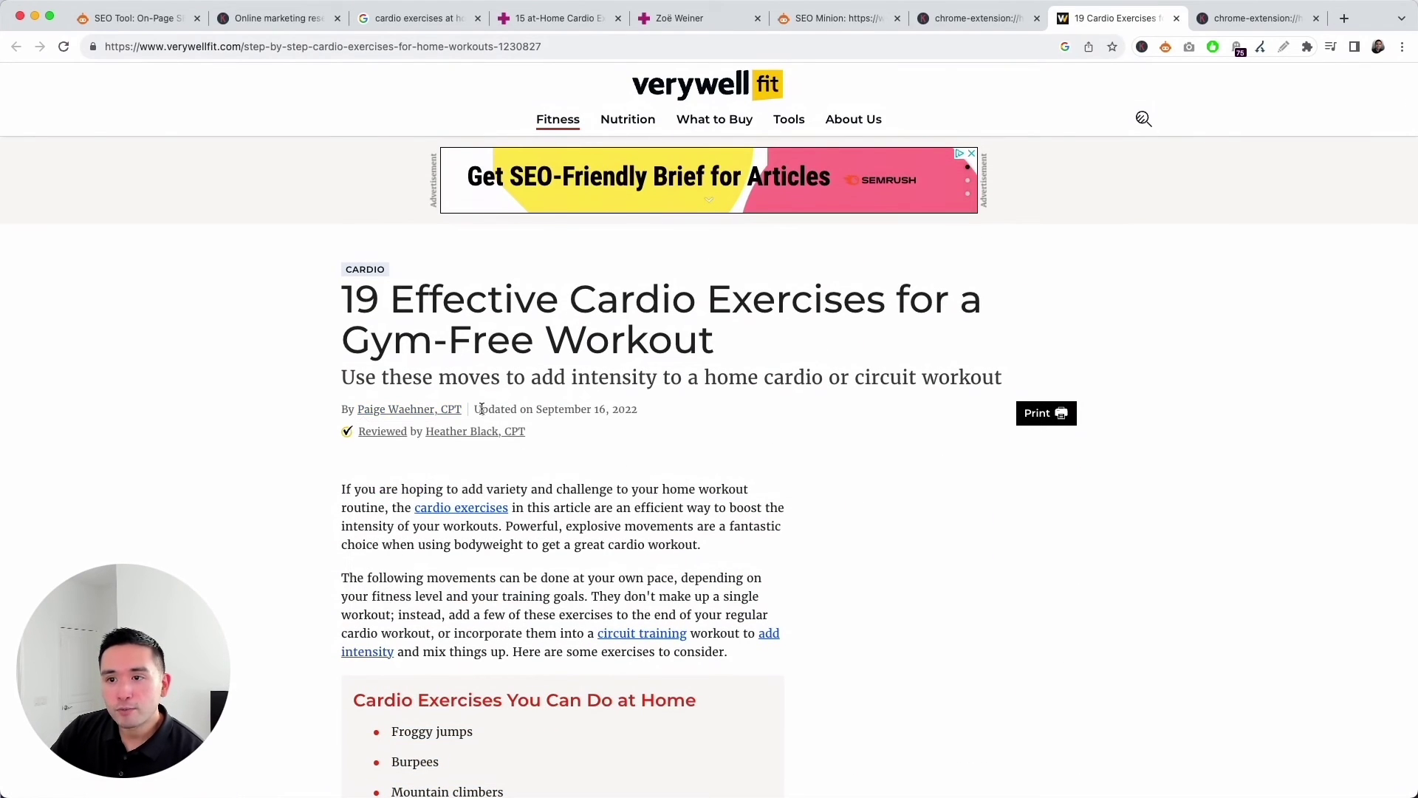
pyautogui.click(652, 412)
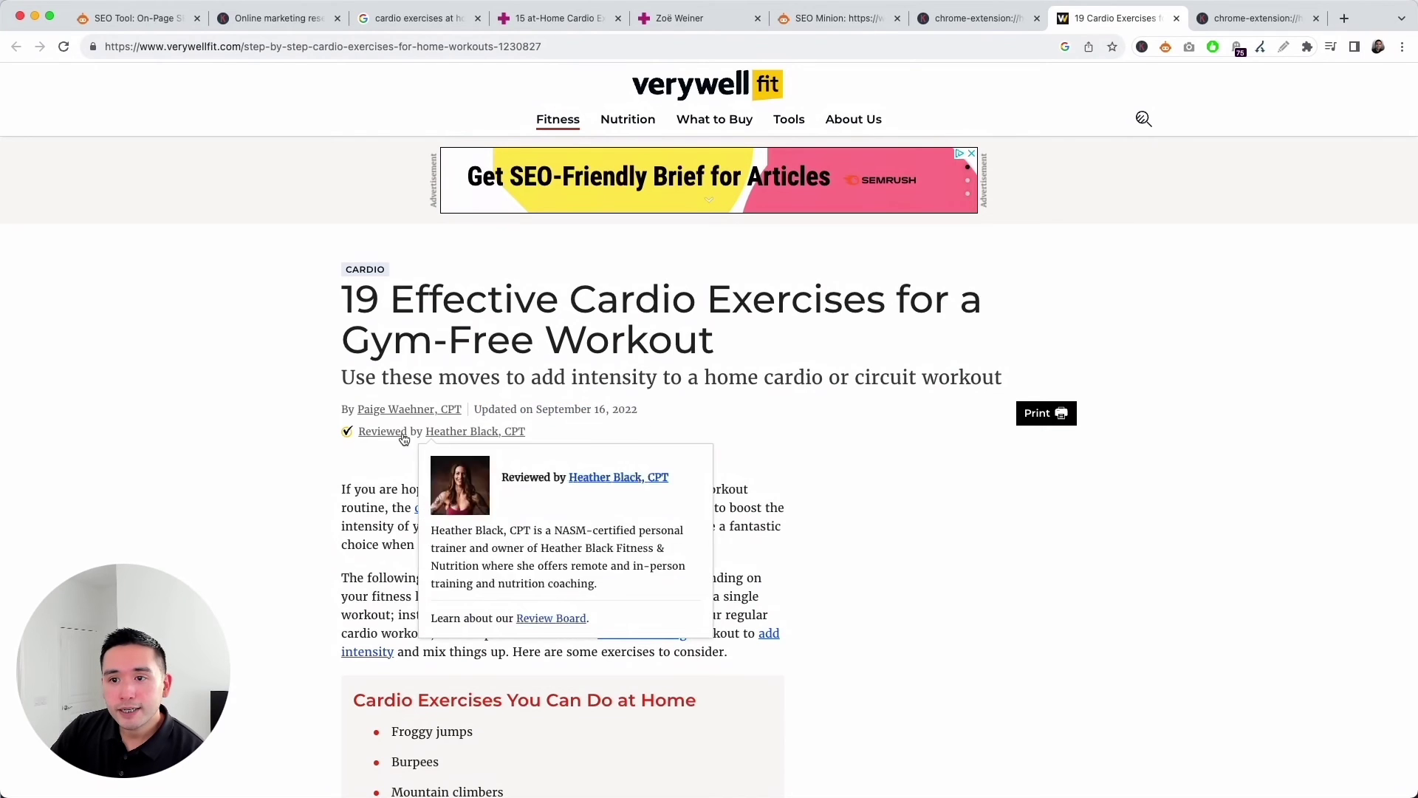
pyautogui.moveTo(461, 436)
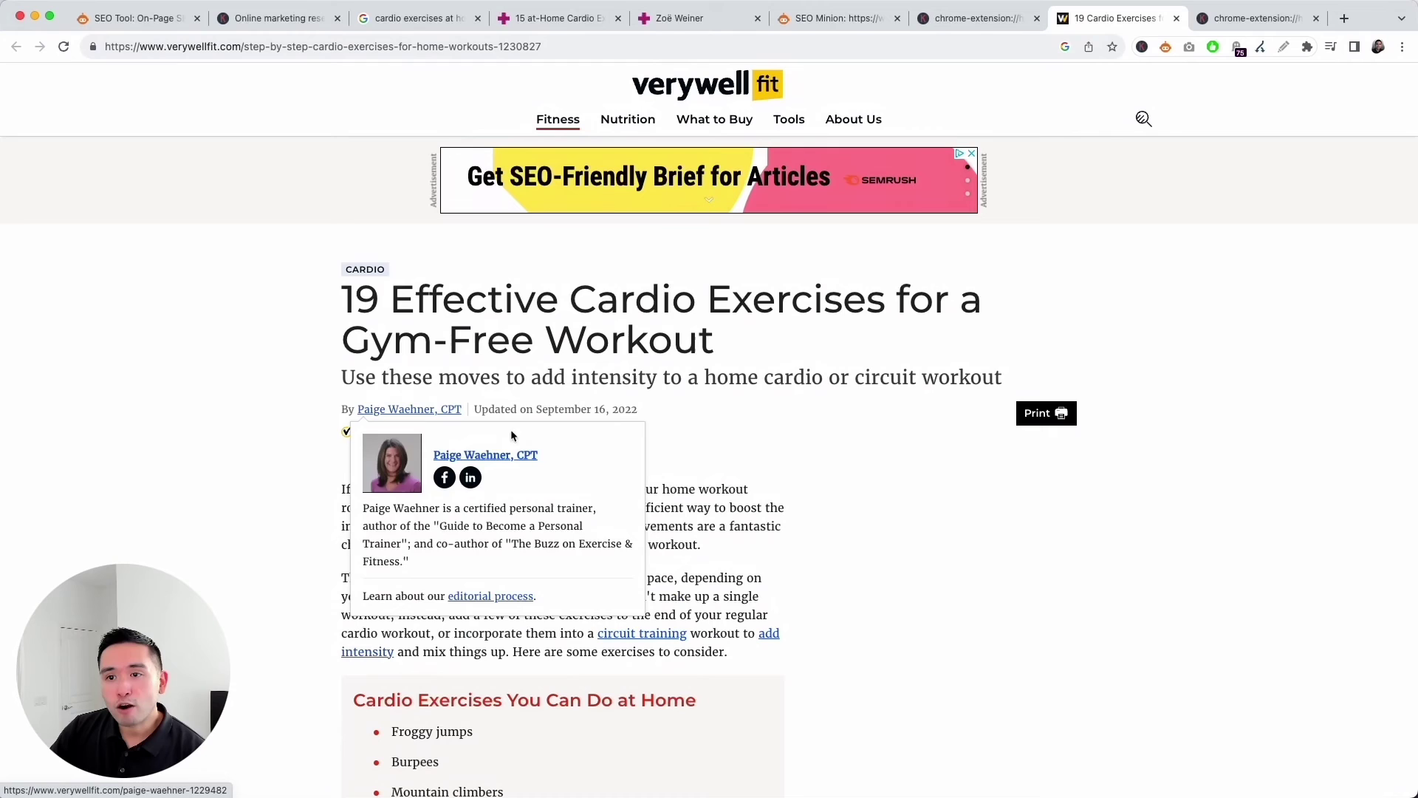
# - Open the Verywell Fit author's profile, note her ACE certification and 16+ training years, then return to the article
pyautogui.click(429, 417)
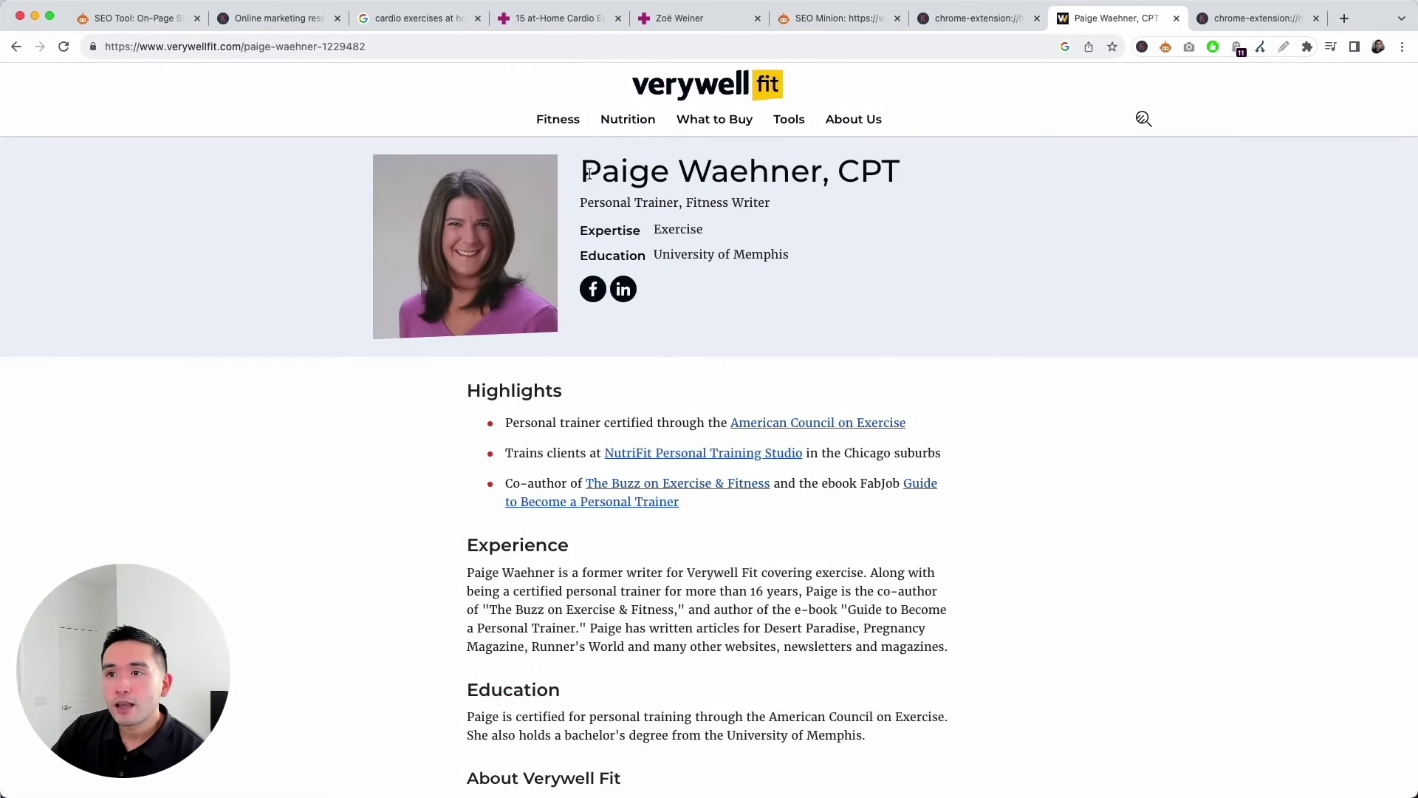
pyautogui.moveTo(589, 232); pyautogui.dragTo(771, 254)
pyautogui.scroll(-1, 650, 288)
pyautogui.scroll(-1, 651, 290)
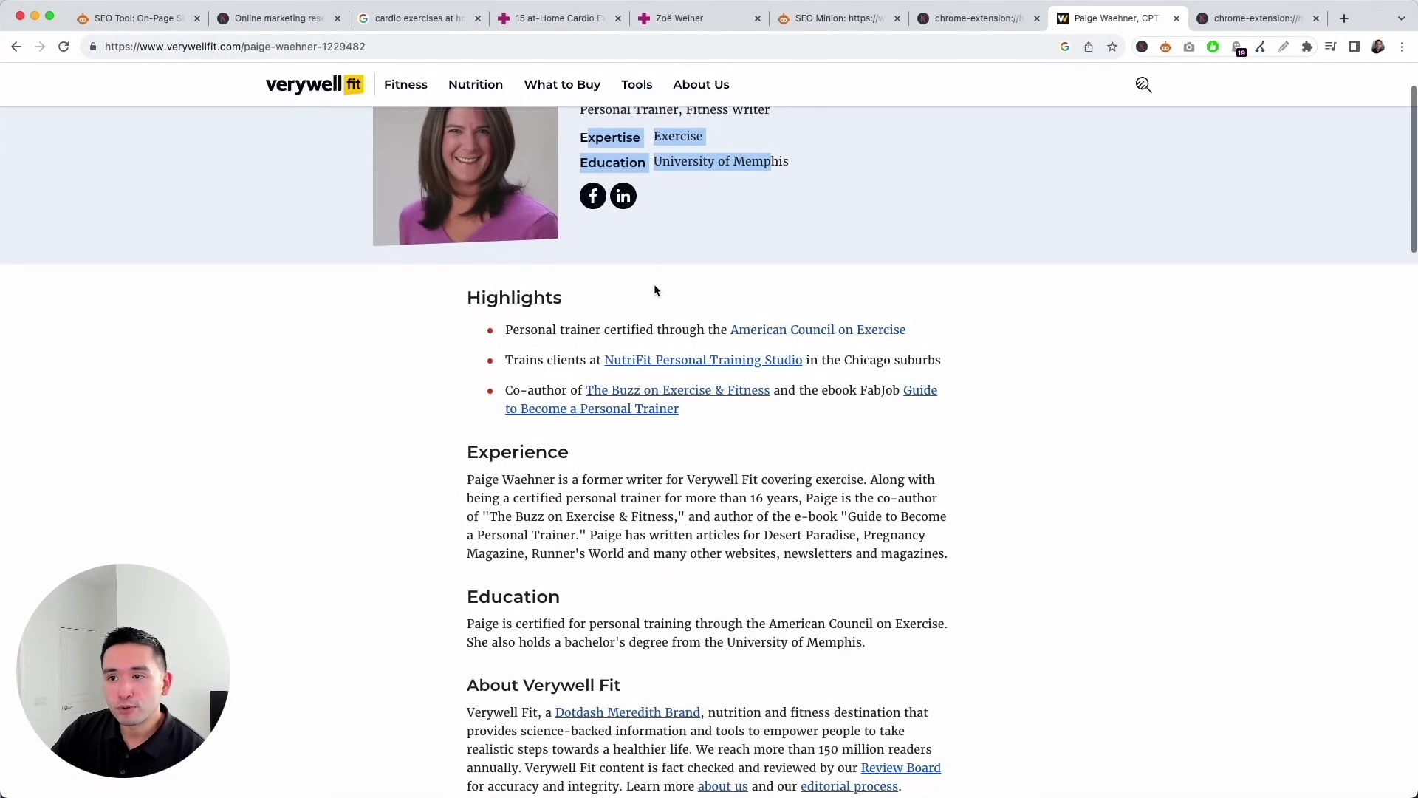
pyautogui.scroll(-3, 669, 288)
pyautogui.moveTo(469, 284); pyautogui.dragTo(868, 506)
pyautogui.scroll(-7, 864, 538)
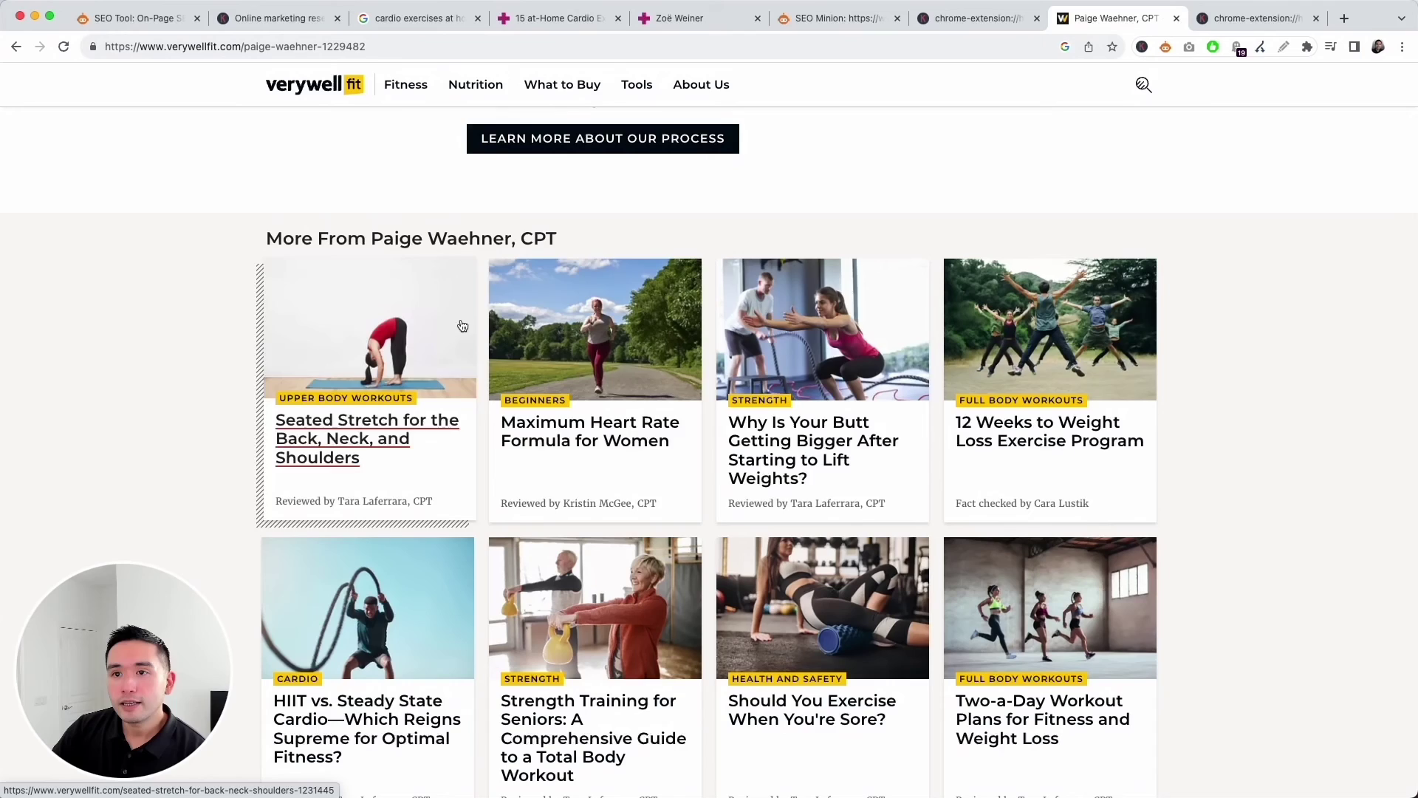
pyautogui.scroll(-5, 1034, 296)
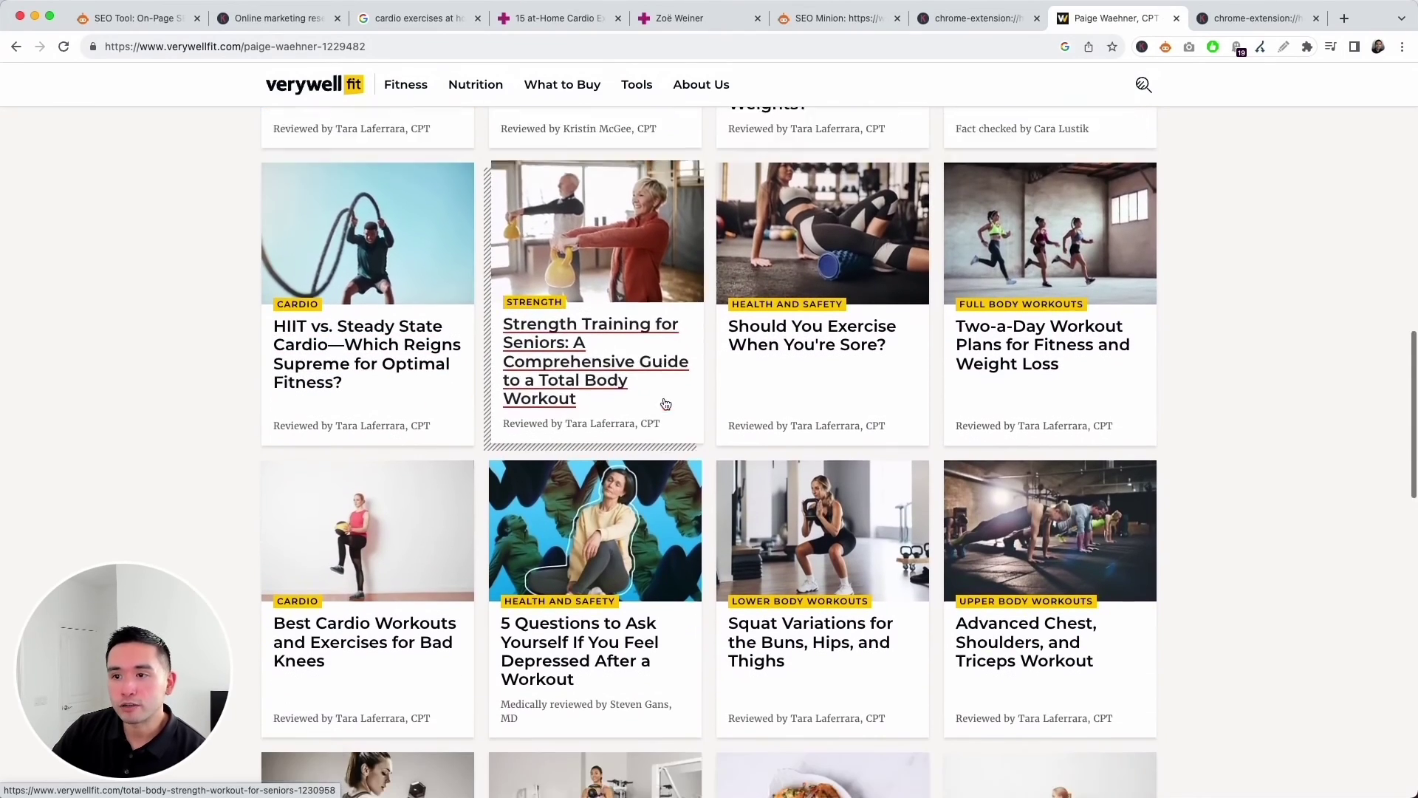
pyautogui.scroll(-6, 666, 404)
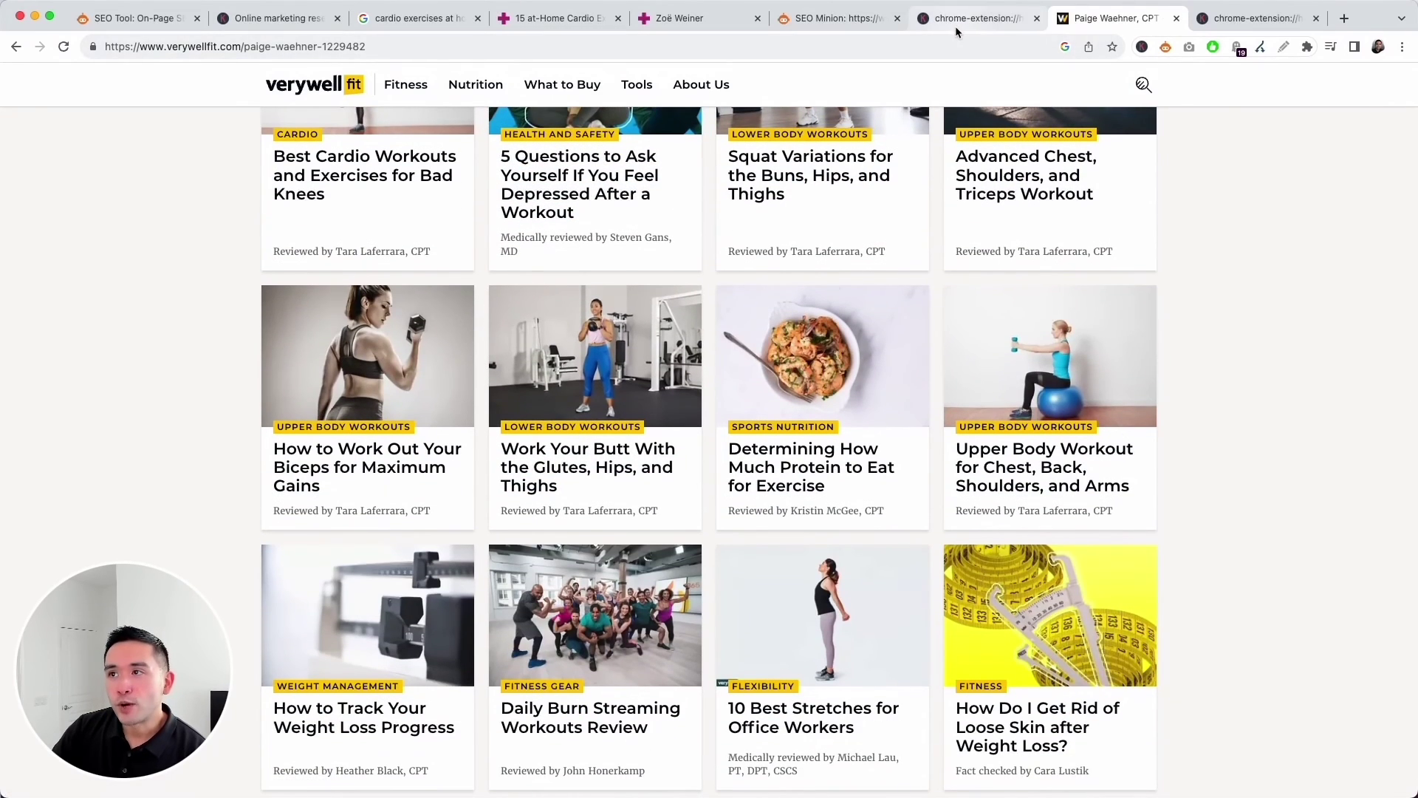
pyautogui.hscroll(-5, 812, 177)
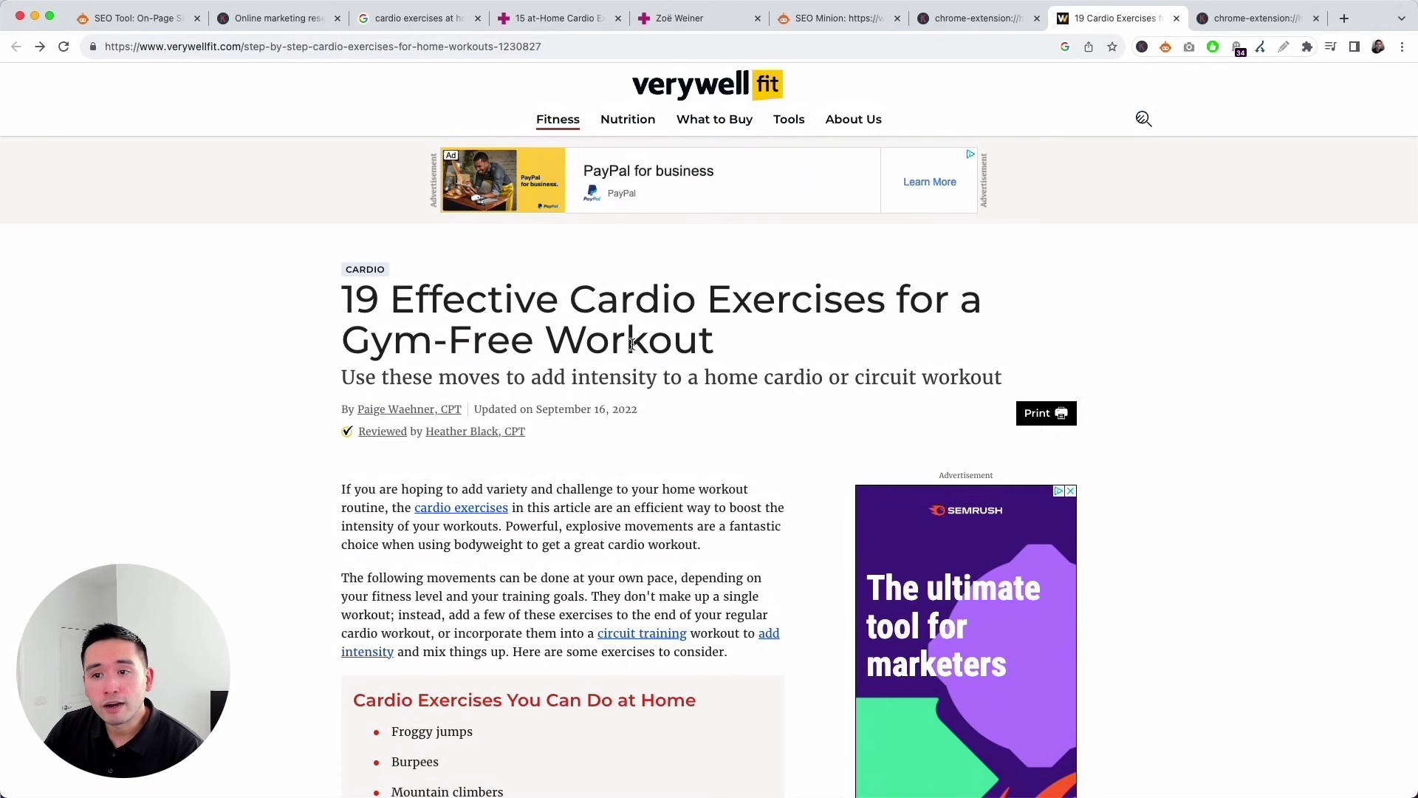
# - Locate Verywell Fit's 'Cardio Exercises You Can Do at Home' heading
pyautogui.moveTo(350, 431)
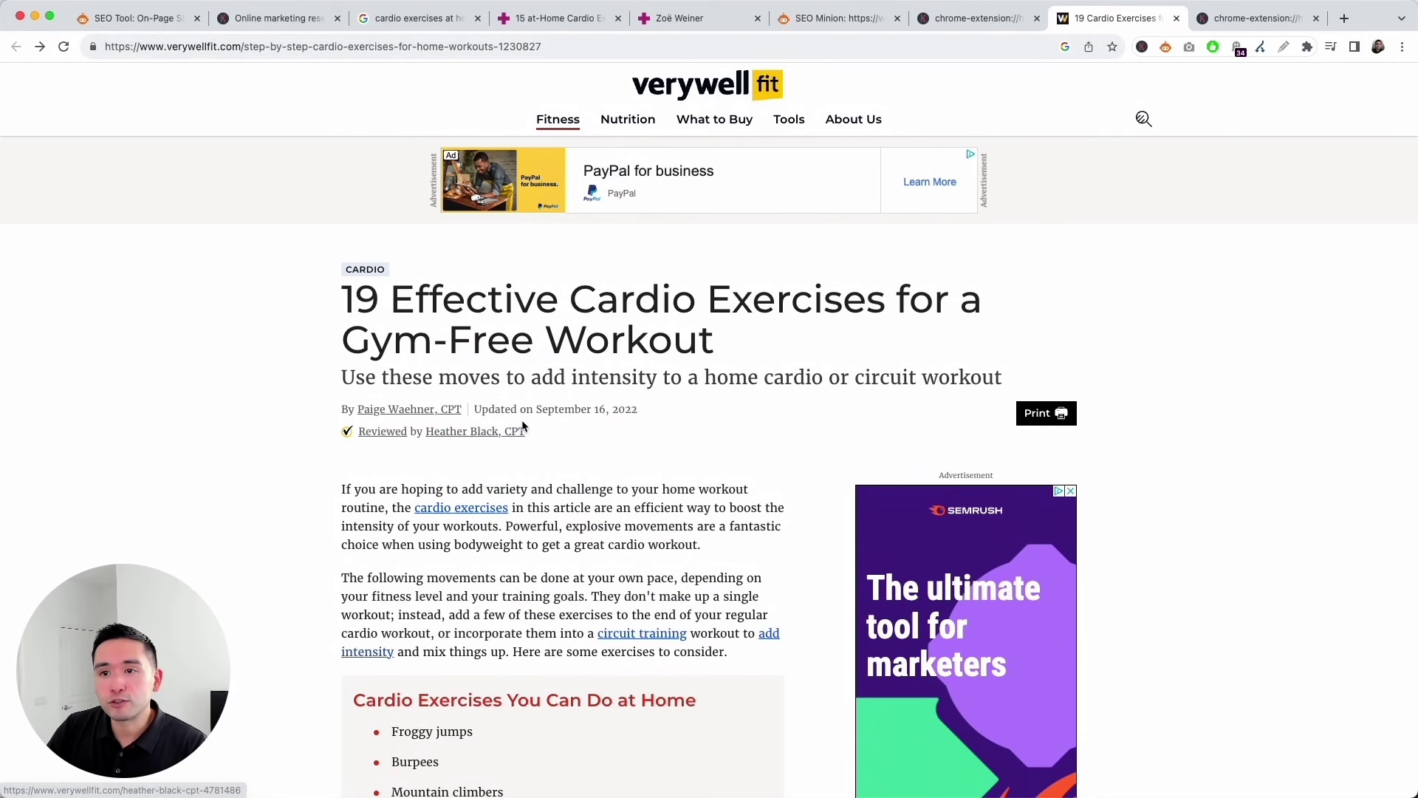
pyautogui.scroll(-3, 532, 371)
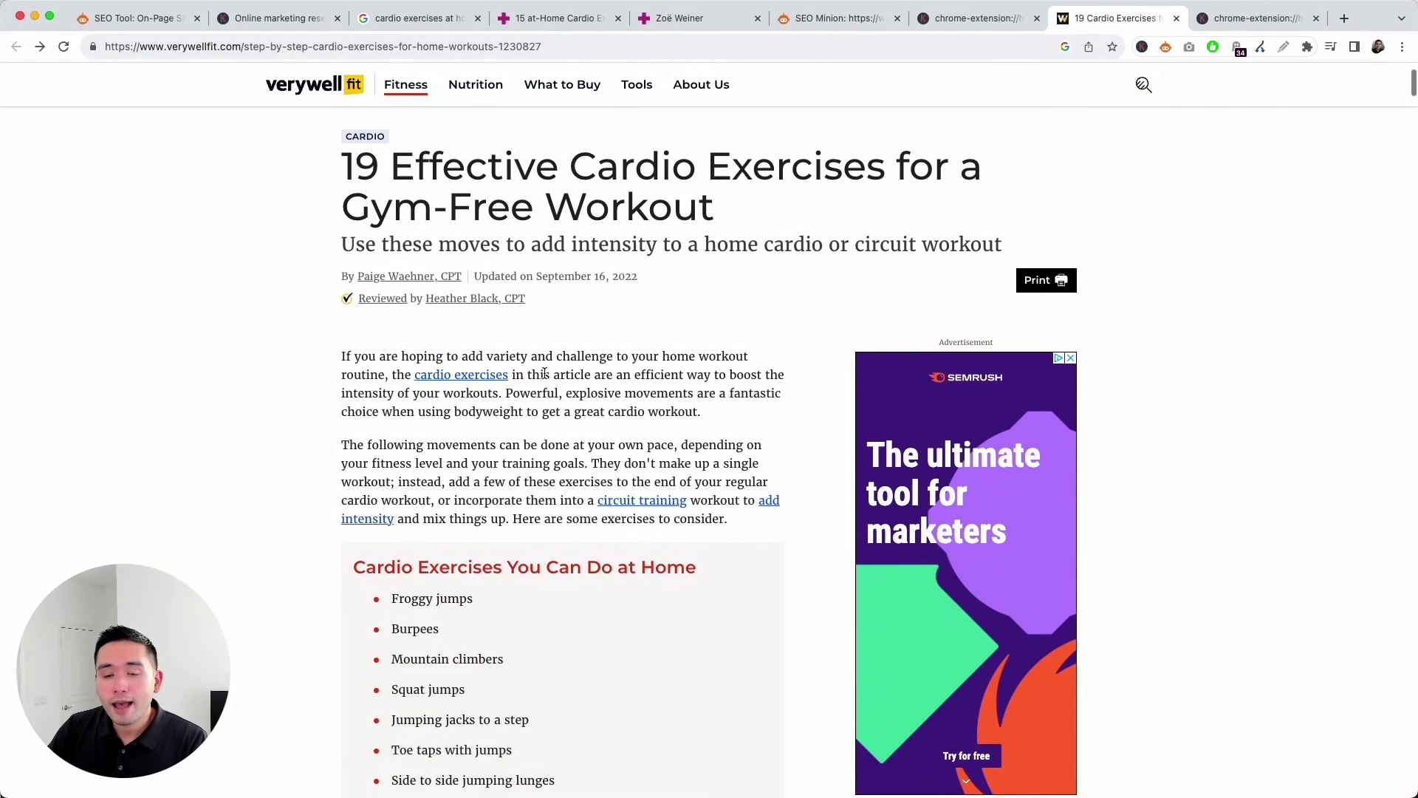
pyautogui.scroll(-3, 544, 373)
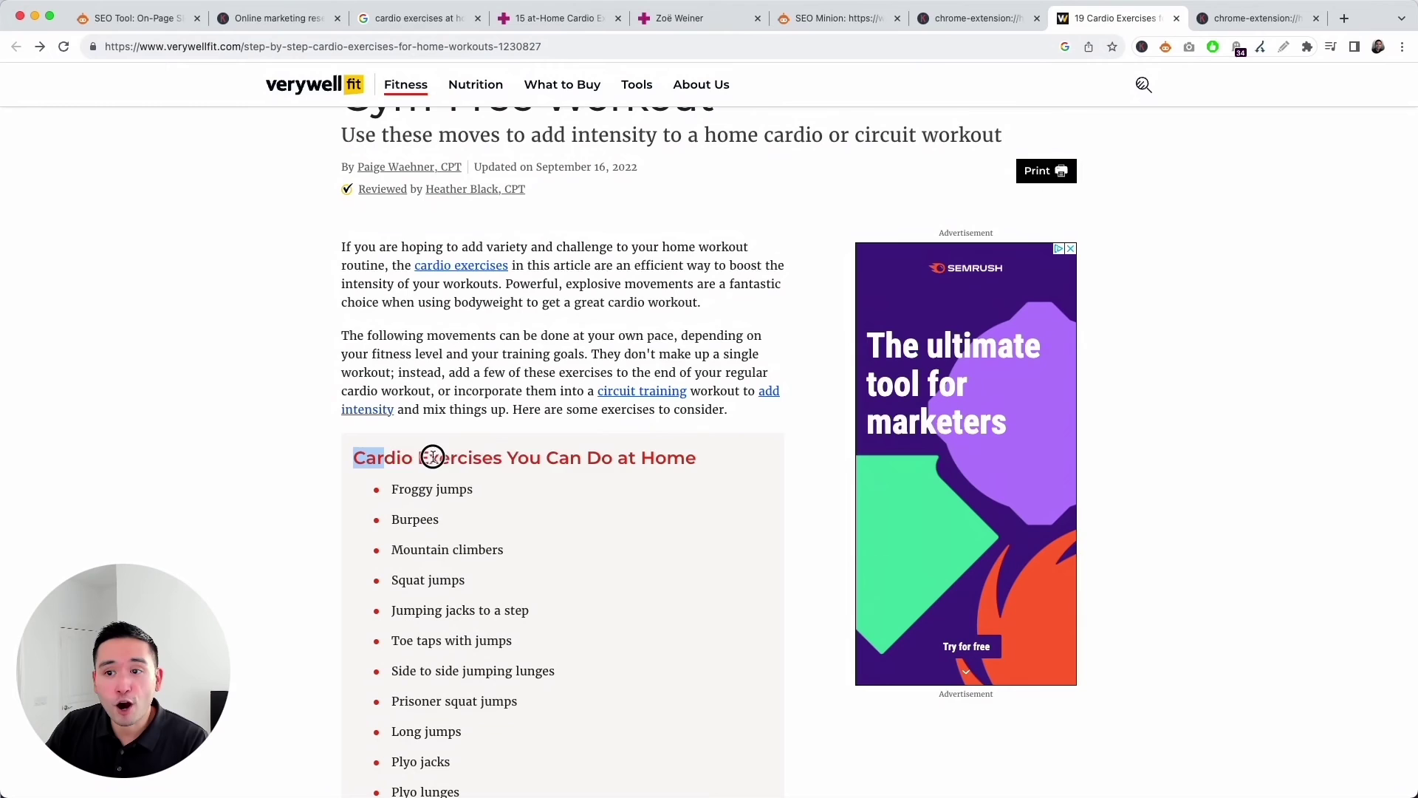
pyautogui.moveTo(433, 457); pyautogui.dragTo(634, 453)
pyautogui.click(667, 455)
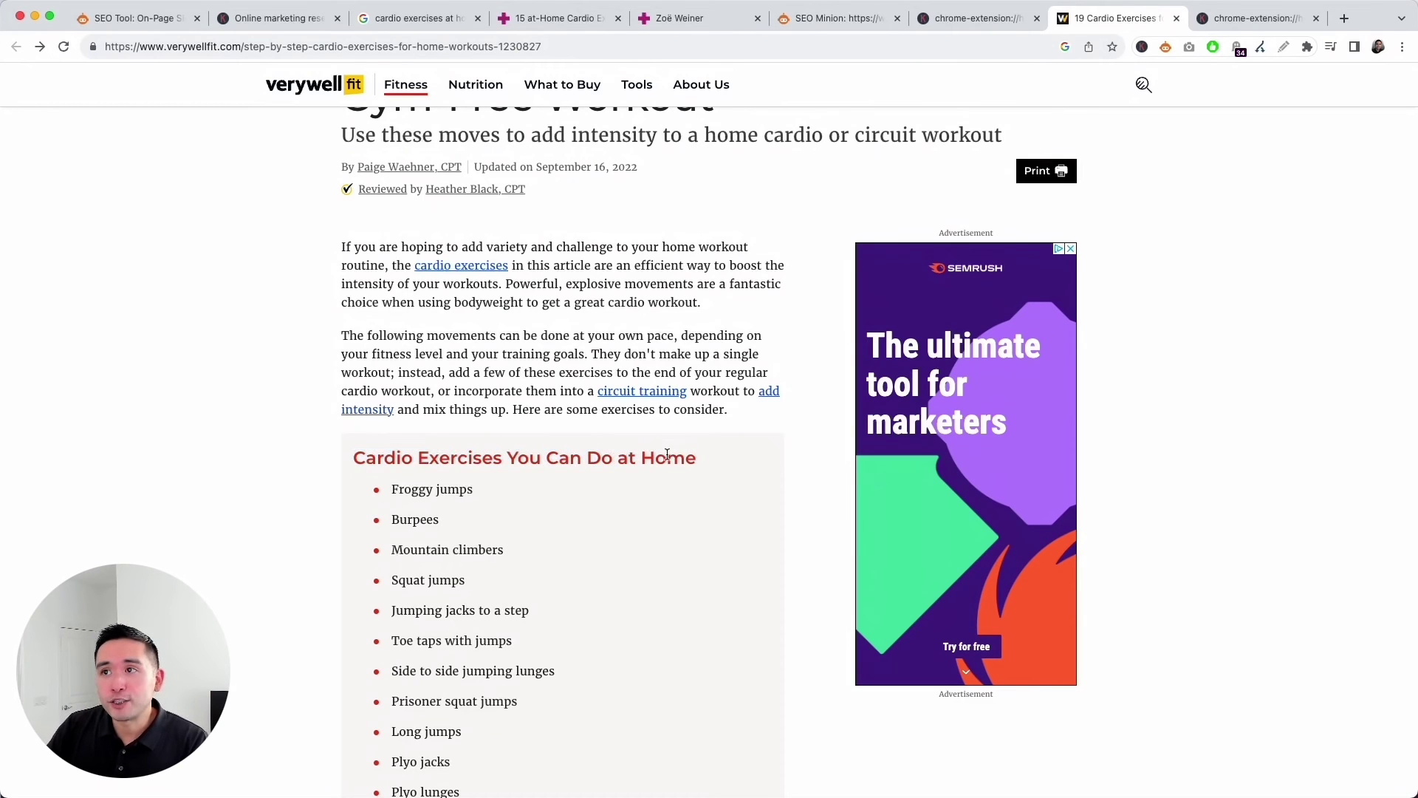
# - Read the Well+Good author's beauty-editor bio, then return to the '15 at-Home Cardio Exercises' article
pyautogui.click(689, 19)
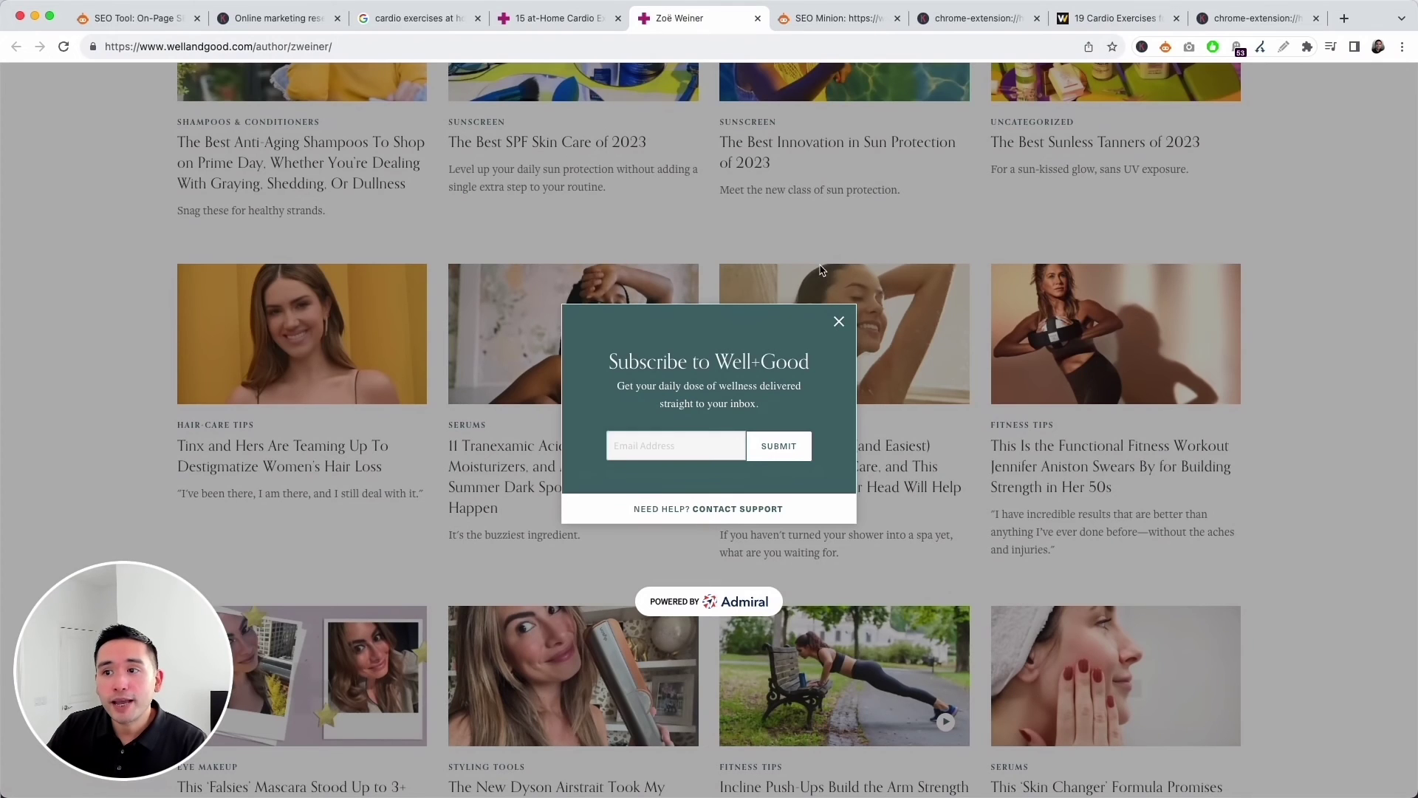
pyautogui.click(840, 322)
pyautogui.scroll(20, 777, 298)
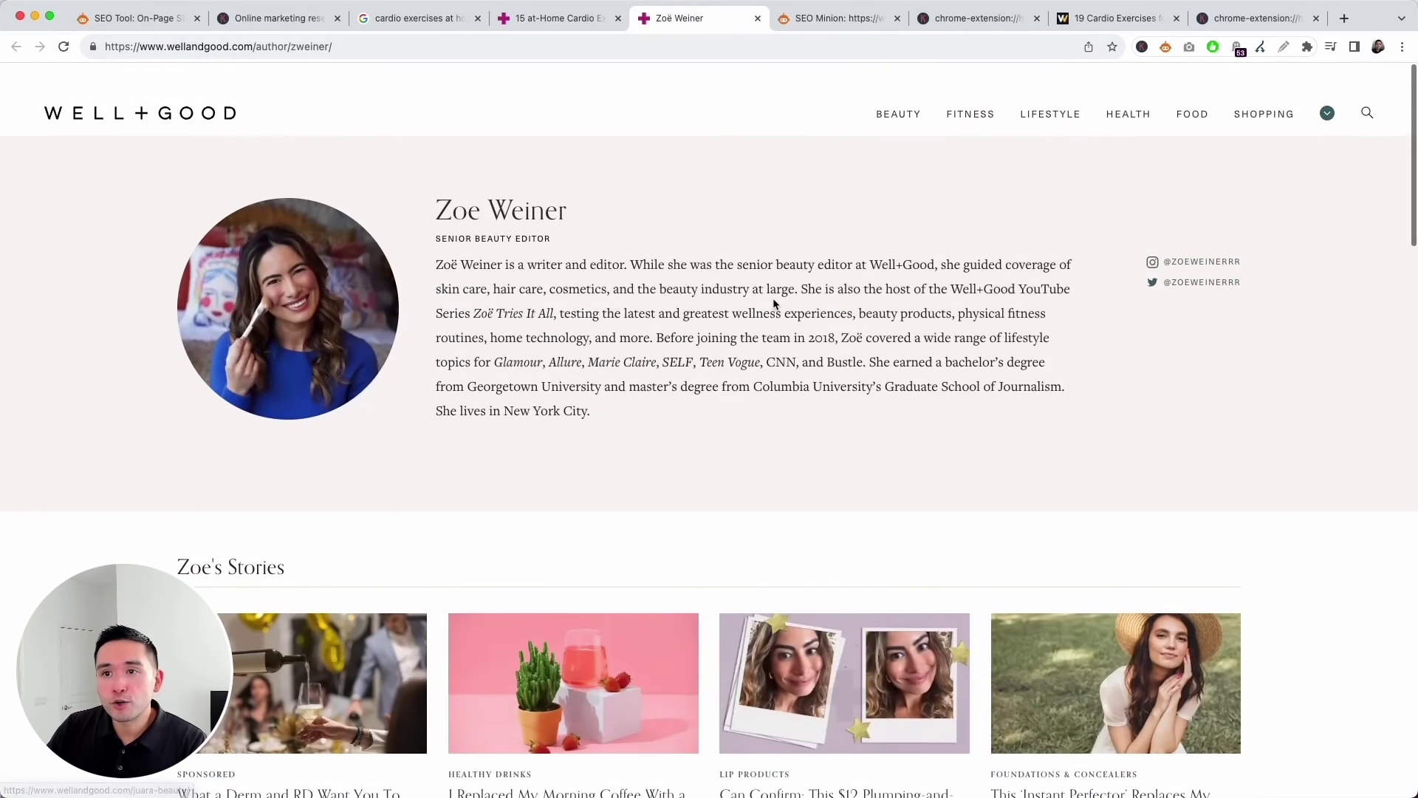
pyautogui.moveTo(449, 263); pyautogui.dragTo(546, 291)
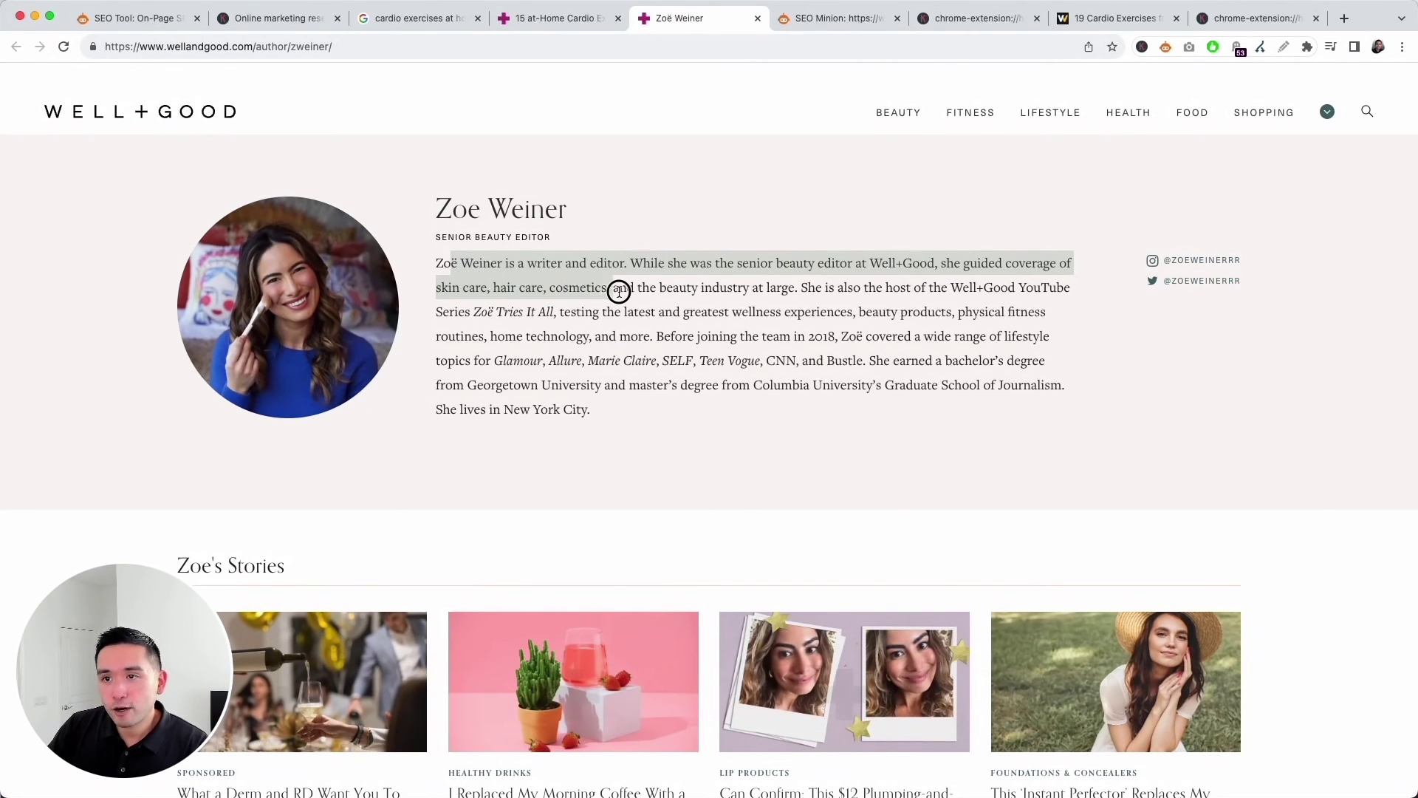
pyautogui.click(782, 287)
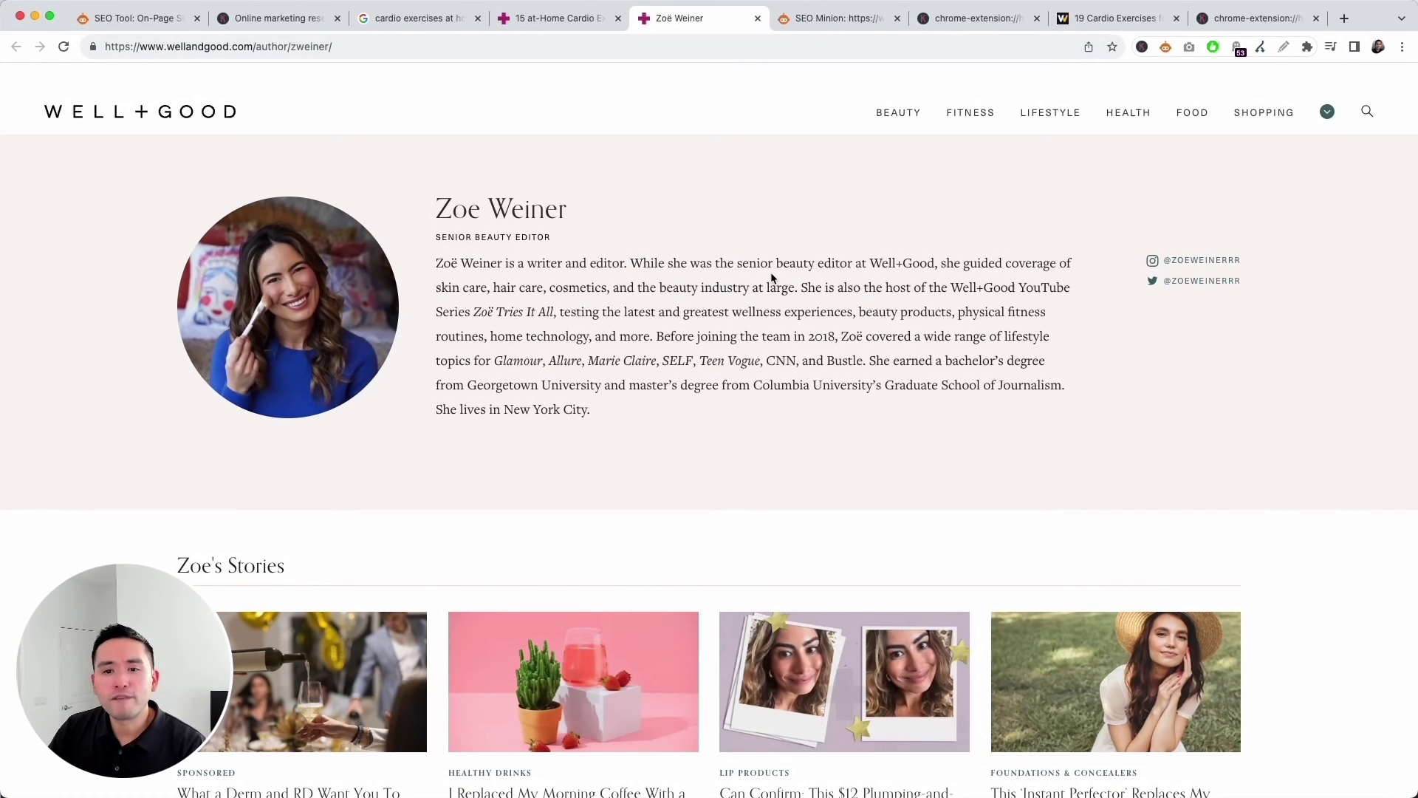
pyautogui.click(589, 18)
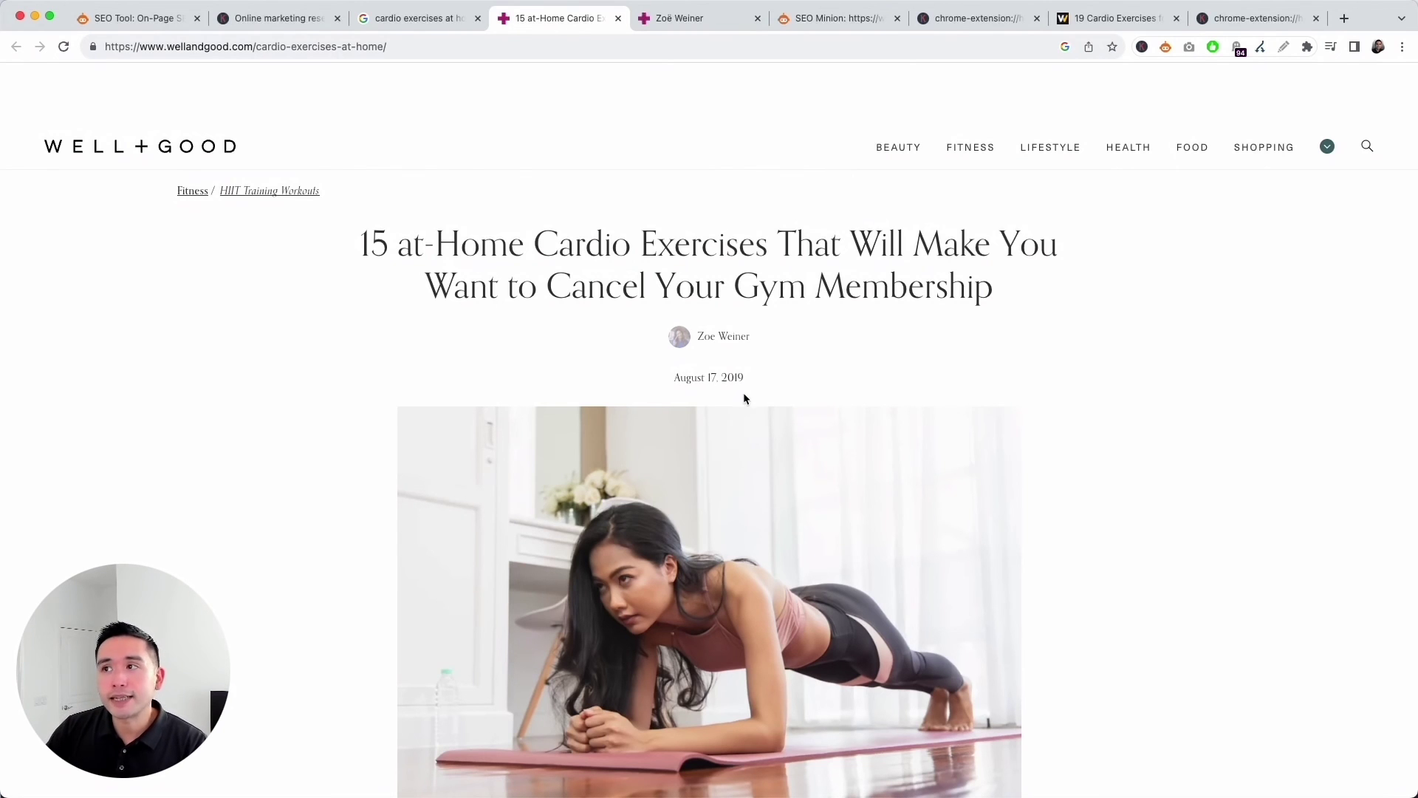
pyautogui.click(1113, 20)
pyautogui.scroll(3, 551, 303)
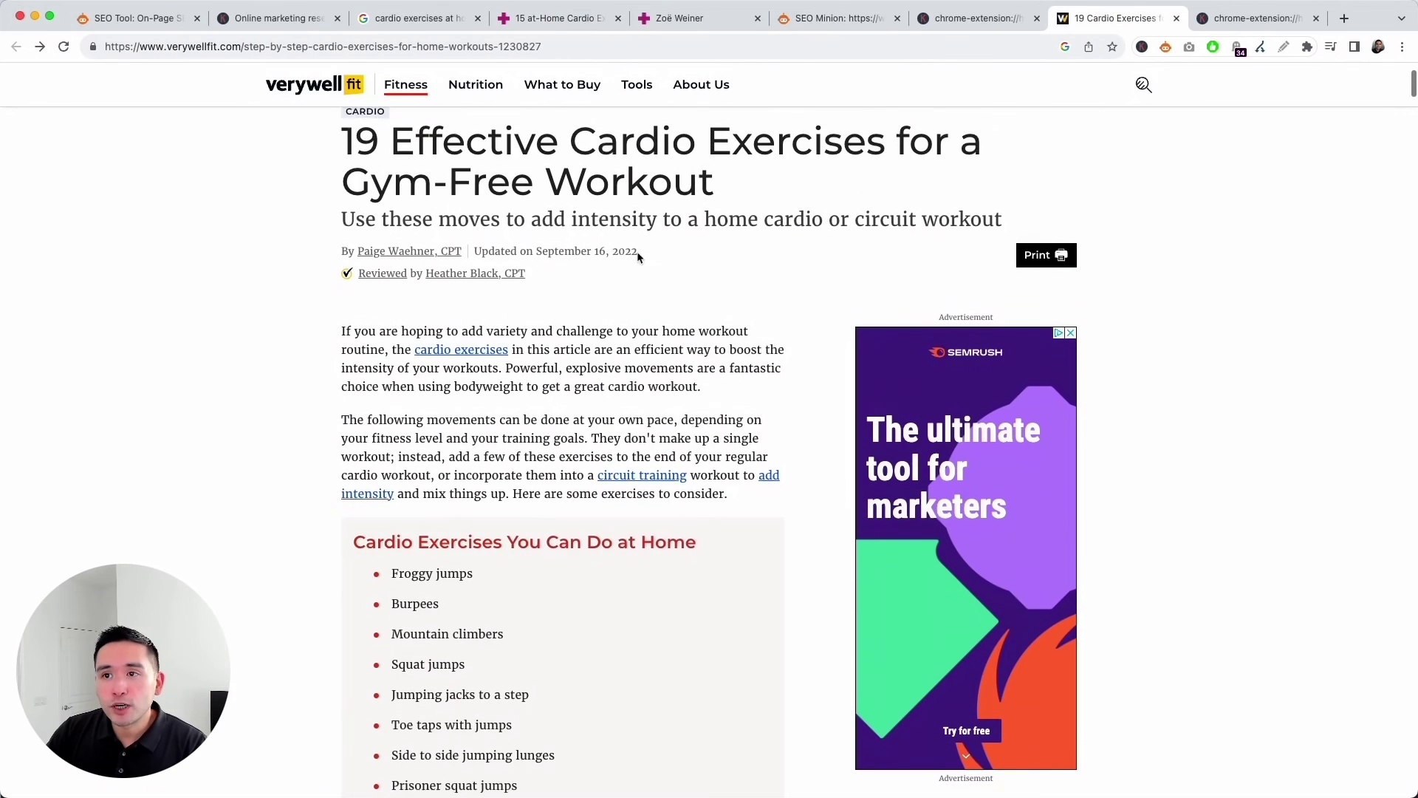
pyautogui.moveTo(492, 307); pyautogui.dragTo(619, 307)
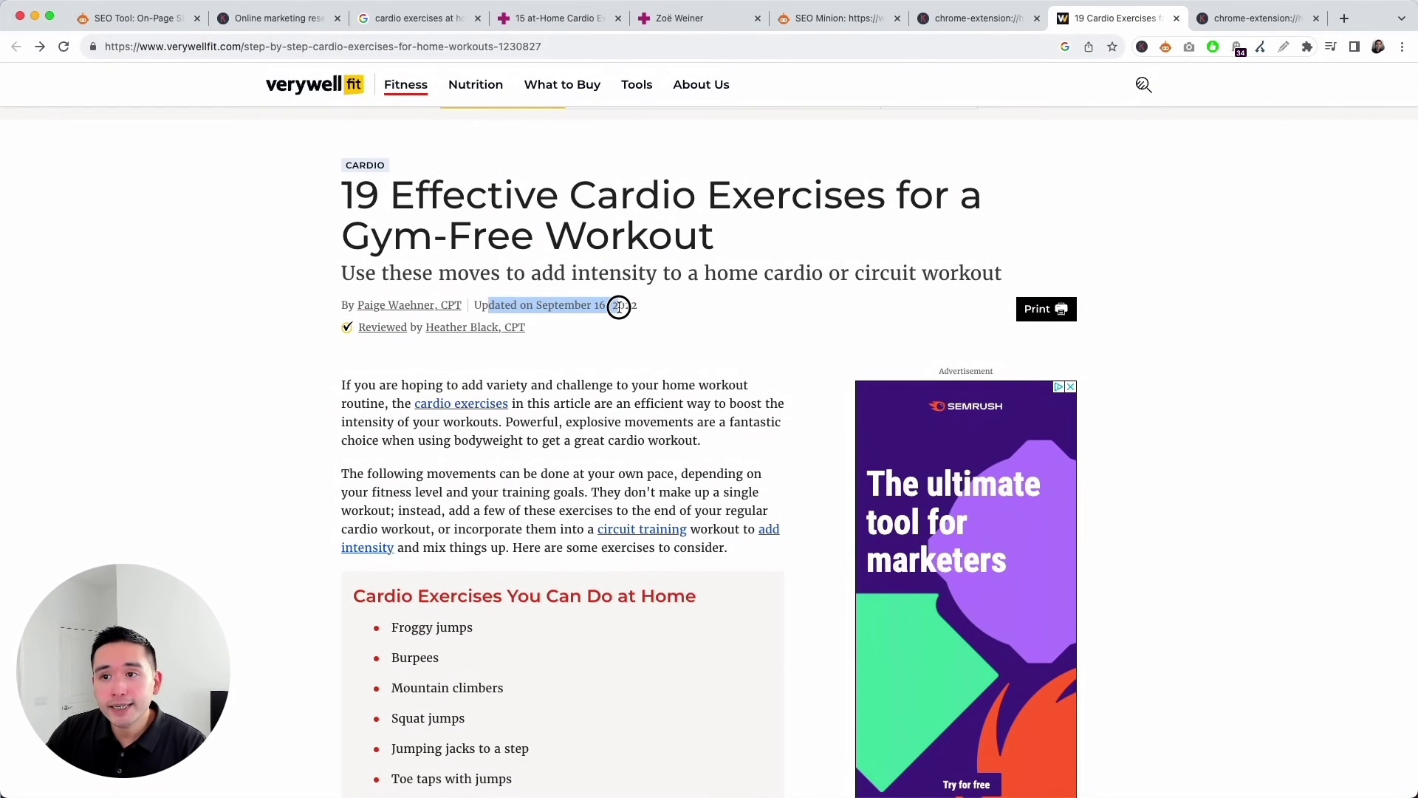
pyautogui.click(671, 366)
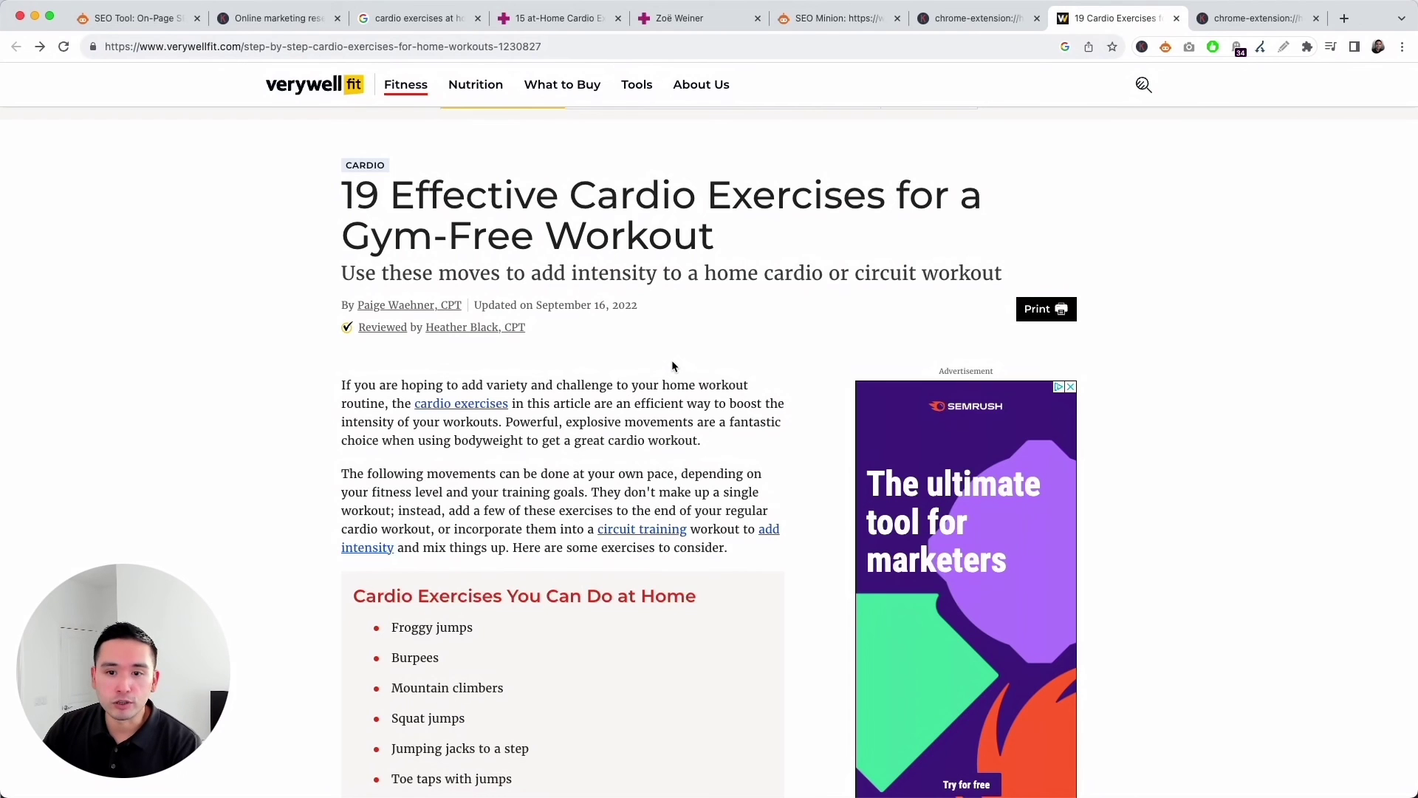
pyautogui.click(680, 18)
pyautogui.click(557, 19)
pyautogui.scroll(10, 615, 348)
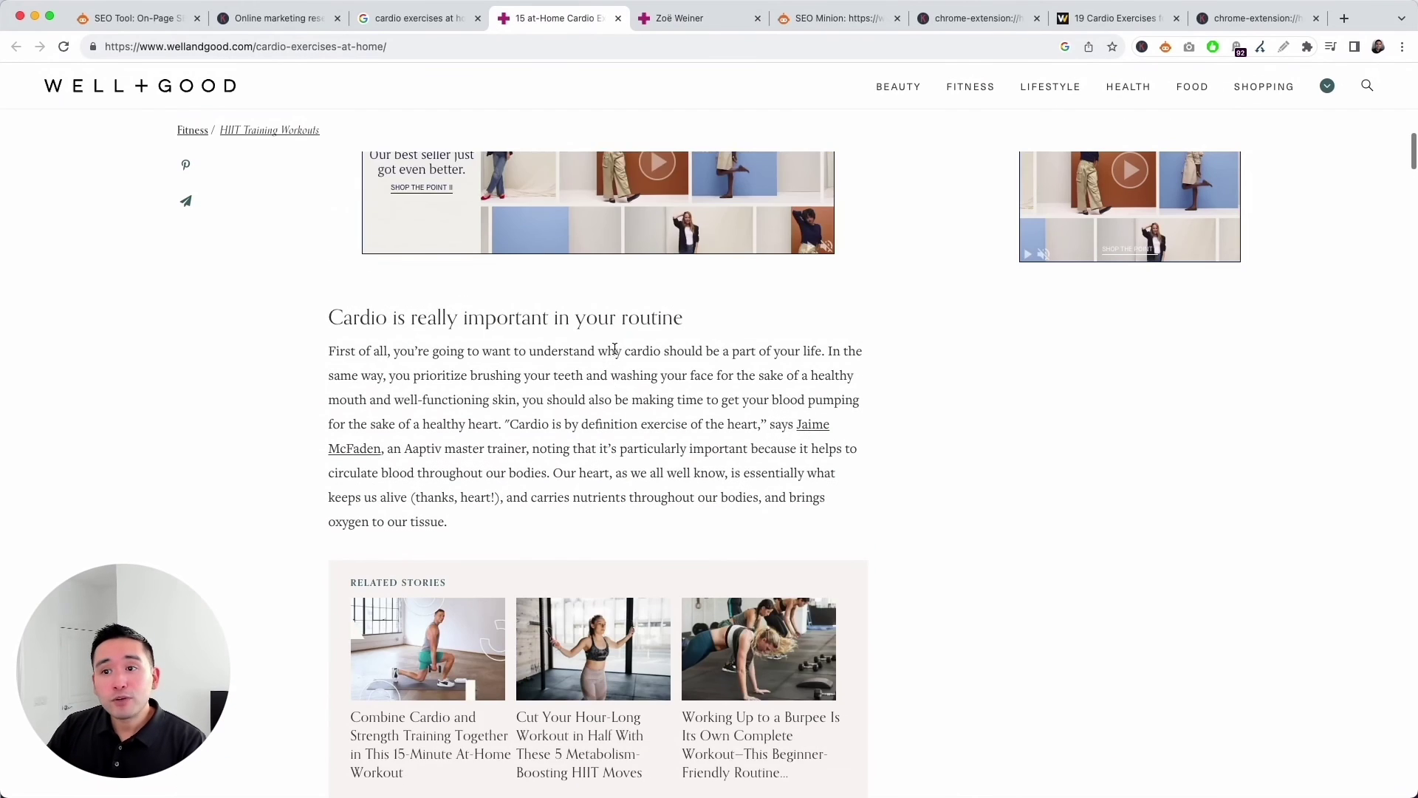
pyautogui.scroll(-1, 613, 347)
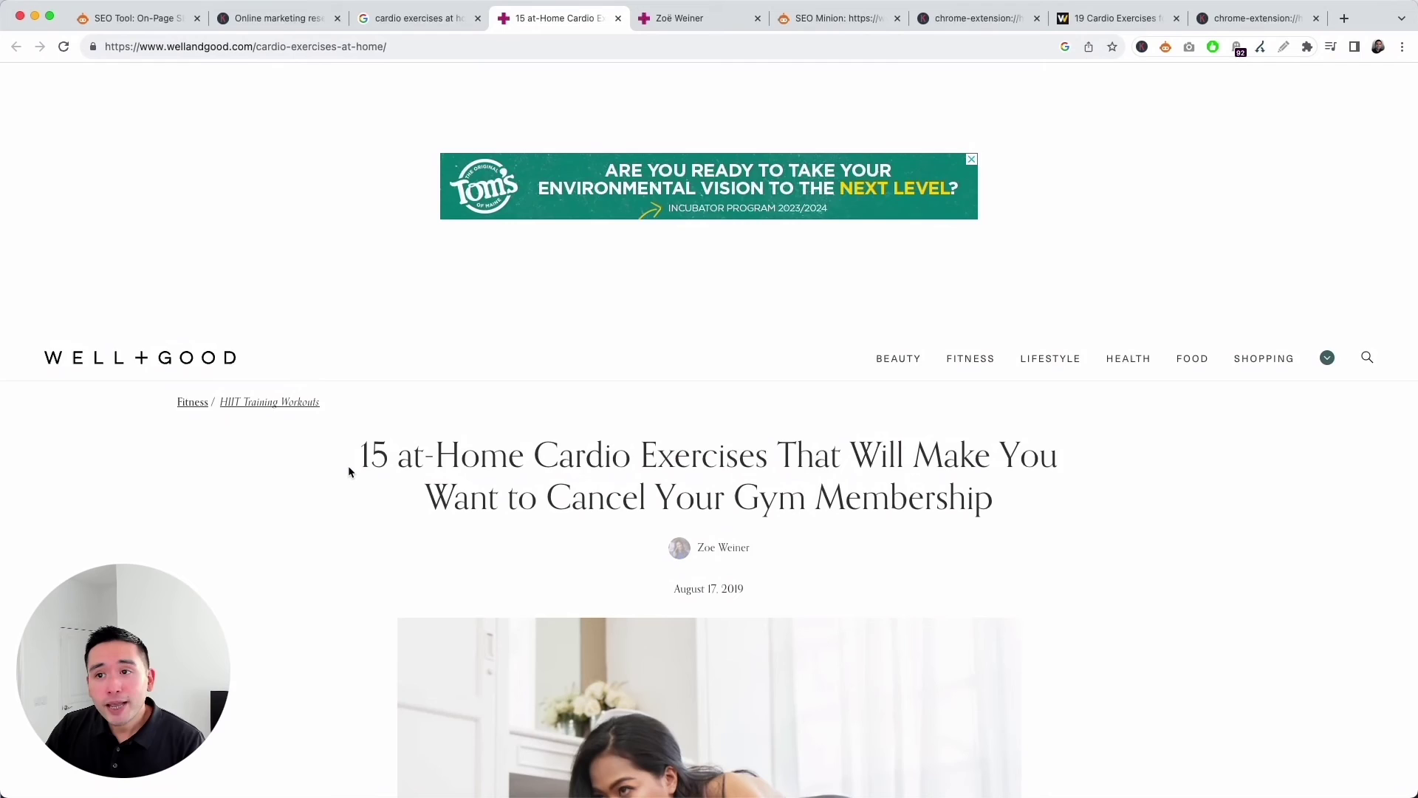
pyautogui.scroll(-5, 341, 469)
pyautogui.scroll(-6, 343, 467)
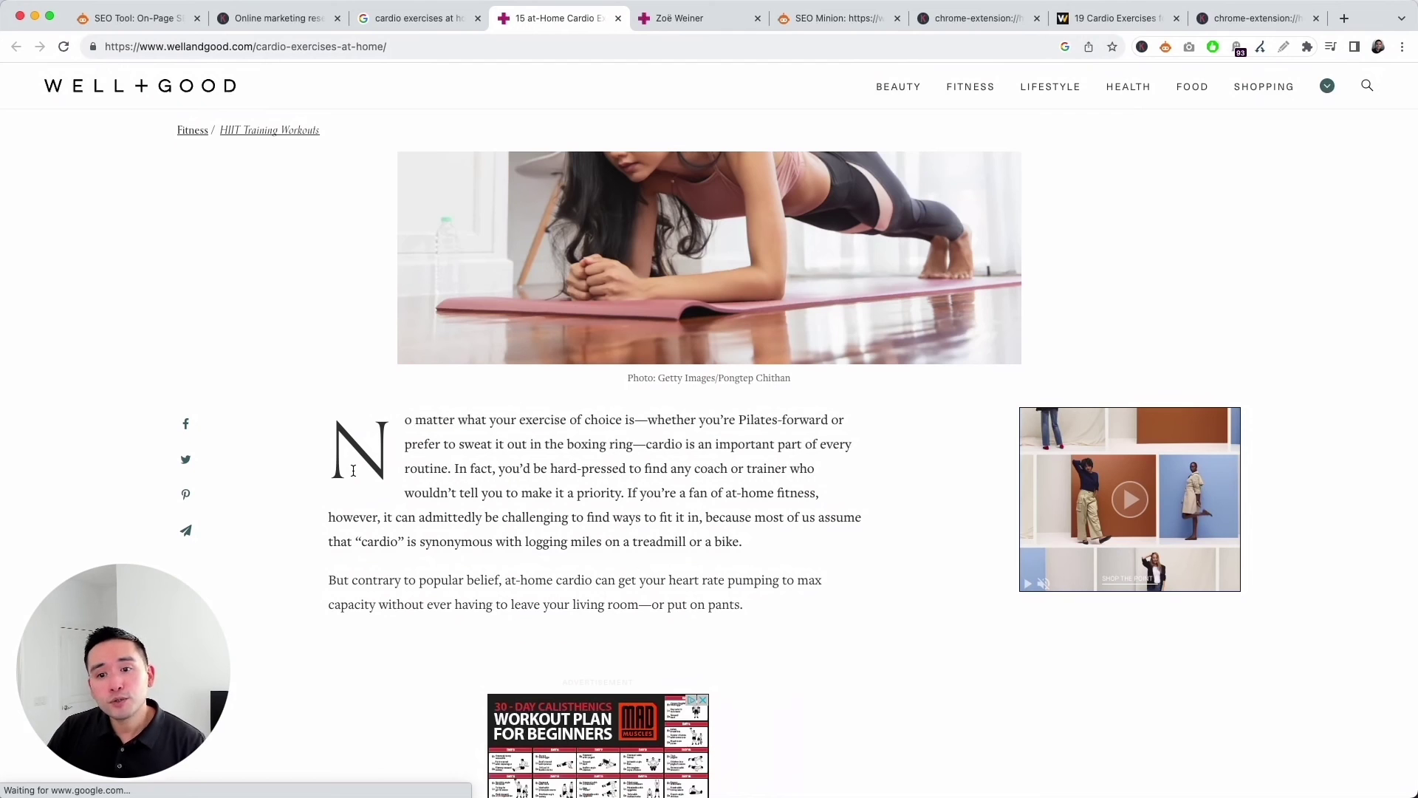
pyautogui.scroll(-5, 353, 471)
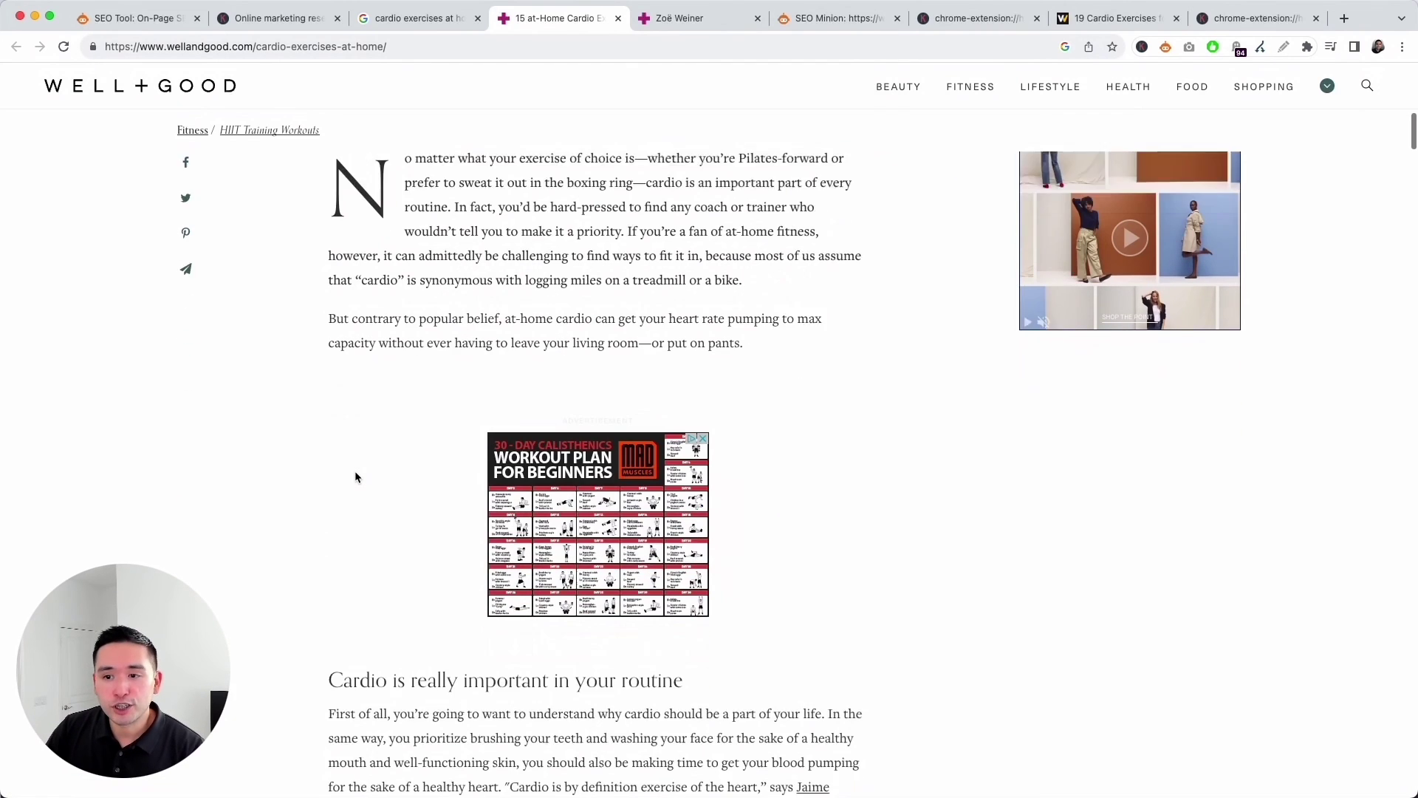